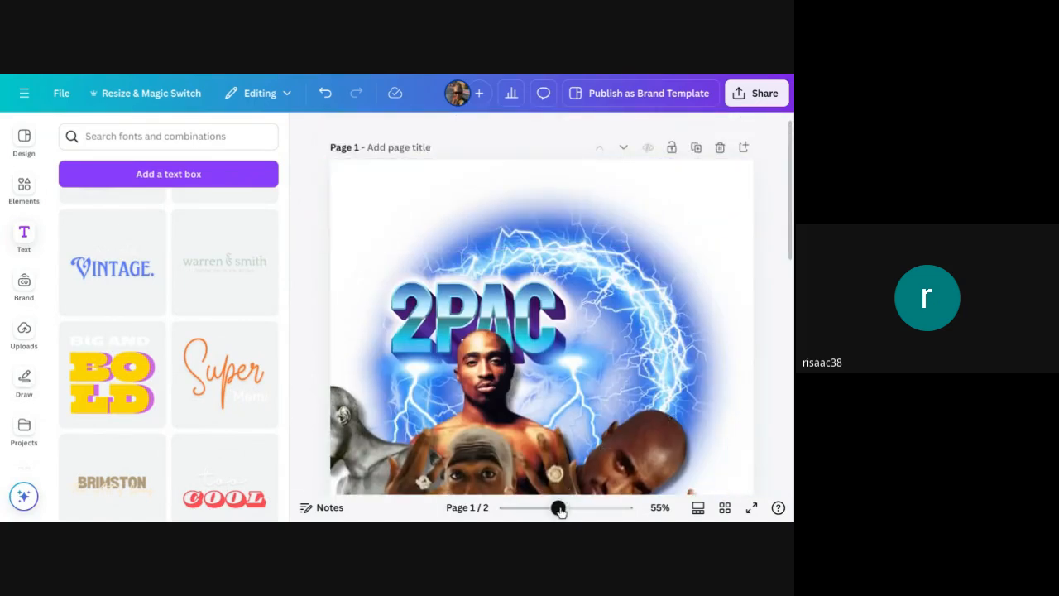
- Centre the grouped 2PAC SHAKUR artwork over the canvas on page 1
drag(559, 509, 523, 507)
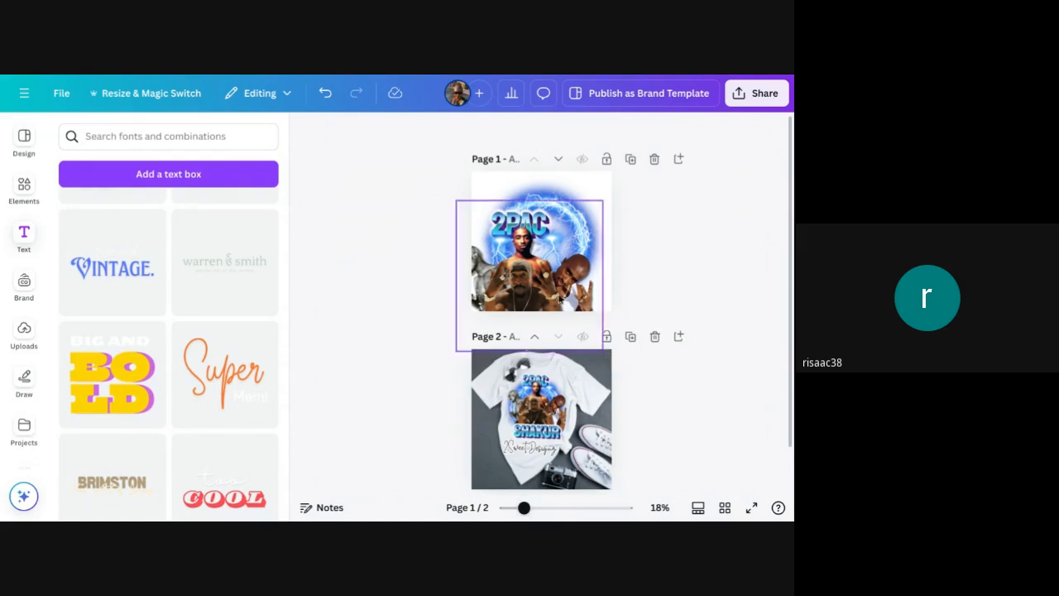
click(566, 264)
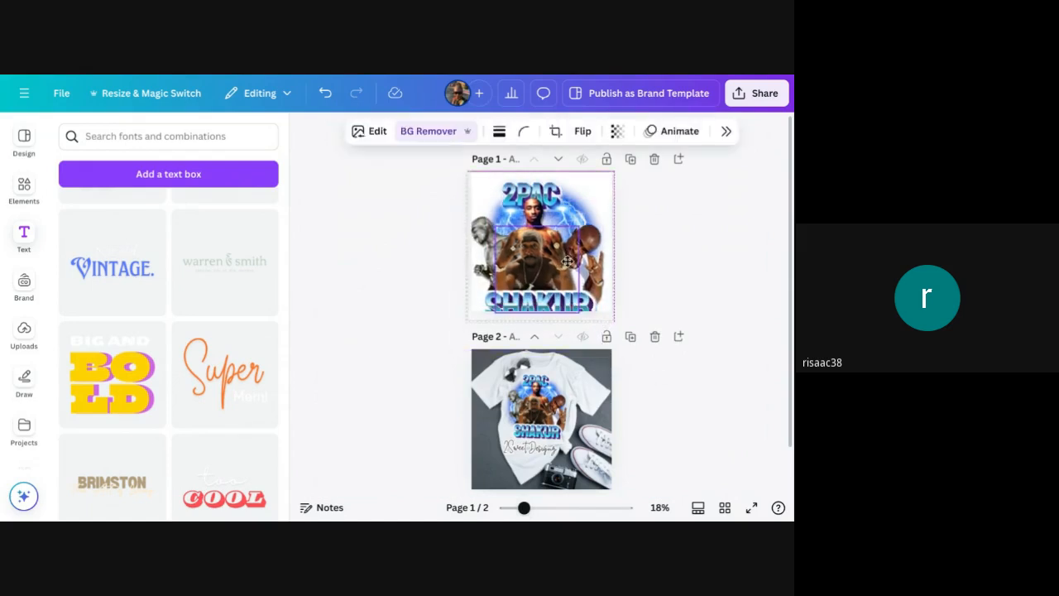
drag(569, 262, 571, 262)
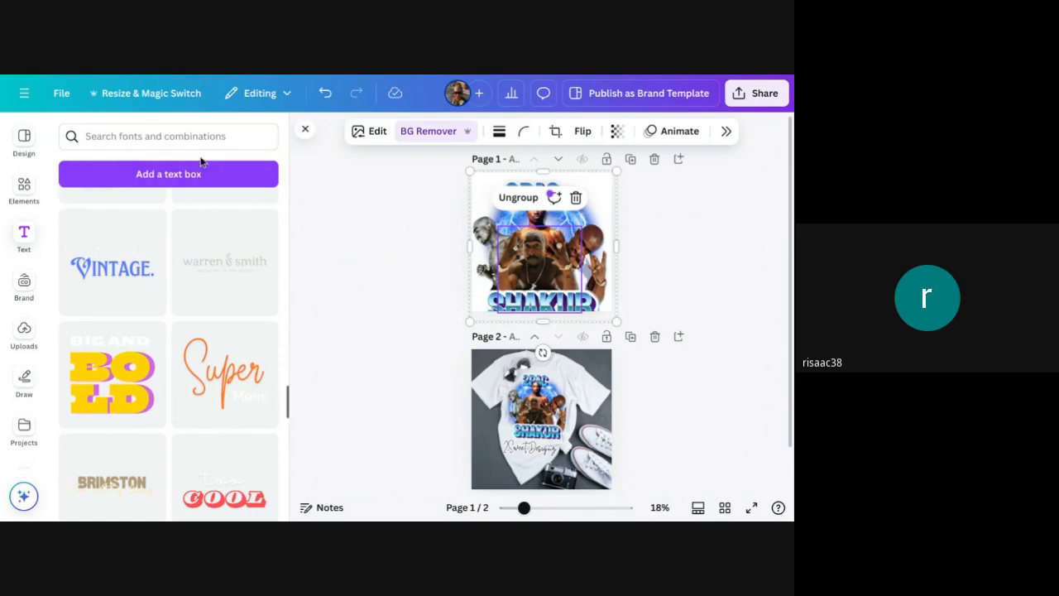
- Go to the home page, review the custom size settings for a 12 × 12 in design and the available units, and close them
click(24, 93)
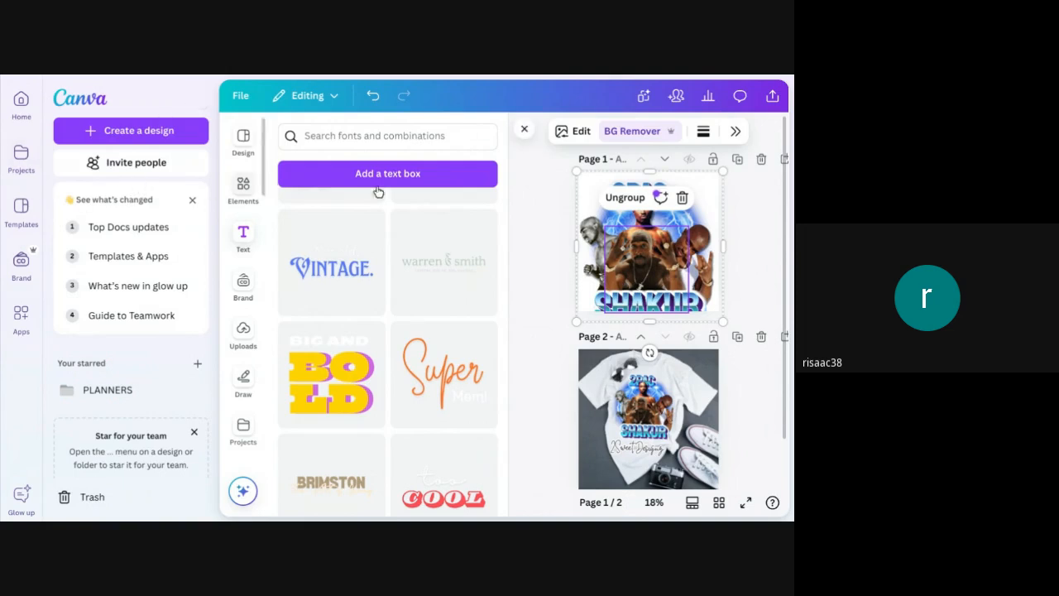
click(22, 102)
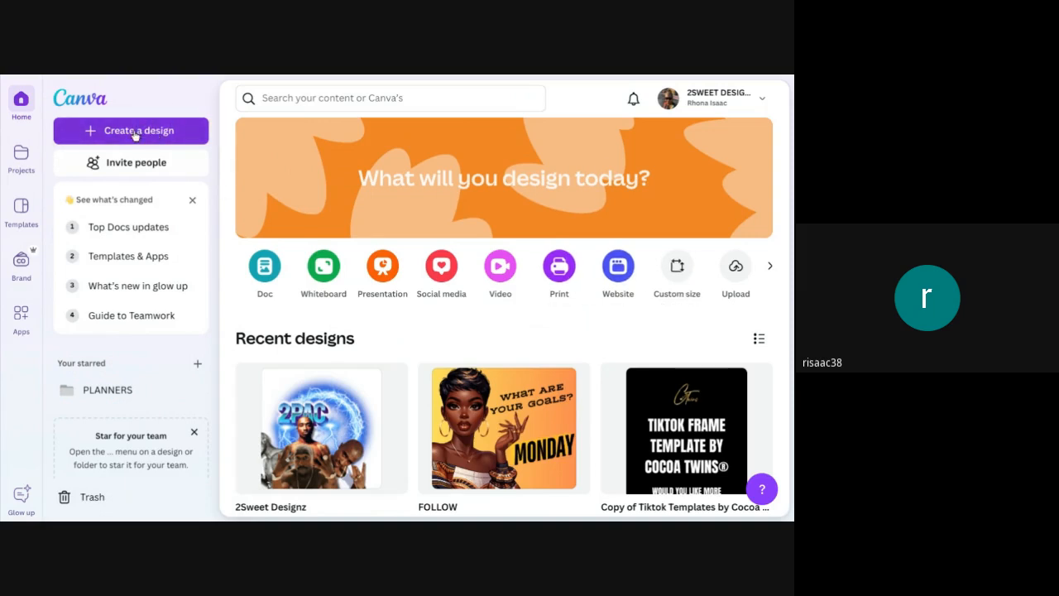
click(677, 268)
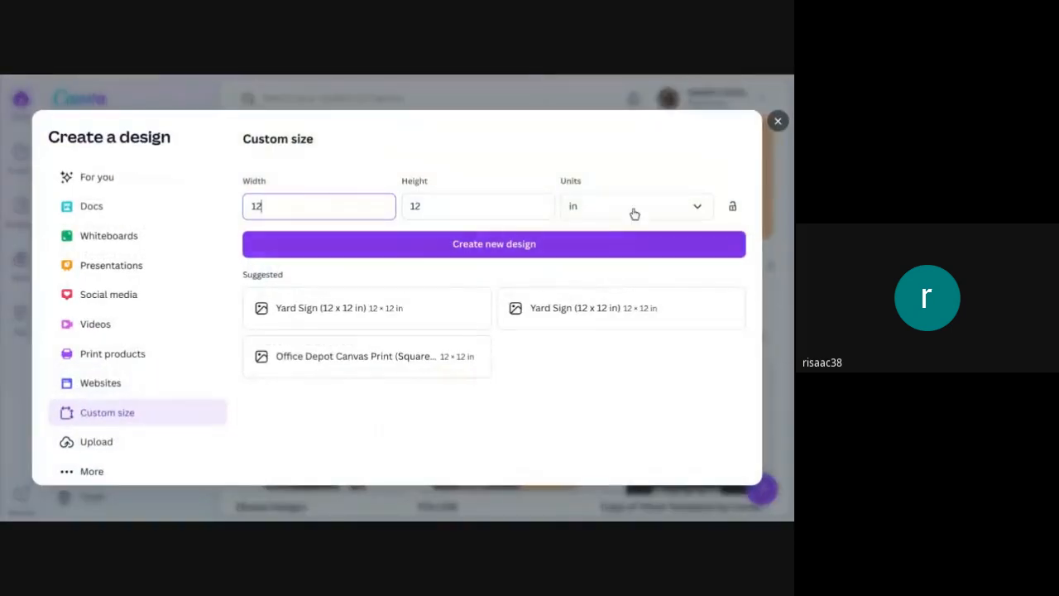
click(698, 210)
click(698, 209)
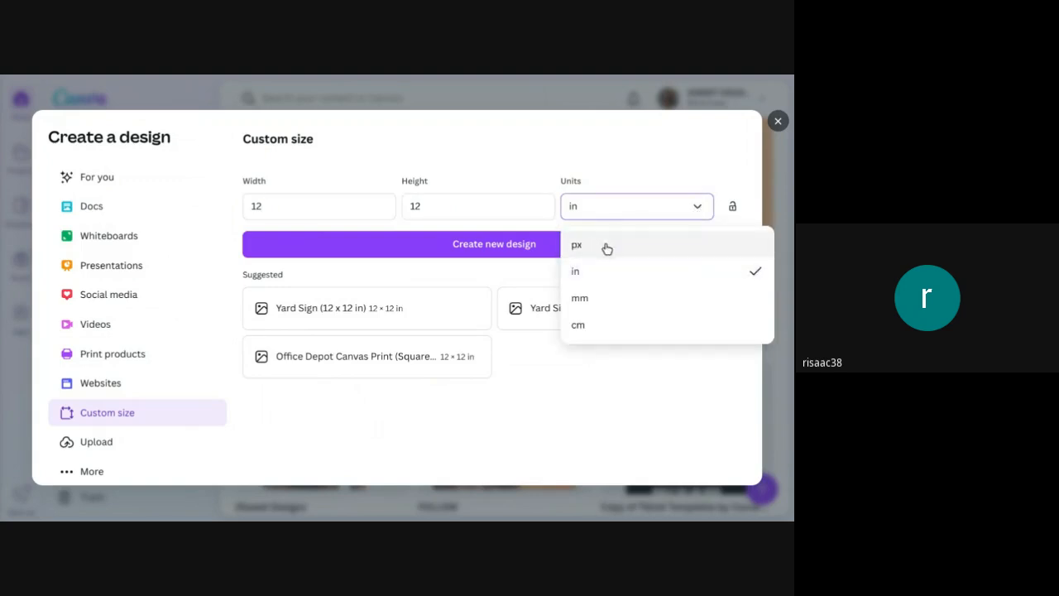
click(675, 209)
click(282, 207)
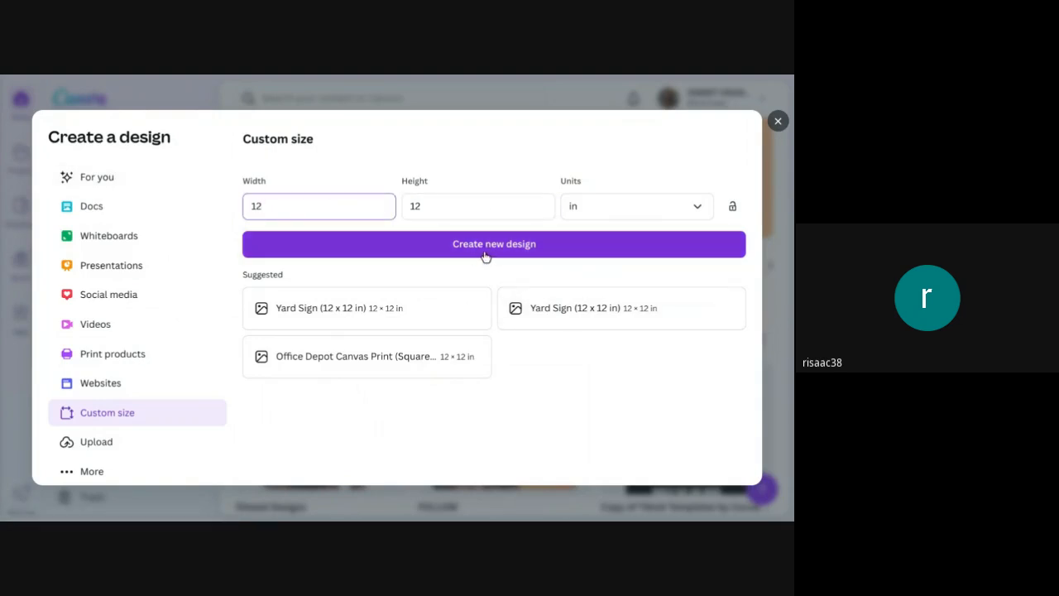
click(778, 121)
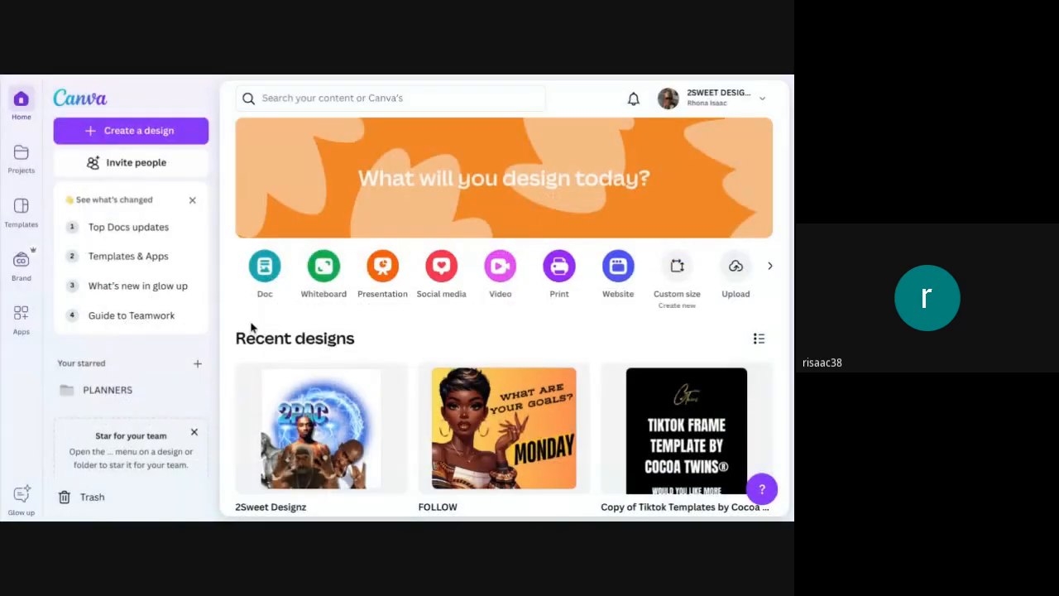
- Reopen the 2Sweet Designz design from the recent designs and add a blank page after the T-shirt mockup
scroll(253, 328, down, 2)
click(334, 334)
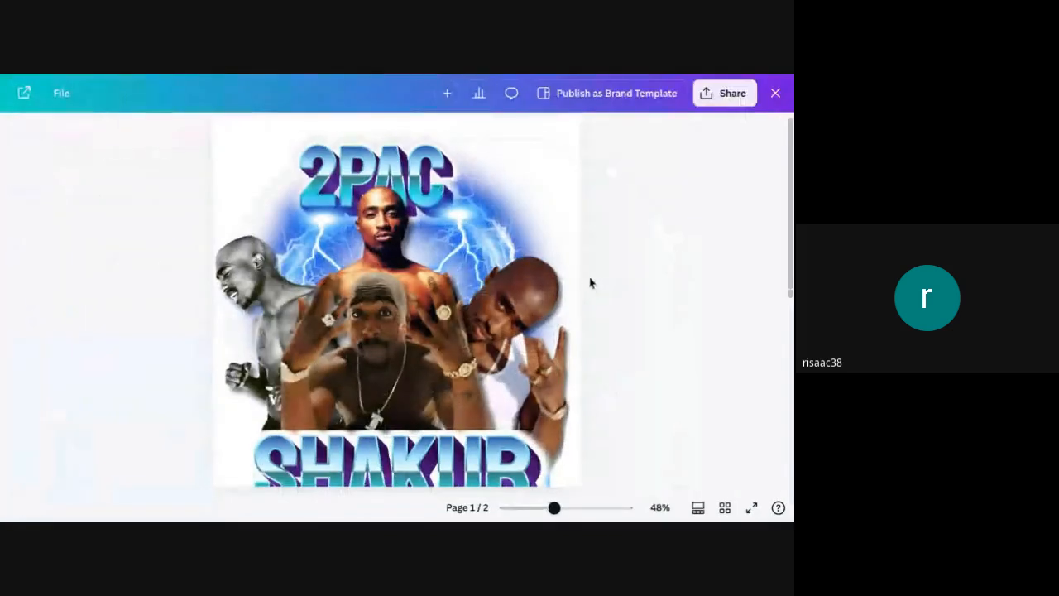
mouse_move(509, 331)
mouse_down()
mouse_move(501, 312)
mouse_move(505, 320)
mouse_up()
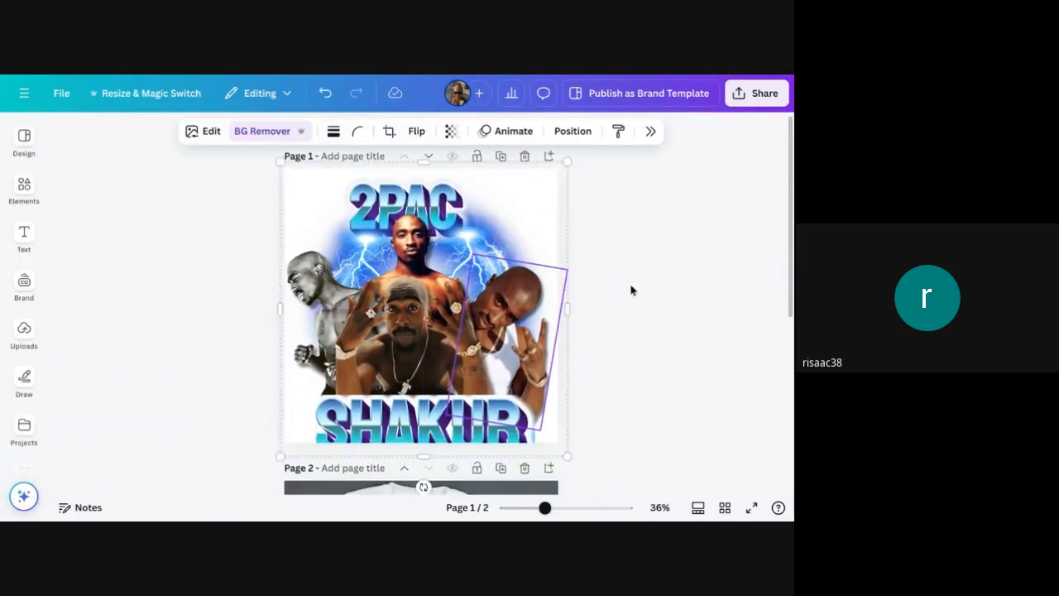
scroll(630, 293, down, 3)
scroll(630, 306, down, 2)
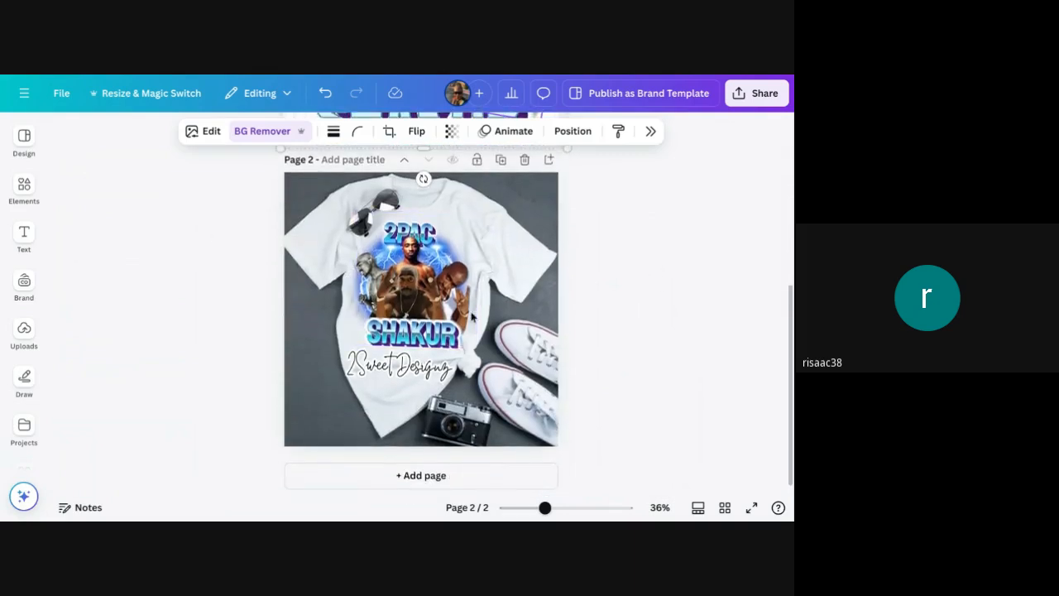
click(458, 476)
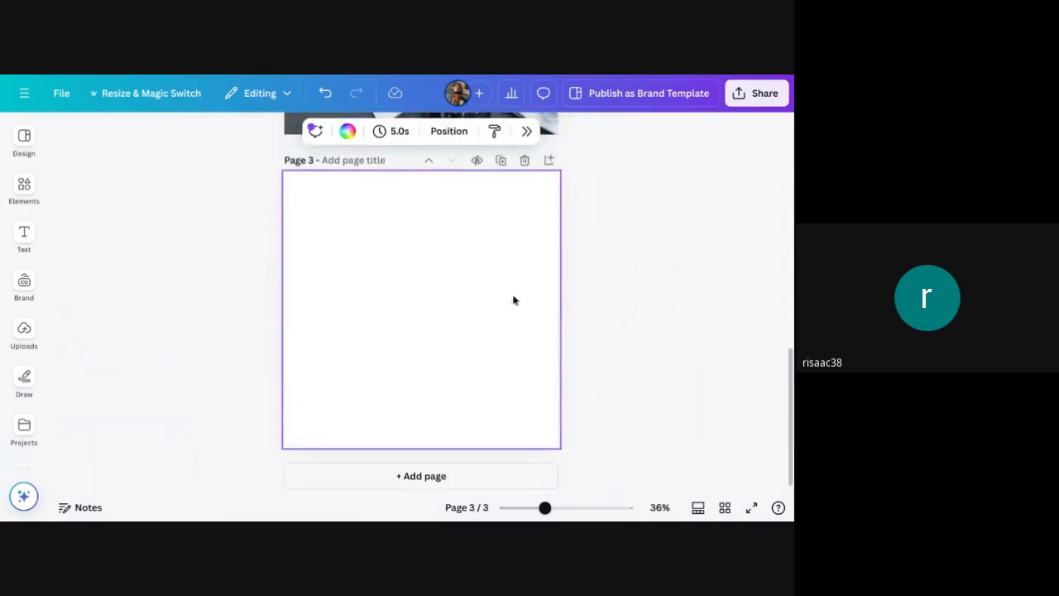
- Display the uploaded images beside the blank page 3
click(24, 141)
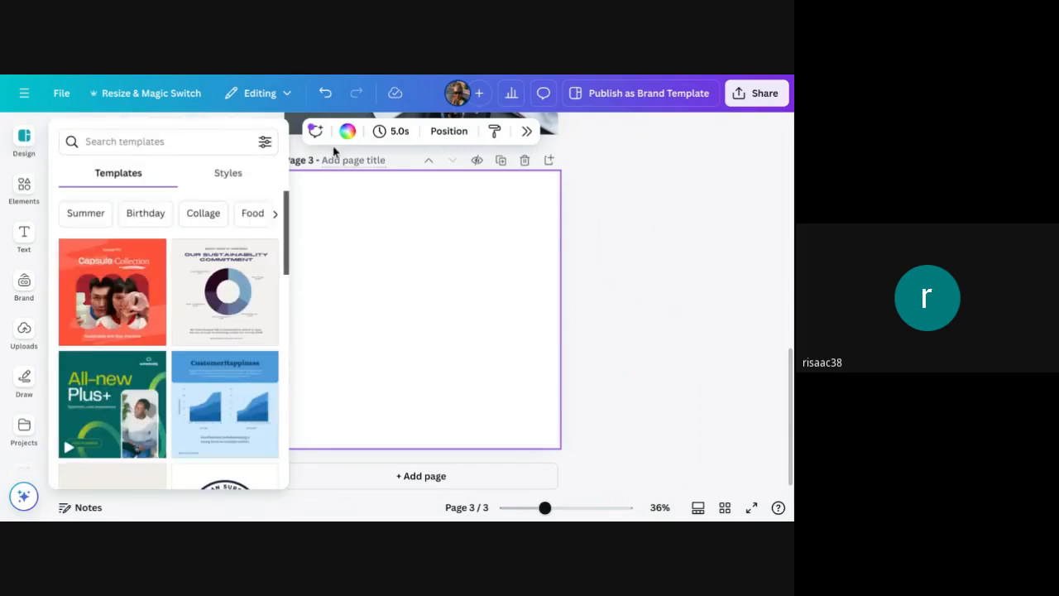
mouse_move(24, 186)
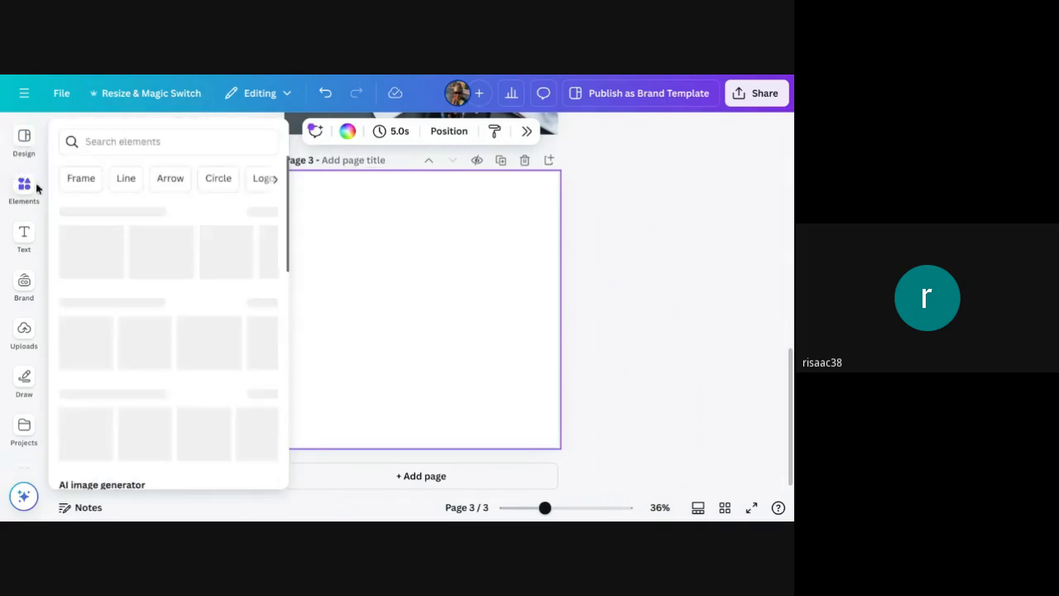
click(22, 333)
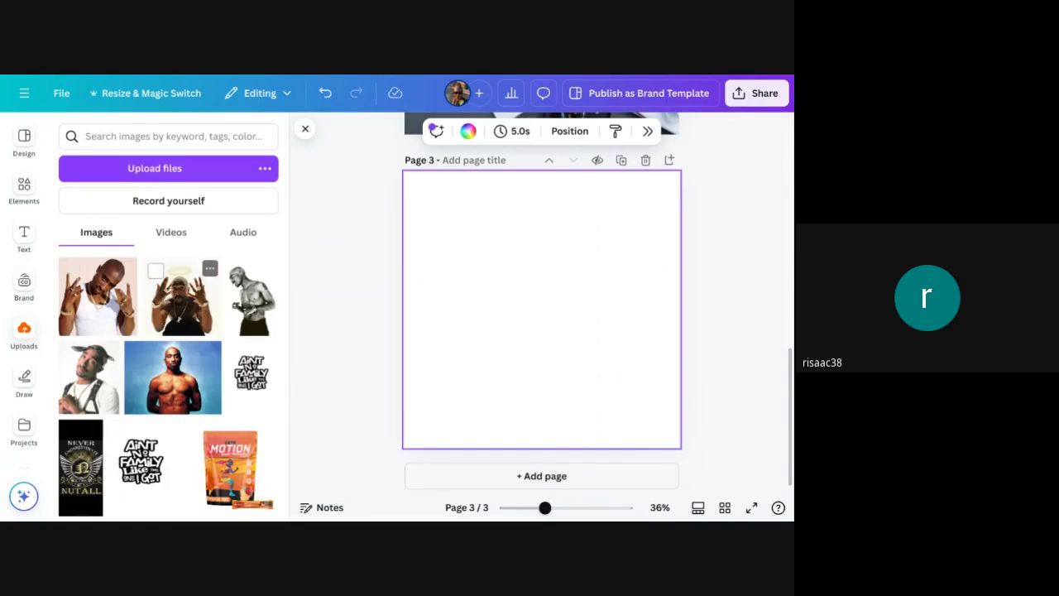
- Switch to the Google image search for 2pac and look through the results and related images for a suitable portrait
mouse_move(367, 80)
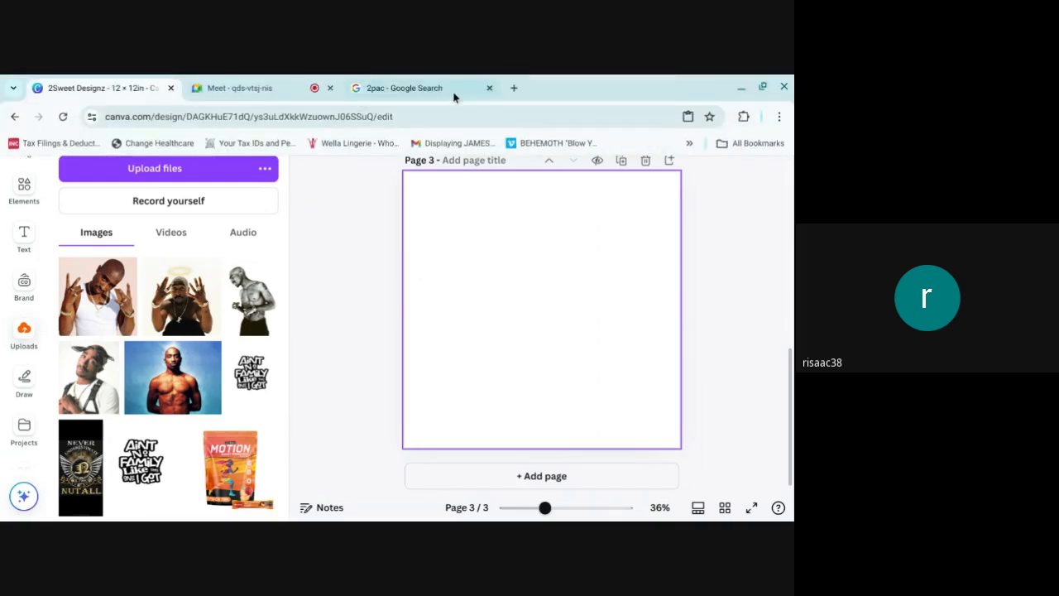
click(425, 88)
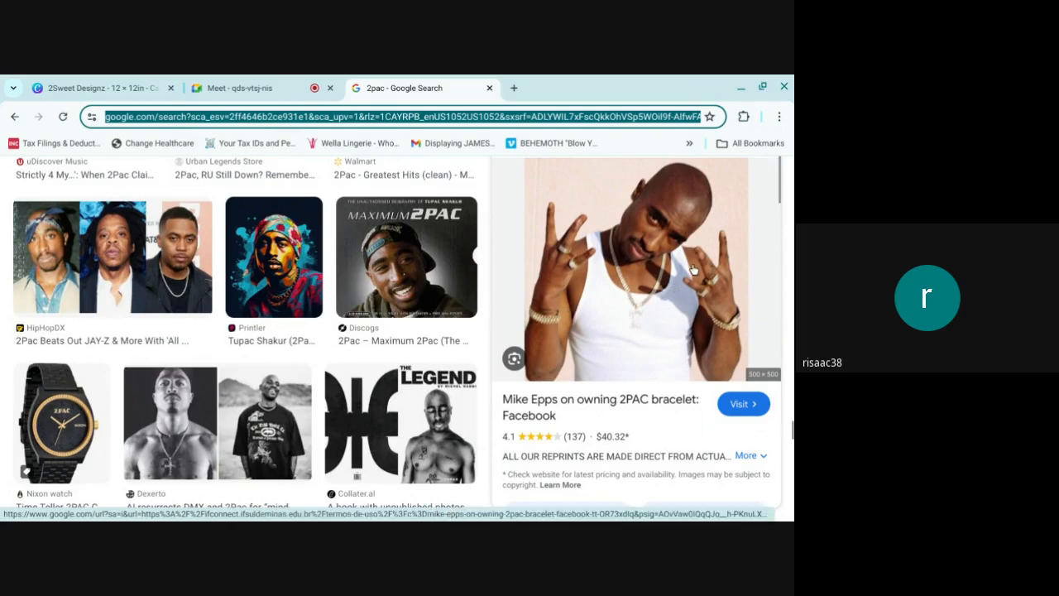
drag(776, 186, 759, 127)
scroll(336, 289, up, 5)
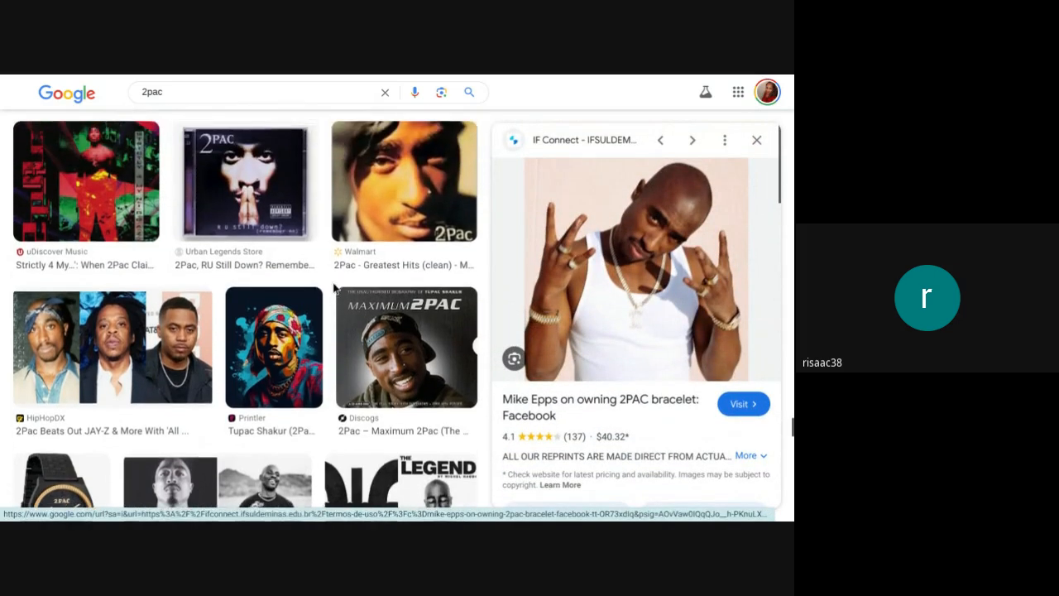
scroll(428, 288, up, 8)
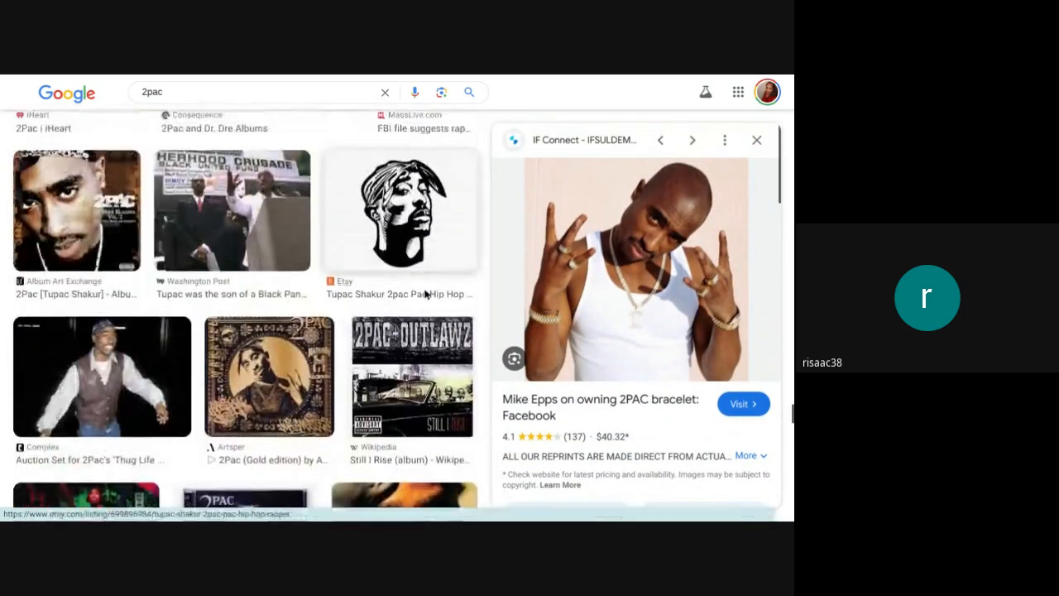
scroll(428, 288, up, 2)
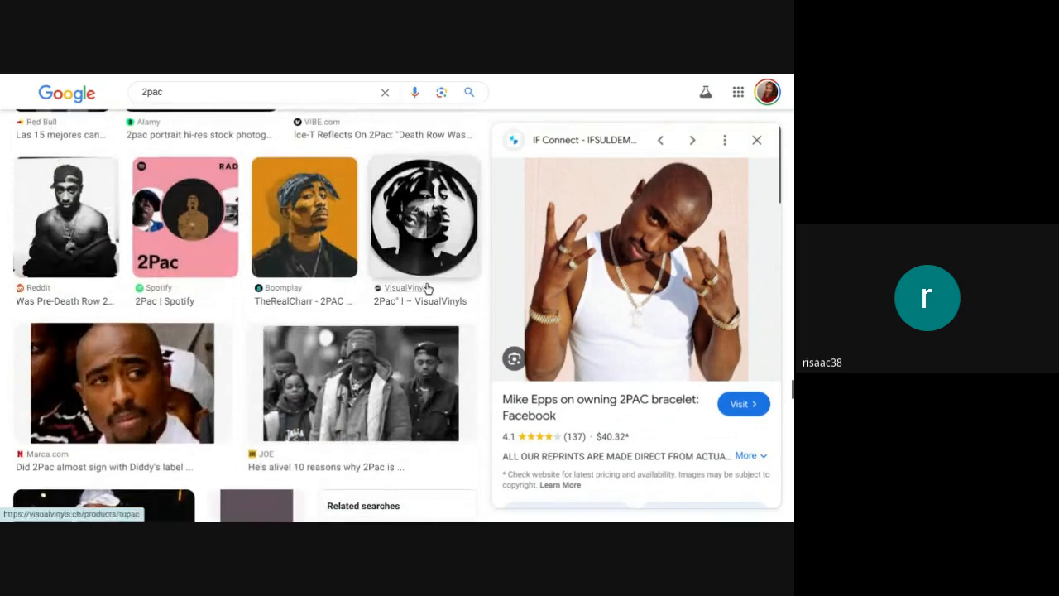
scroll(395, 263, up, 1)
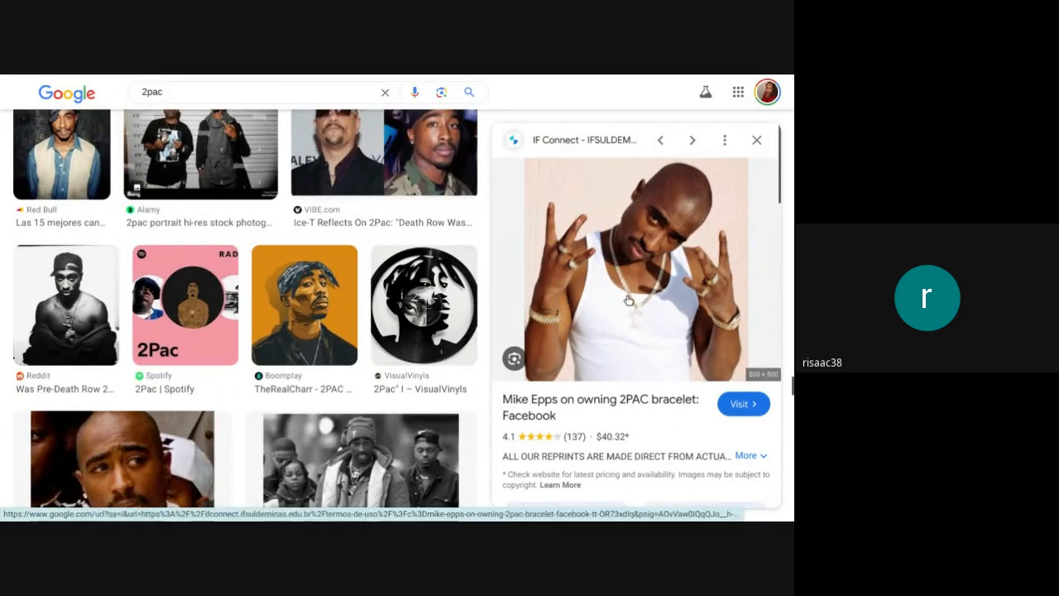
scroll(631, 296, down, 4)
scroll(631, 296, down, 4)
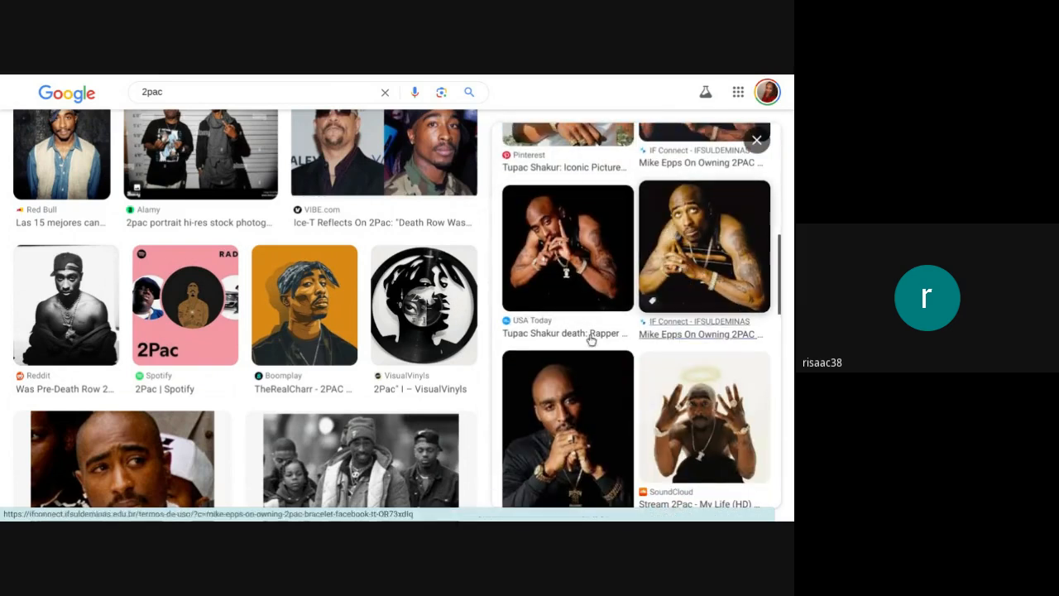
scroll(712, 413, down, 1)
scroll(711, 414, down, 2)
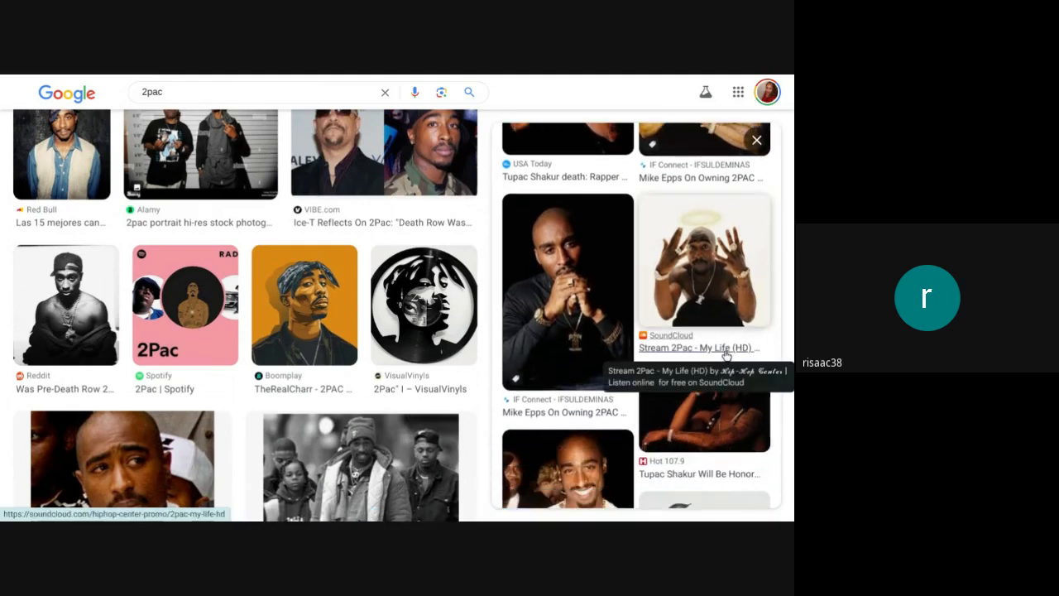
scroll(720, 364, down, 5)
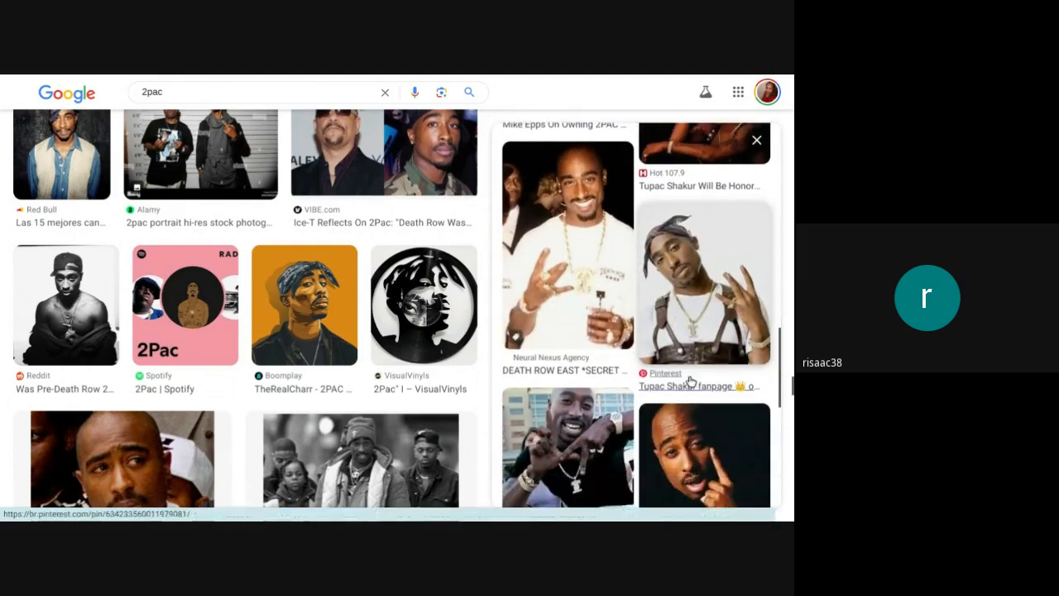
scroll(691, 382, down, 3)
scroll(718, 418, up, 2)
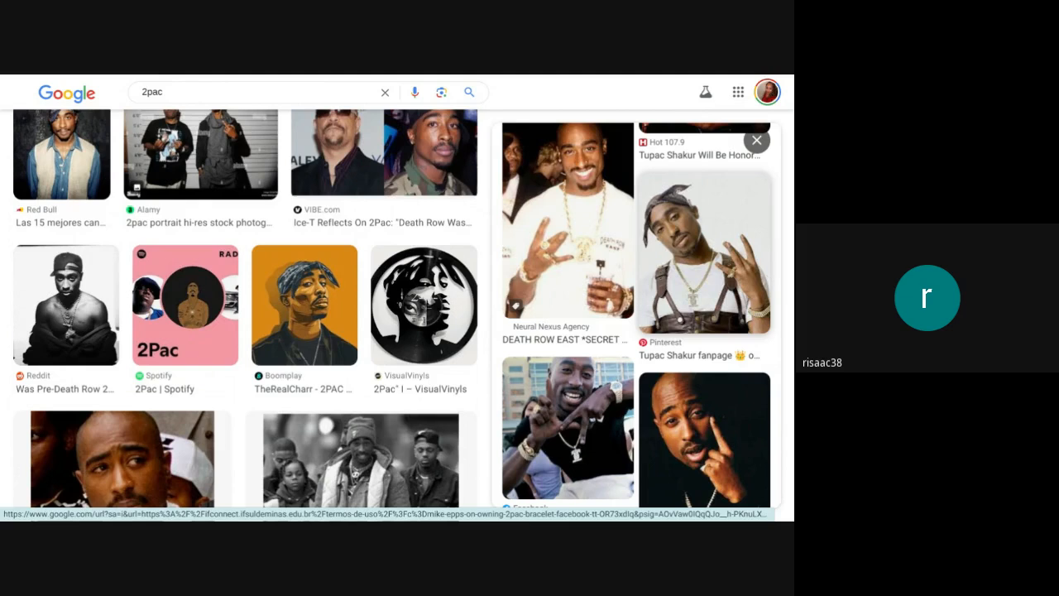
- Copy the Pinterest portrait with the bandana and leather suspenders and paste it onto page 3 of the Canva design
click(708, 258)
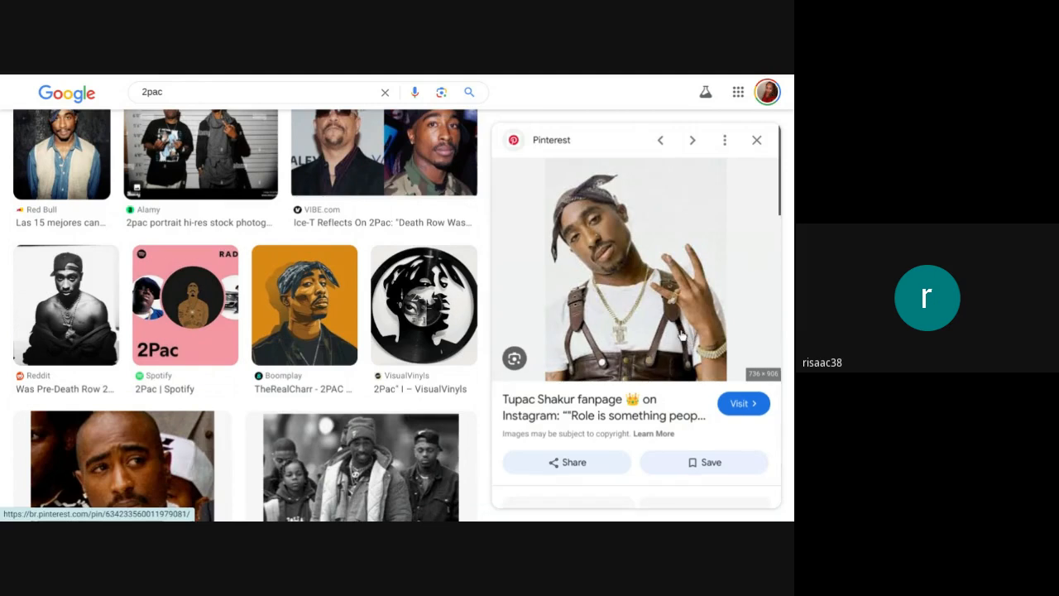
right_click(624, 233)
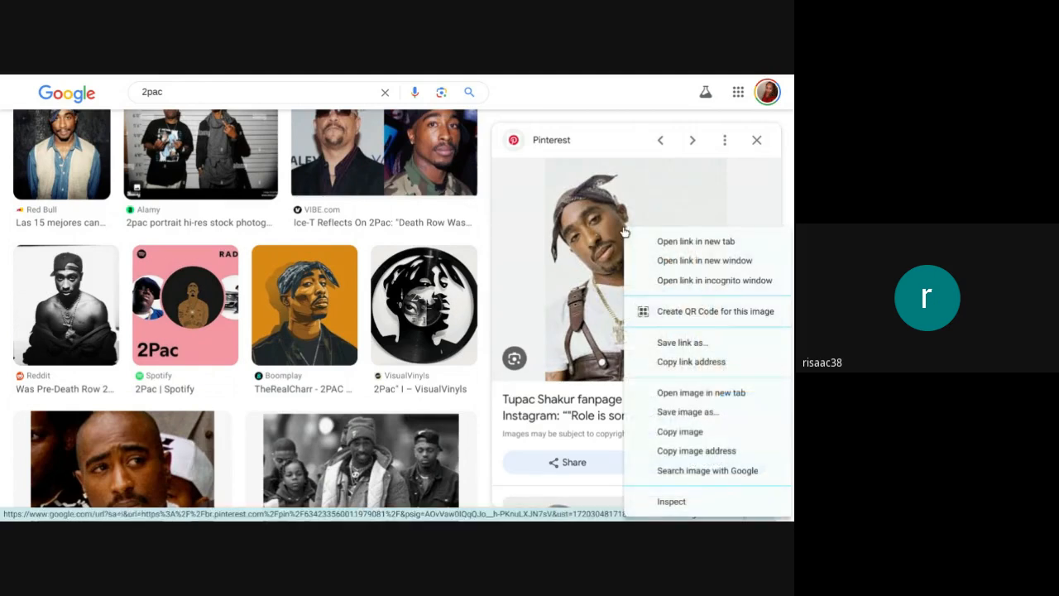
click(684, 432)
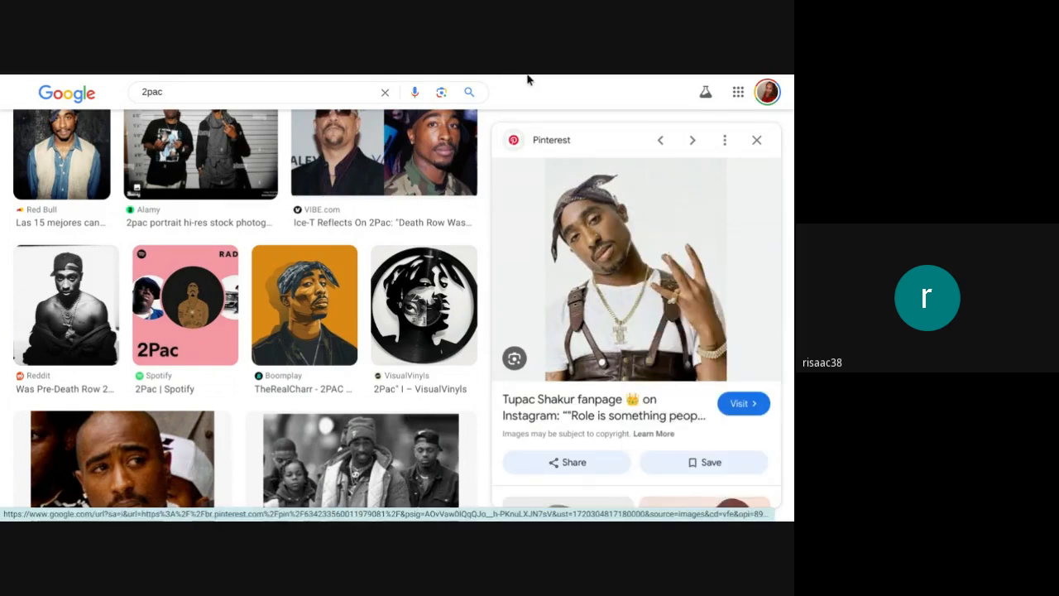
mouse_move(526, 78)
click(98, 79)
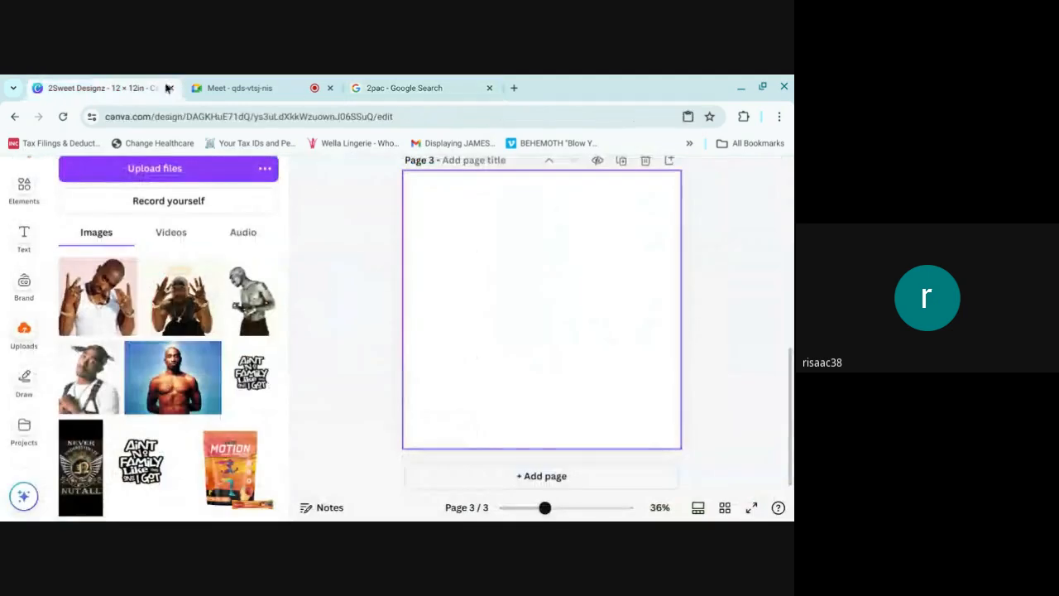
right_click(485, 254)
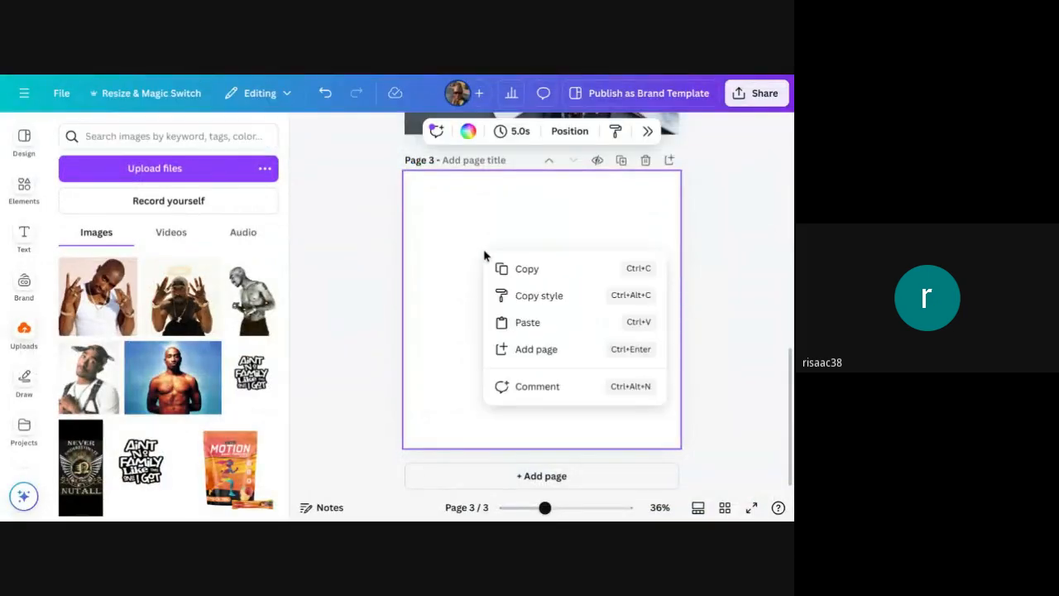
click(528, 324)
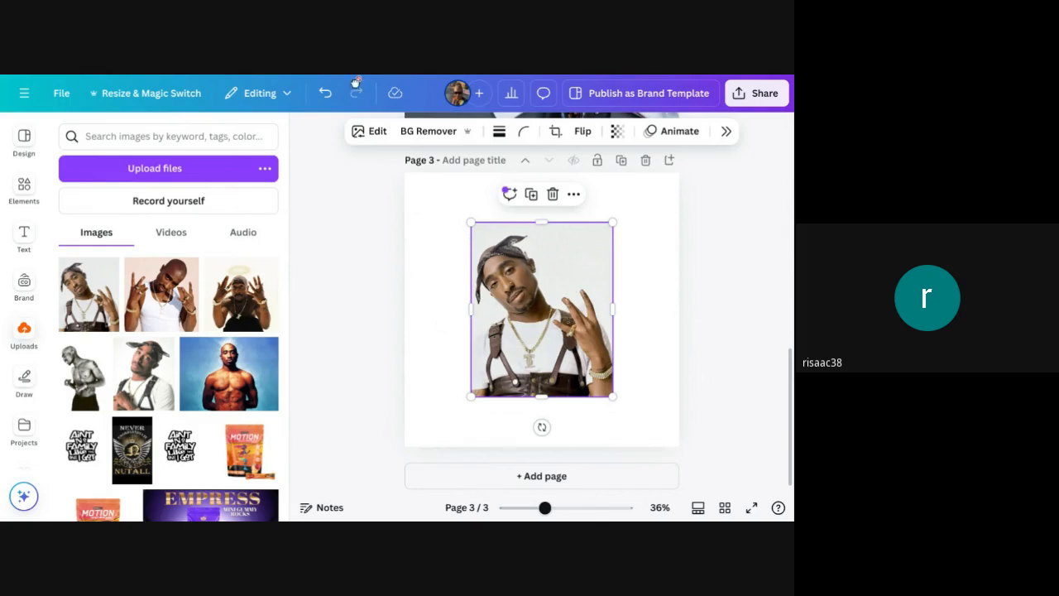
- Remove the background from the pasted portrait and move the portrait slightly up on page 3
click(431, 132)
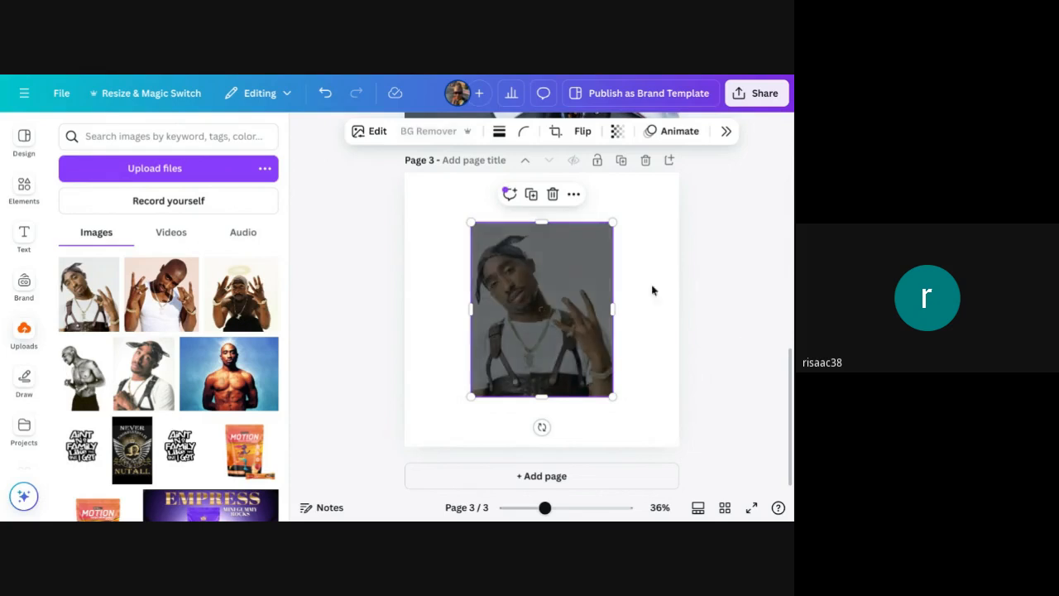
drag(575, 332, 568, 309)
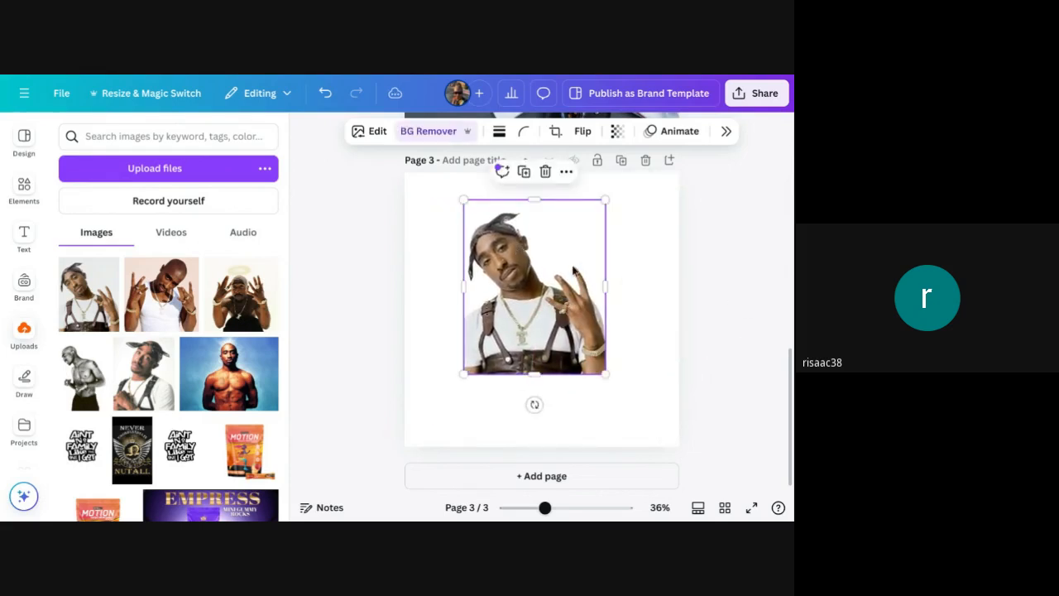
- Delete the bandana-and-suspenders portrait from page 3 without cropping it
click(558, 137)
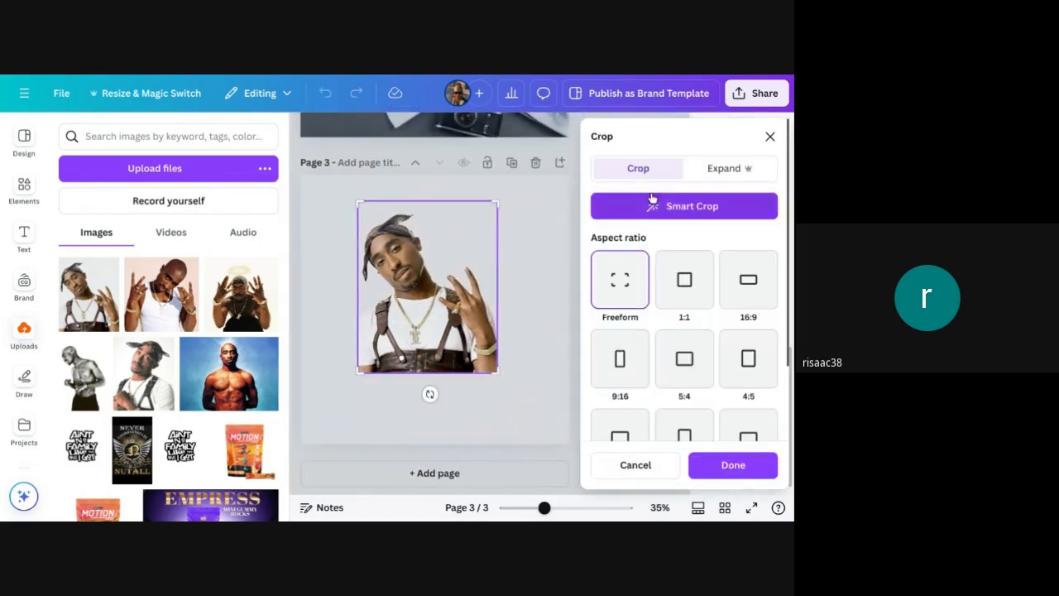
click(770, 137)
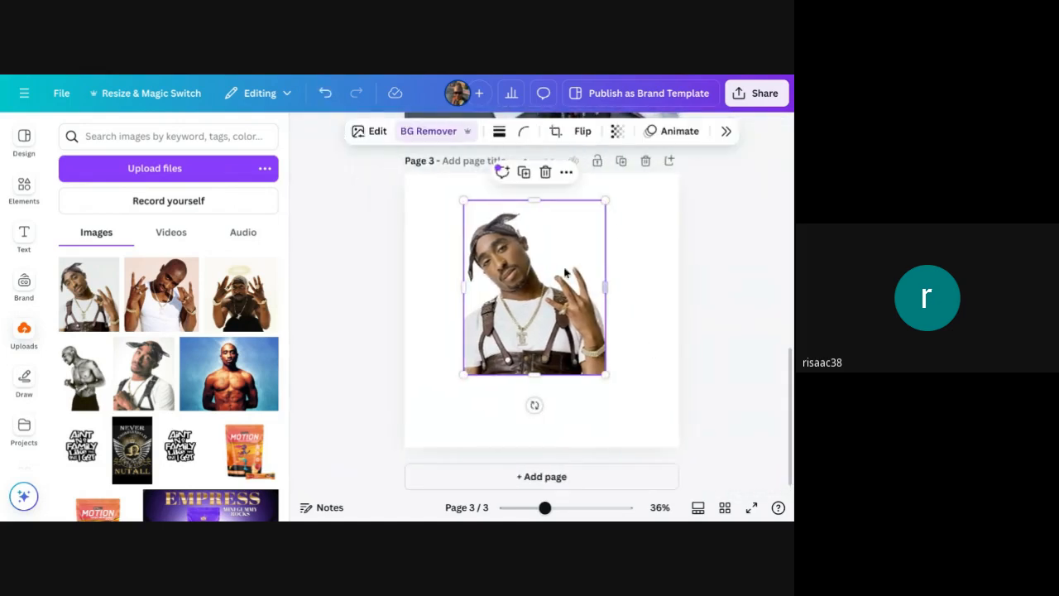
click(545, 173)
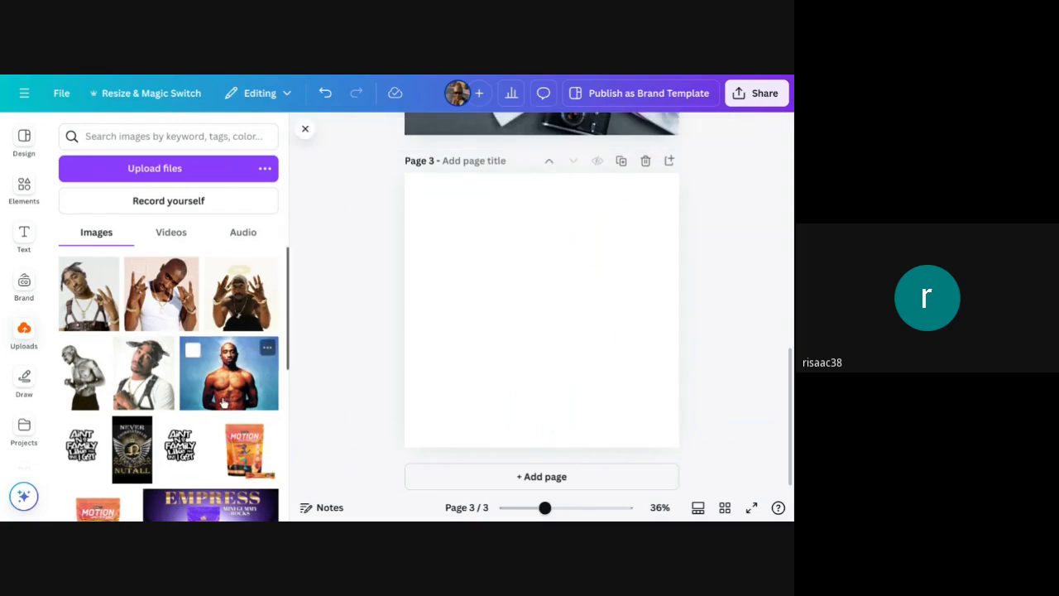
- Add the uploaded shirtless portrait with the blue backdrop to page 3, enlarge it and remove its background
scroll(223, 402, down, 1)
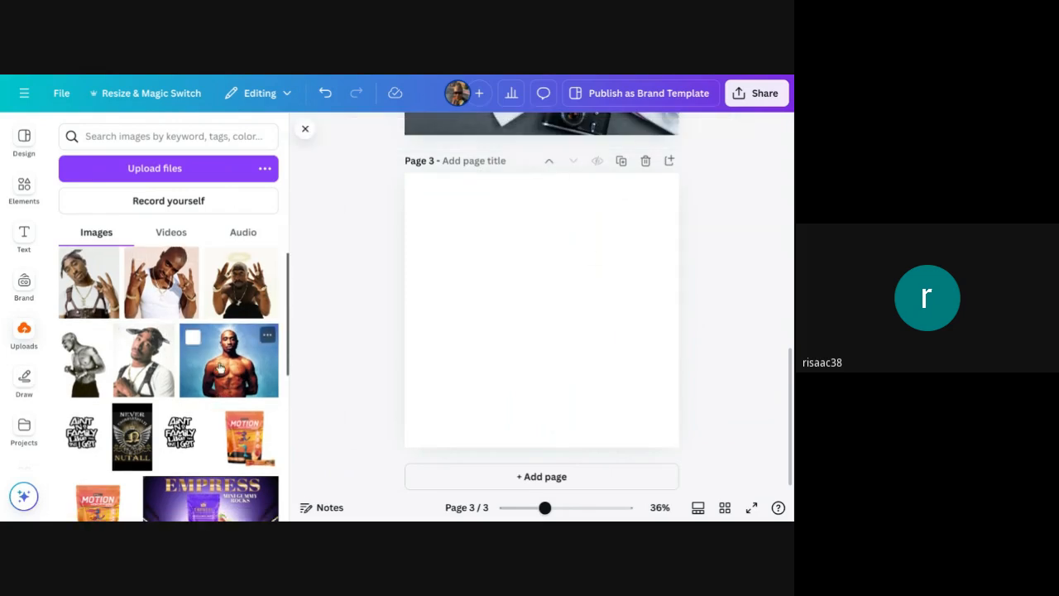
click(238, 364)
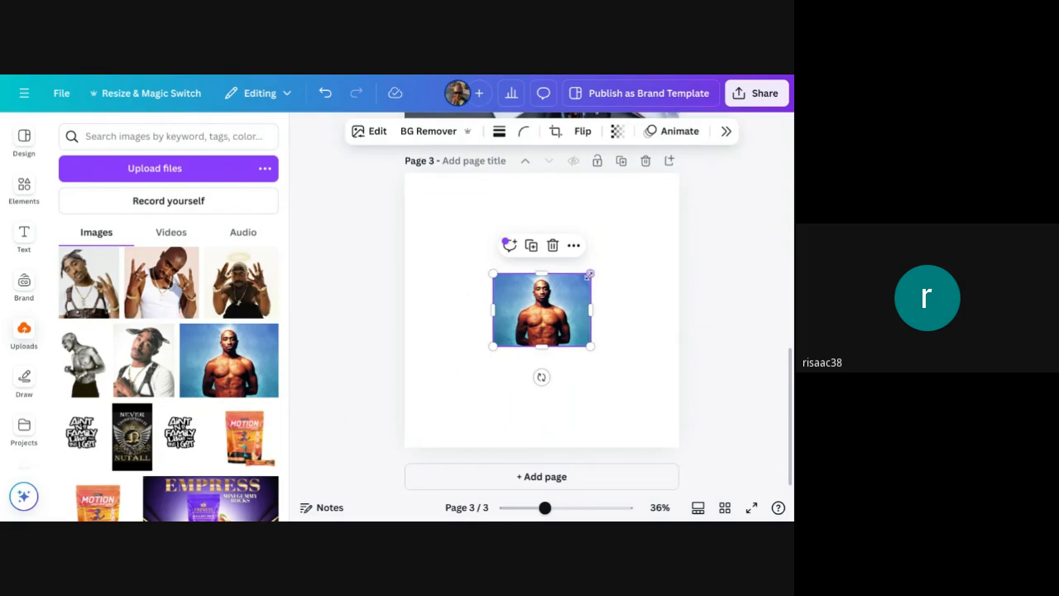
drag(590, 273, 636, 240)
drag(580, 328, 547, 333)
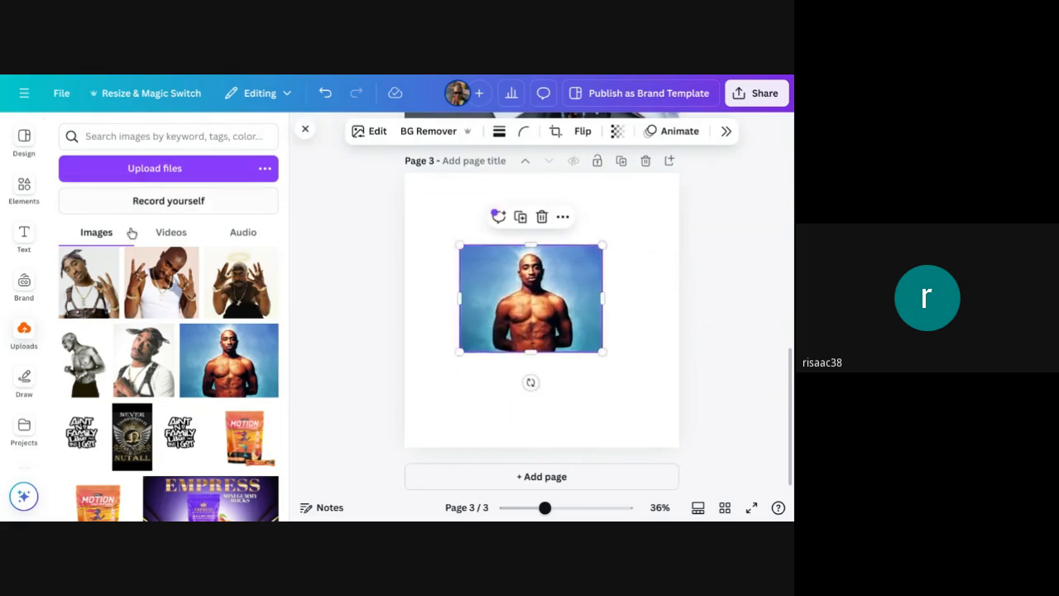
click(436, 137)
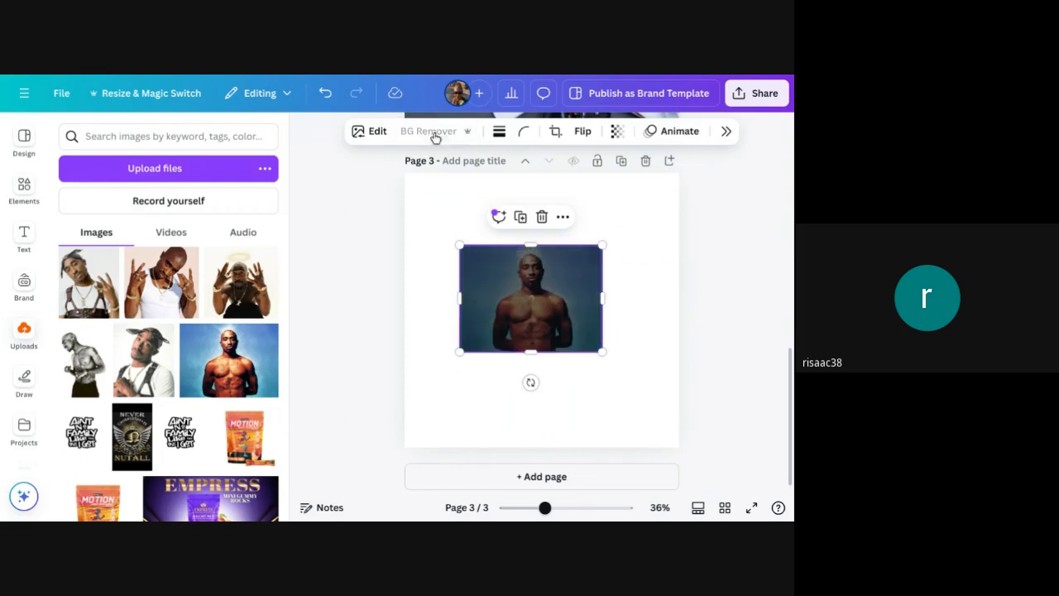
- Crop the shirtless portrait close to the figure, then enlarge it and place it at the page's upper centre
click(556, 135)
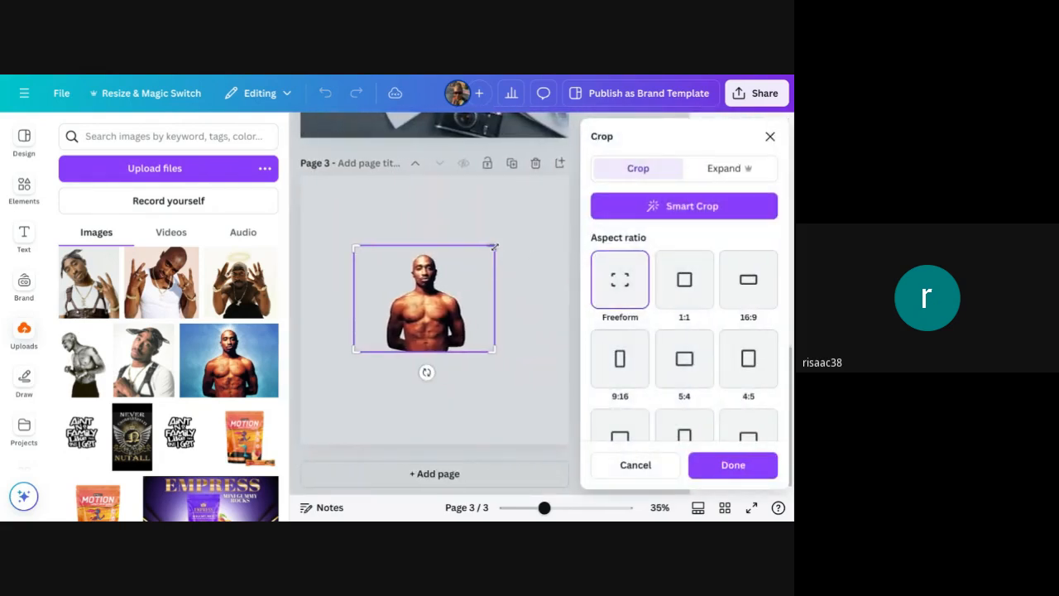
mouse_move(471, 253)
mouse_down()
mouse_move(485, 253)
mouse_move(471, 253)
mouse_up()
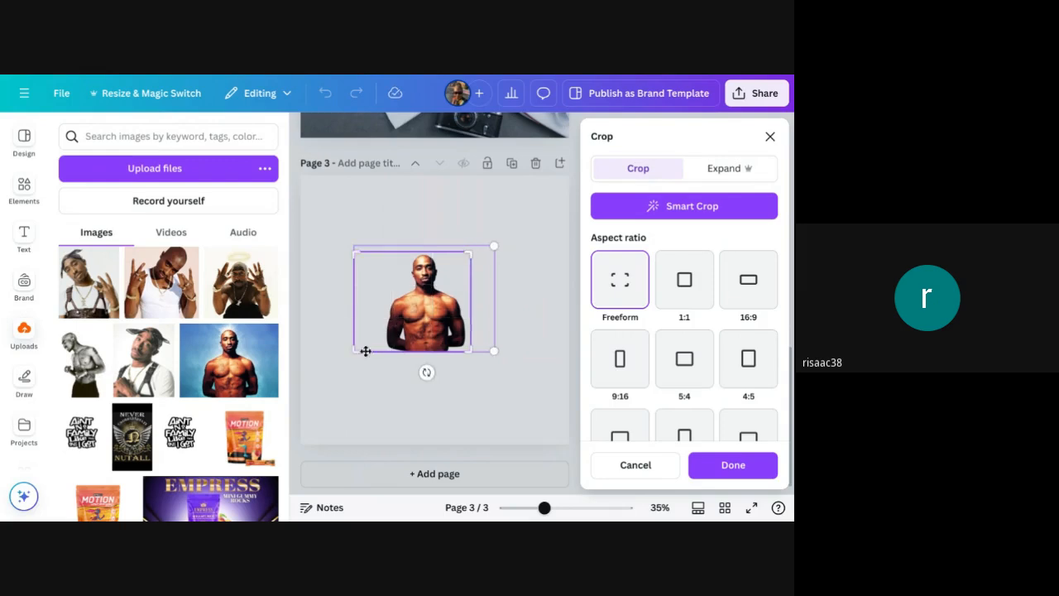
drag(354, 350, 383, 351)
click(733, 467)
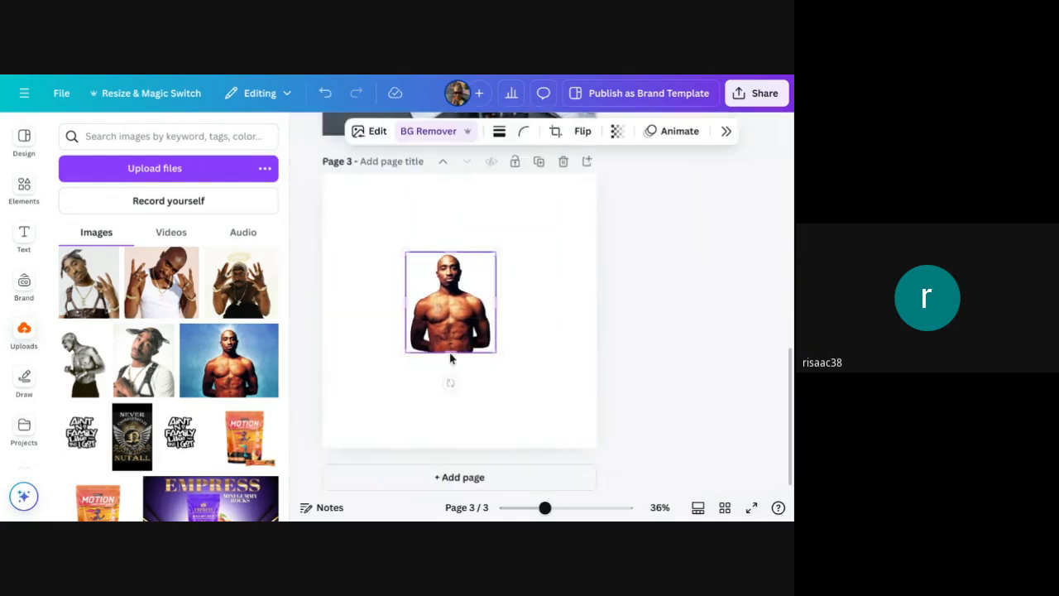
drag(579, 251, 605, 220)
drag(549, 324, 547, 290)
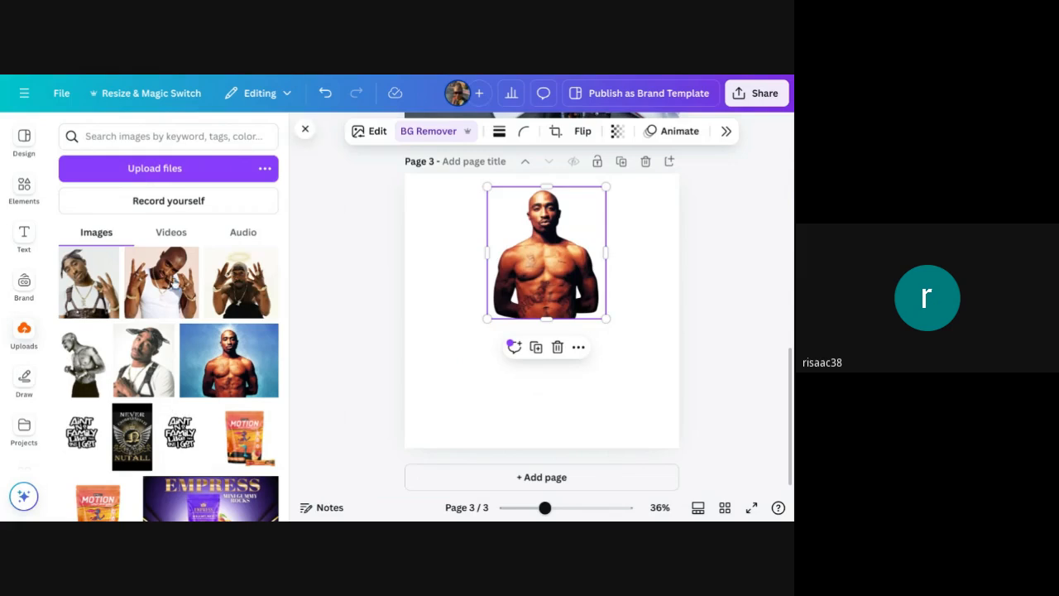
- Add the raised-hands, white tank top and black-and-white portraits from the uploads, spreading them below the shirtless figure
click(254, 291)
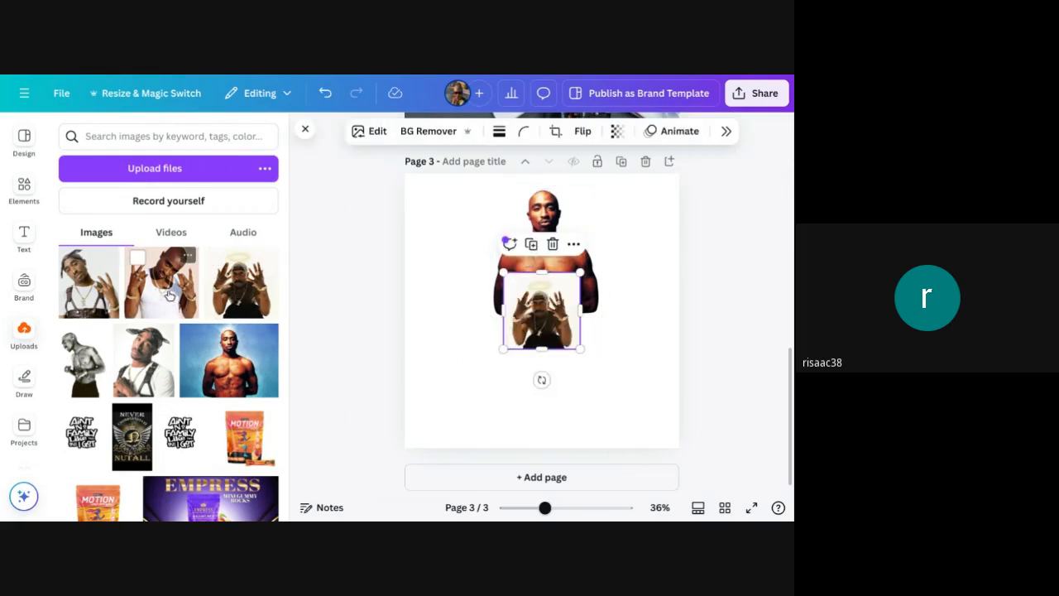
click(169, 294)
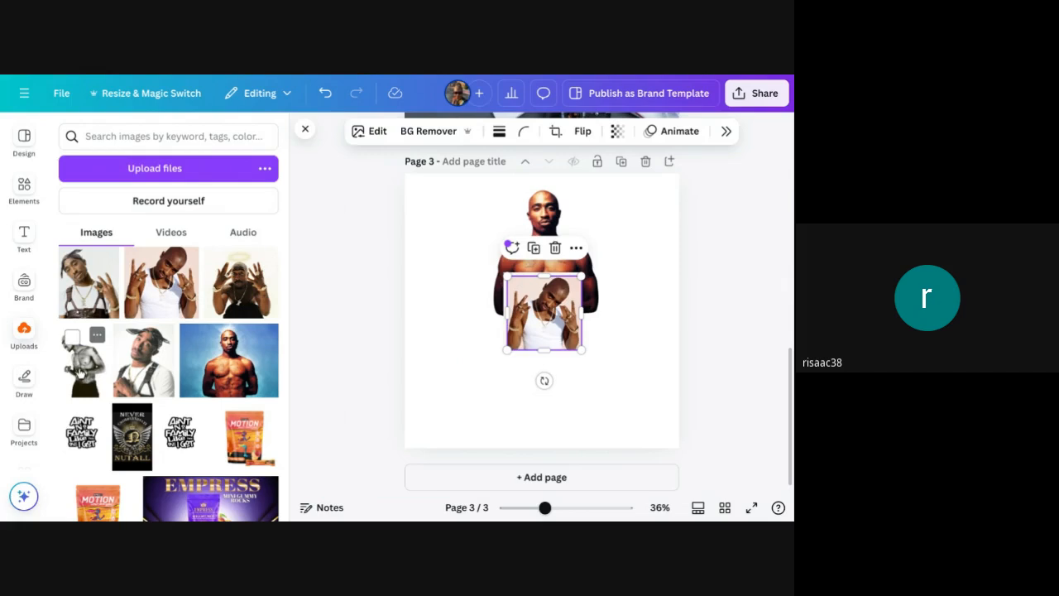
click(81, 372)
drag(534, 323, 453, 349)
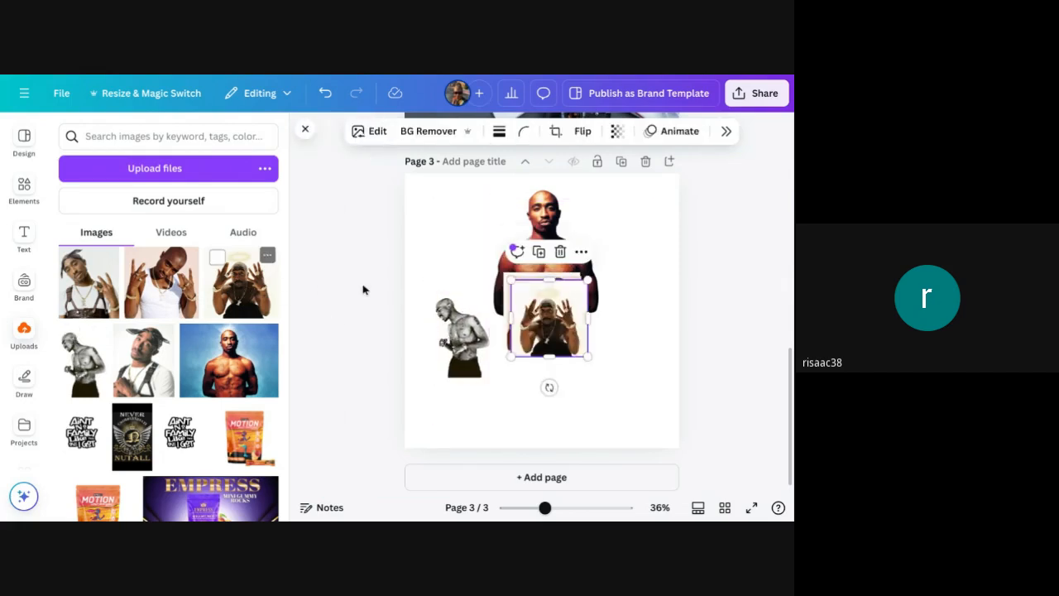
drag(552, 322, 622, 360)
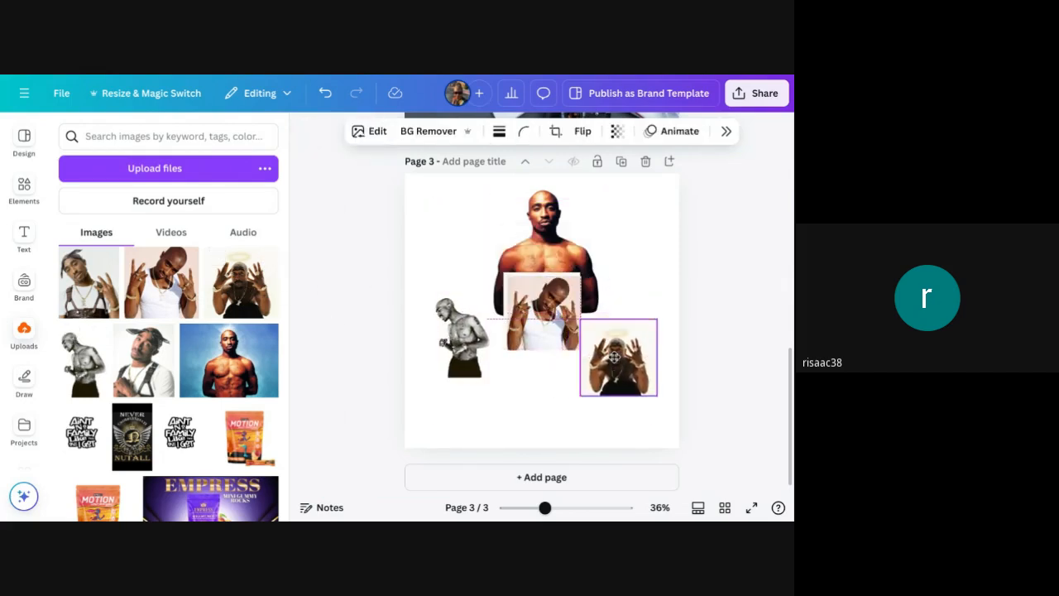
- Remove the background from the raised-hands portrait at the page's lower right and crop it close to the figure
click(423, 132)
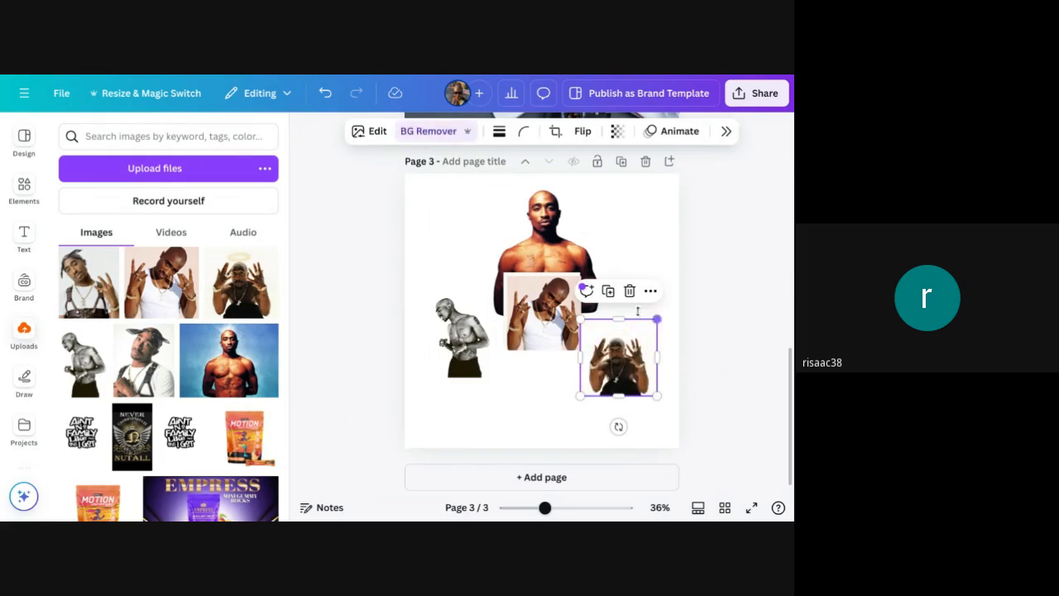
click(556, 134)
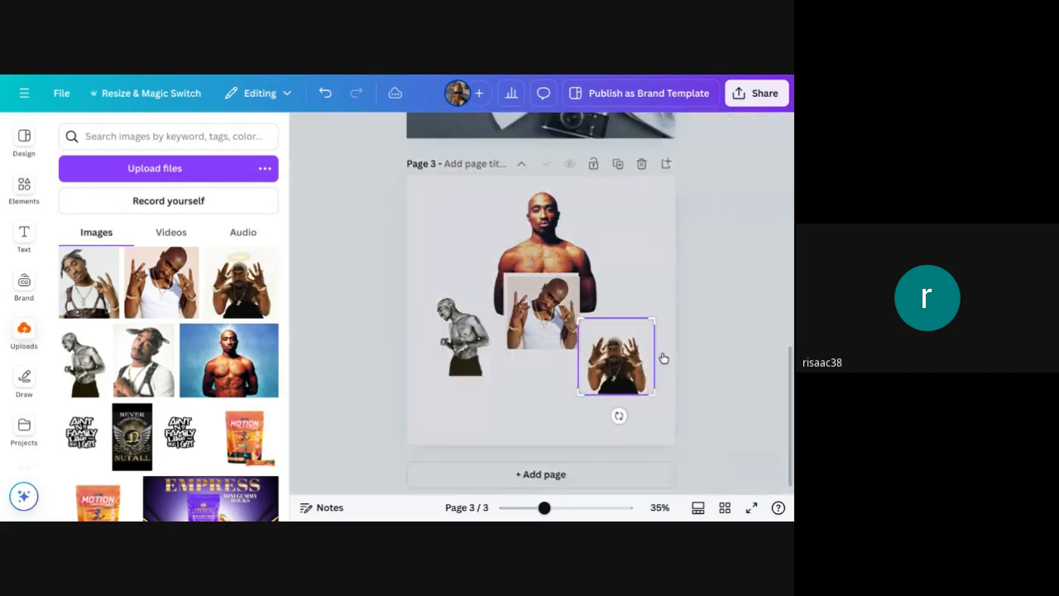
drag(541, 323, 538, 326)
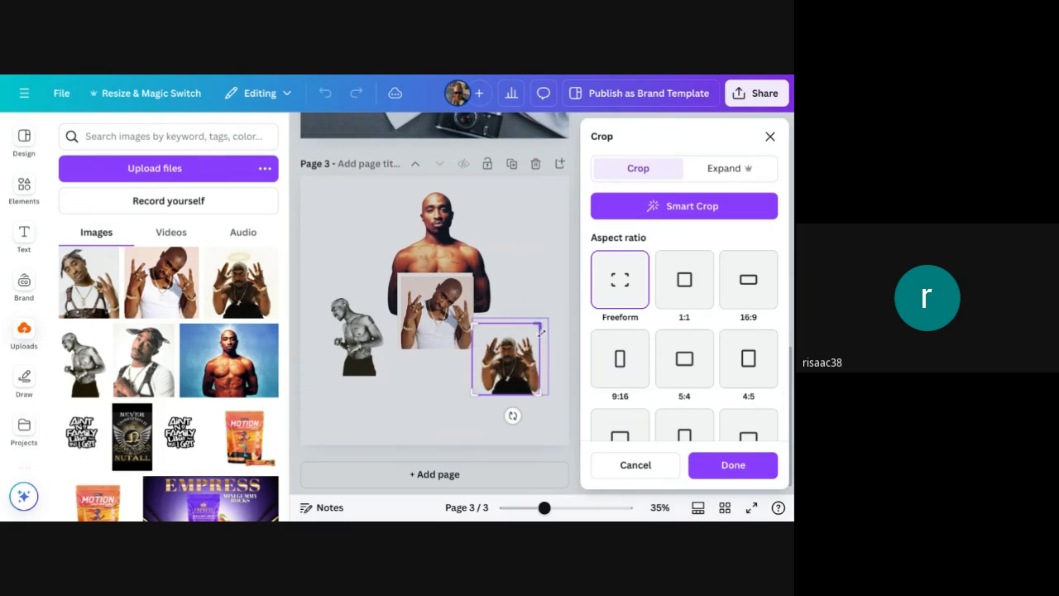
drag(542, 389, 544, 394)
drag(476, 394, 478, 393)
drag(539, 326, 536, 331)
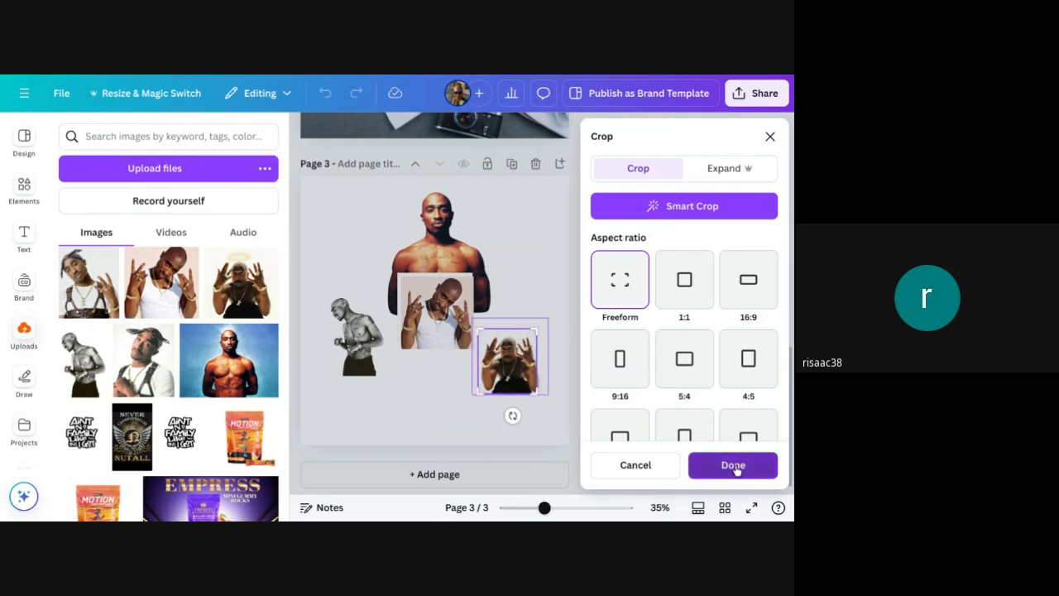
click(734, 465)
- Enlarge the raised-hands cutout beside the shirtless figure's right-hand shoulder and delete its uncut duplicate from behind the white tank top portrait
drag(644, 330, 662, 308)
drag(620, 356, 614, 260)
drag(550, 313, 590, 392)
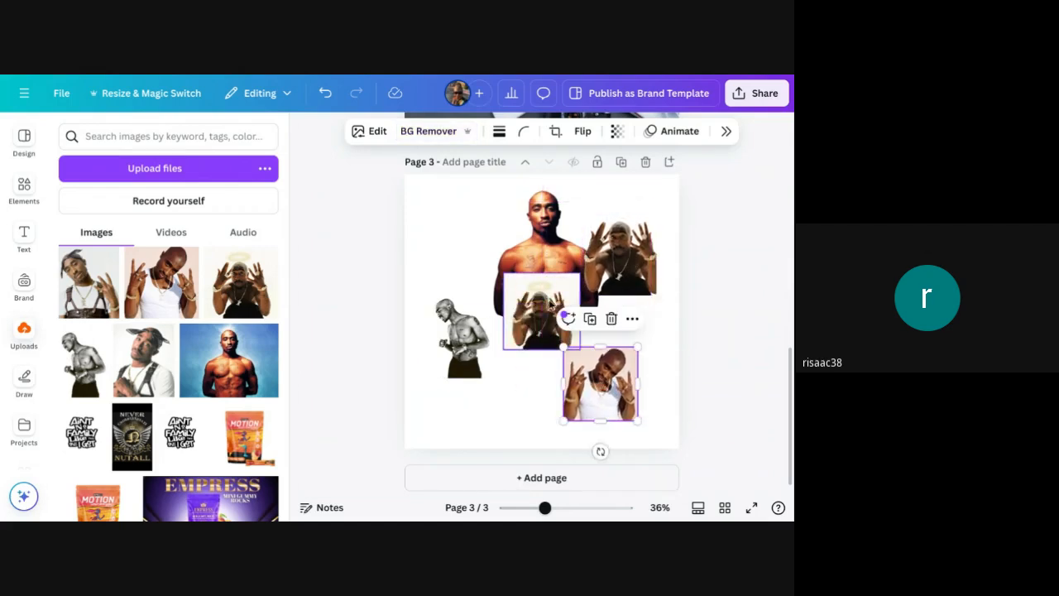
click(536, 278)
click(553, 245)
- Remove the background from the white tank top portrait and move it up beneath the raised-hands cutout
click(602, 387)
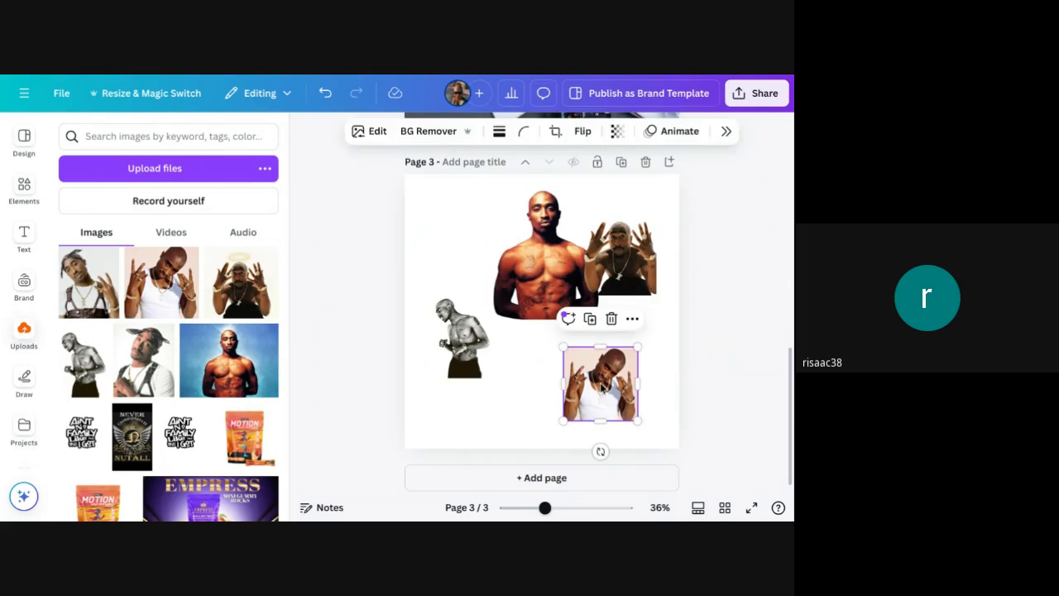
click(438, 135)
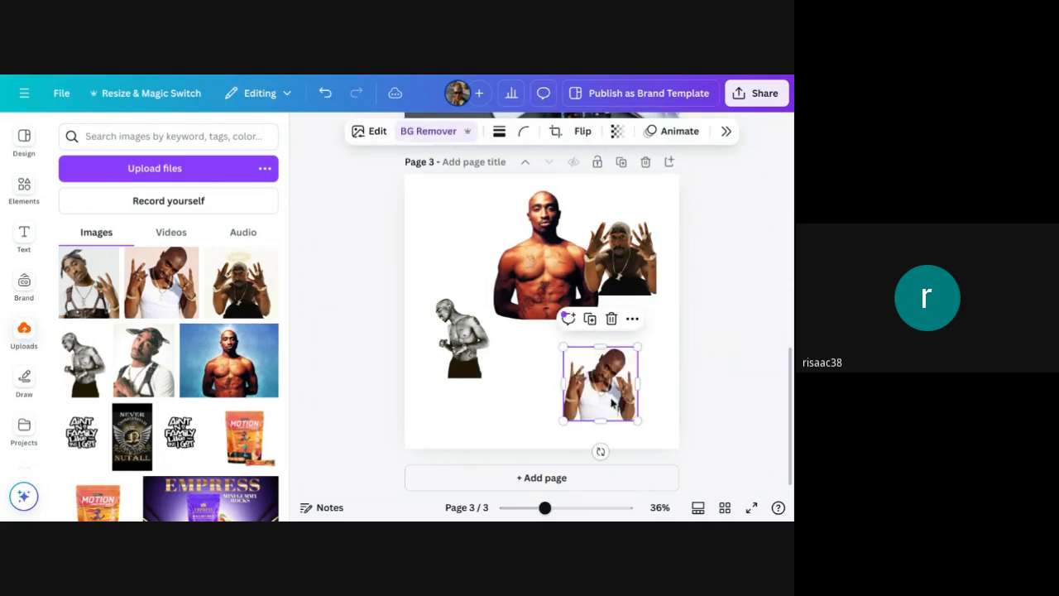
drag(619, 373, 624, 308)
- Move the black-and-white portrait lower on the page and remove its background
click(463, 340)
drag(463, 340, 479, 372)
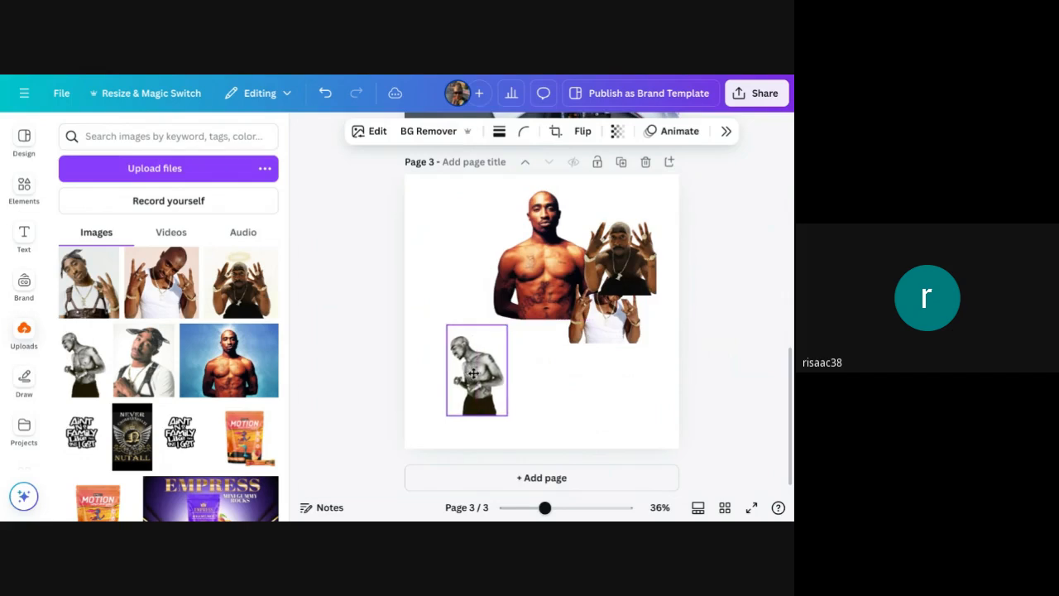
click(442, 135)
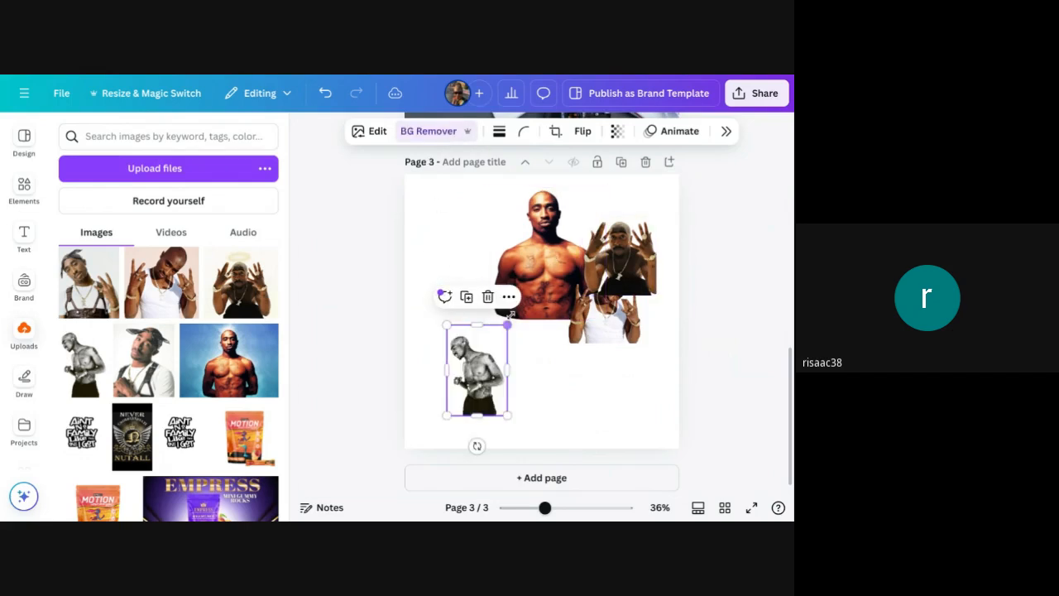
- Crop the empty strip above the head of the black-and-white portrait
click(555, 130)
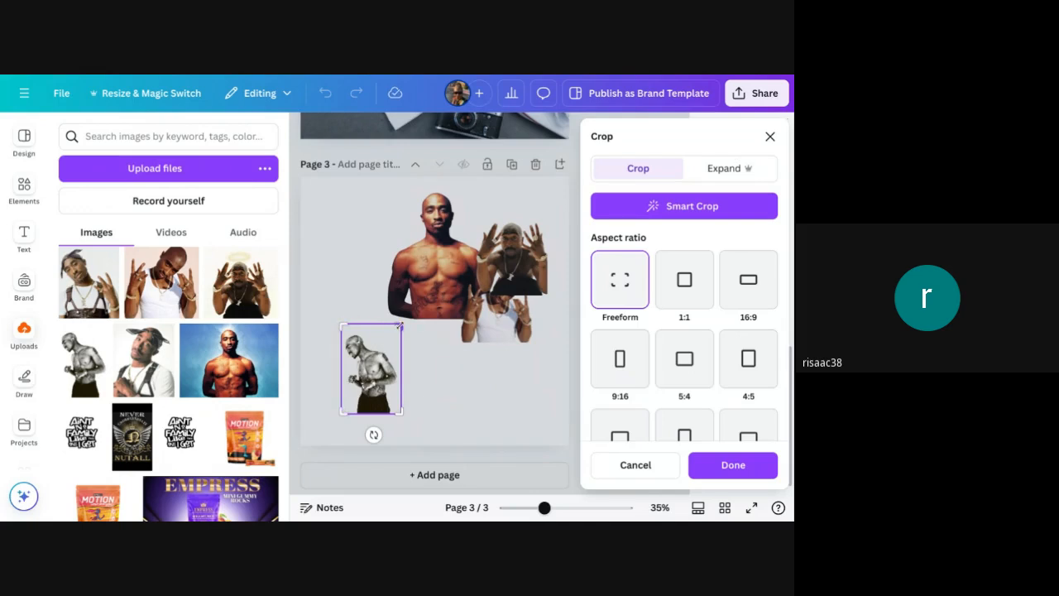
drag(399, 328, 396, 332)
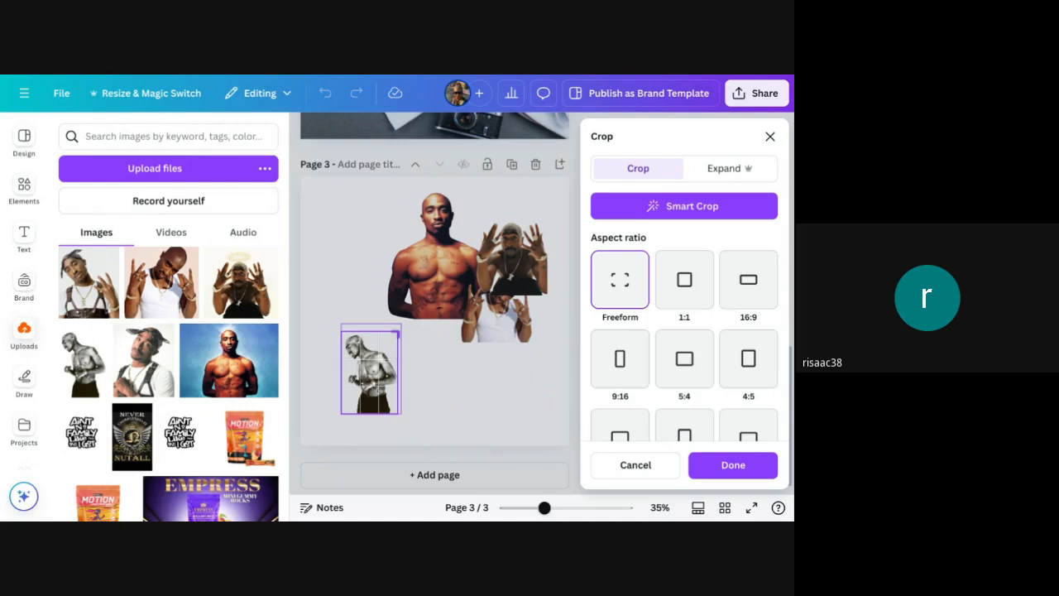
drag(399, 333, 403, 335)
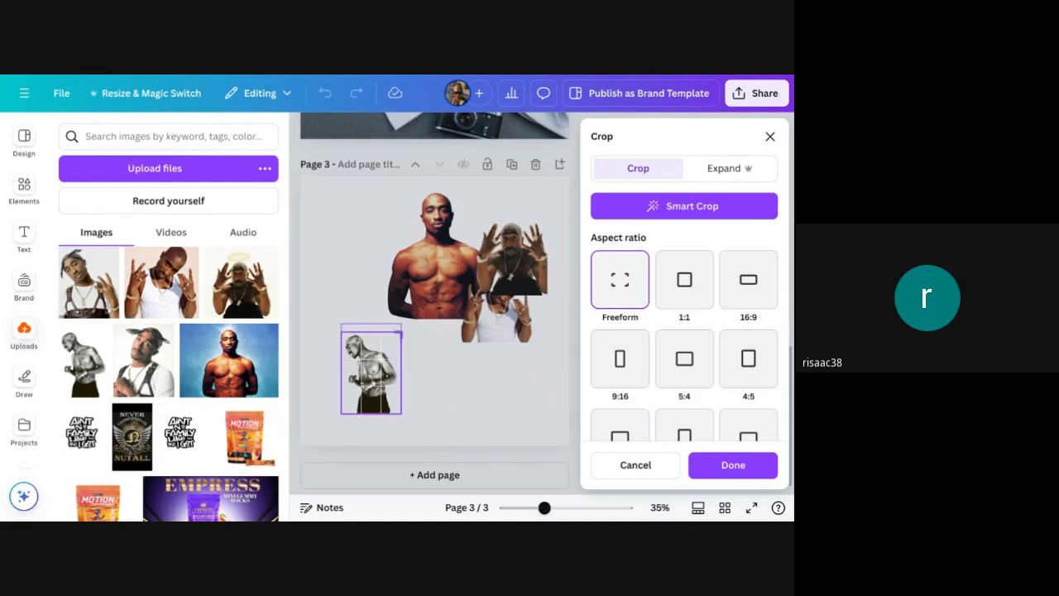
drag(402, 333, 403, 328)
click(708, 468)
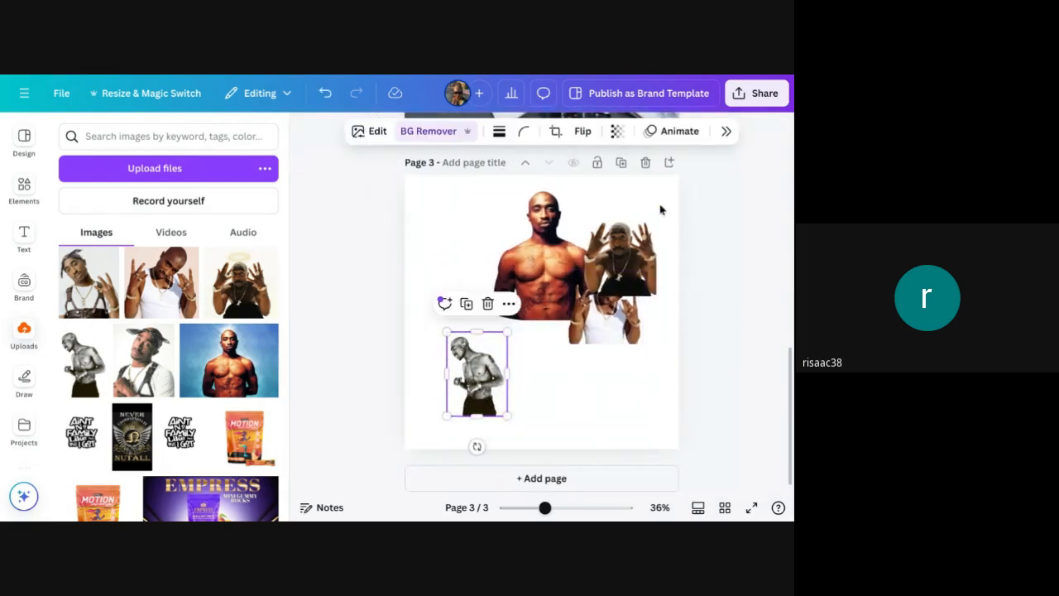
- Enlarge the raised-hands cutout and centre it in front of the shirtless figure, with the black-and-white cutout moved up on its left
drag(637, 258, 556, 349)
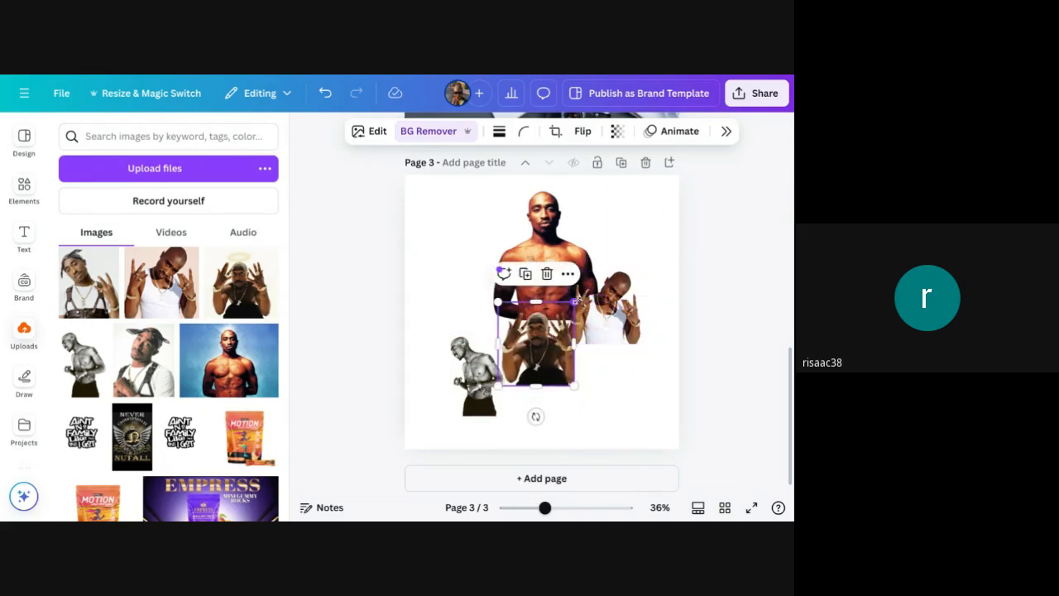
drag(575, 302, 627, 243)
drag(582, 365, 613, 351)
drag(618, 311, 629, 311)
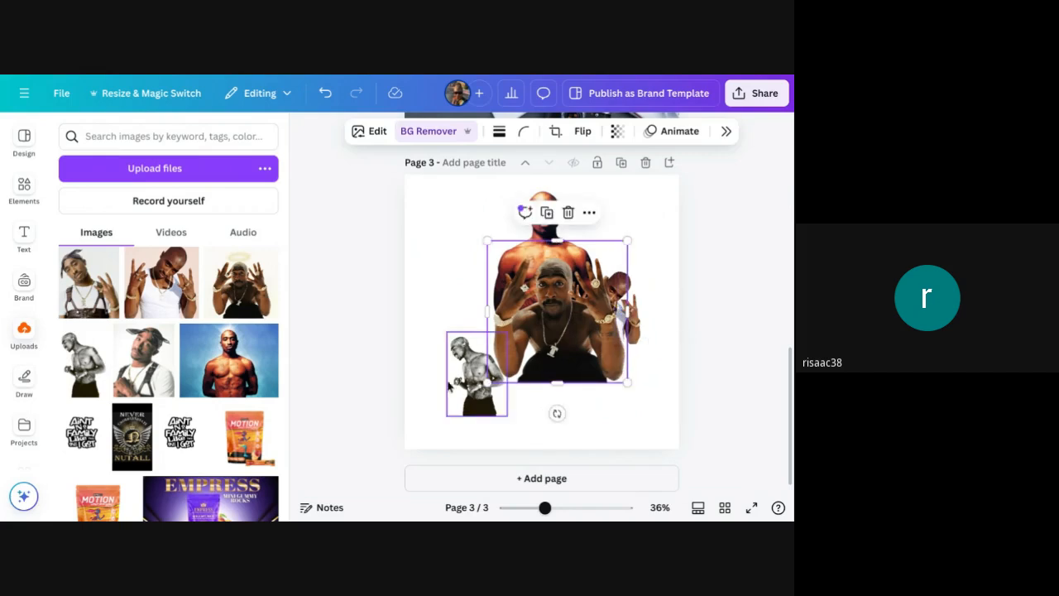
drag(480, 403, 469, 331)
drag(594, 363, 575, 373)
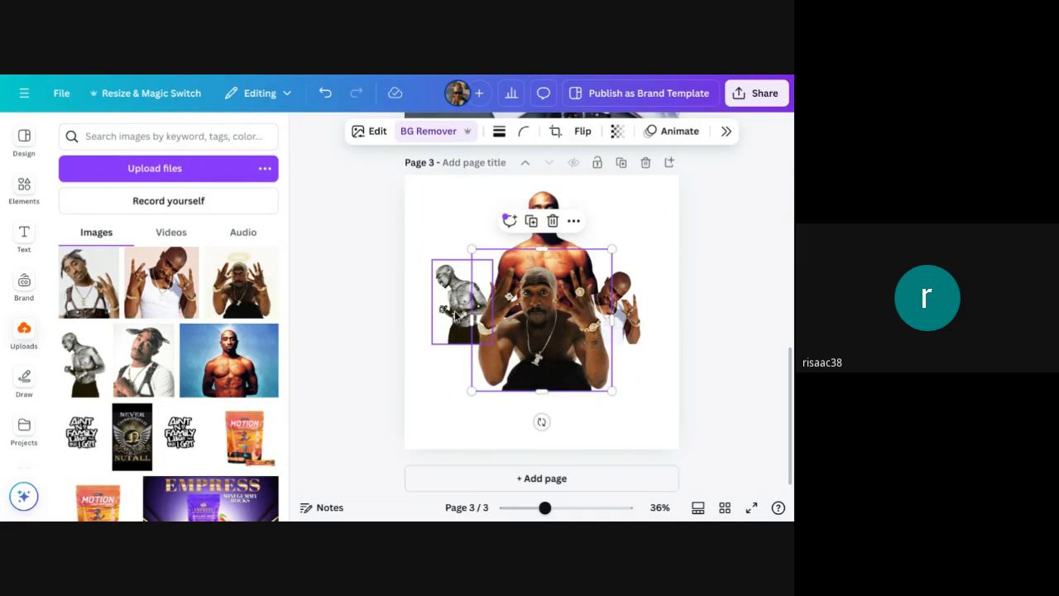
- Enlarge the black-and-white cutout so its base lines up with the raised-hands cutout and it fills the composition's left side
click(457, 317)
drag(494, 344, 527, 392)
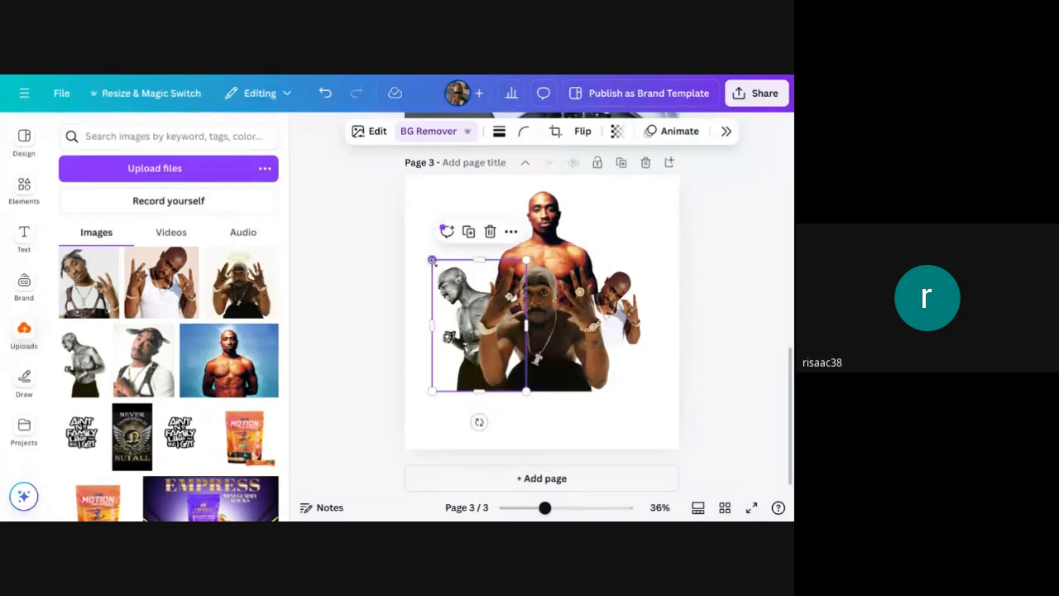
drag(423, 252, 419, 241)
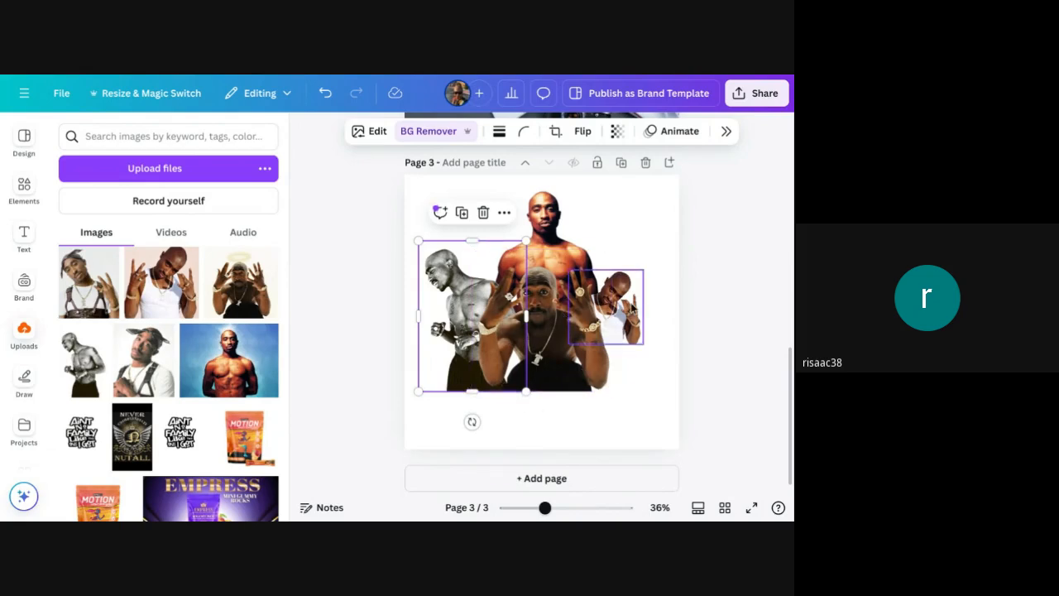
- Enlarge the white tank top cutout to fill the composition's right side, with its base level with the other front portraits
click(637, 311)
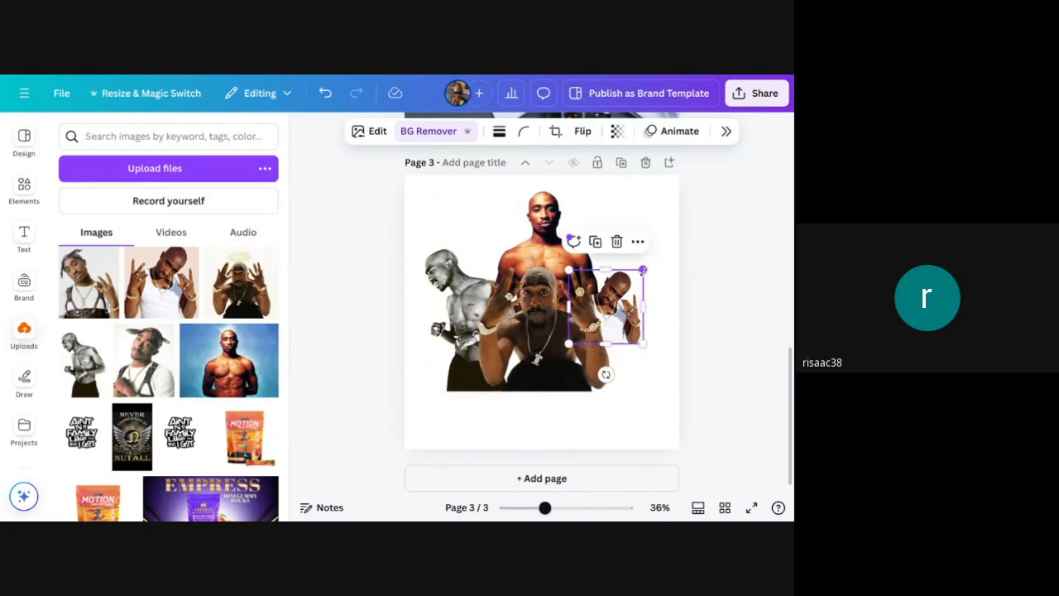
drag(643, 269, 672, 241)
drag(631, 346, 548, 393)
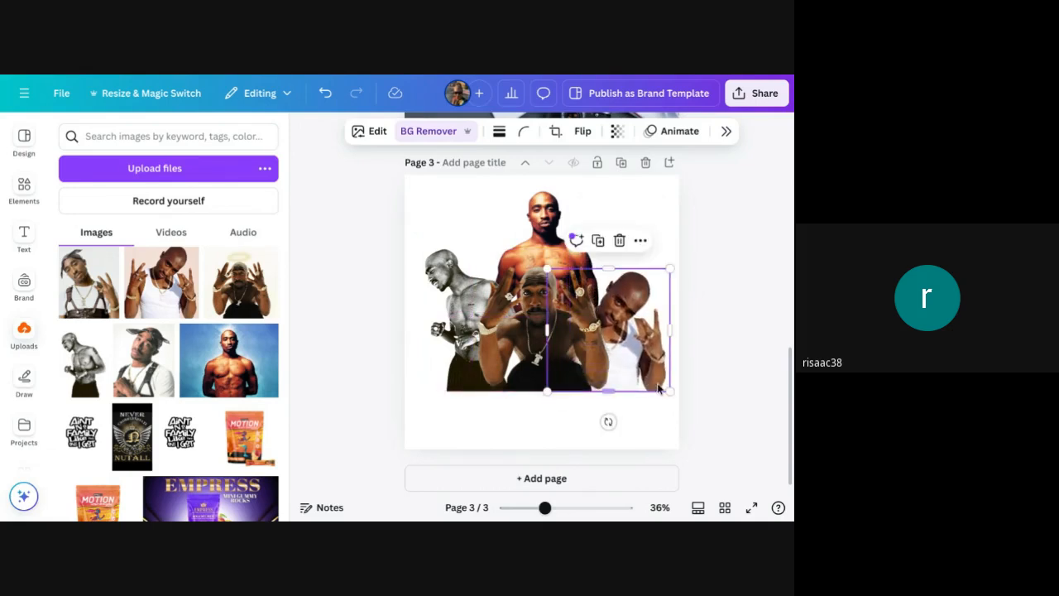
- Tilt the white tank top cutout slightly clockwise and realign its base with the other front portraits
mouse_move(608, 421)
mouse_down()
mouse_move(587, 429)
mouse_move(598, 423)
mouse_up()
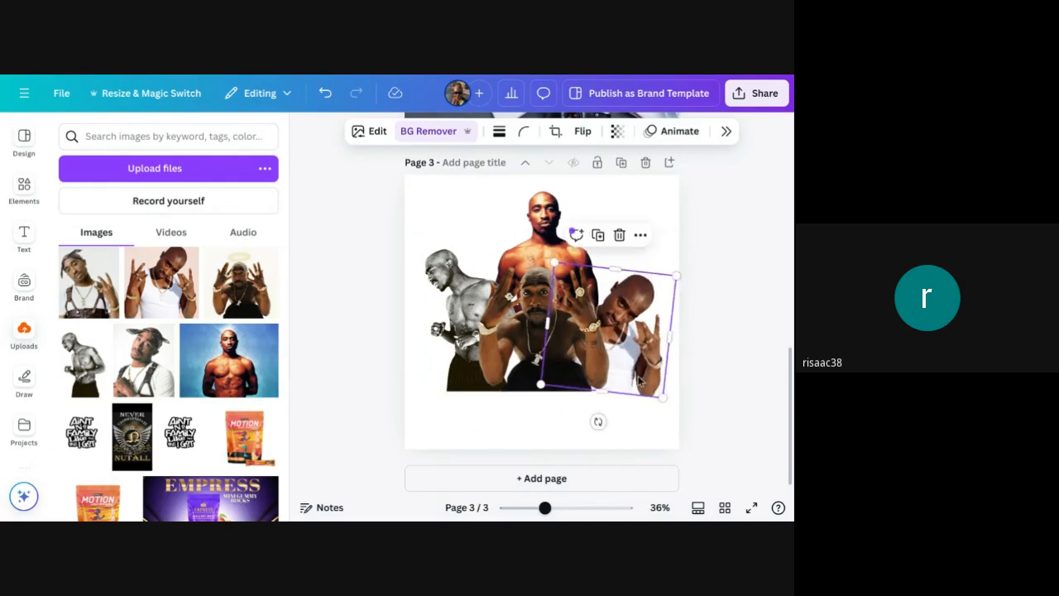
drag(638, 380, 635, 372)
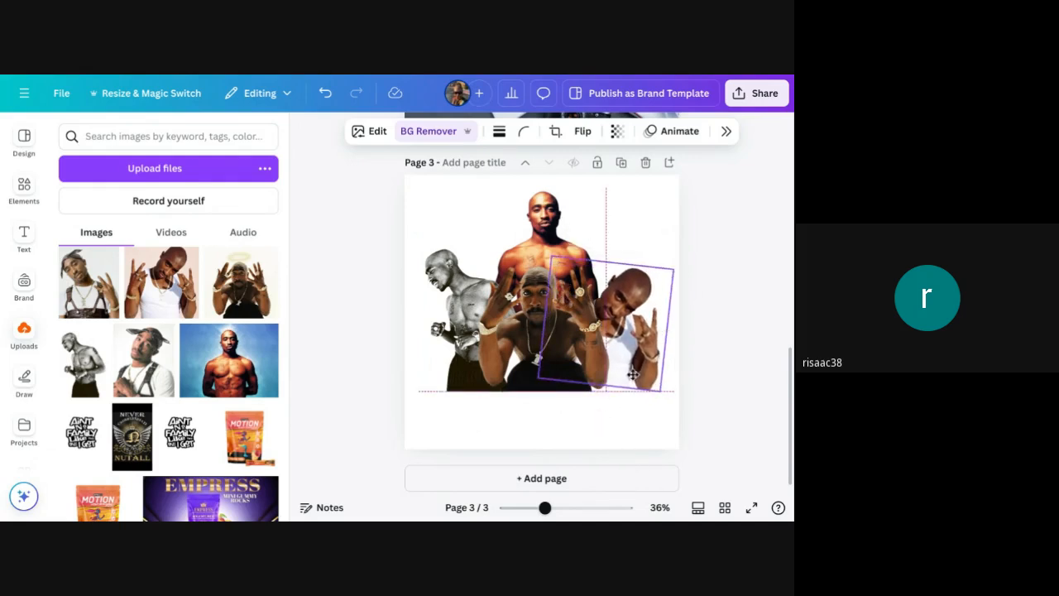
drag(634, 372, 634, 377)
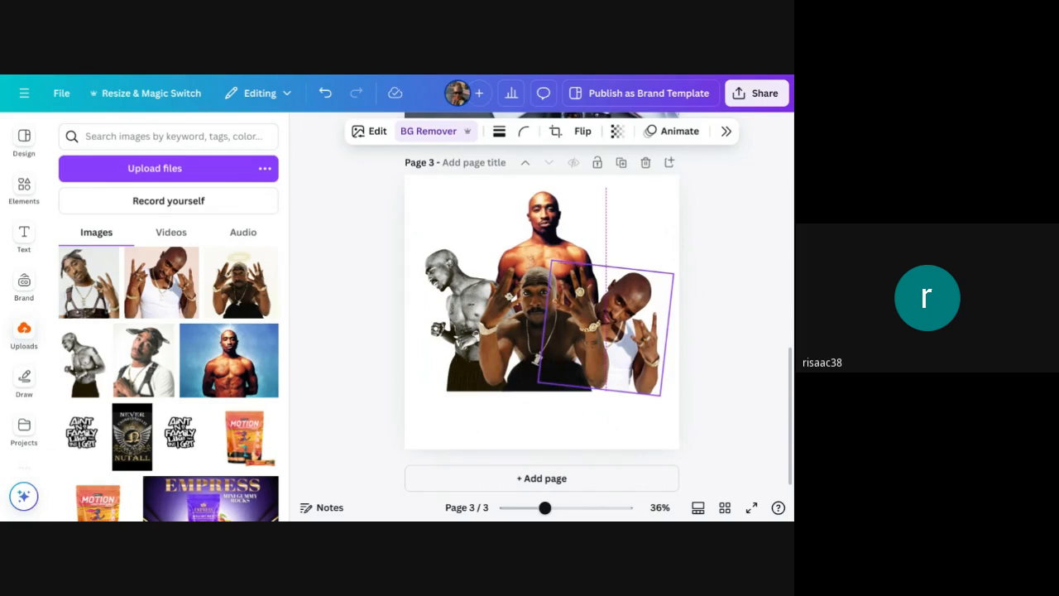
click(751, 358)
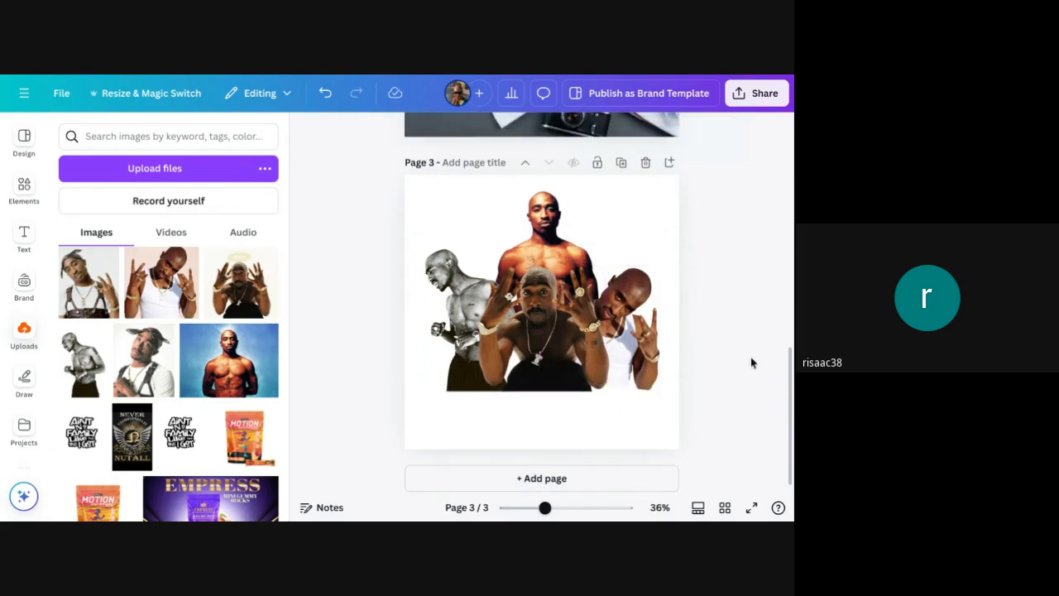
- Move the shirtless portrait slightly to the left so it stands centred behind the raised-hands cutout
drag(382, 181, 675, 405)
drag(693, 351, 697, 346)
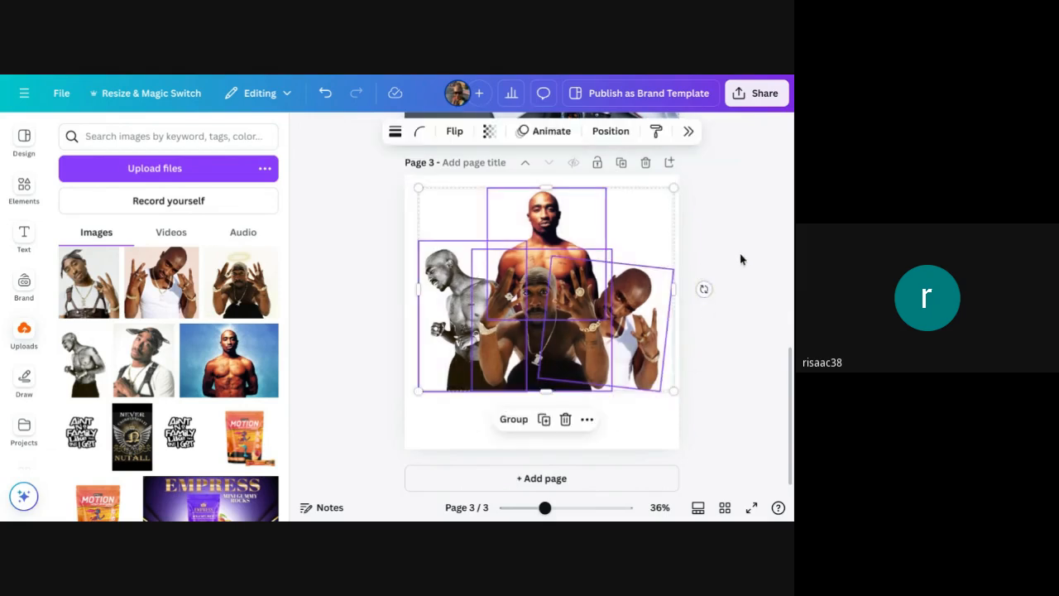
click(749, 258)
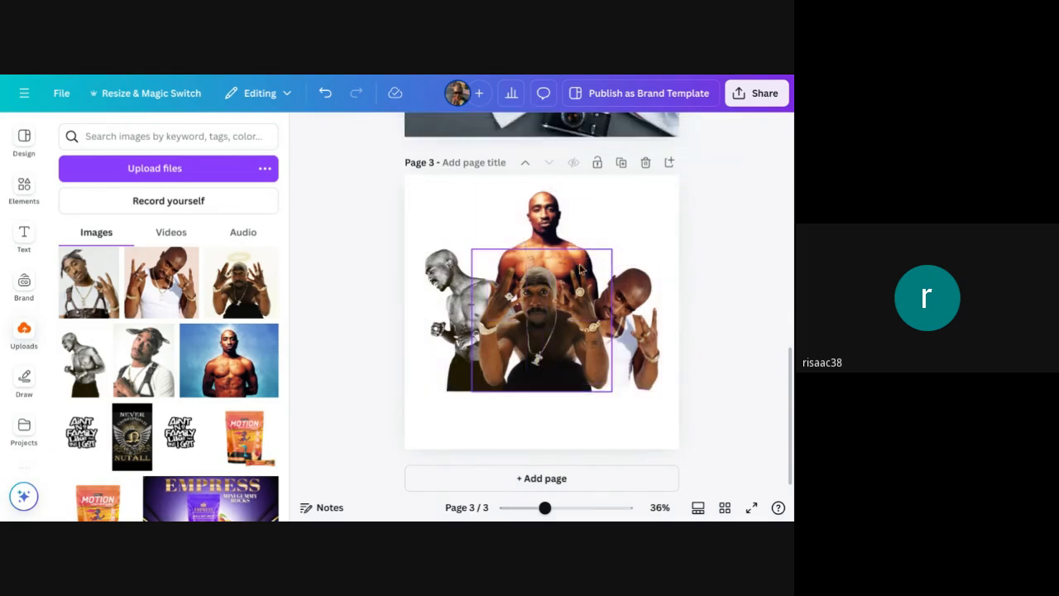
click(574, 241)
drag(553, 243, 558, 243)
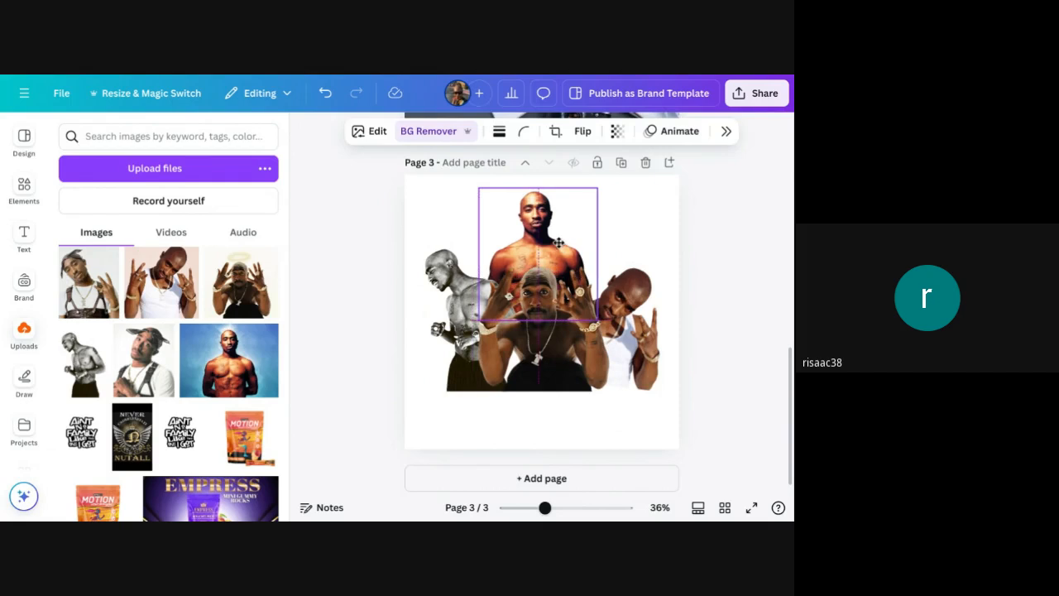
click(727, 251)
- Group all four portraits and move the group lower, centred horizontally on the page
drag(361, 176, 692, 422)
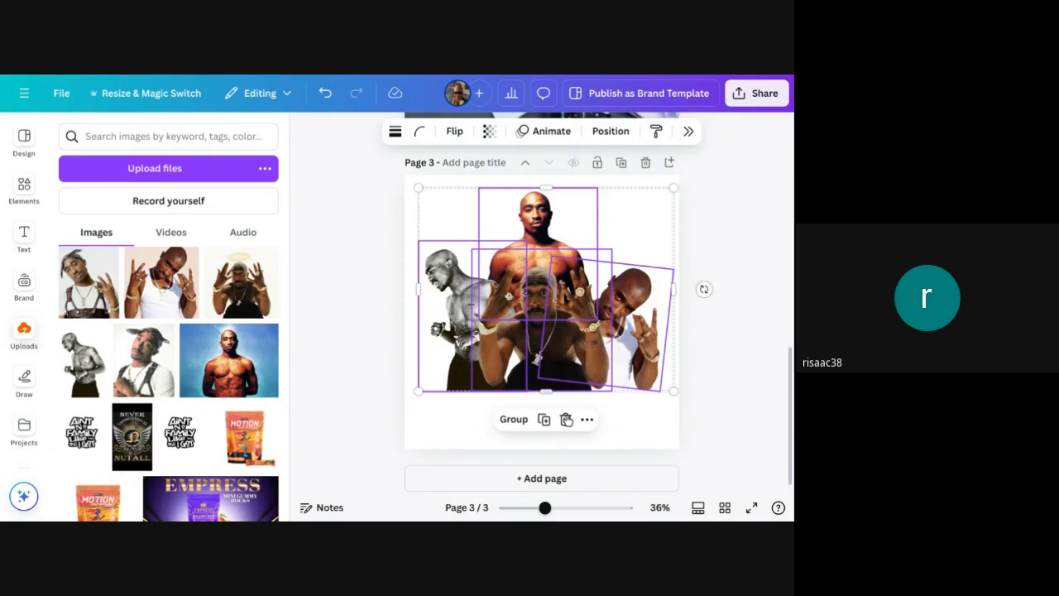
click(514, 420)
drag(562, 293, 555, 324)
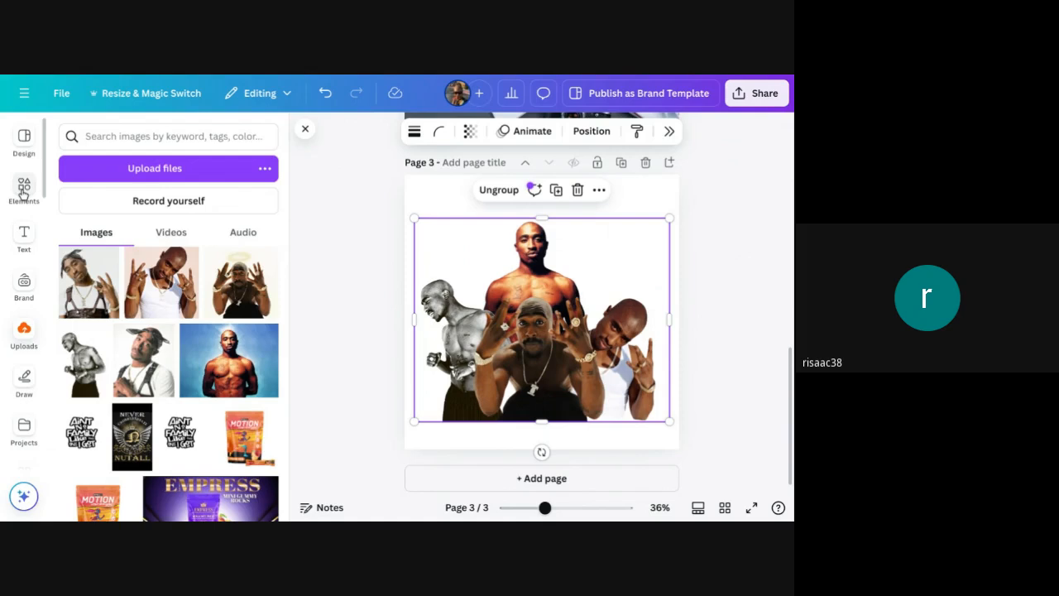
- Browse the recently used elements and search the elements library for "Light ray"
click(24, 190)
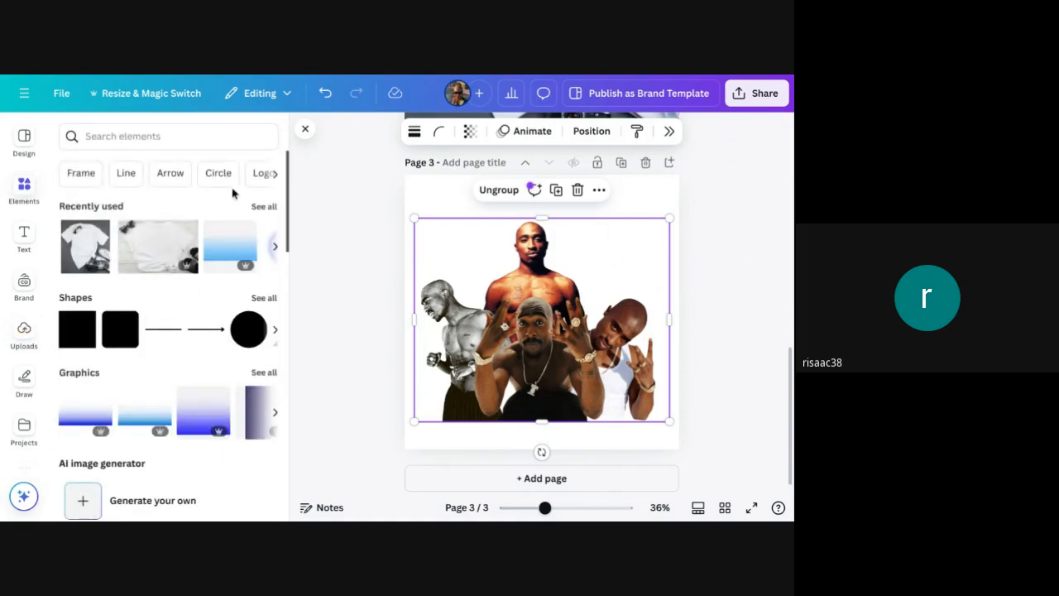
click(264, 206)
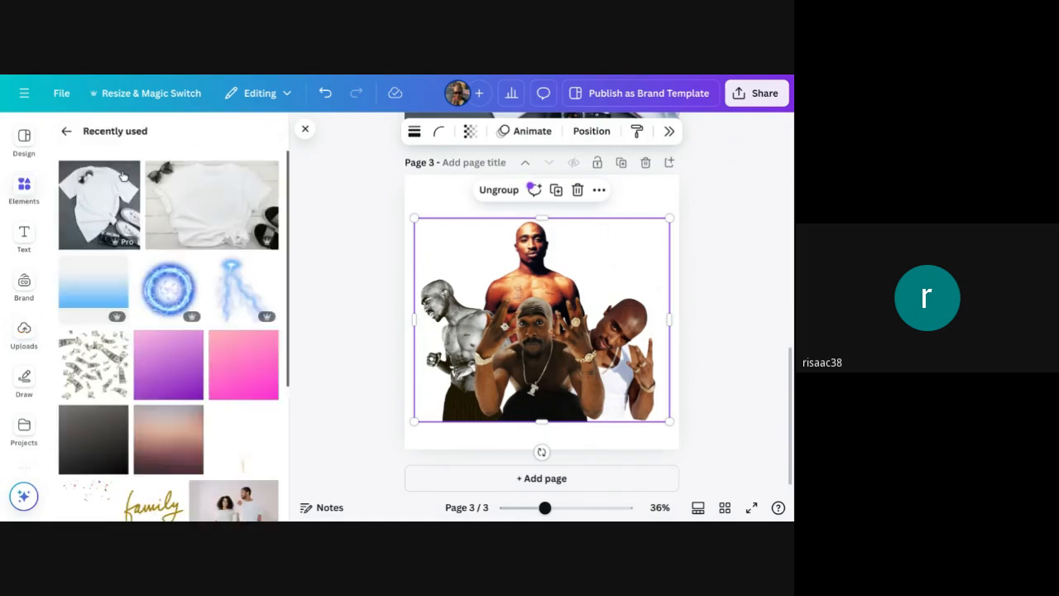
click(68, 133)
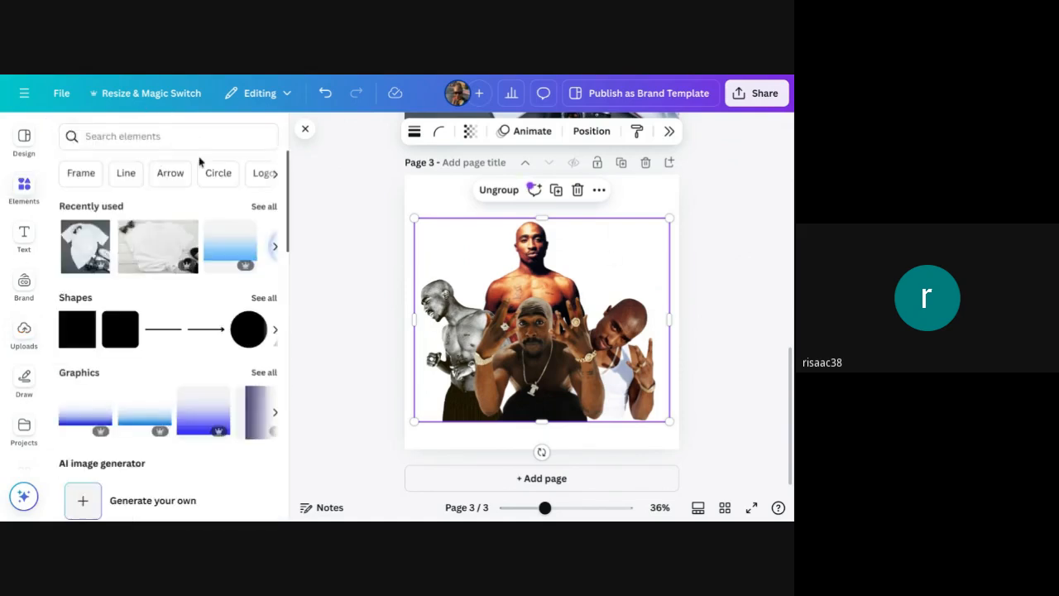
click(99, 137)
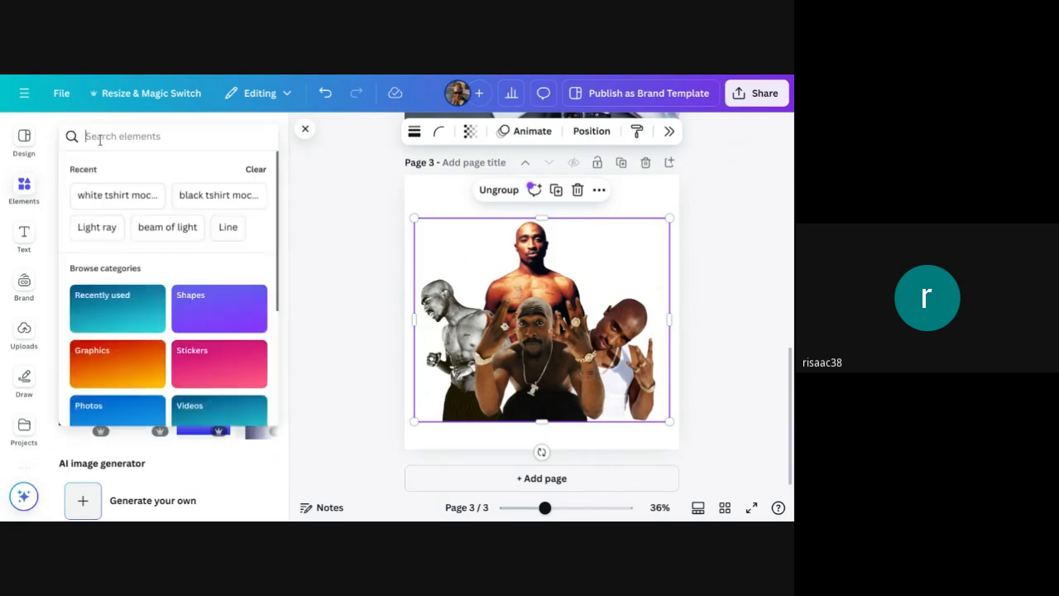
click(116, 230)
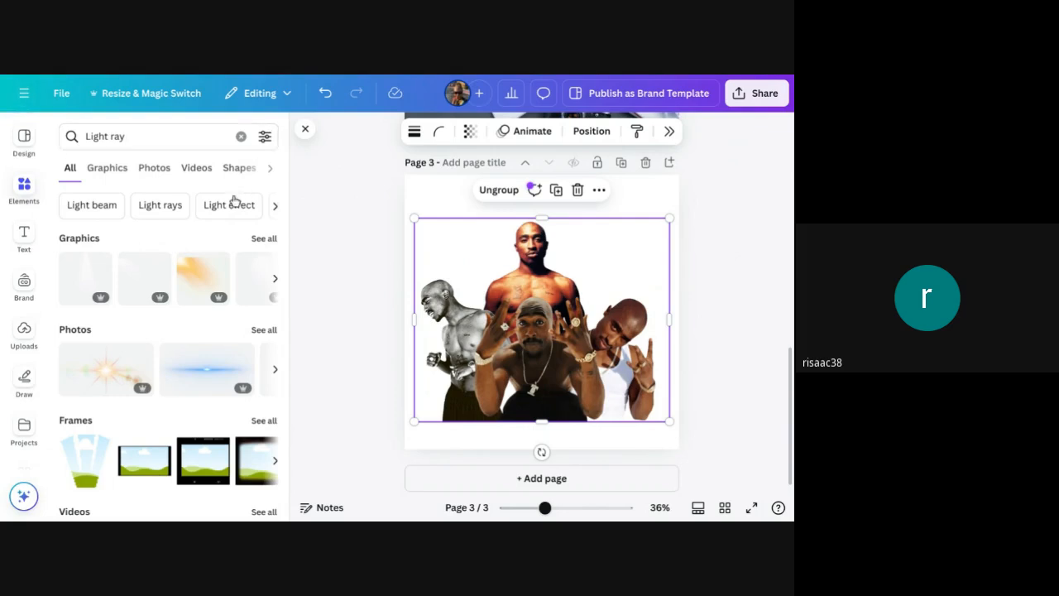
- Search the elements for "blue lighting ball" and add the round blue electric ring graphic to the page
click(241, 136)
text(blue )
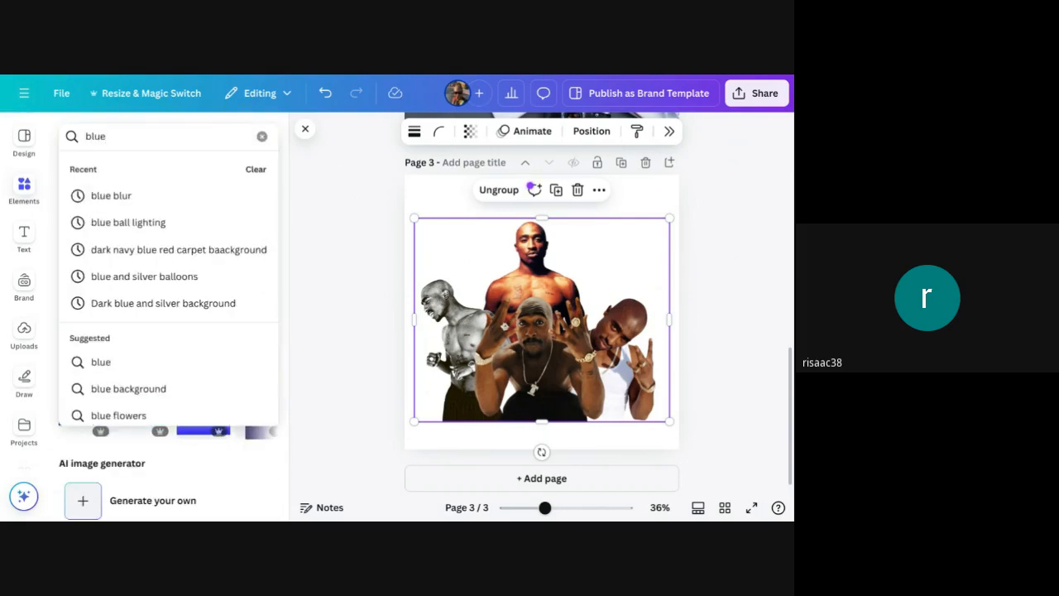
text(lightin)
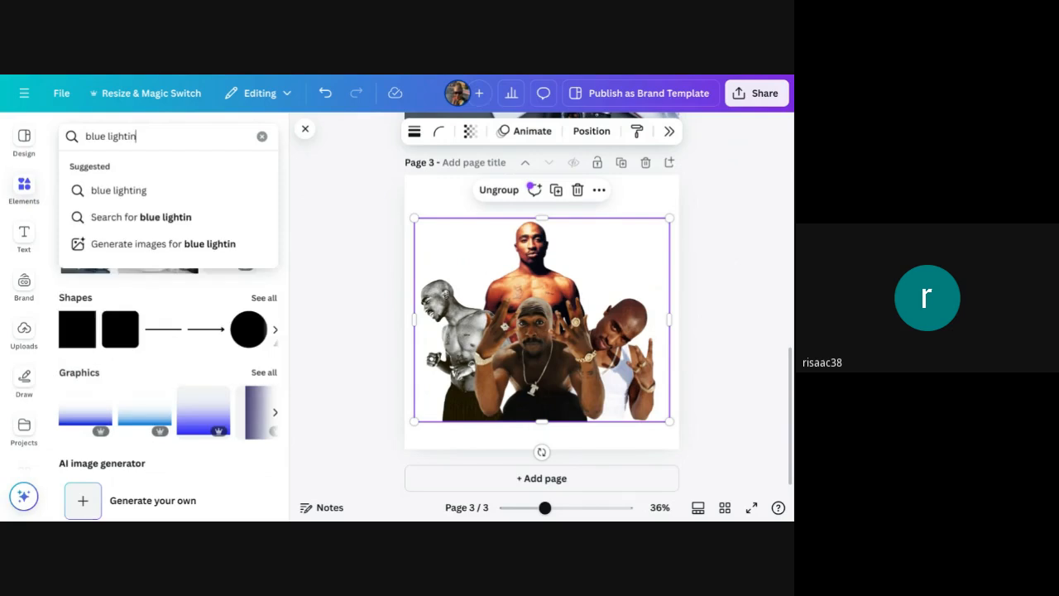
text(g ball)
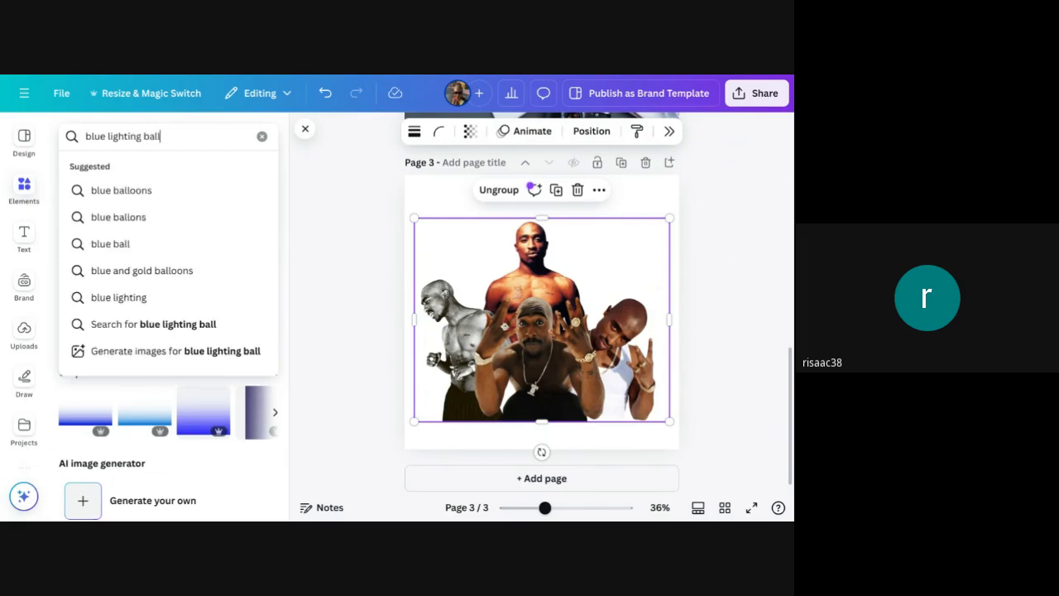
key(Return)
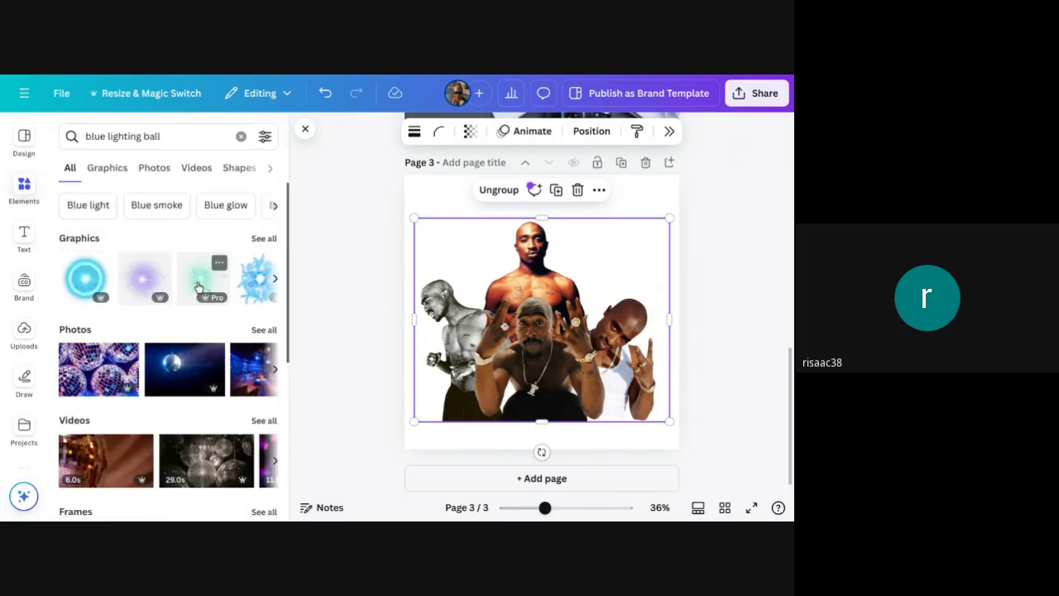
click(265, 239)
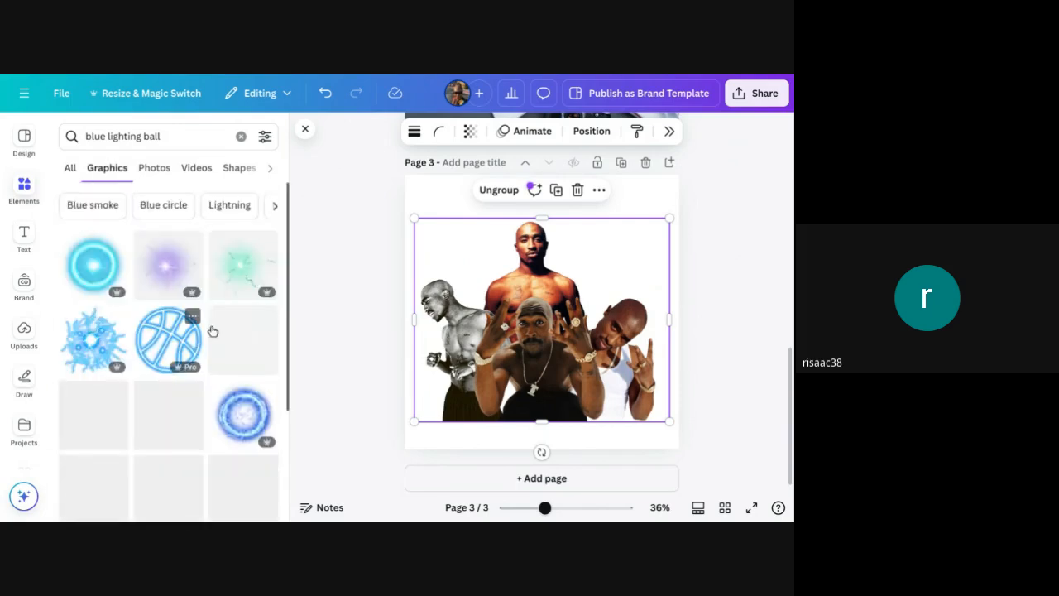
scroll(166, 364, down, 1)
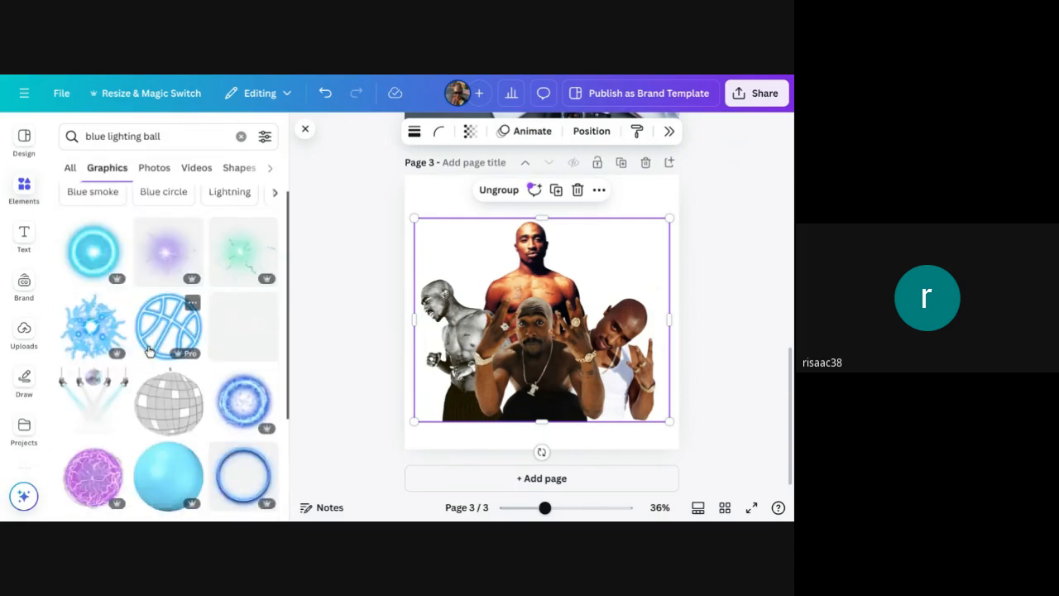
click(243, 393)
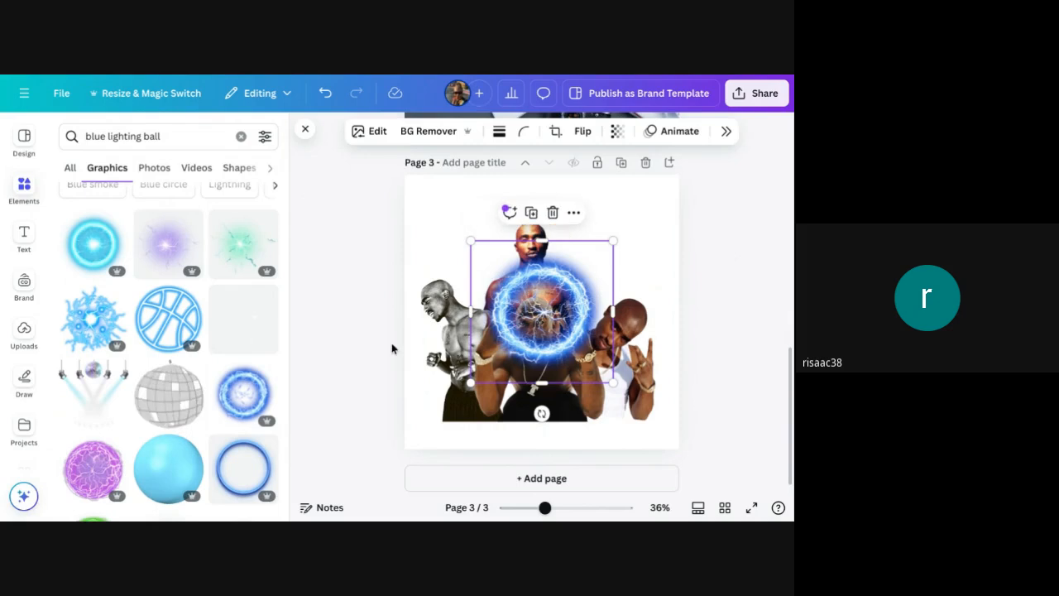
- Enlarge the blue electric ring until its frame extends slightly beyond the page edges
drag(614, 241, 662, 192)
drag(470, 382, 393, 459)
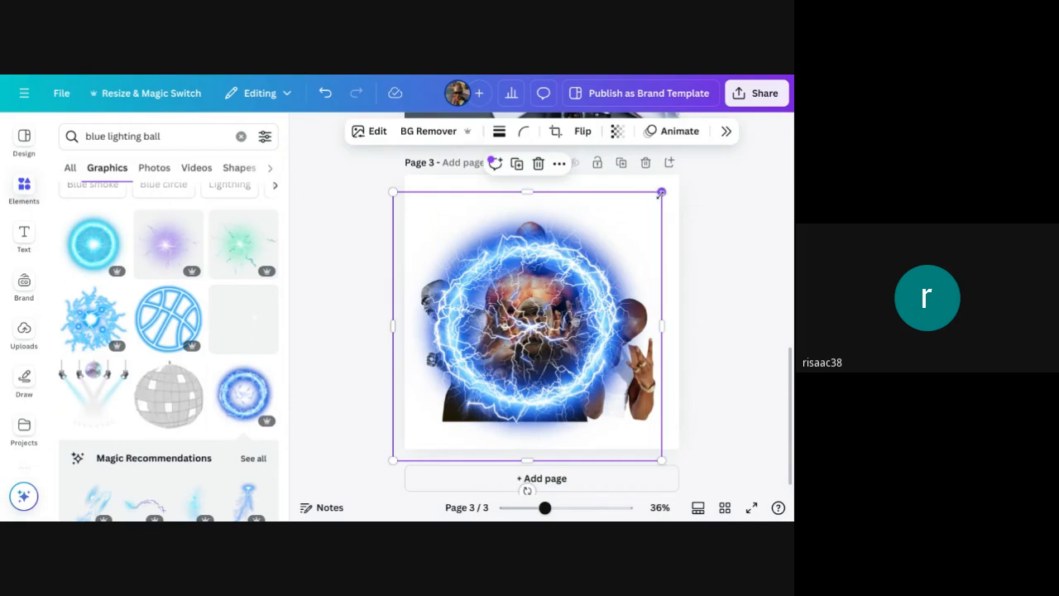
drag(669, 187, 679, 173)
drag(614, 369, 605, 361)
drag(679, 173, 685, 168)
drag(393, 168, 386, 162)
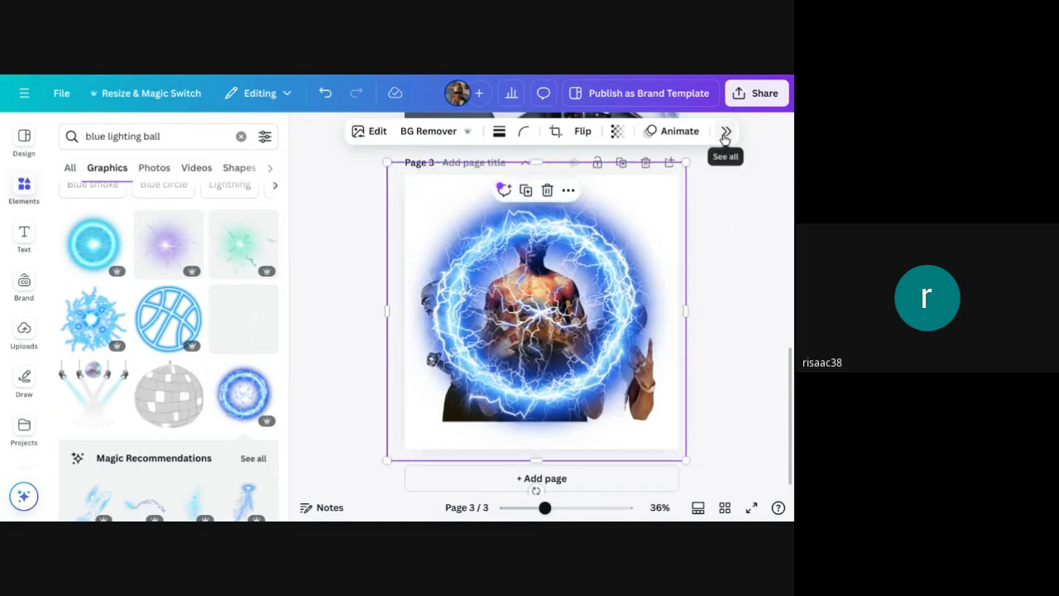
- Align the blue electric ring to the page's horizontal centre
click(568, 190)
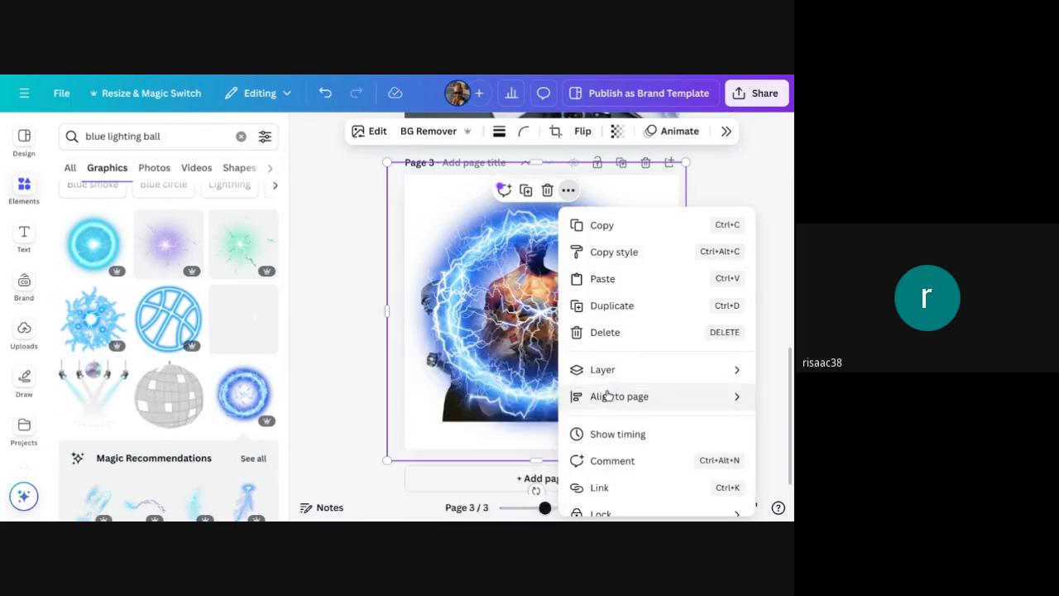
mouse_move(608, 396)
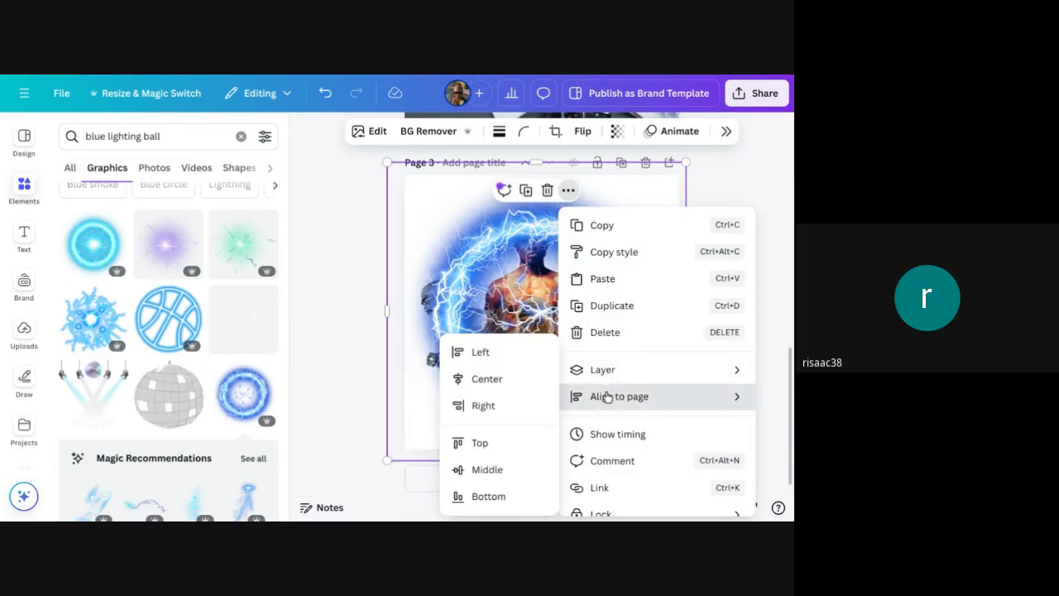
click(488, 380)
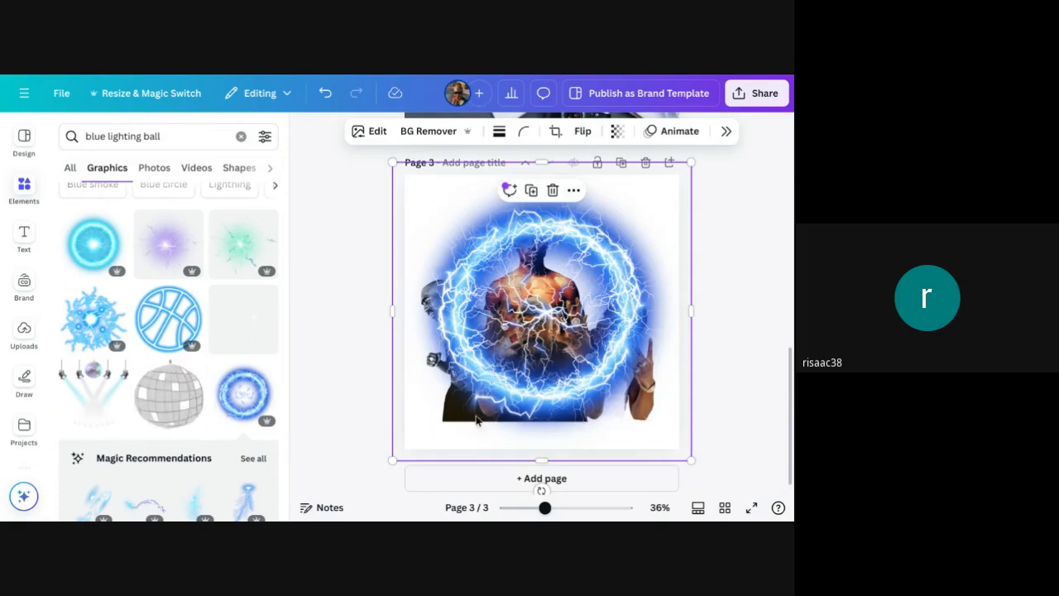
click(747, 280)
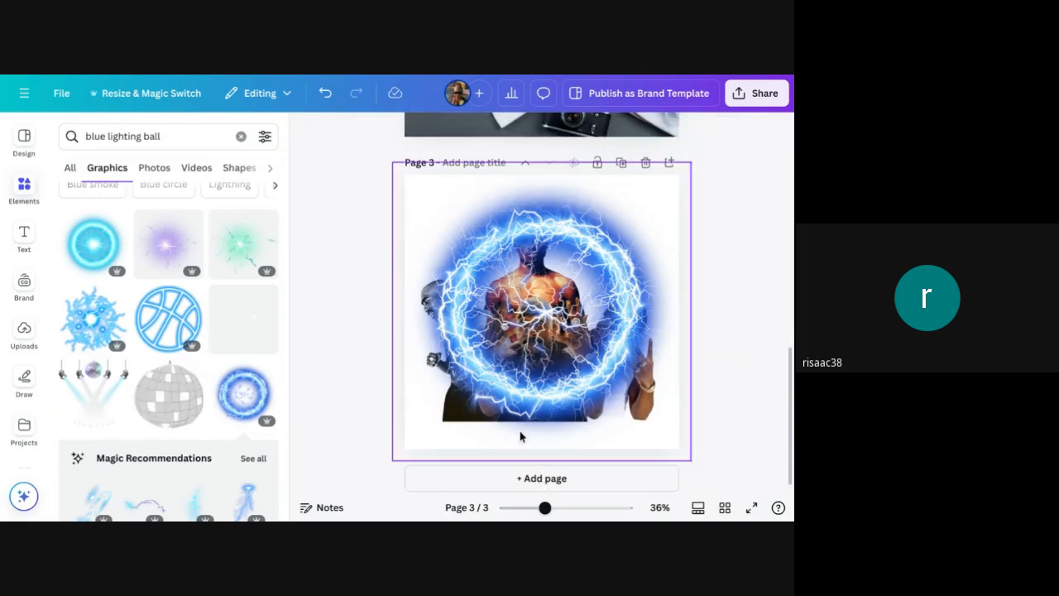
- Send the blue electric ring to the back, behind the grouped portraits
click(453, 416)
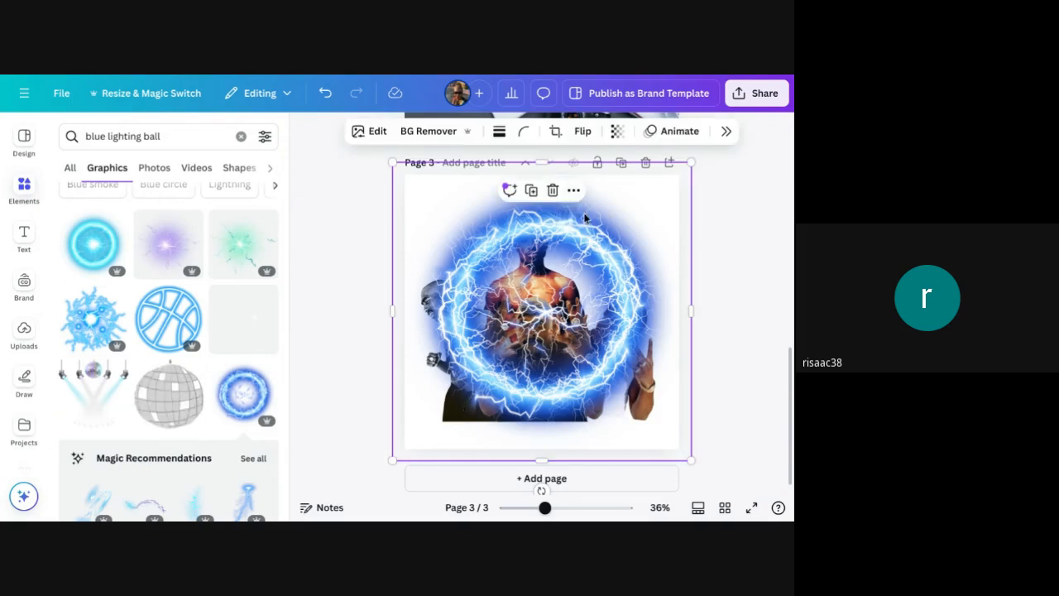
click(574, 192)
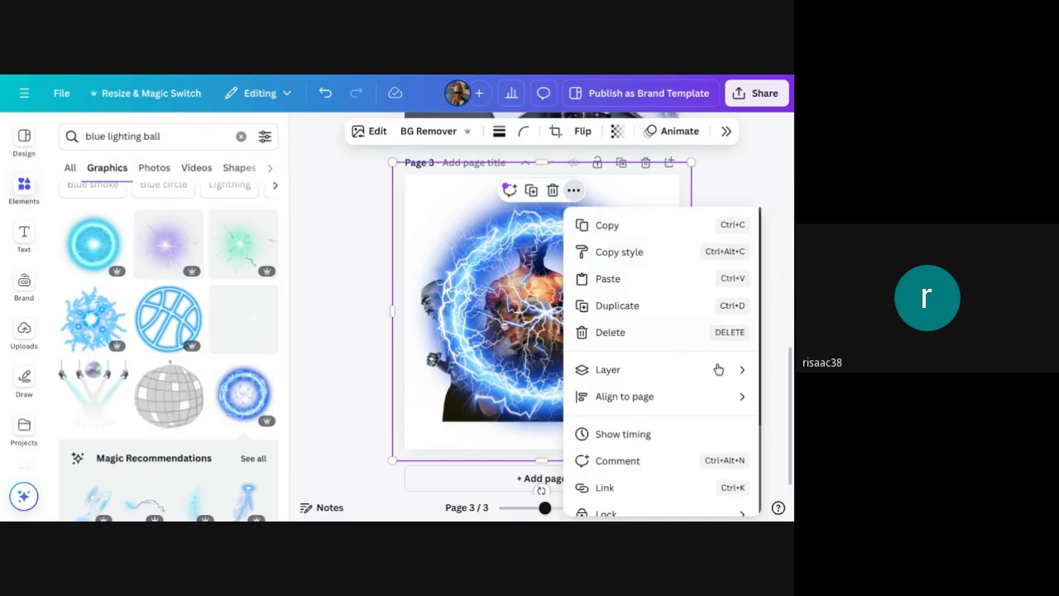
mouse_move(602, 374)
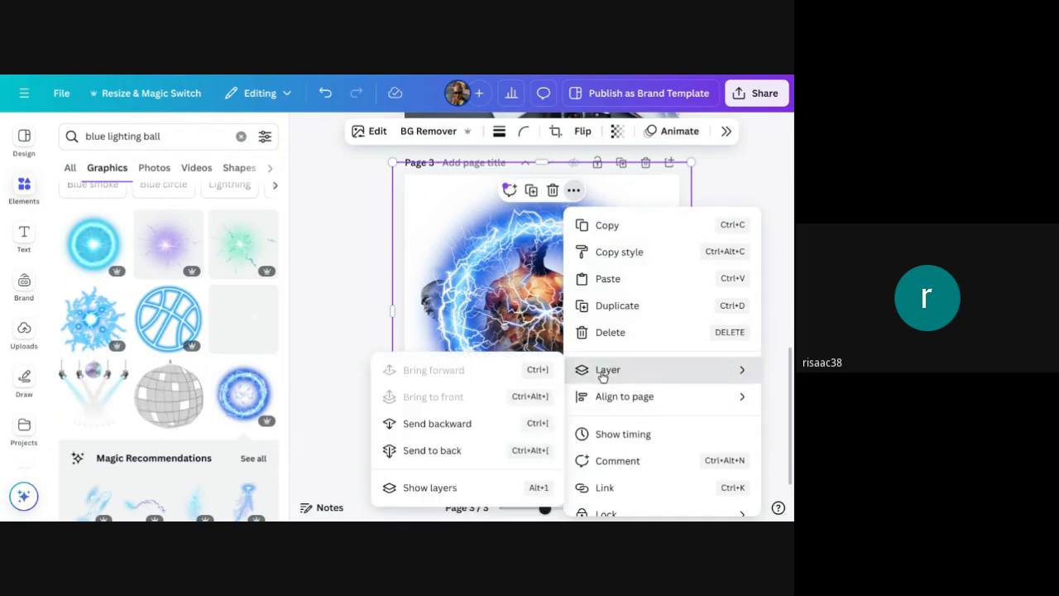
click(409, 452)
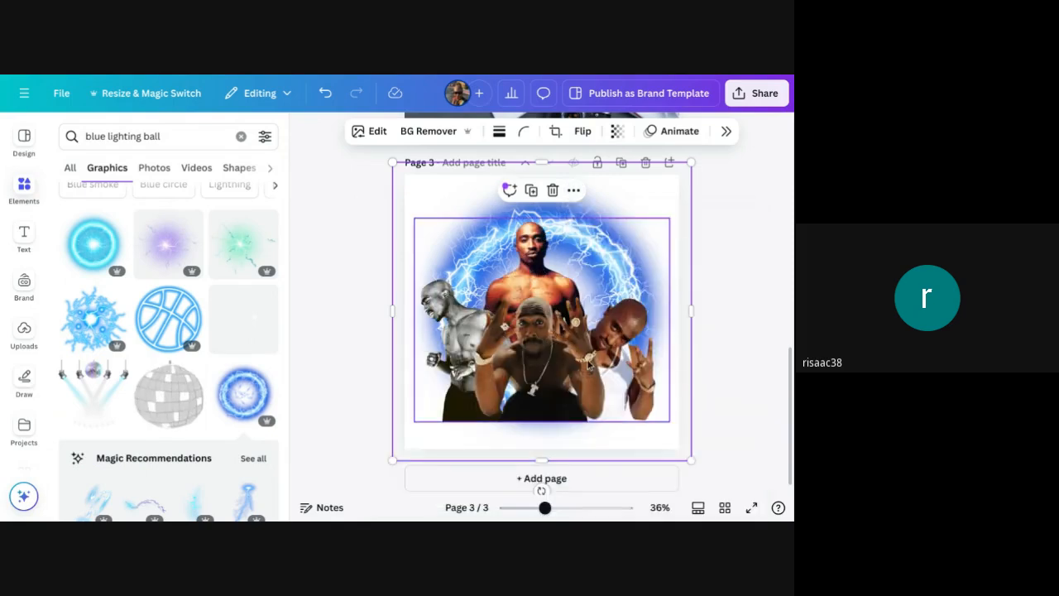
- Examine the grouped portraits' layer order, page alignment, size and position settings
click(591, 365)
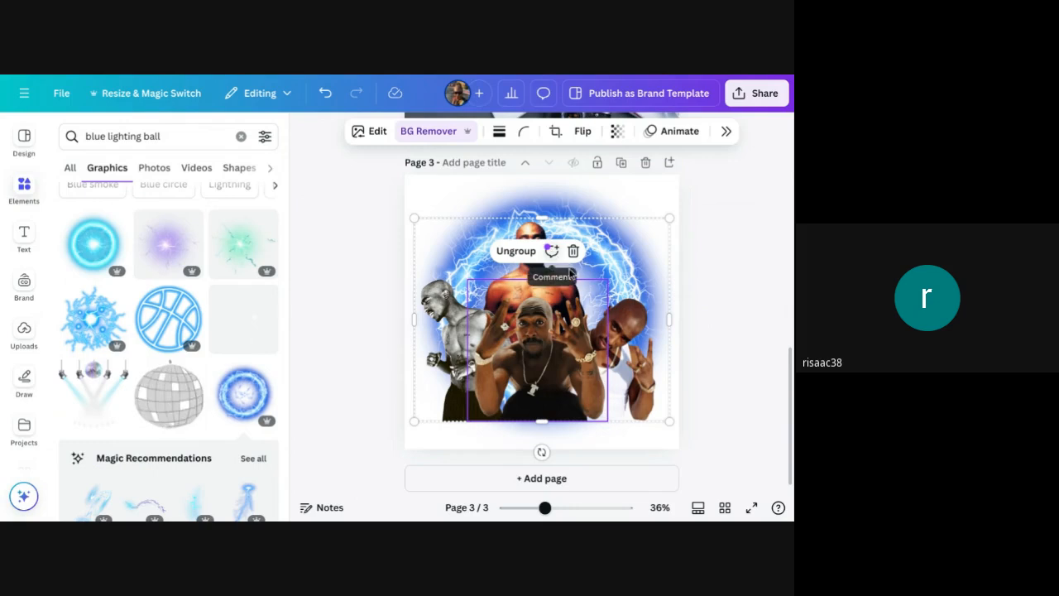
click(728, 266)
click(577, 291)
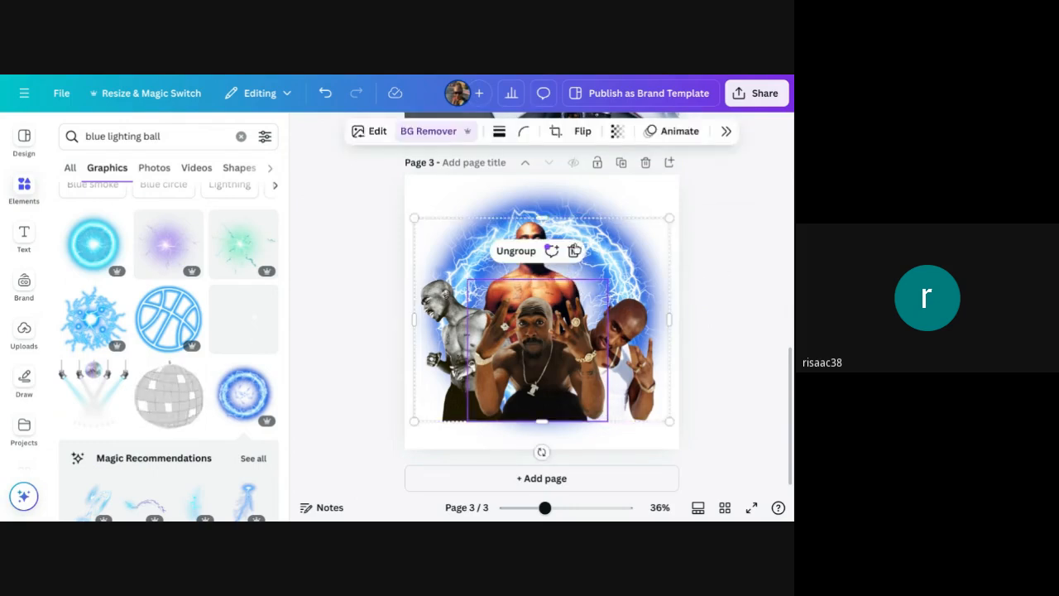
click(728, 131)
scroll(687, 353, down, 1)
scroll(692, 364, down, 6)
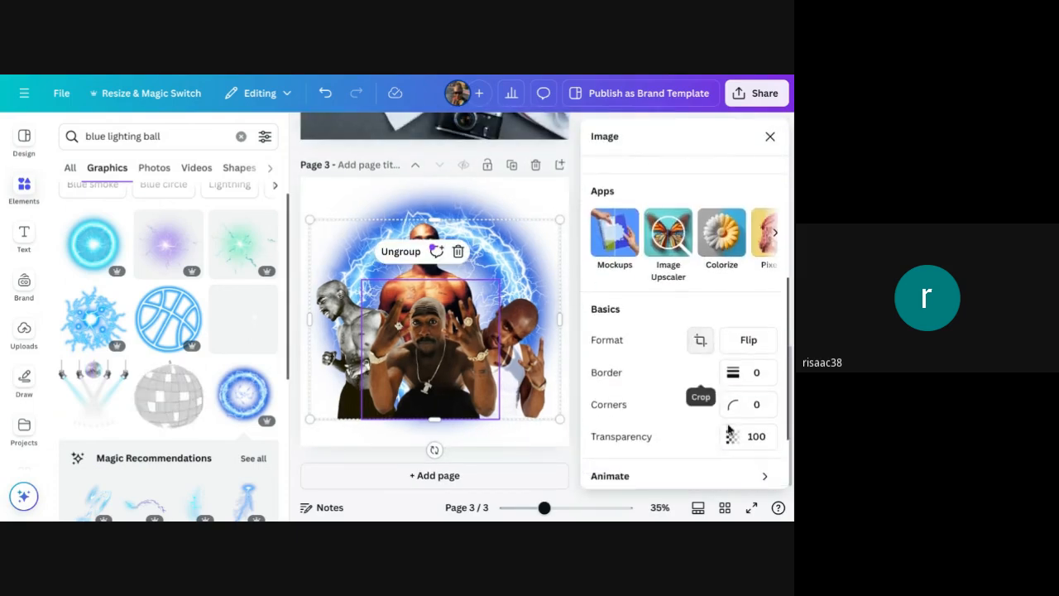
scroll(695, 427, down, 1)
click(690, 406)
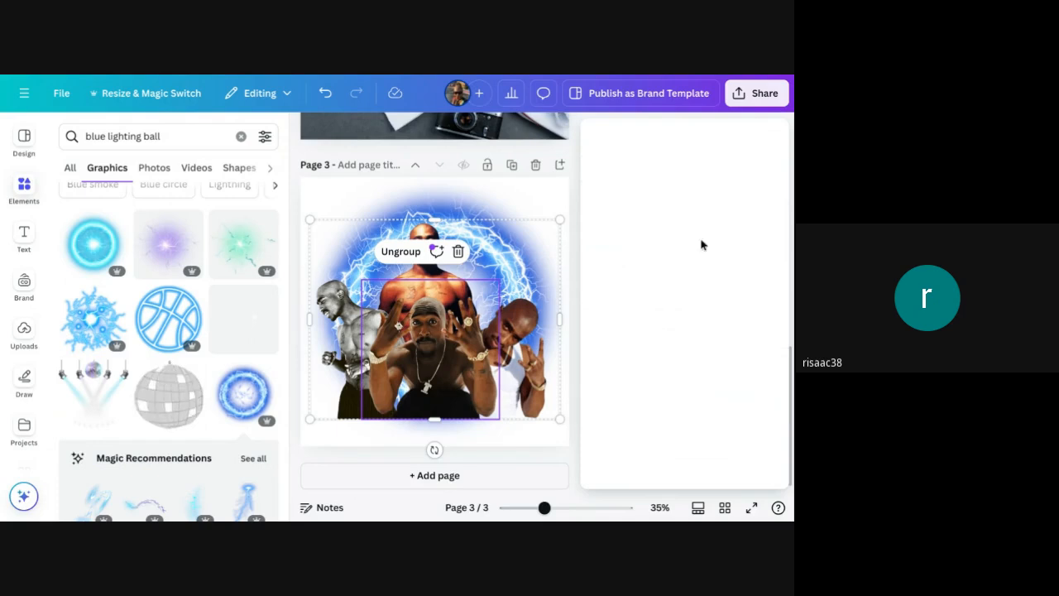
scroll(682, 351, down, 1)
scroll(687, 340, up, 1)
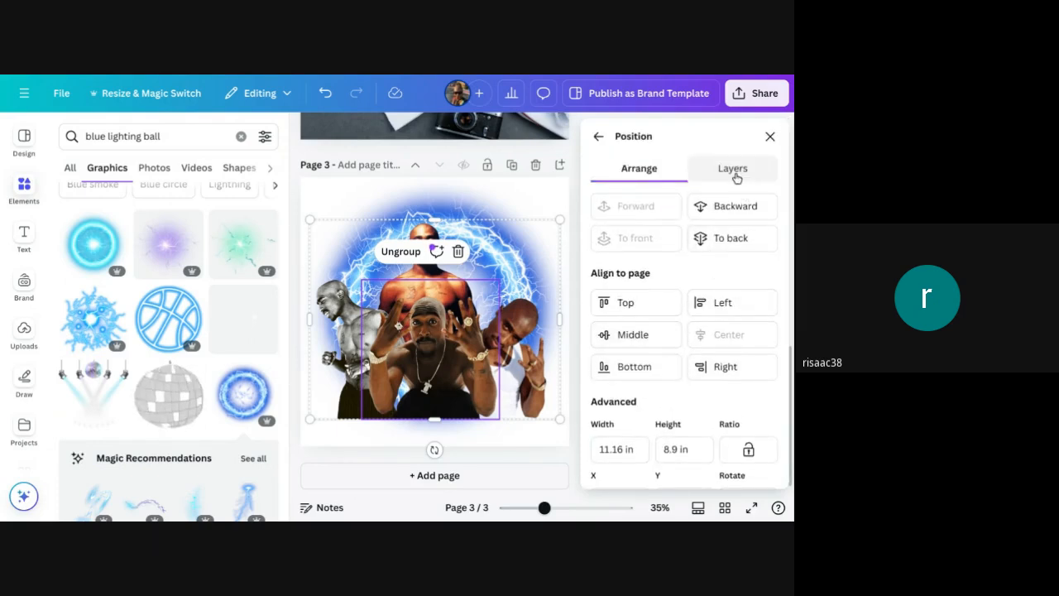
scroll(712, 372, down, 1)
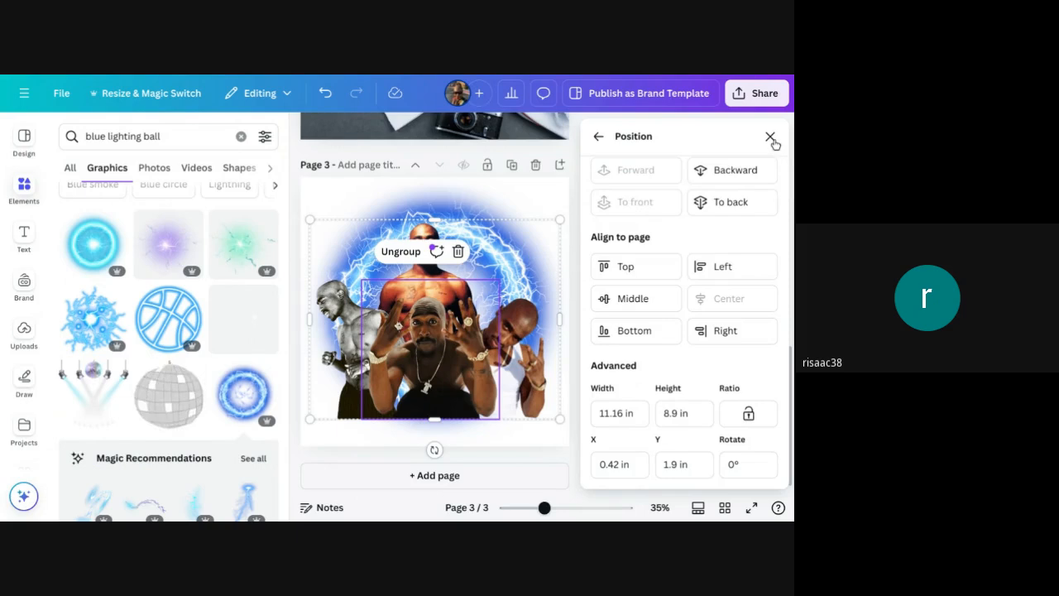
click(770, 137)
click(731, 282)
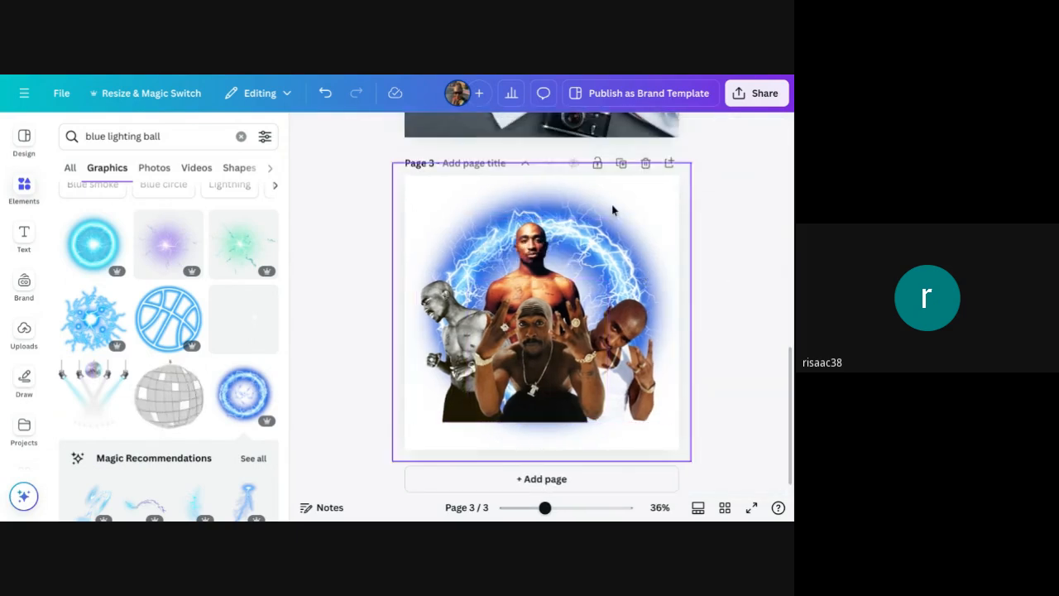
- Centre the blue electric ring on the page and shift the grouped portraits slightly to the right over it
click(624, 226)
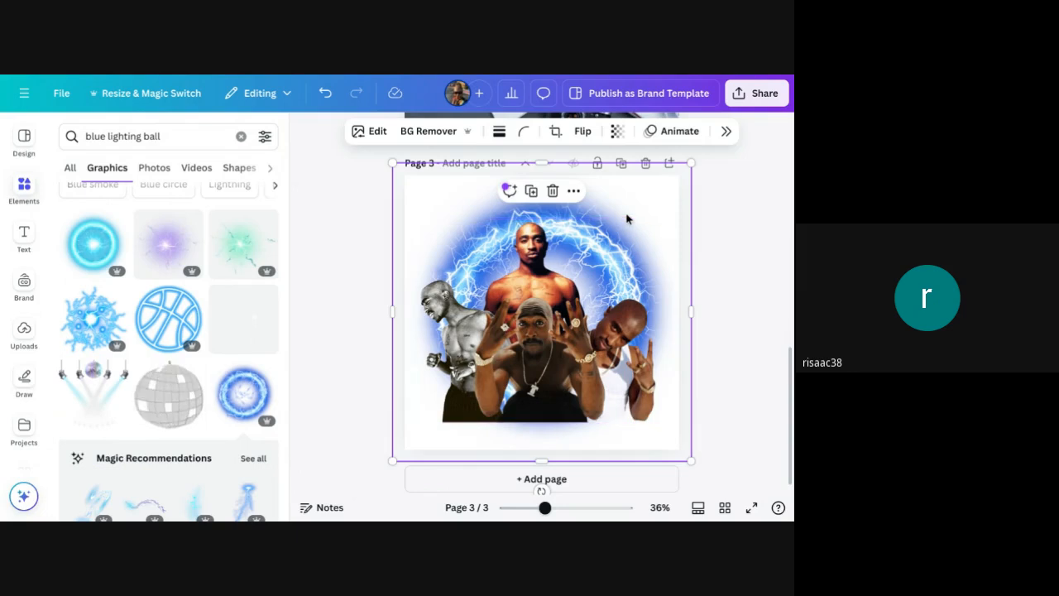
drag(627, 219, 620, 215)
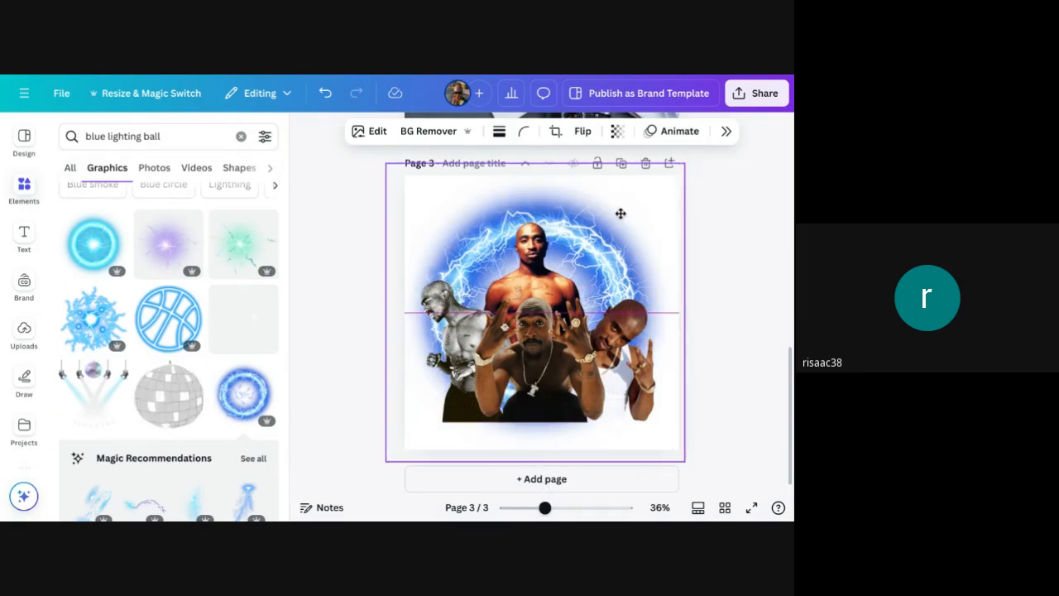
drag(622, 407, 631, 389)
click(609, 213)
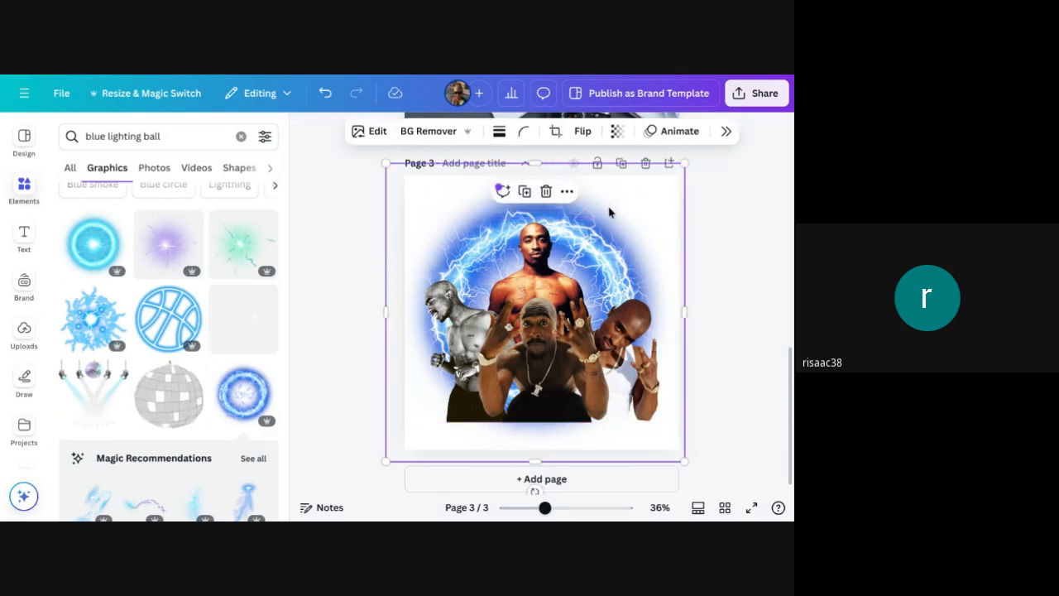
drag(605, 213, 607, 215)
click(620, 401)
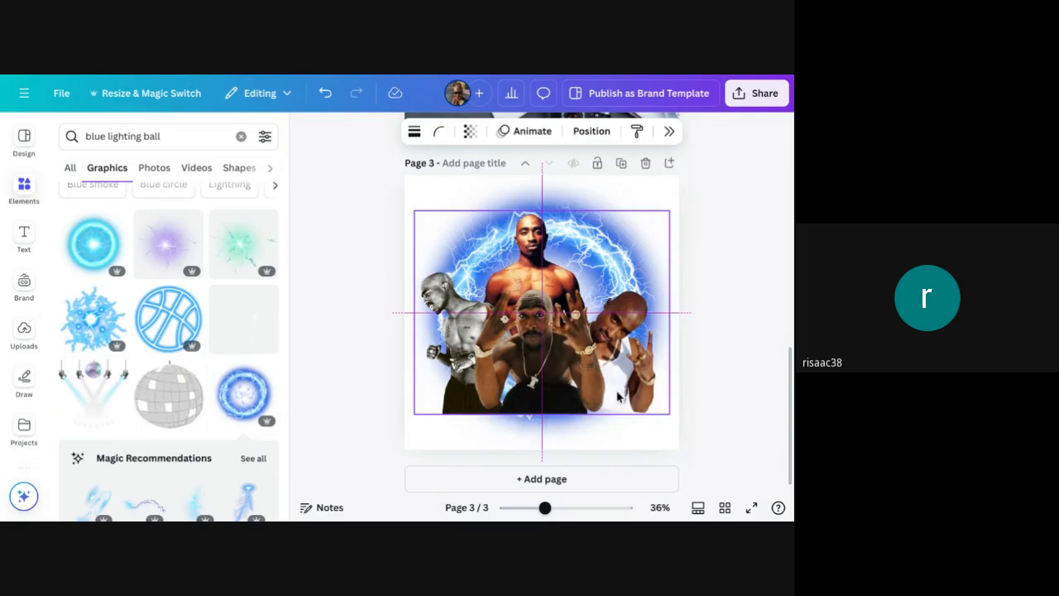
drag(620, 388, 622, 397)
click(739, 348)
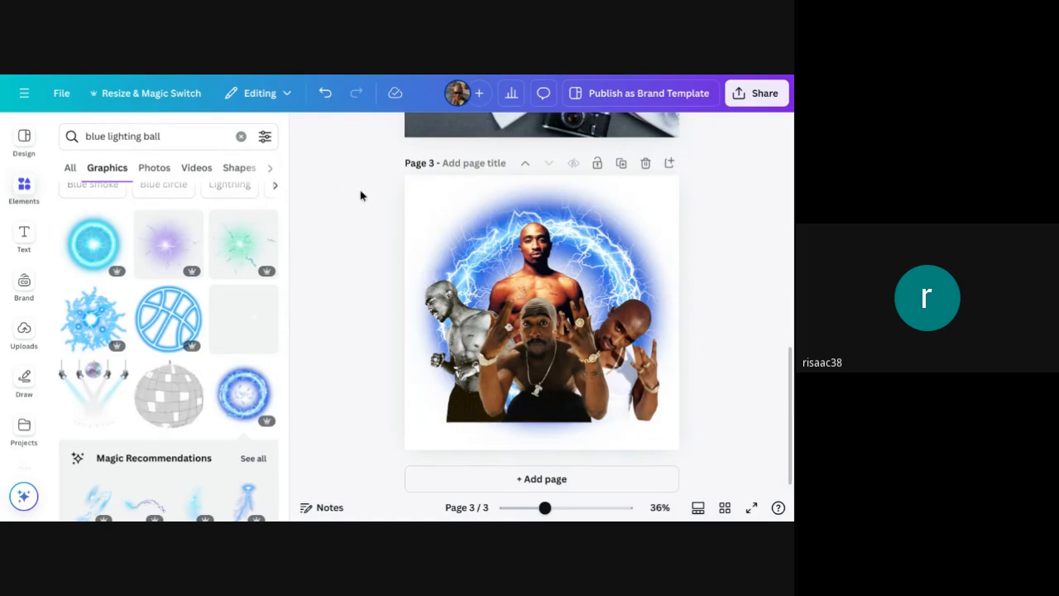
- Search the element graphics for "blue lighting bolts" and add the blue lightning strike with the glowing top to the page
click(241, 135)
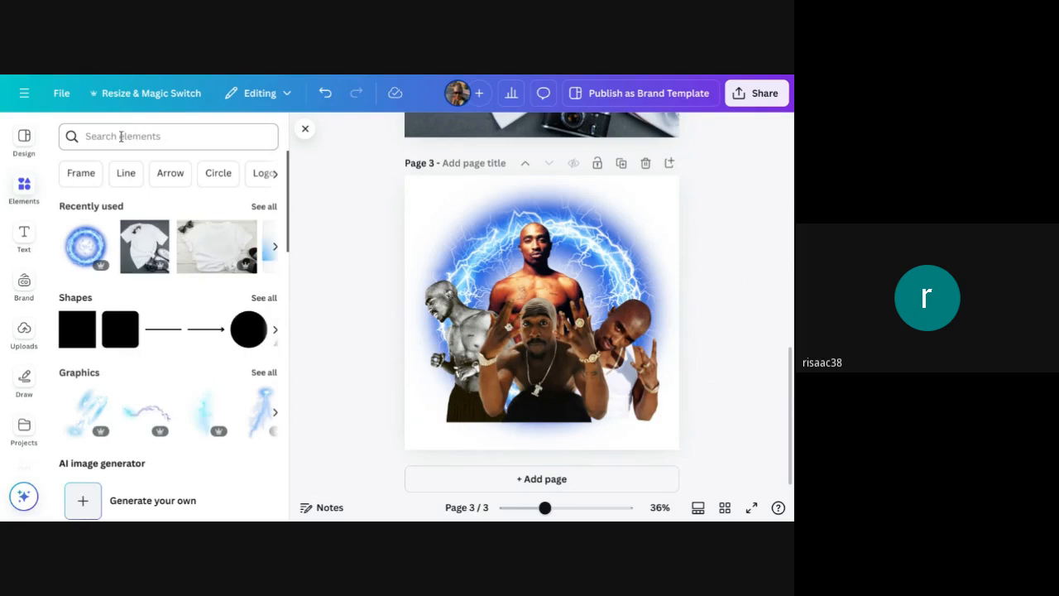
click(127, 136)
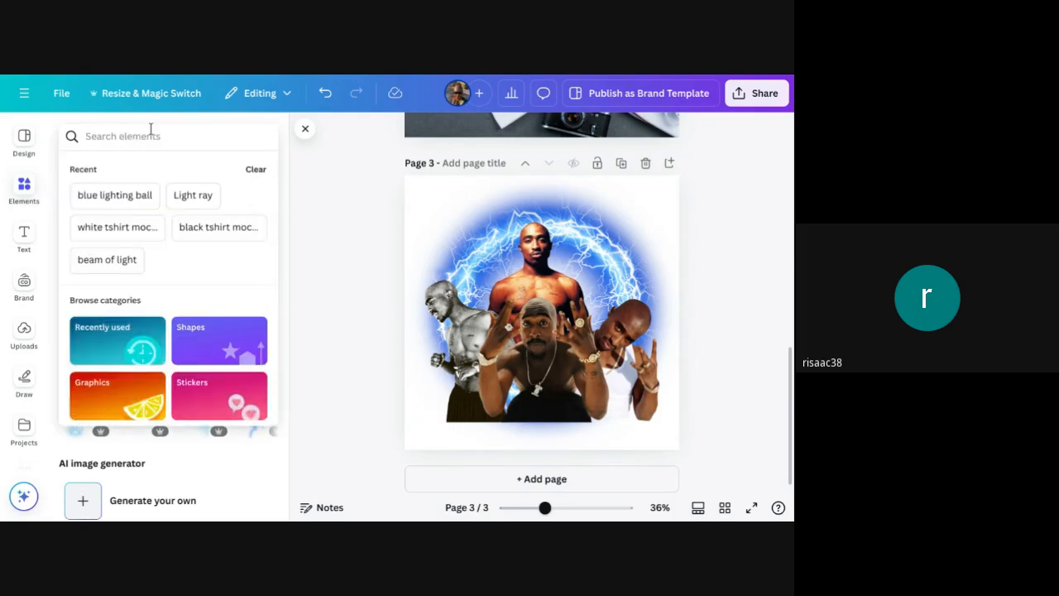
text(blu)
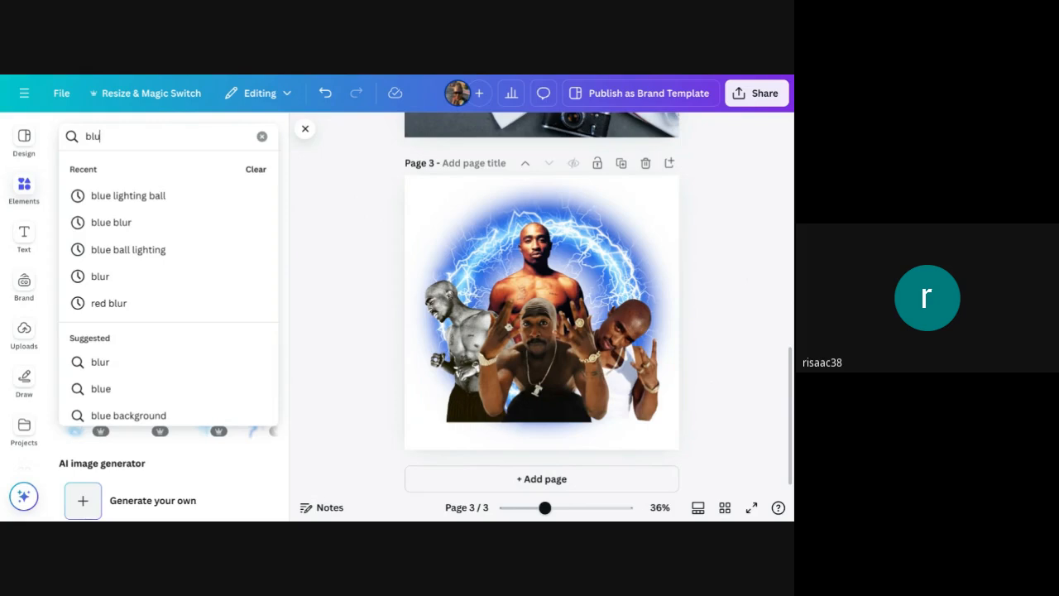
text(e )
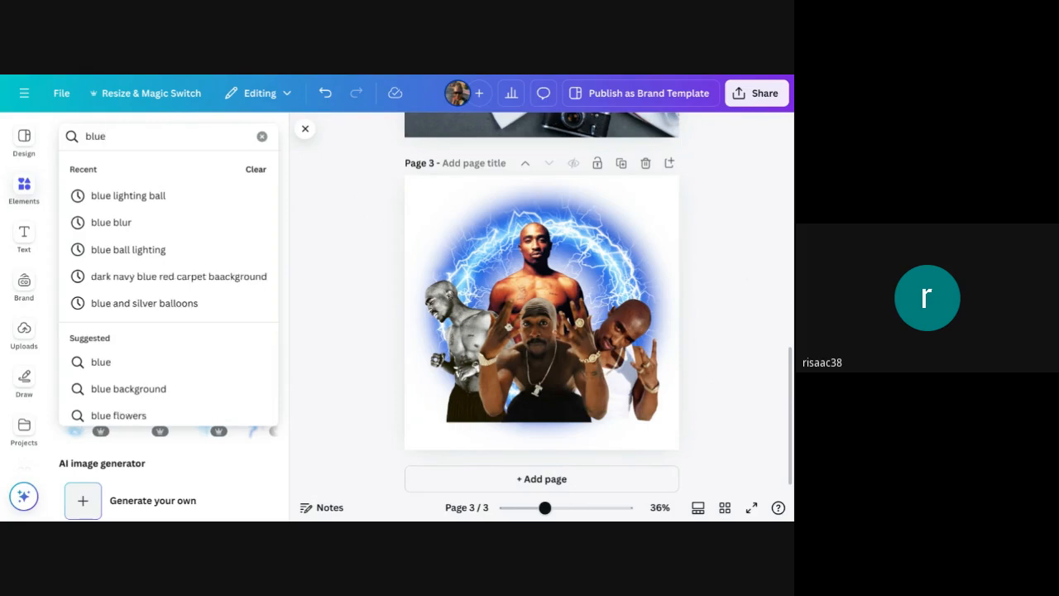
text(ligh)
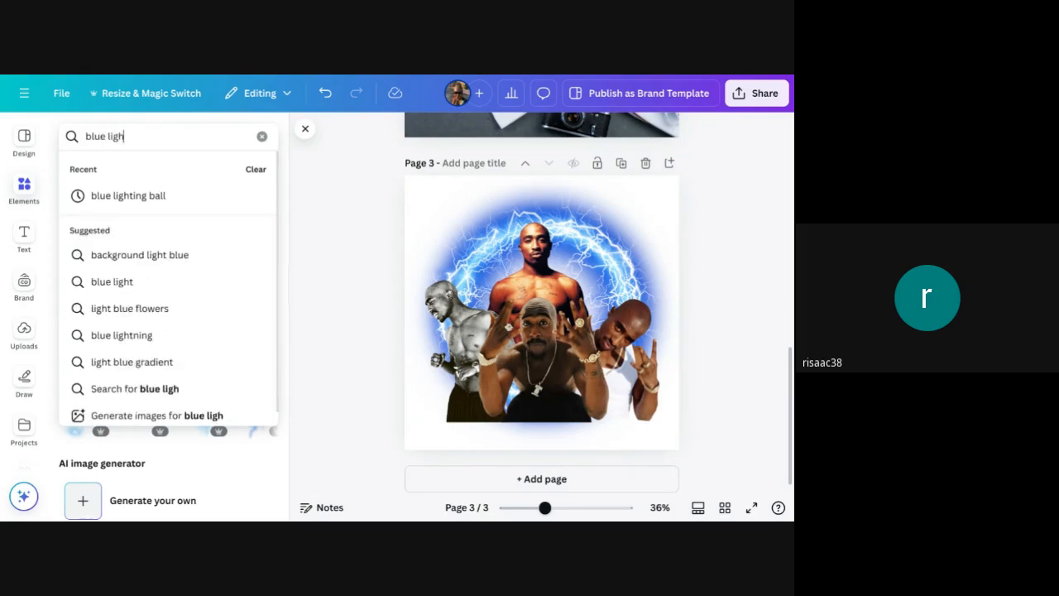
text(ti)
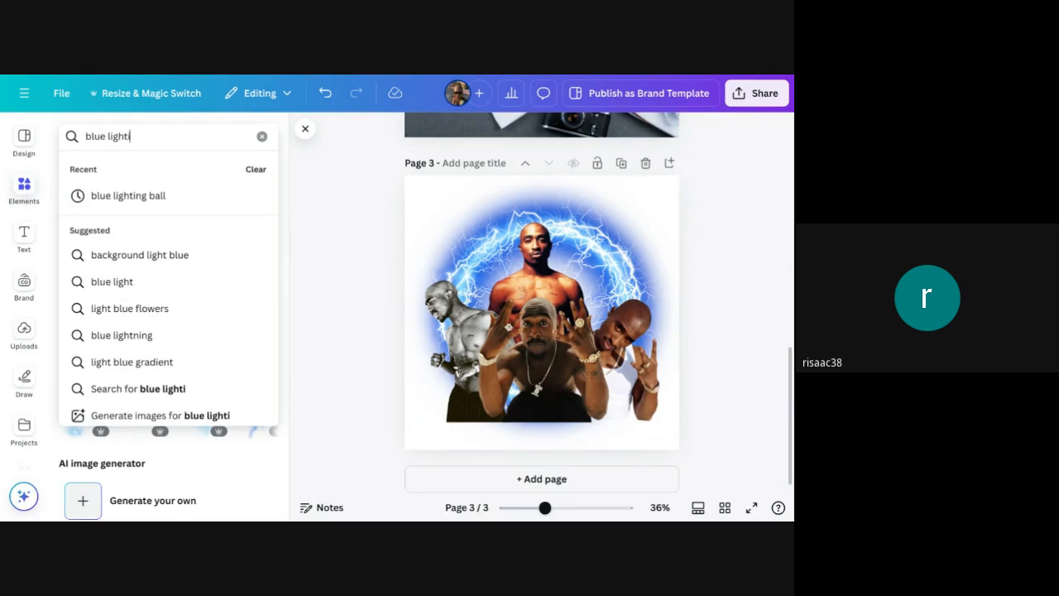
text(ng bolts)
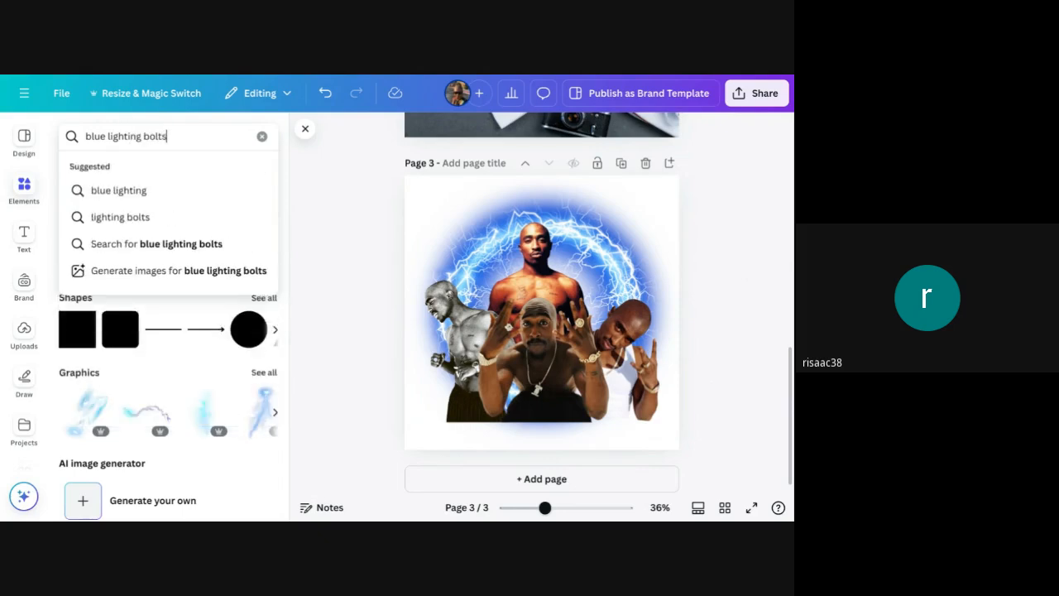
key(Return)
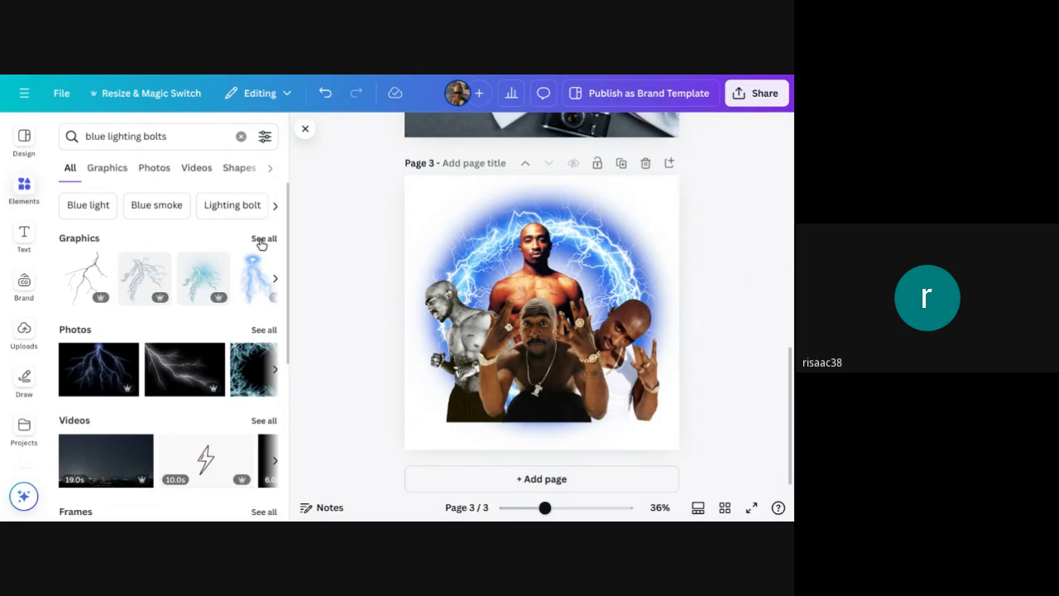
click(263, 239)
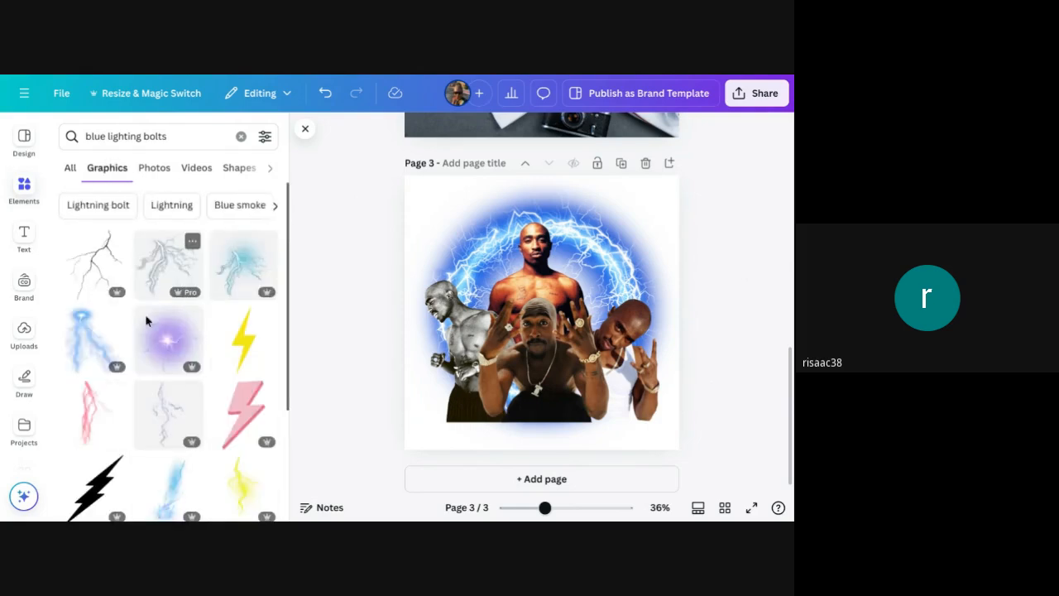
click(86, 325)
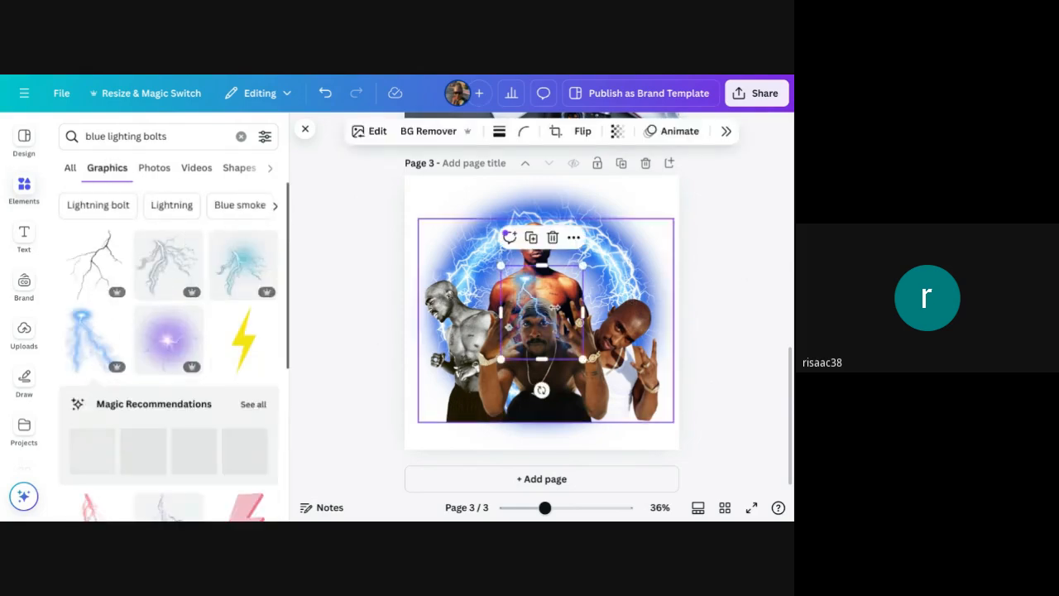
- Enlarge the blue lightning strike to nearly the height of the portraits, trim its side edges, and place it over the design's left half
drag(550, 317, 487, 244)
drag(525, 289, 621, 399)
drag(519, 311, 503, 301)
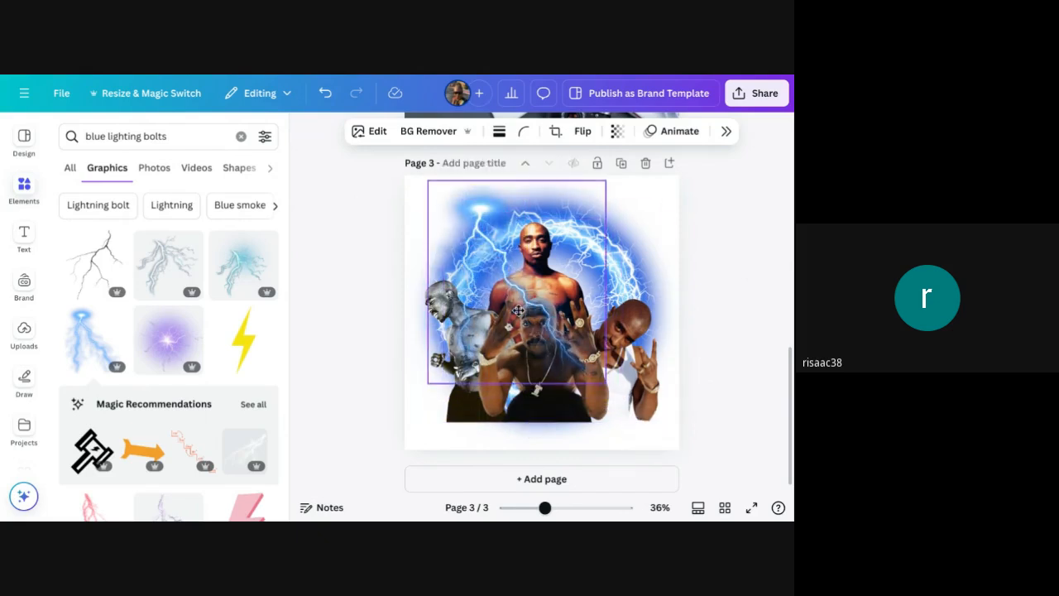
drag(606, 286, 586, 286)
drag(501, 286, 501, 287)
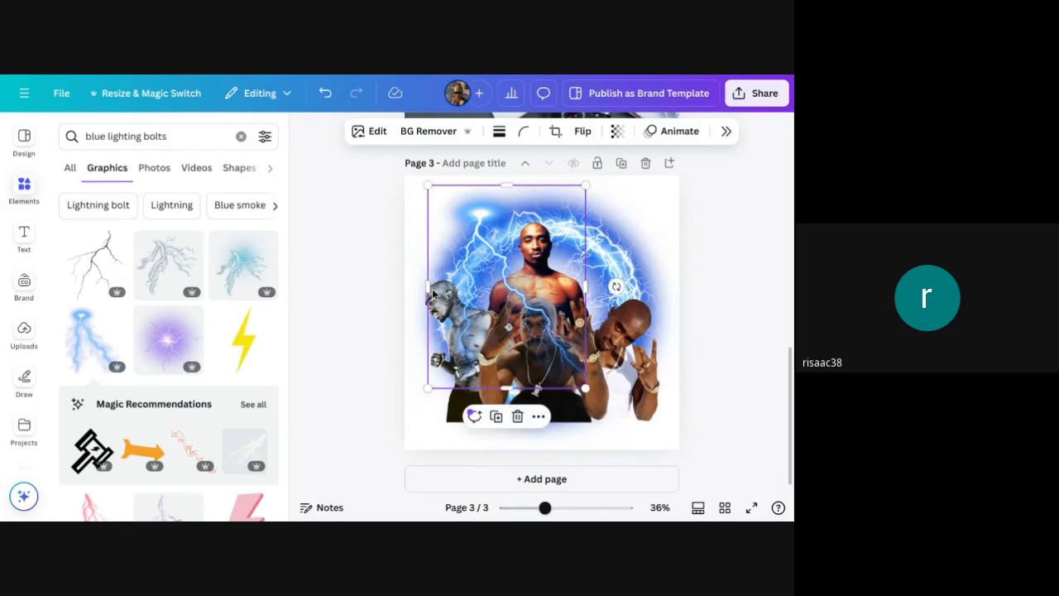
drag(433, 292, 436, 295)
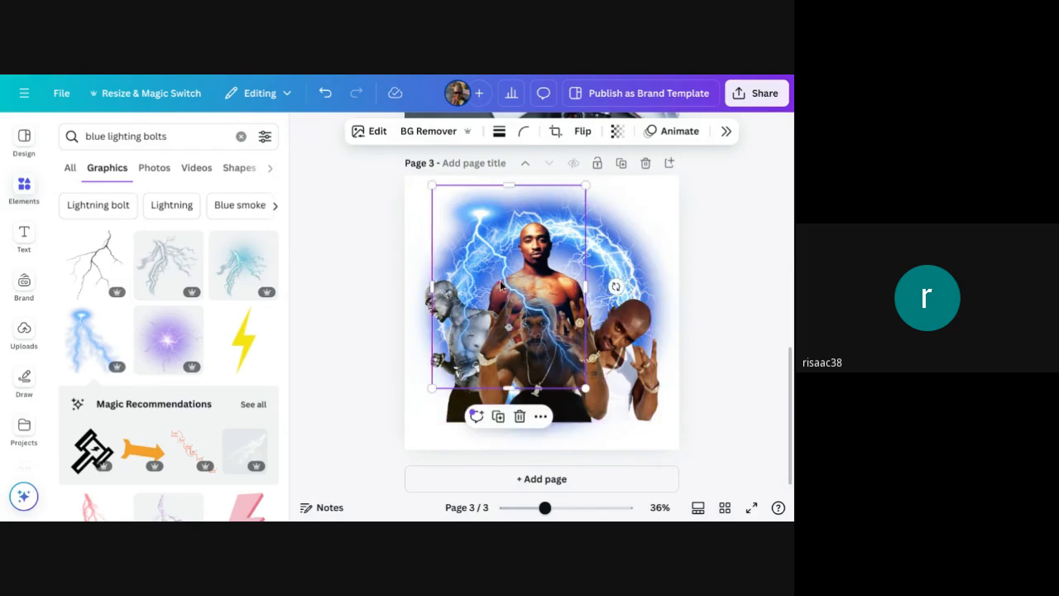
mouse_move(512, 278)
mouse_down()
mouse_move(485, 278)
mouse_move(498, 278)
mouse_up()
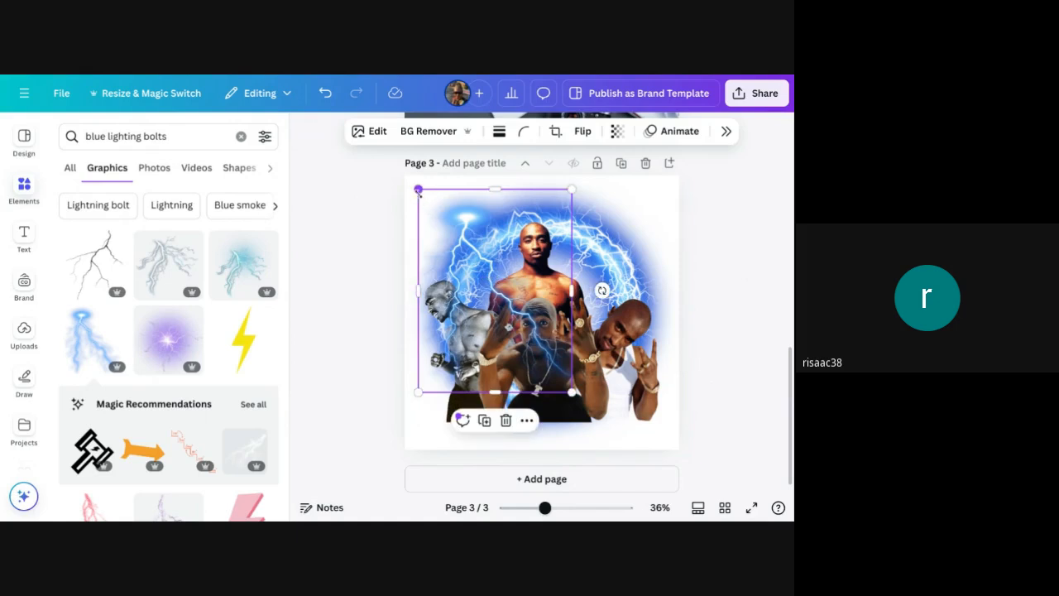
drag(408, 187, 409, 179)
drag(571, 390, 591, 418)
drag(566, 377, 581, 374)
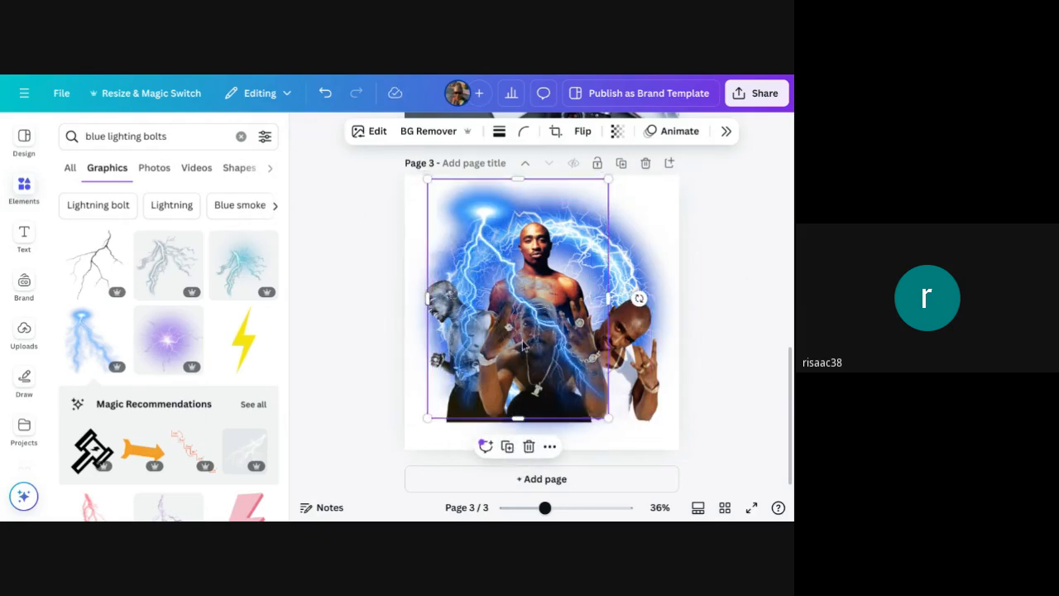
- Duplicate the blue lightning strike, flip the copy horizontally, and place it over the right half to mirror the original
drag(538, 324, 615, 319)
click(582, 130)
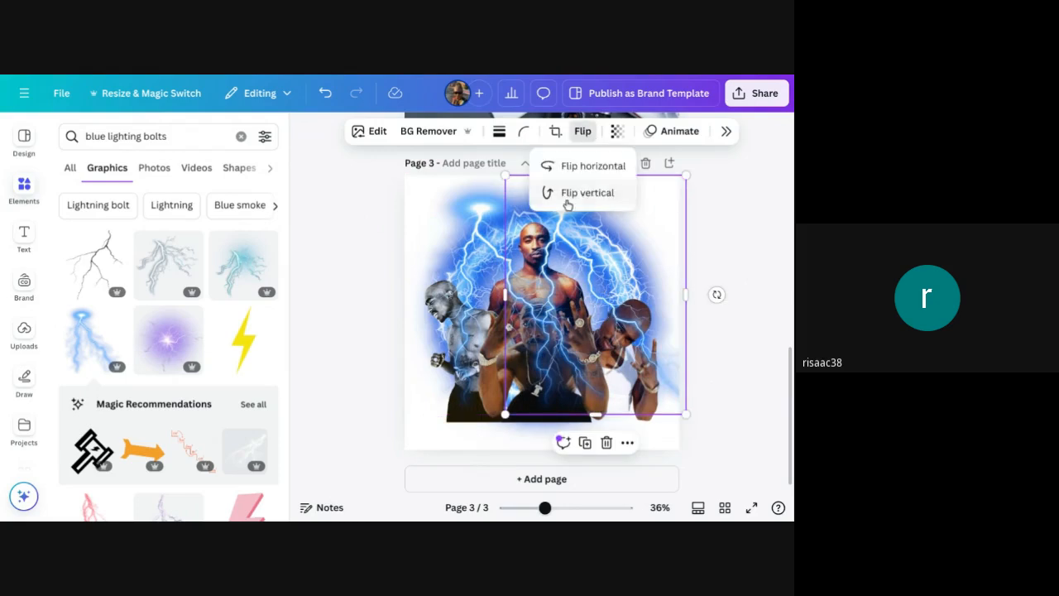
click(571, 165)
drag(646, 274, 618, 269)
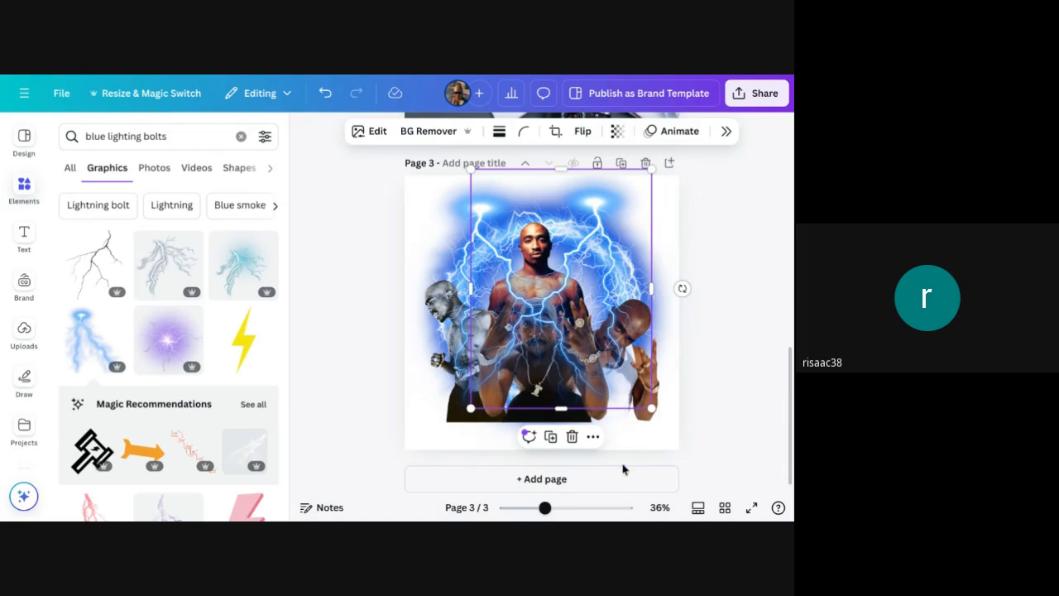
- Send the flipped lightning strike one layer backward
click(593, 436)
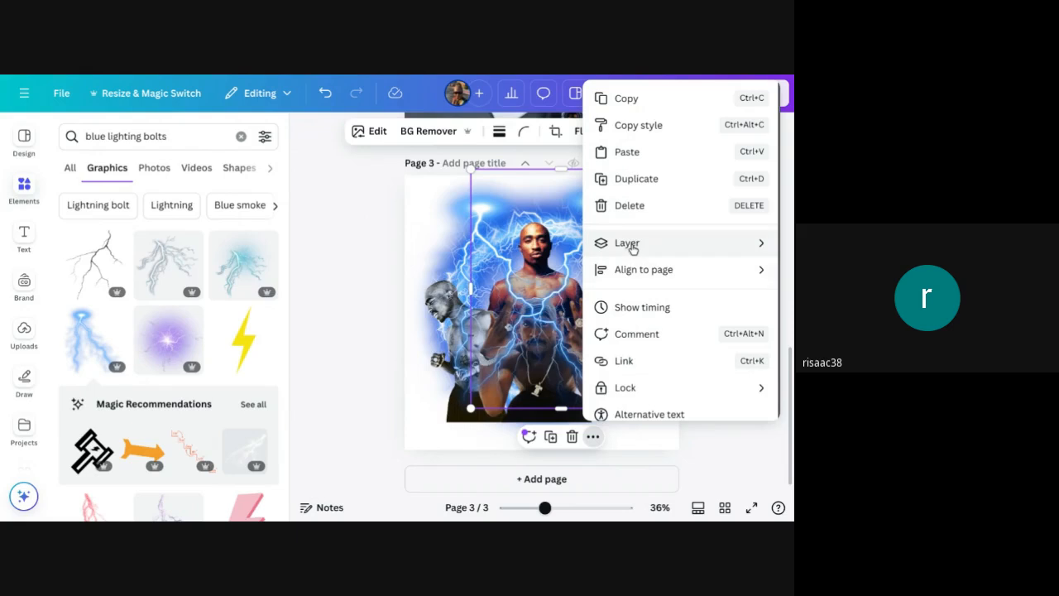
mouse_move(632, 245)
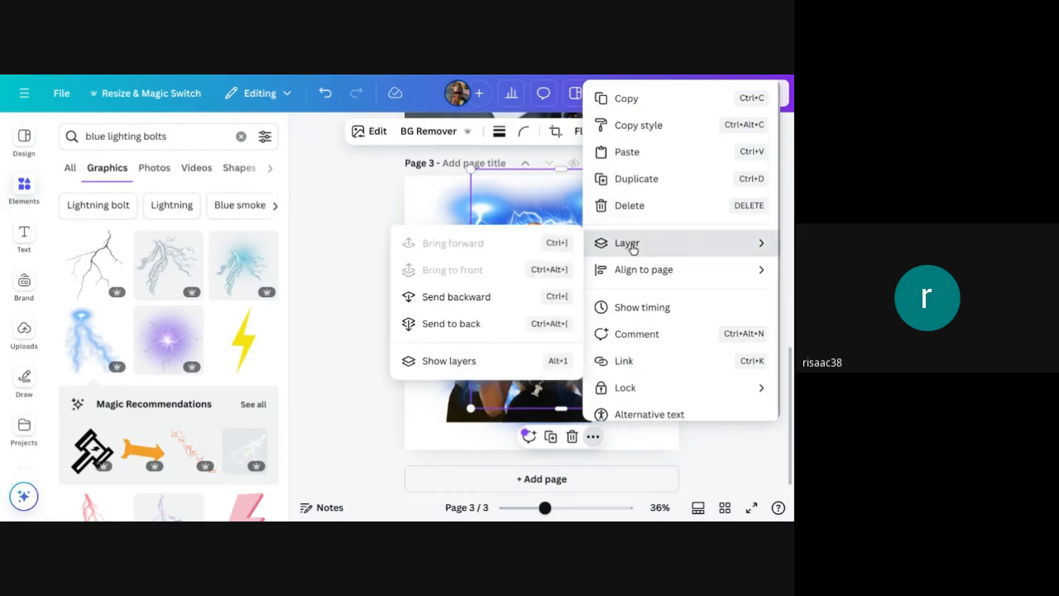
click(456, 299)
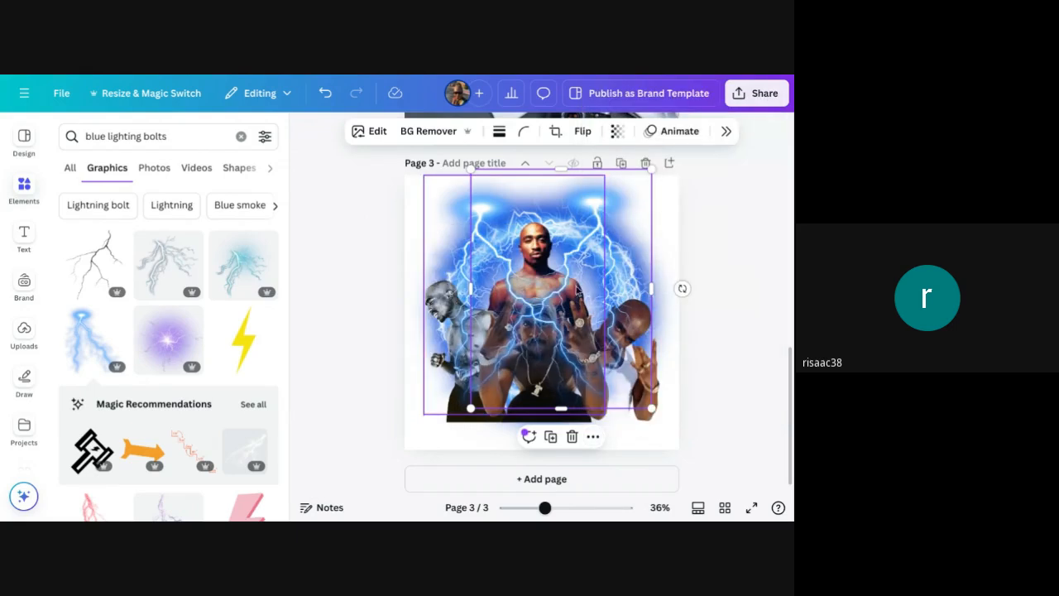
- Send the unflipped lightning strike over the design's left half one layer backward
click(605, 238)
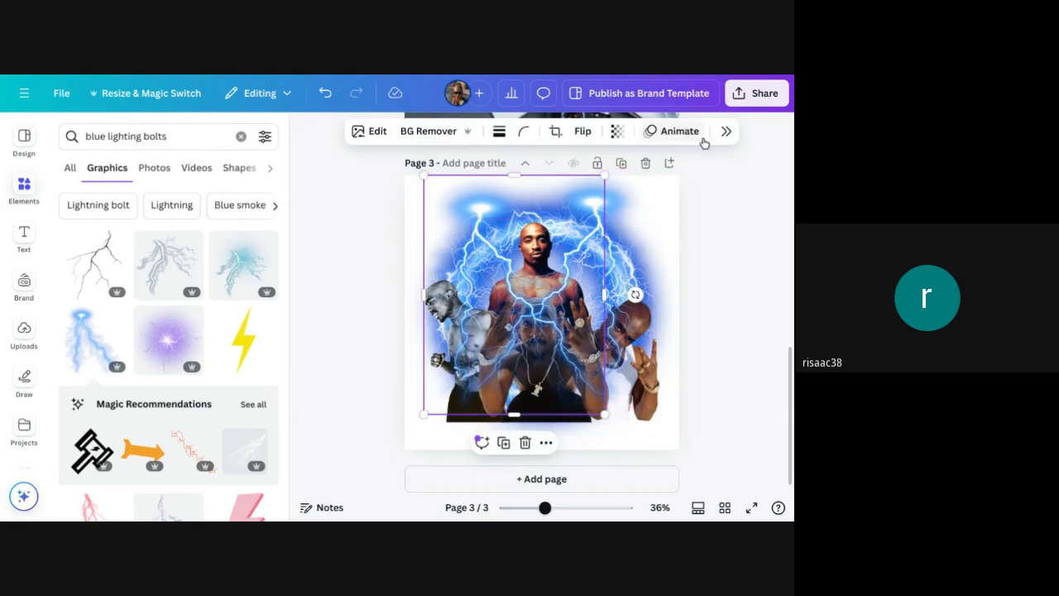
click(547, 443)
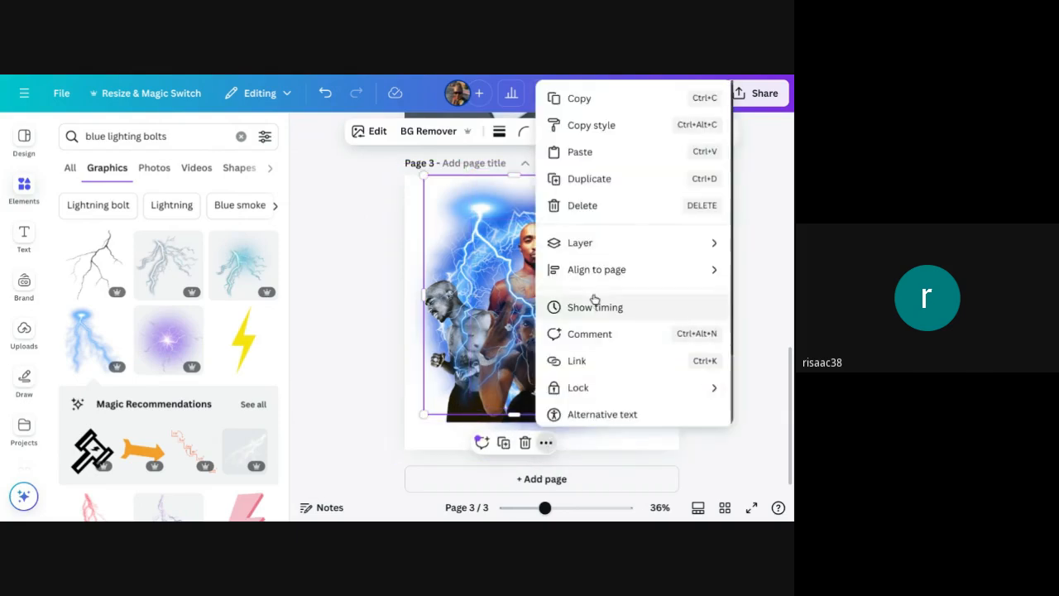
mouse_move(575, 244)
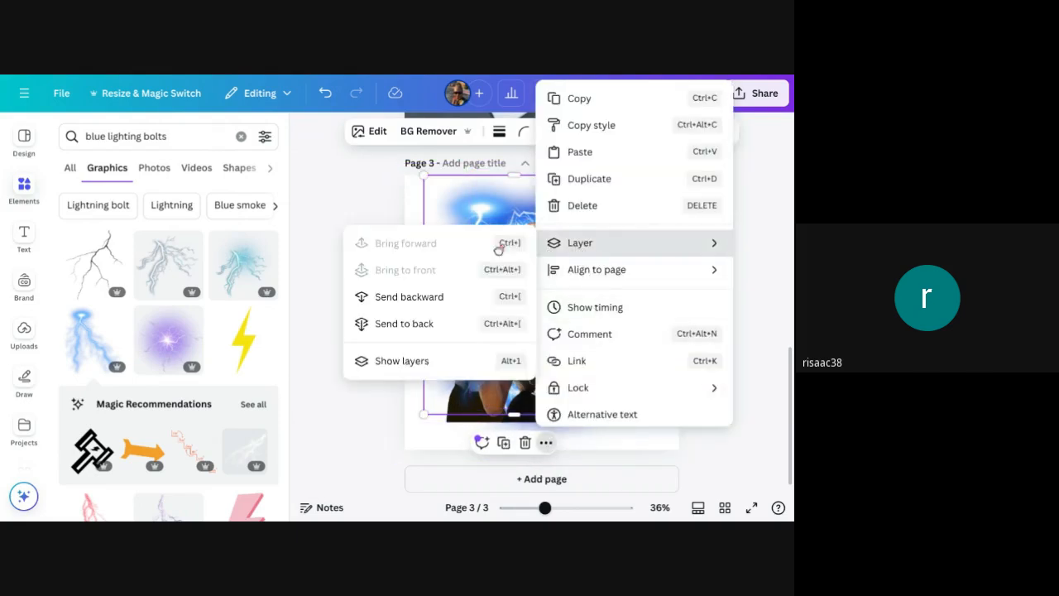
click(432, 306)
click(675, 275)
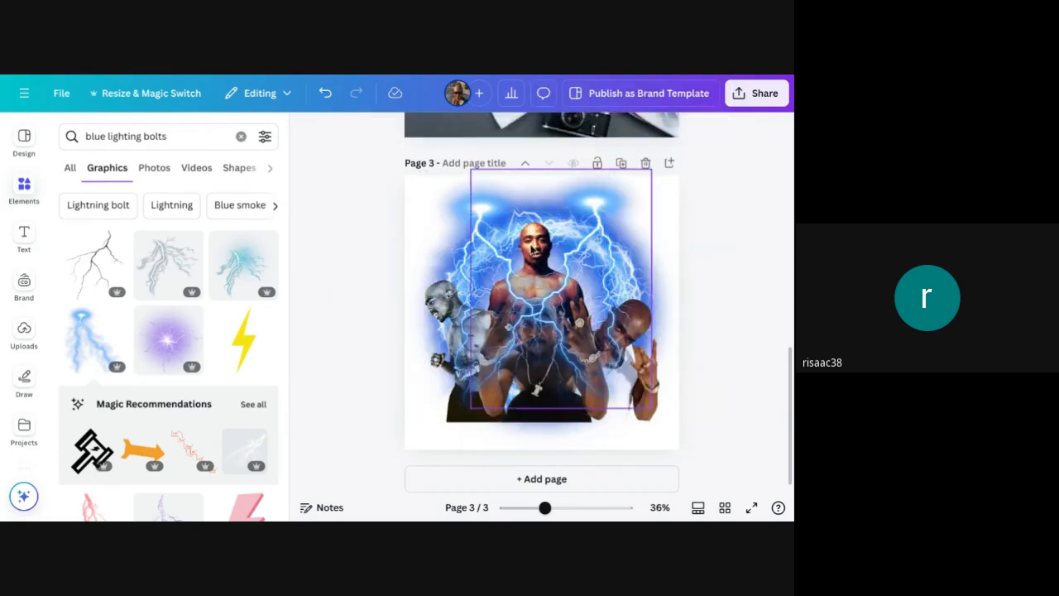
- Reorder the layers so the portrait group sits above both lightning strikes and the ring
click(597, 208)
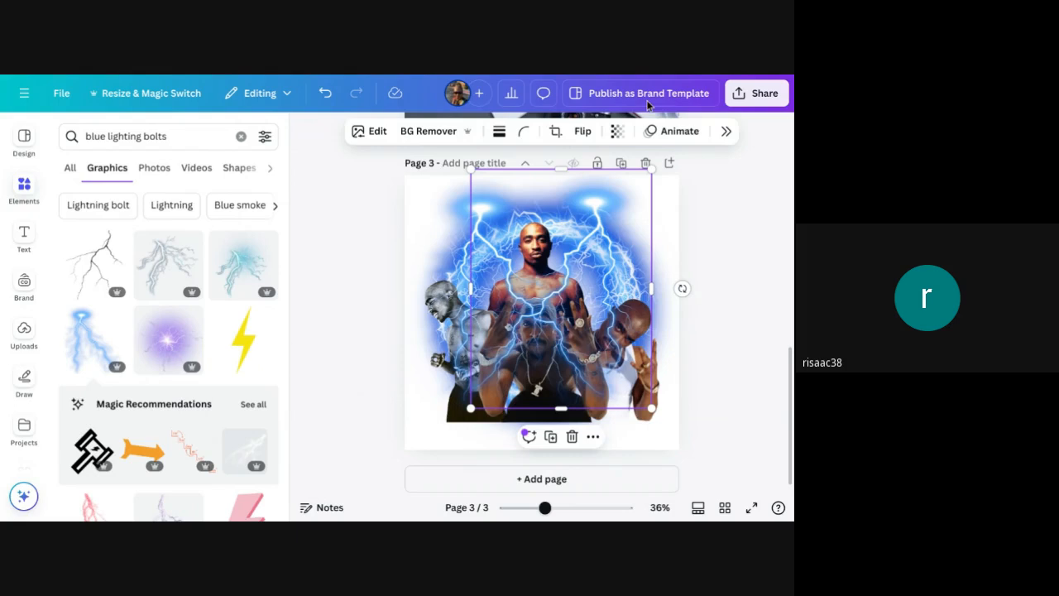
click(724, 135)
scroll(701, 329, down, 2)
scroll(701, 329, down, 5)
scroll(734, 455, down, 2)
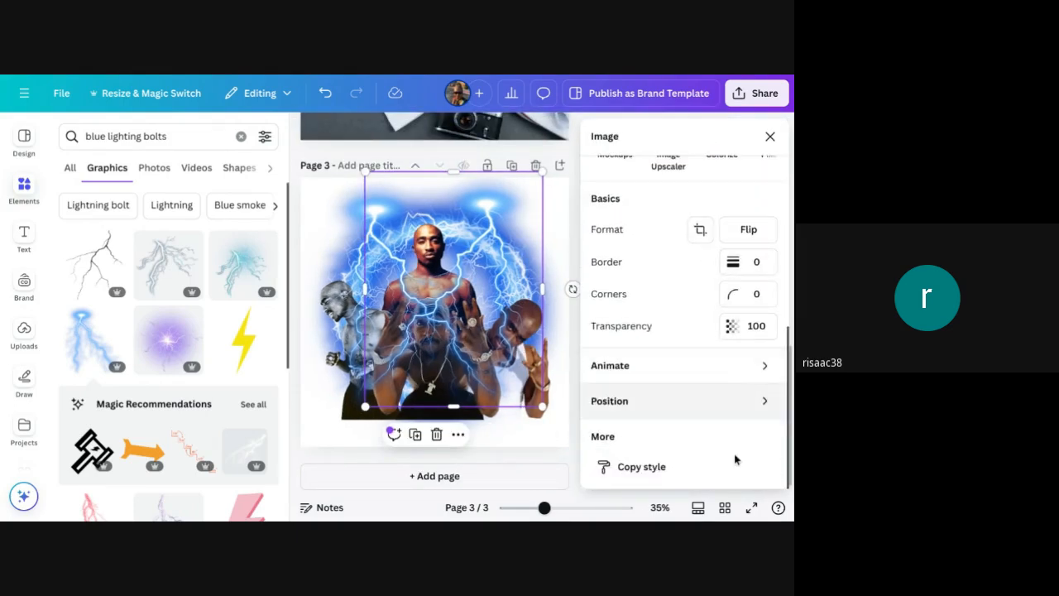
click(752, 399)
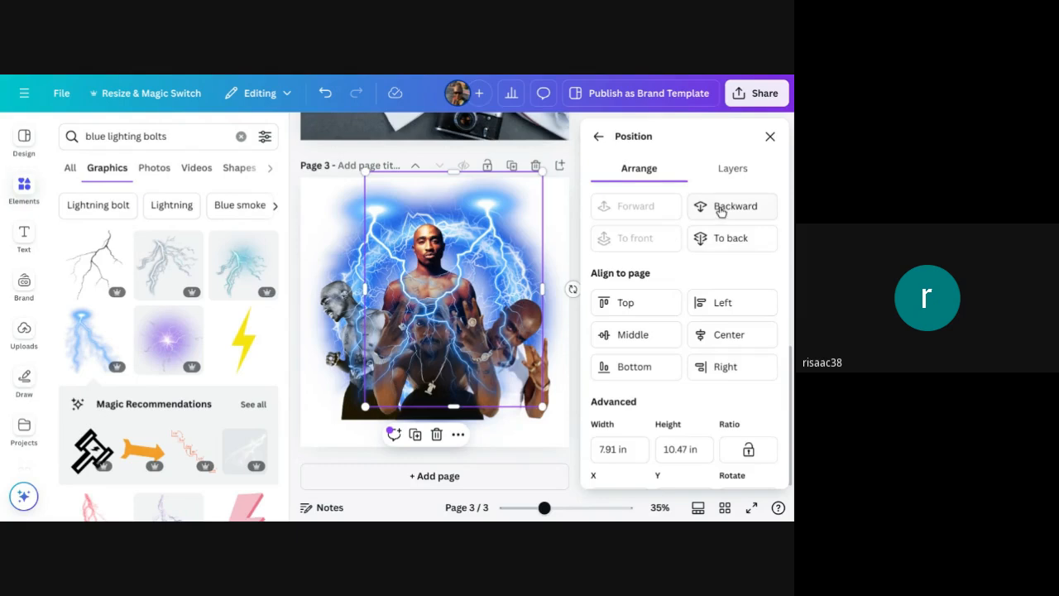
click(732, 170)
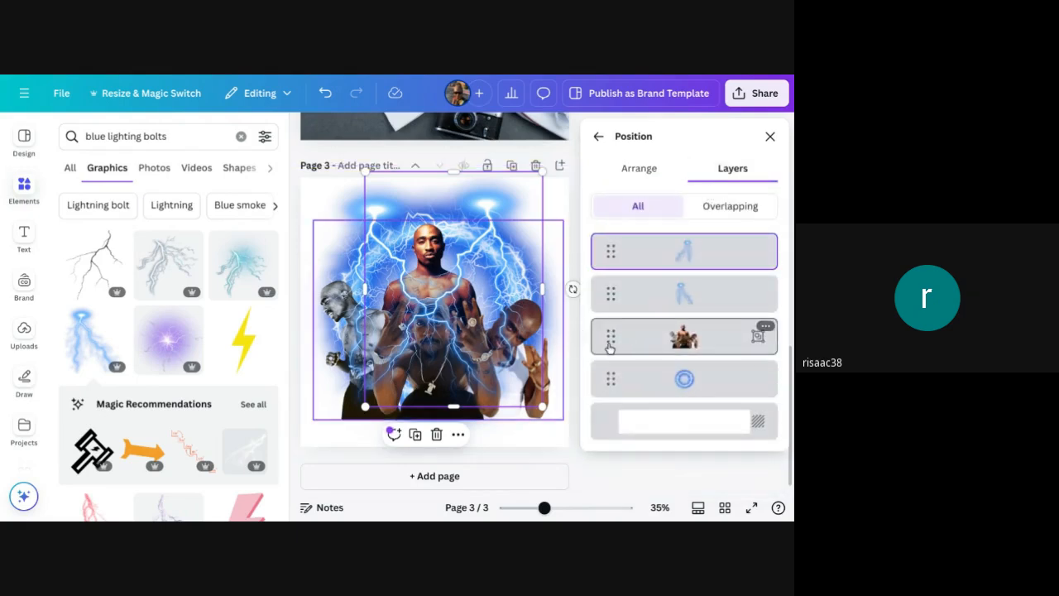
drag(611, 335, 611, 256)
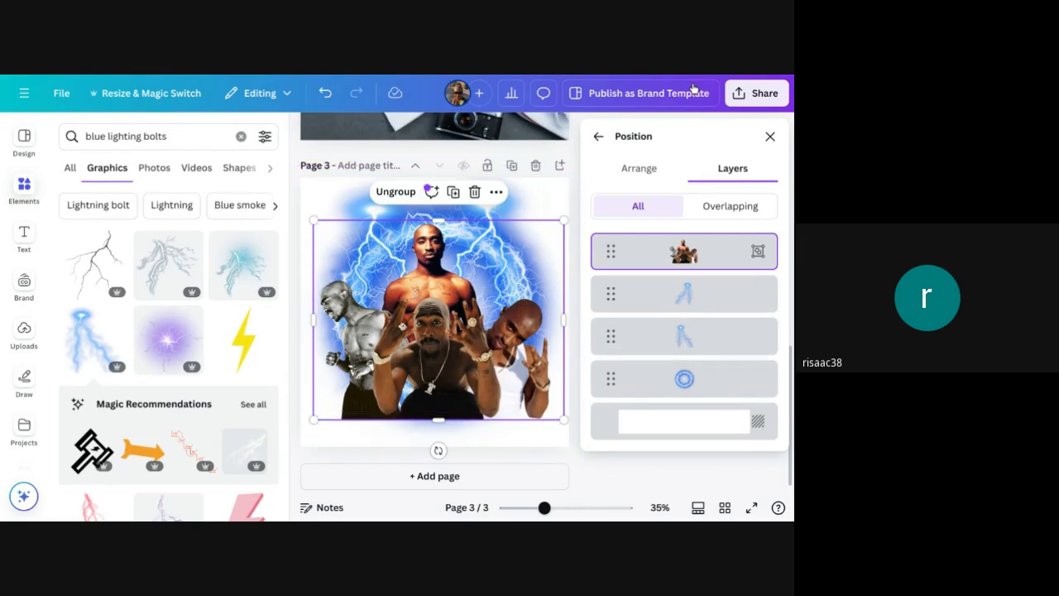
click(772, 139)
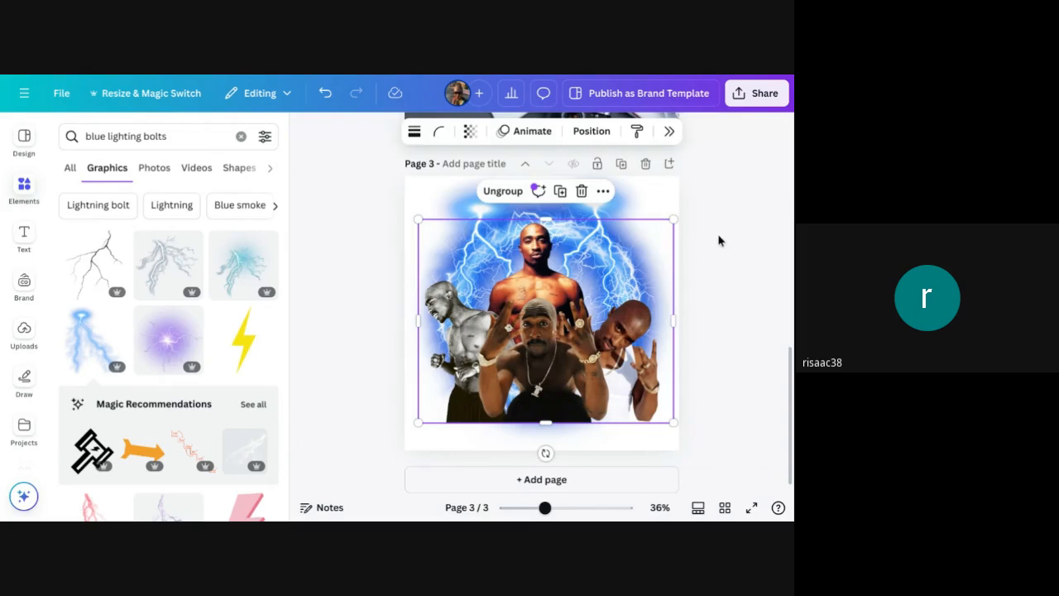
click(748, 240)
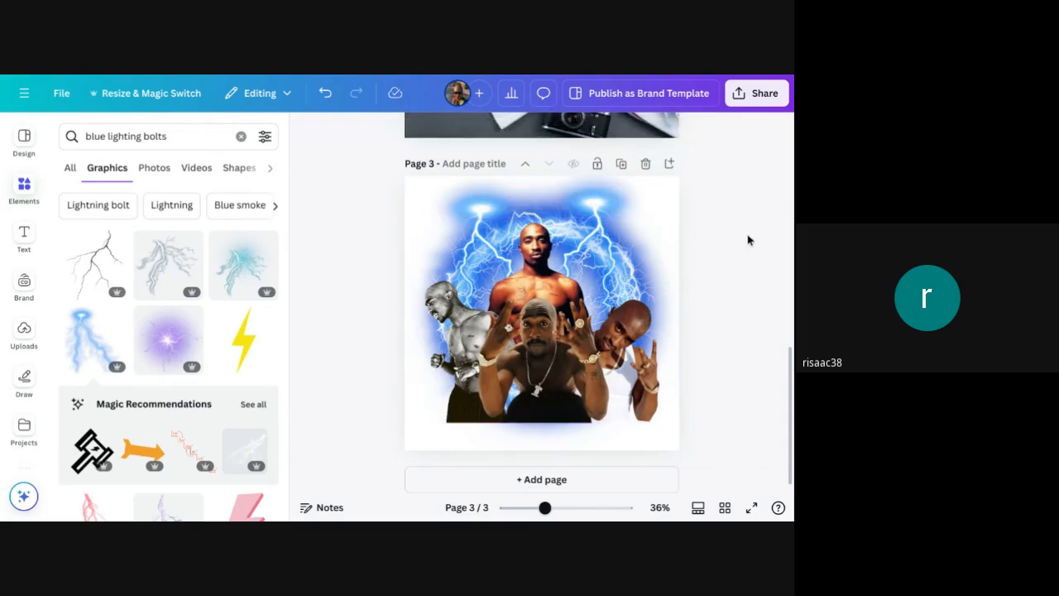
- Nudge the flipped lightning strike and the original one slightly upward behind the portraits
click(597, 213)
drag(598, 217, 596, 210)
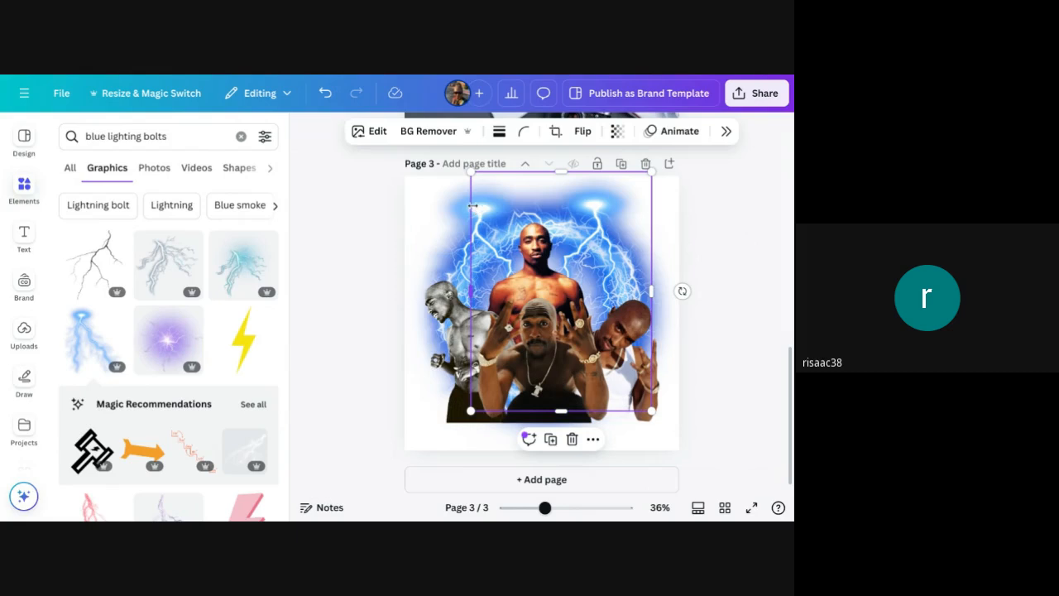
click(459, 213)
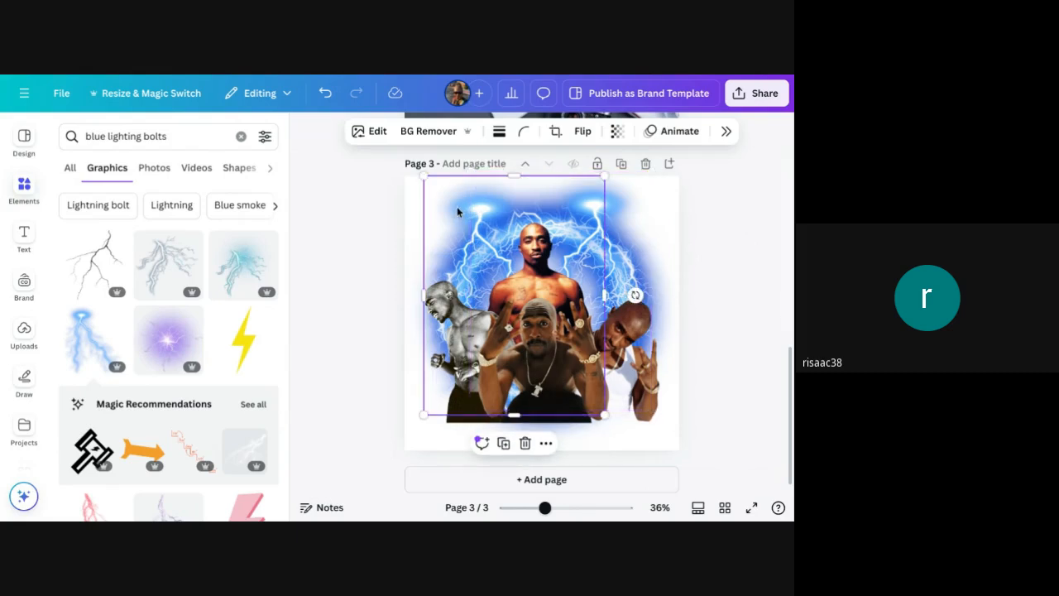
mouse_move(456, 213)
mouse_down()
mouse_move(447, 208)
mouse_move(456, 205)
mouse_up()
click(778, 278)
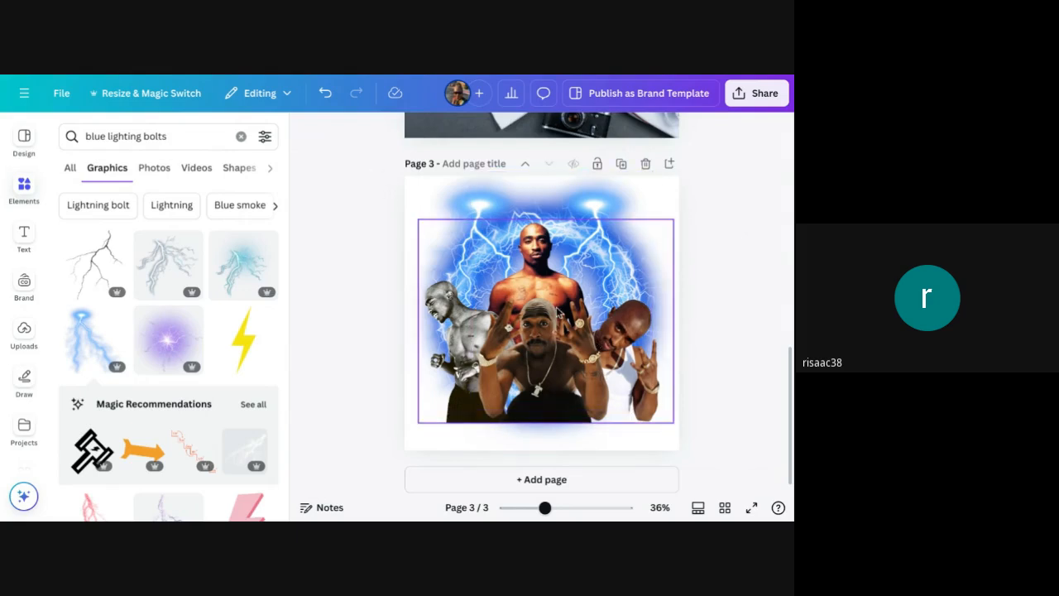
- Enlarge the portrait group until it spans slightly more than the page width, then ungroup it
click(563, 309)
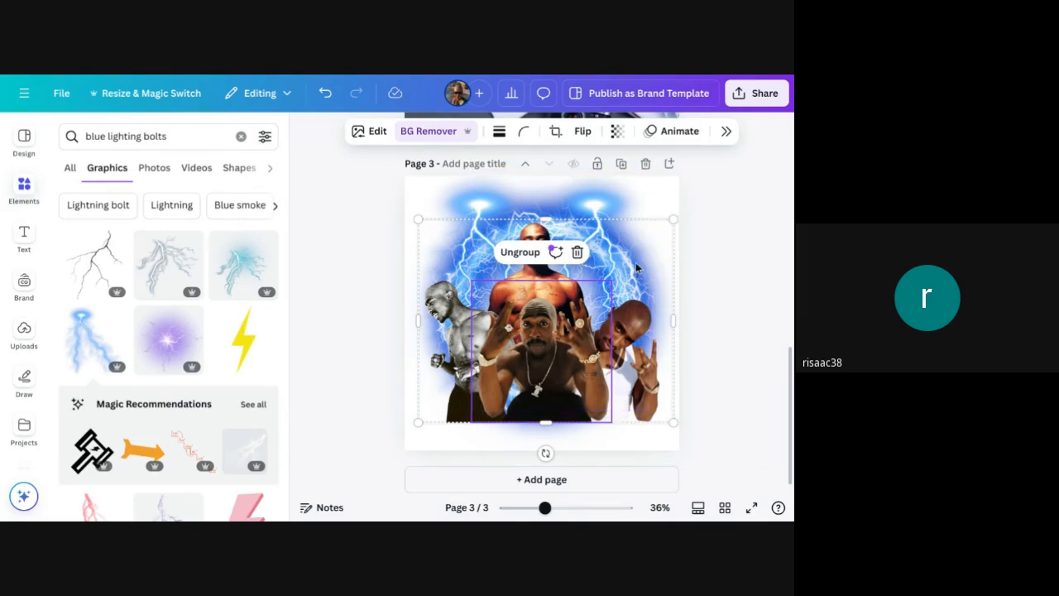
drag(674, 219, 684, 209)
drag(418, 211, 402, 194)
mouse_move(683, 197)
mouse_down()
mouse_move(691, 170)
mouse_move(695, 185)
mouse_up()
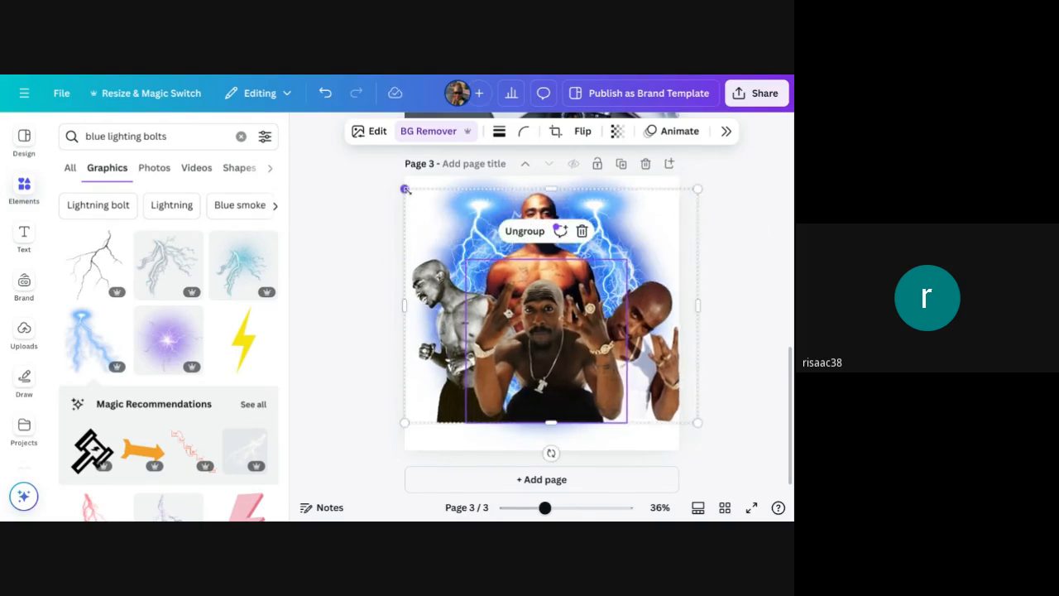
drag(406, 189, 397, 182)
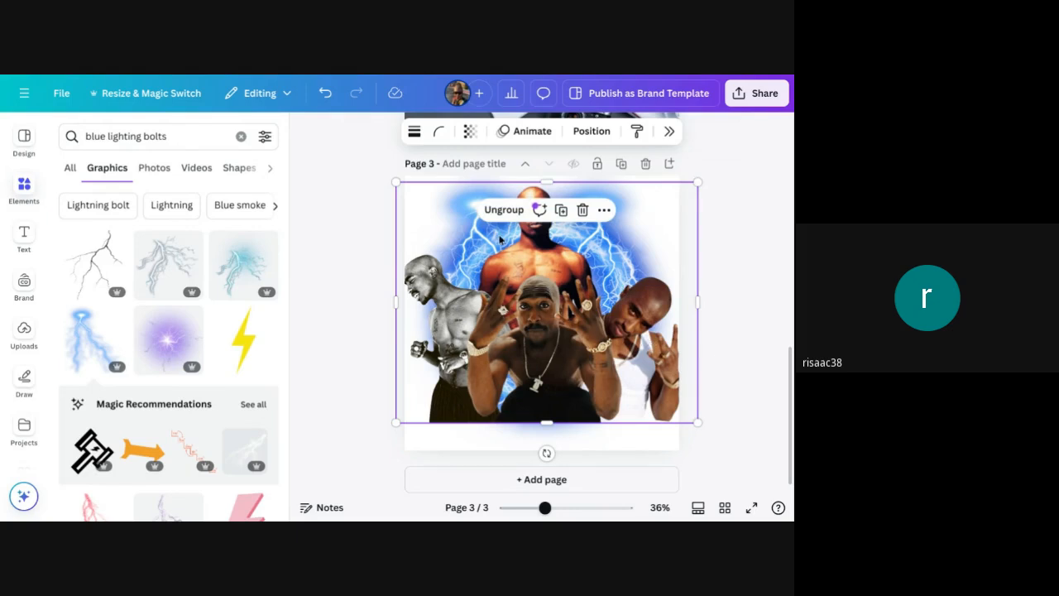
click(511, 211)
click(753, 269)
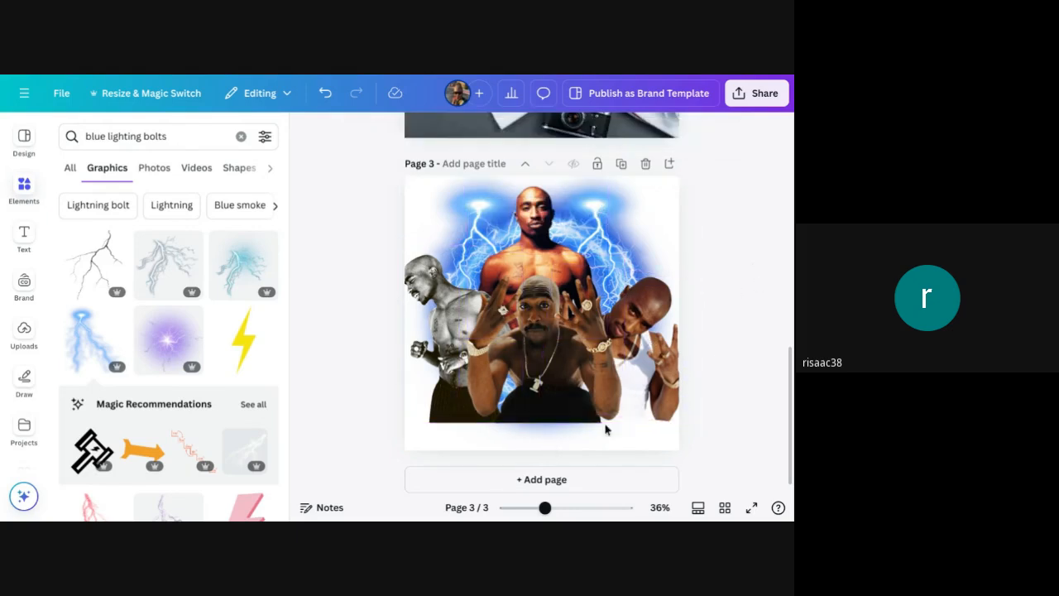
- Move the black-and-white portrait slightly right and the tilted white-shirt portrait slightly left, toward the design's centre
click(589, 392)
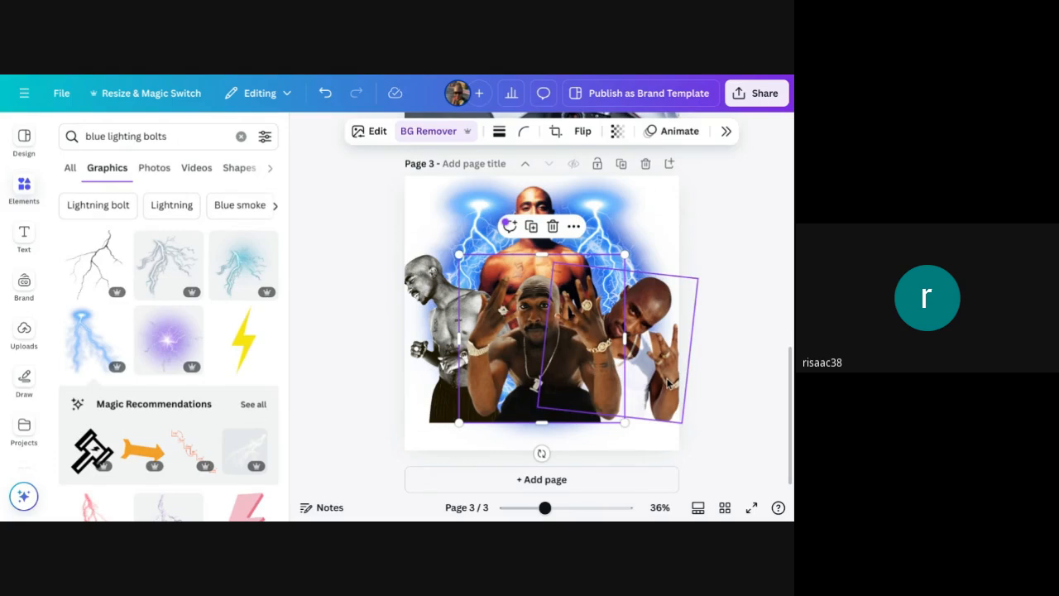
click(439, 314)
drag(440, 324, 450, 324)
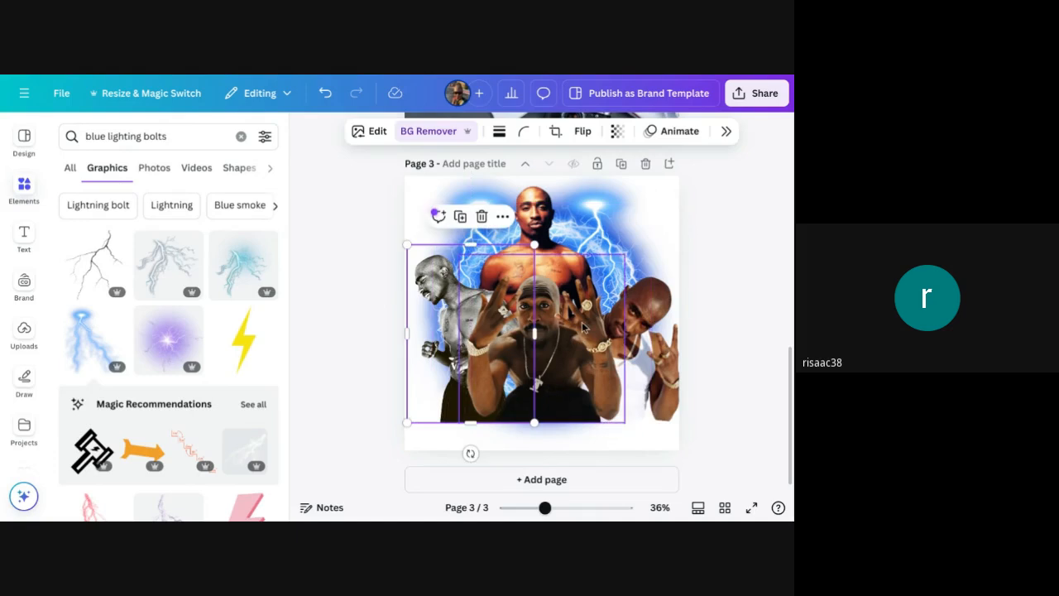
click(654, 324)
drag(653, 324, 648, 323)
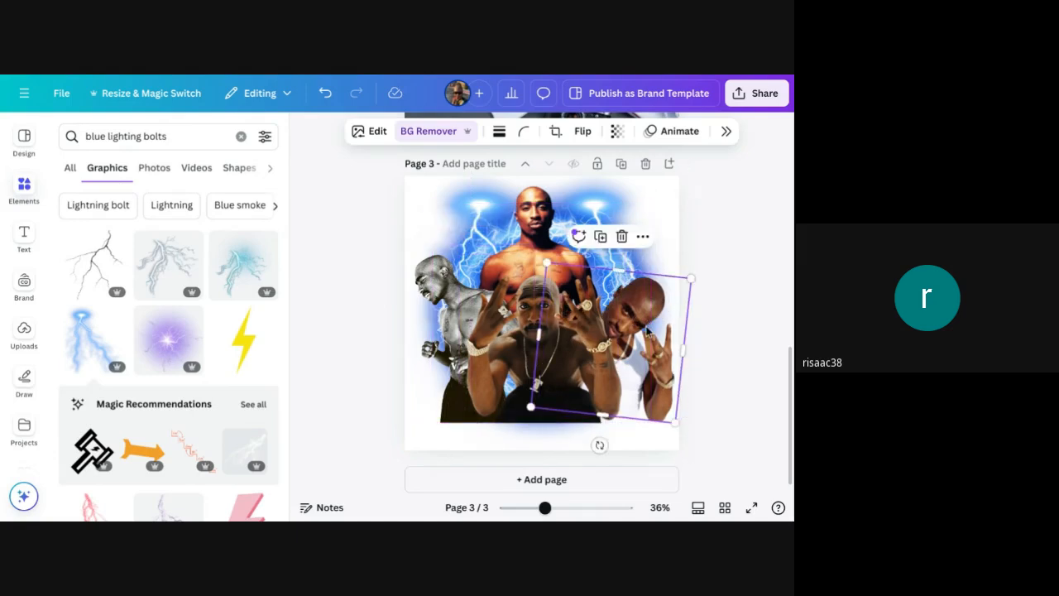
- Enlarge the front portrait with raised hands slightly and recentre it among the other portraits
click(572, 295)
drag(620, 251, 623, 240)
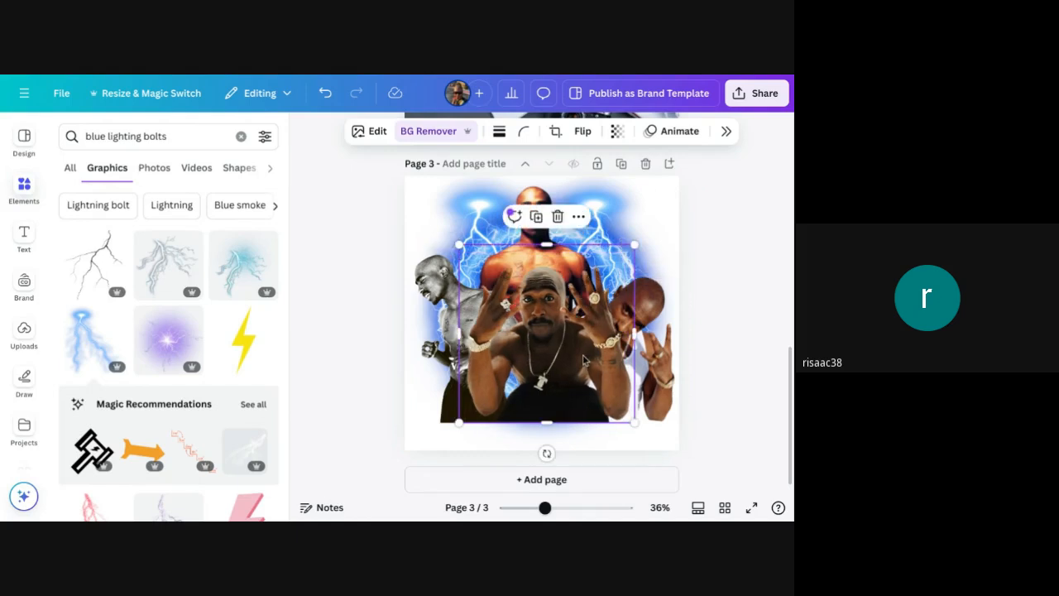
drag(580, 359, 577, 353)
- Raise the white-shirt portrait slightly, rotate it a little further clockwise, and shift it slightly right
click(649, 241)
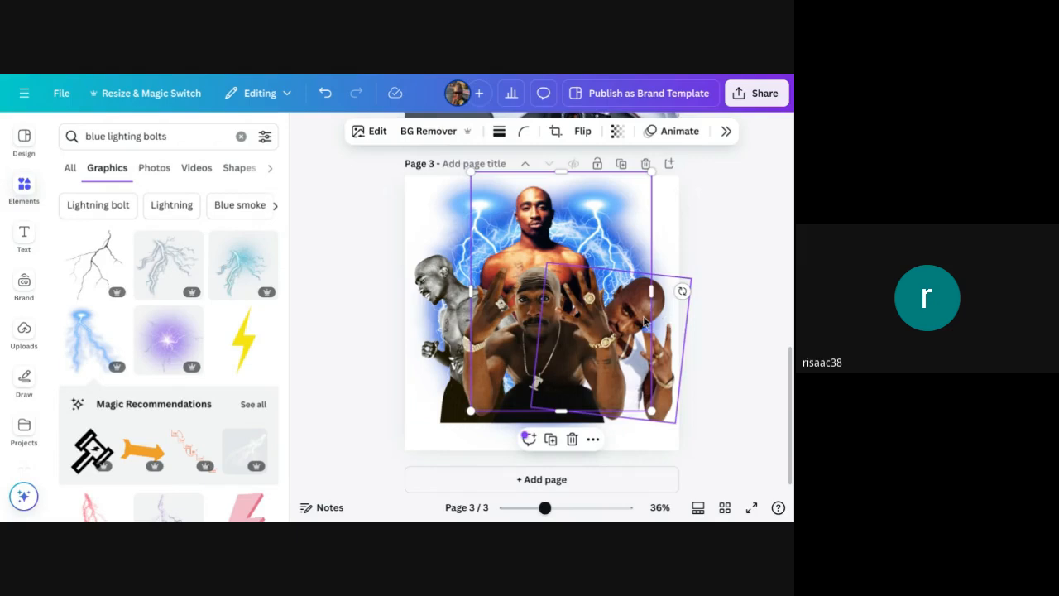
click(663, 317)
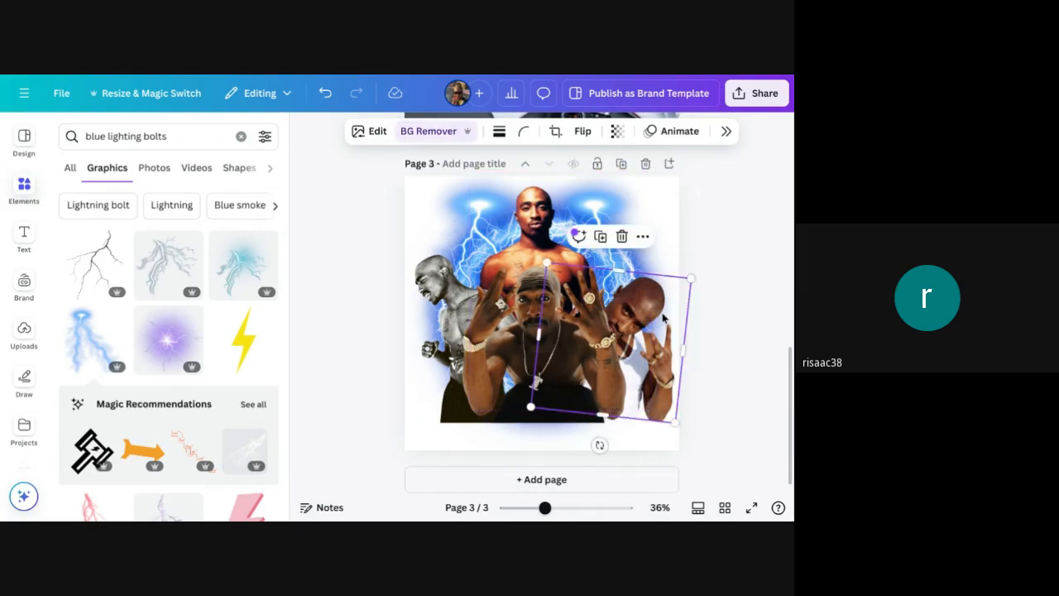
drag(662, 316, 662, 308)
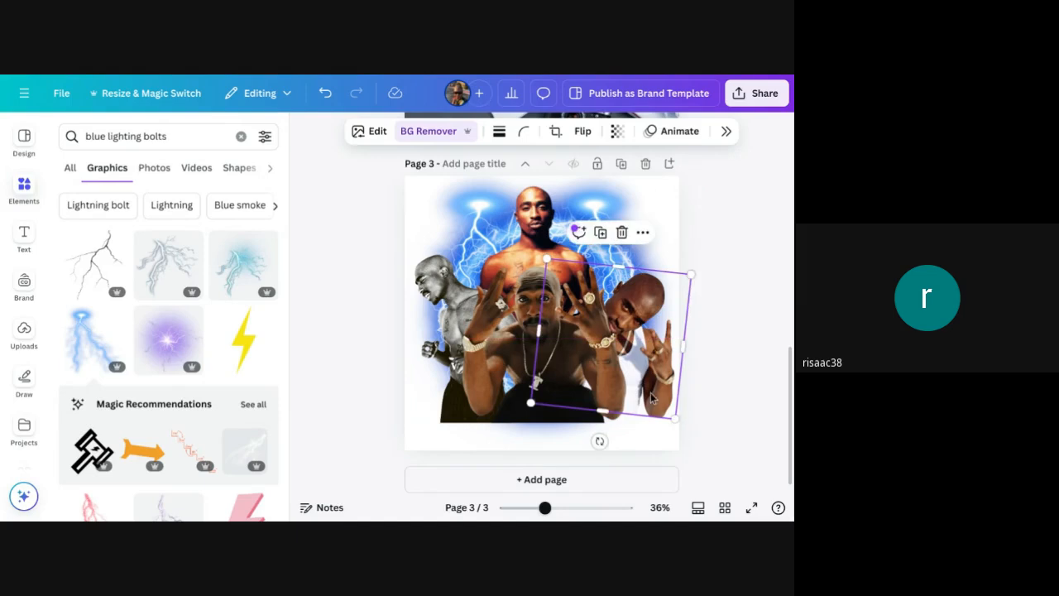
drag(599, 441, 592, 441)
drag(654, 392, 658, 392)
click(749, 348)
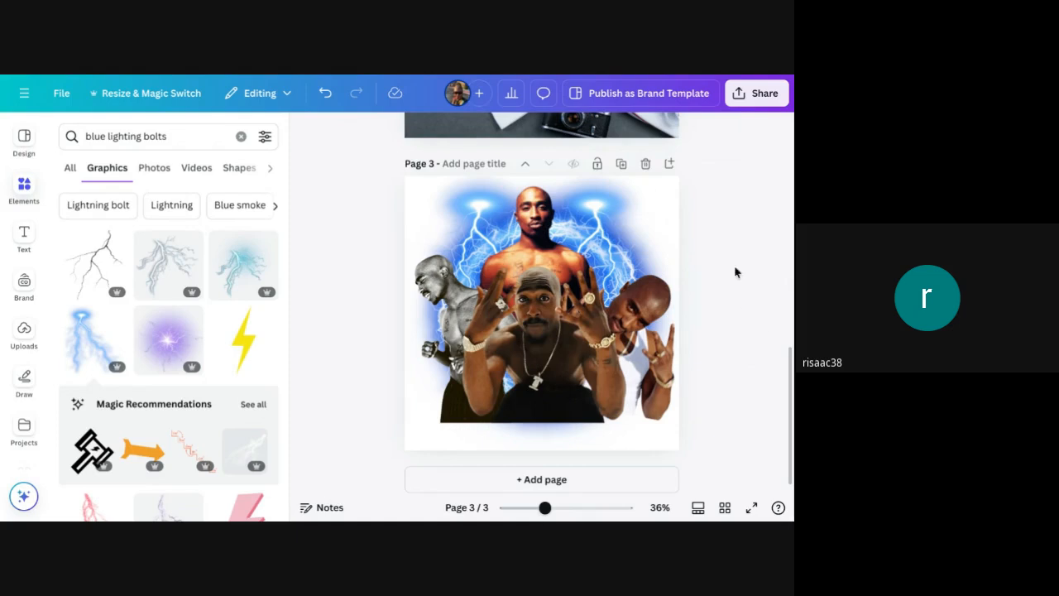
- Lower the top shirtless portrait slightly and centre it between the two lightning strikes
click(536, 225)
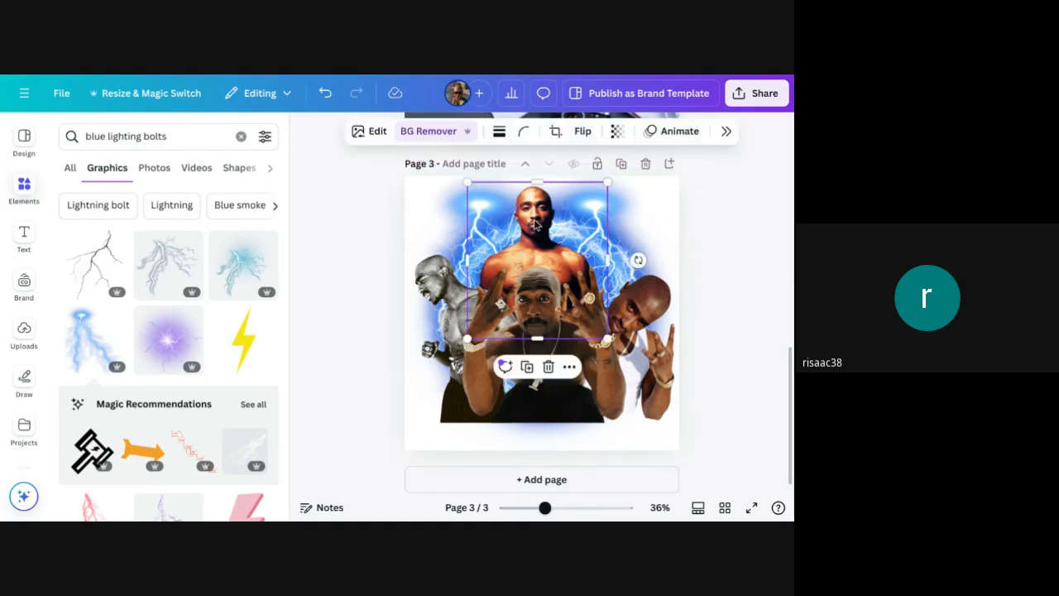
drag(536, 226, 538, 234)
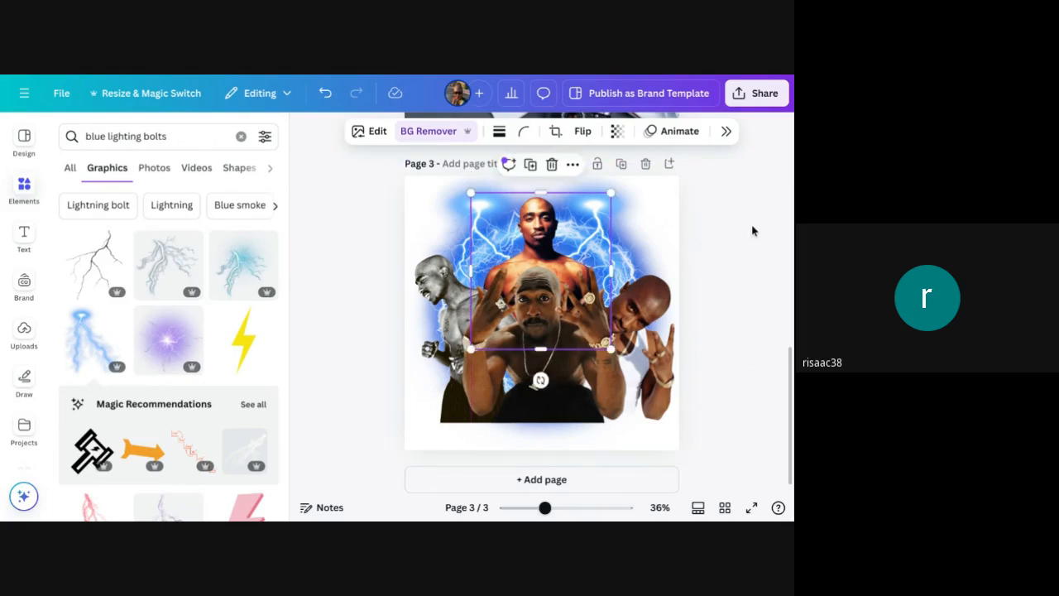
click(716, 229)
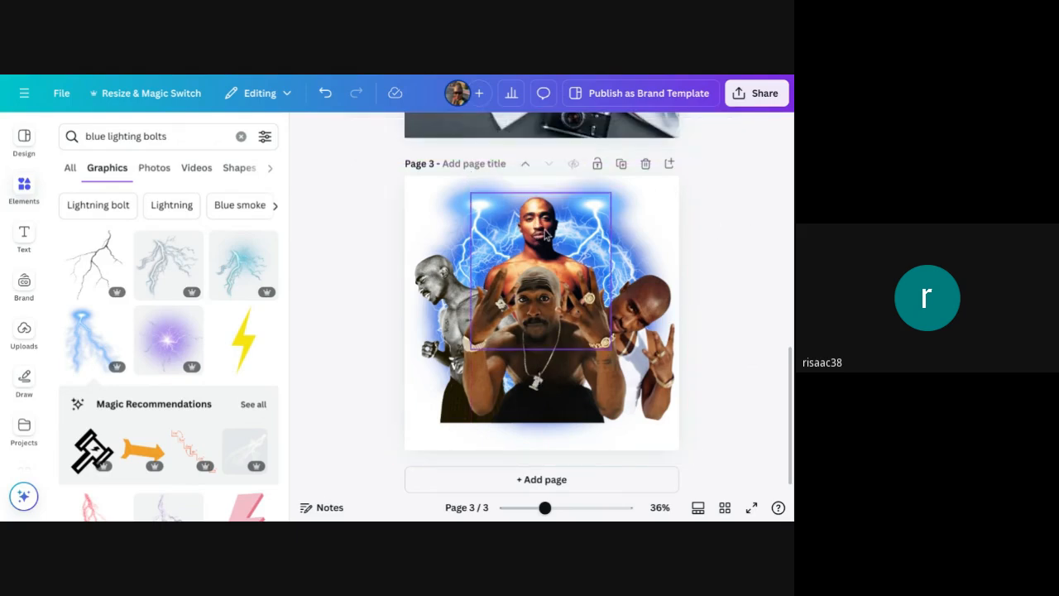
drag(545, 238, 543, 236)
click(741, 182)
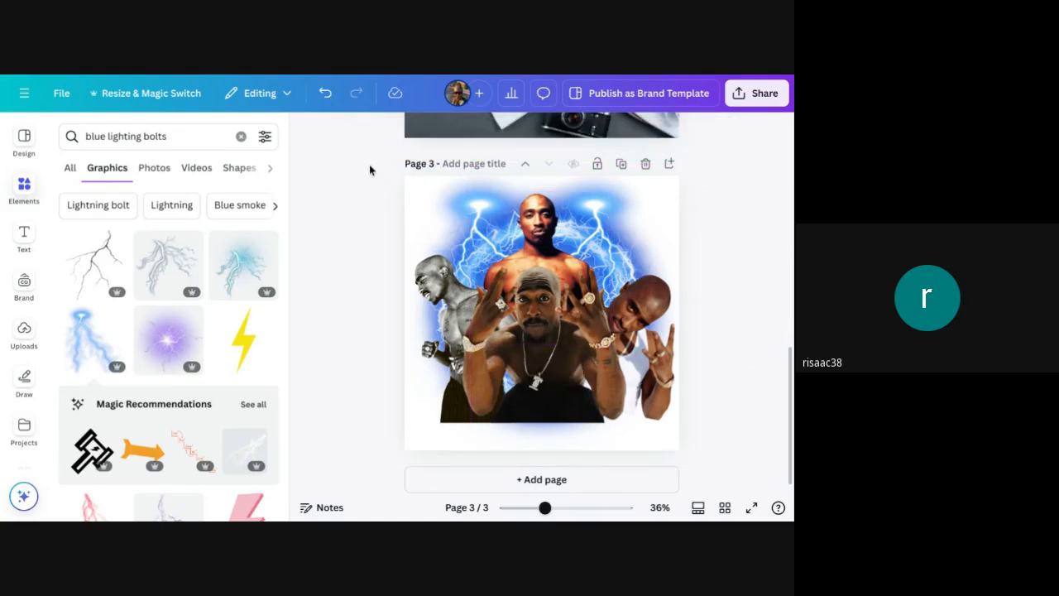
- Group the four portraits with both lightning strikes and shift the group slightly left on the page
drag(372, 172, 706, 431)
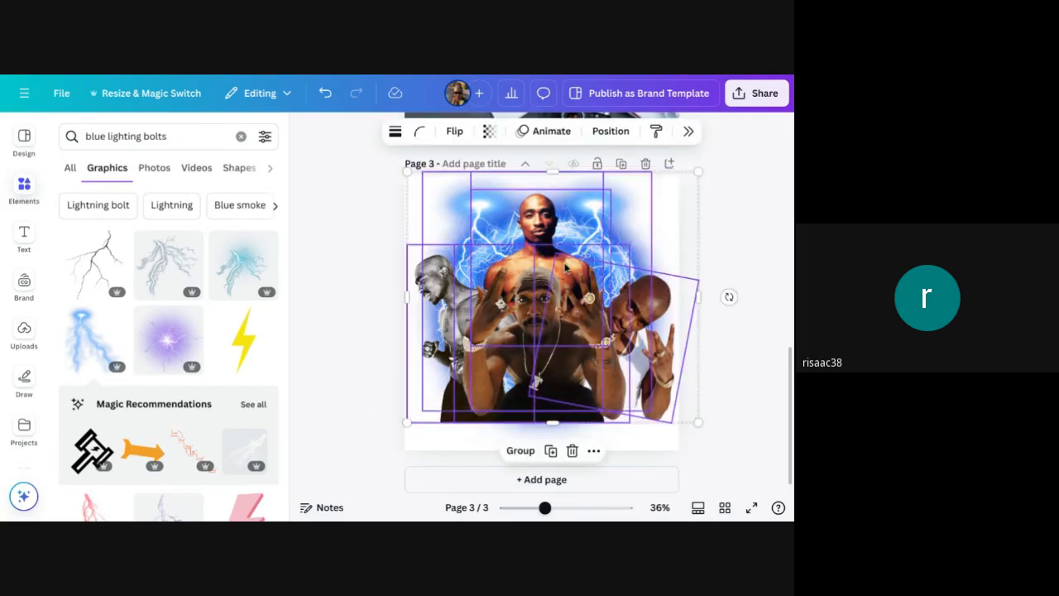
click(521, 451)
mouse_move(630, 312)
mouse_down()
mouse_move(603, 311)
mouse_move(623, 312)
mouse_up()
click(736, 286)
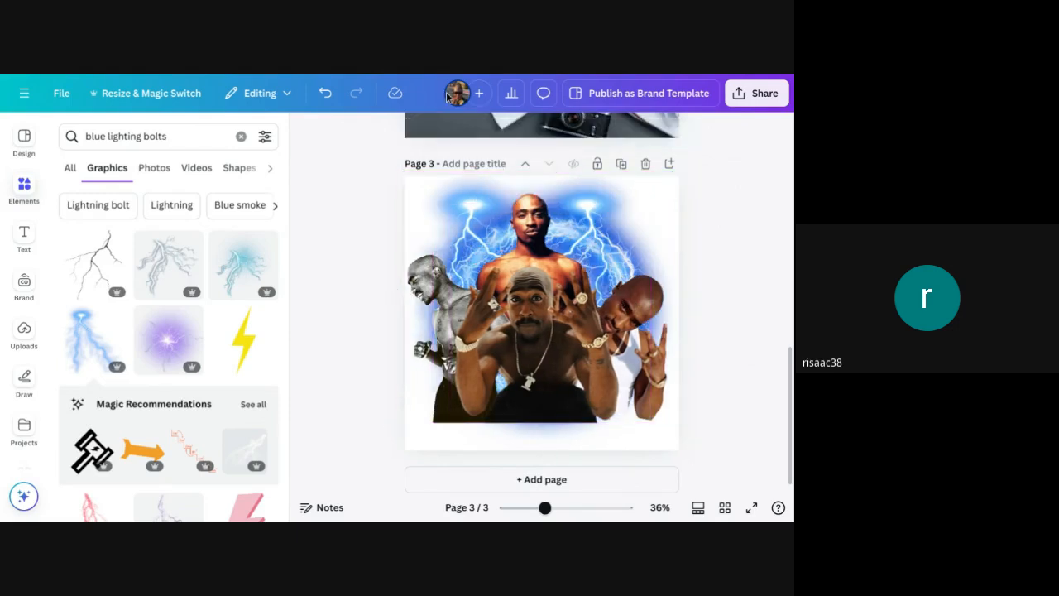
click(326, 94)
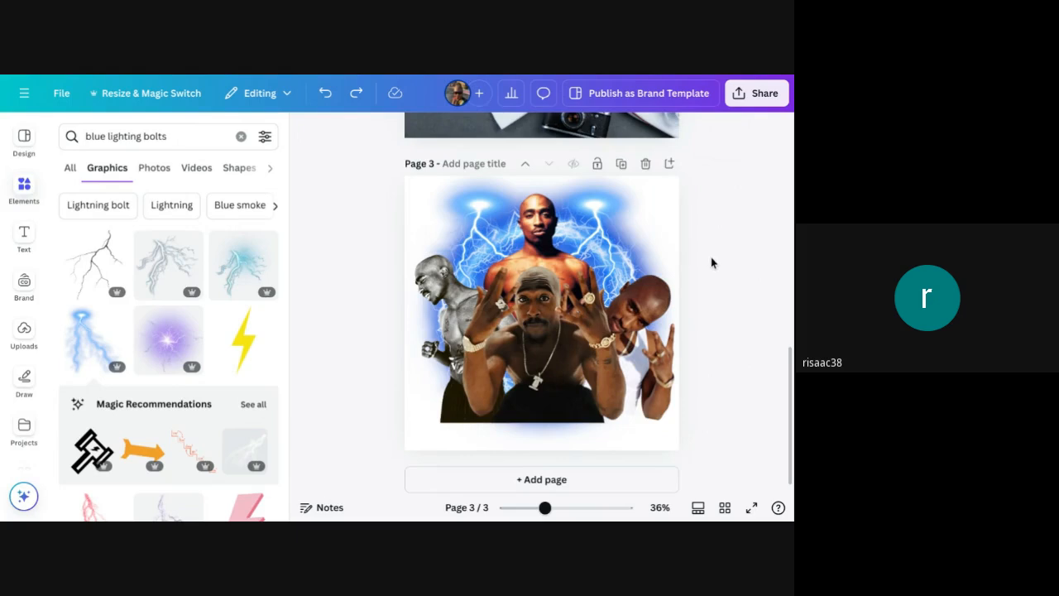
click(356, 94)
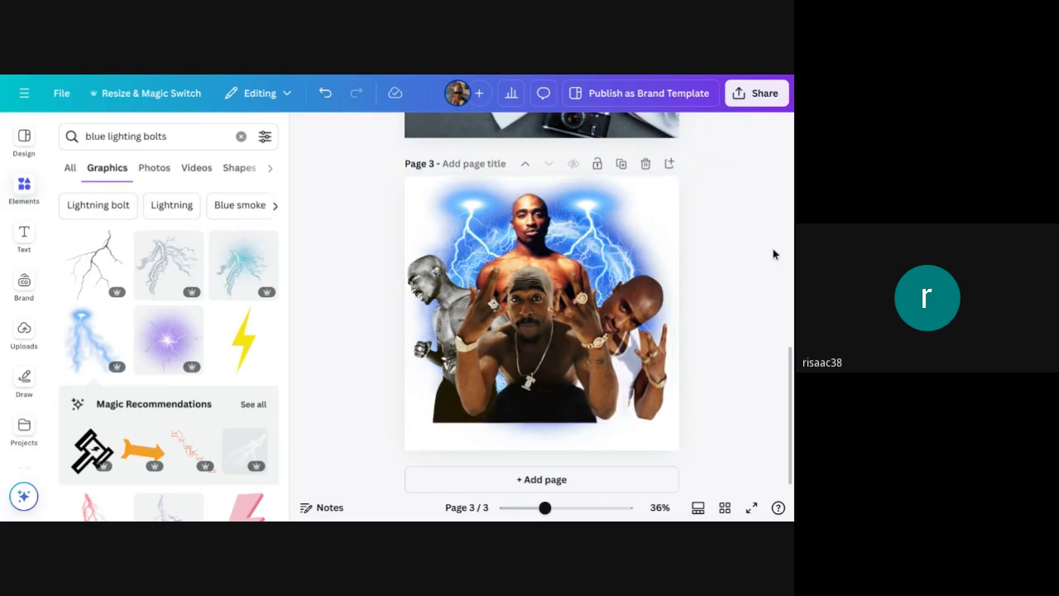
click(638, 243)
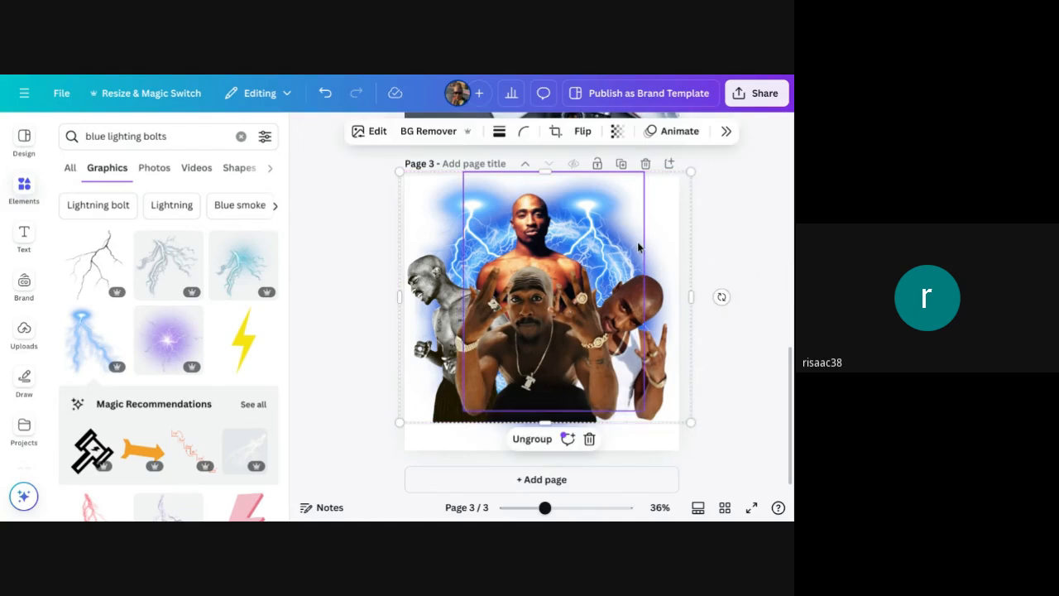
- Select the blue electric ring in the layer list and examine its layer-order and page-alignment options
click(726, 132)
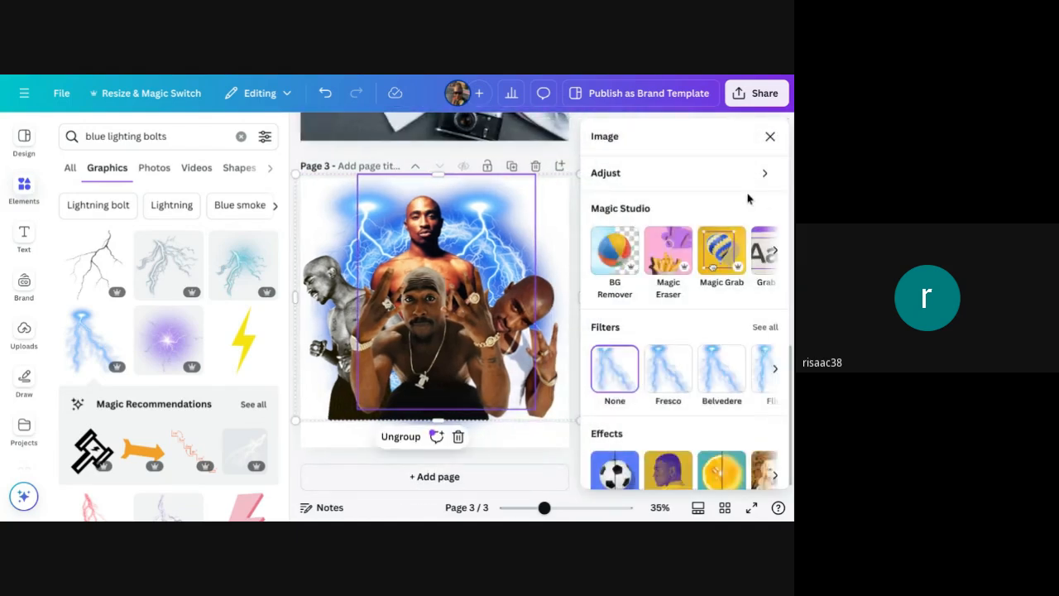
scroll(737, 398, down, 3)
scroll(708, 391, down, 3)
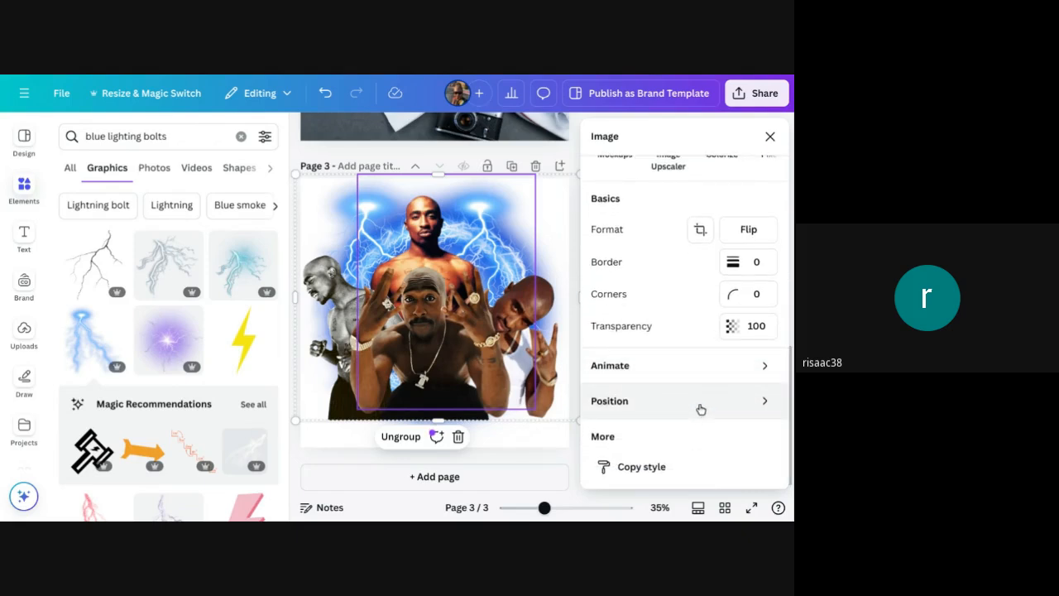
click(701, 409)
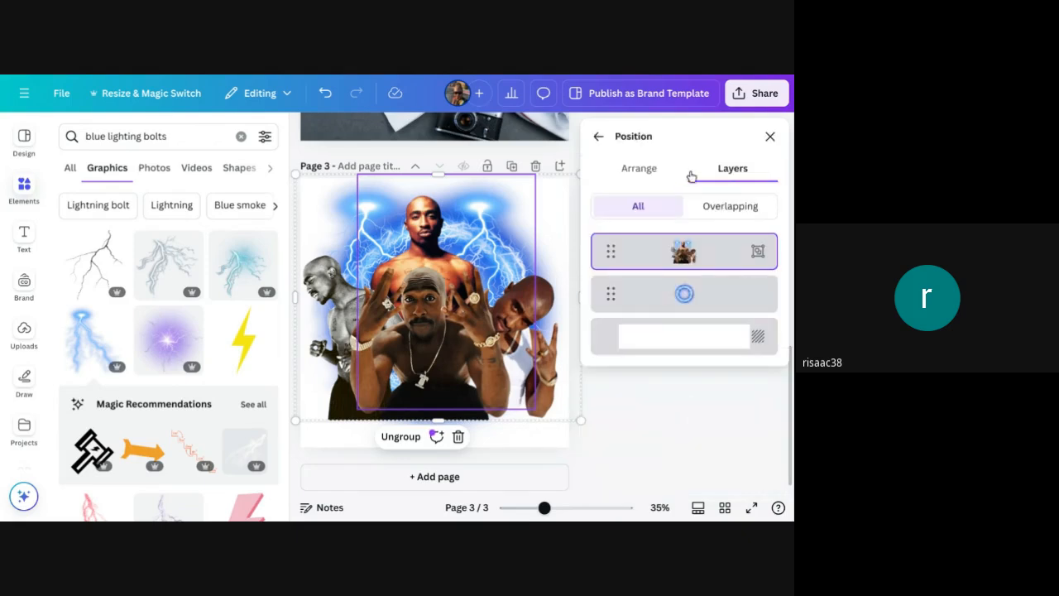
click(684, 293)
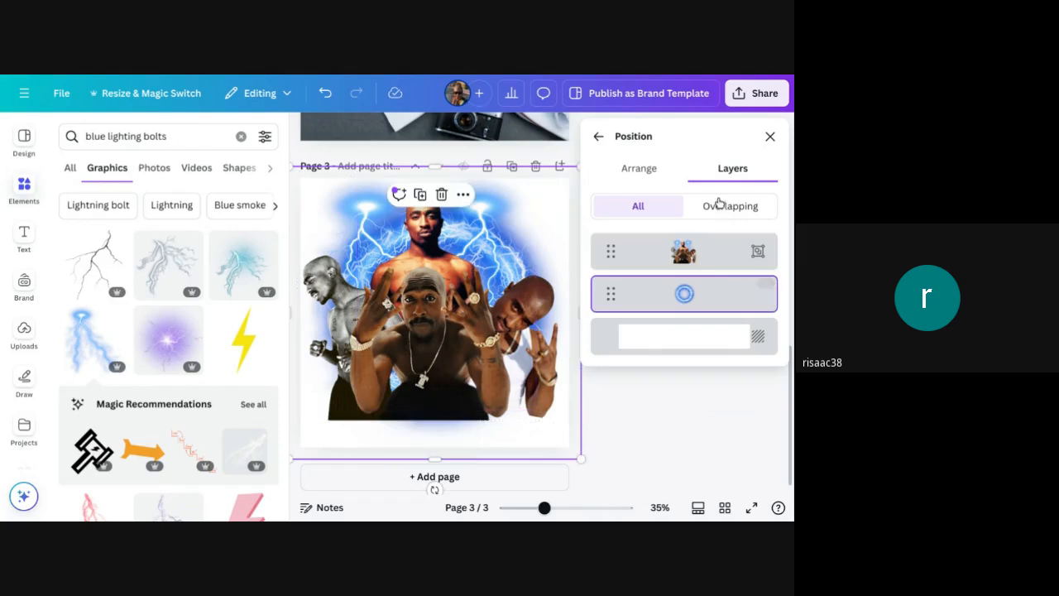
click(467, 193)
mouse_move(514, 376)
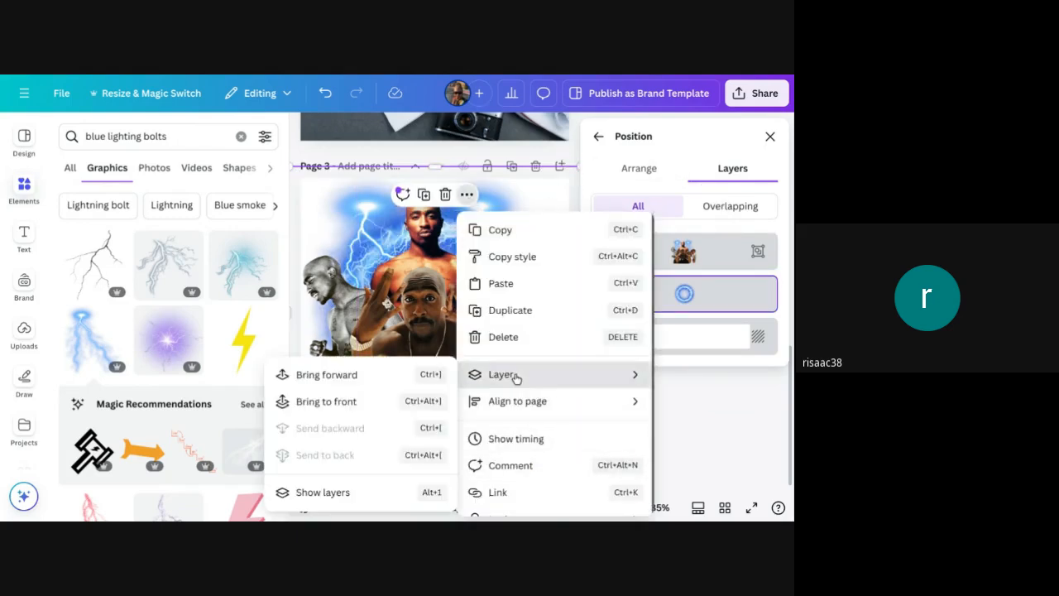
mouse_move(516, 404)
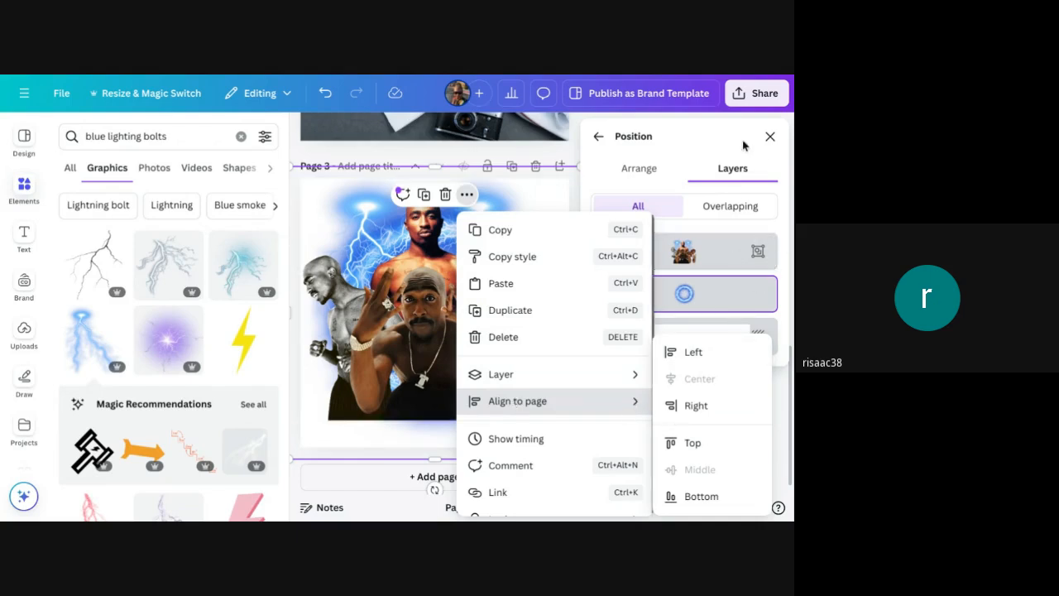
click(769, 137)
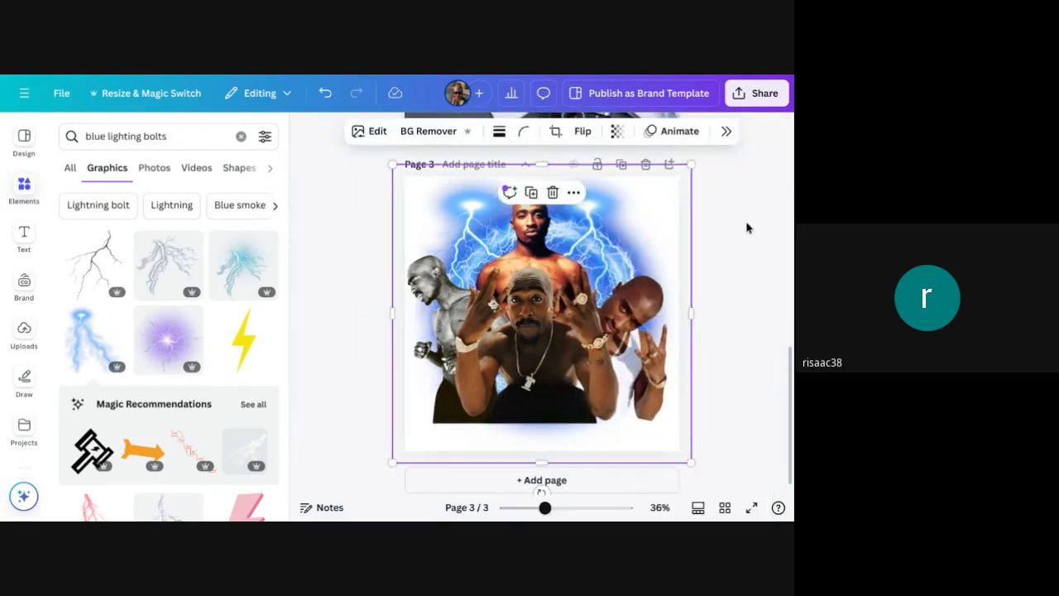
click(748, 229)
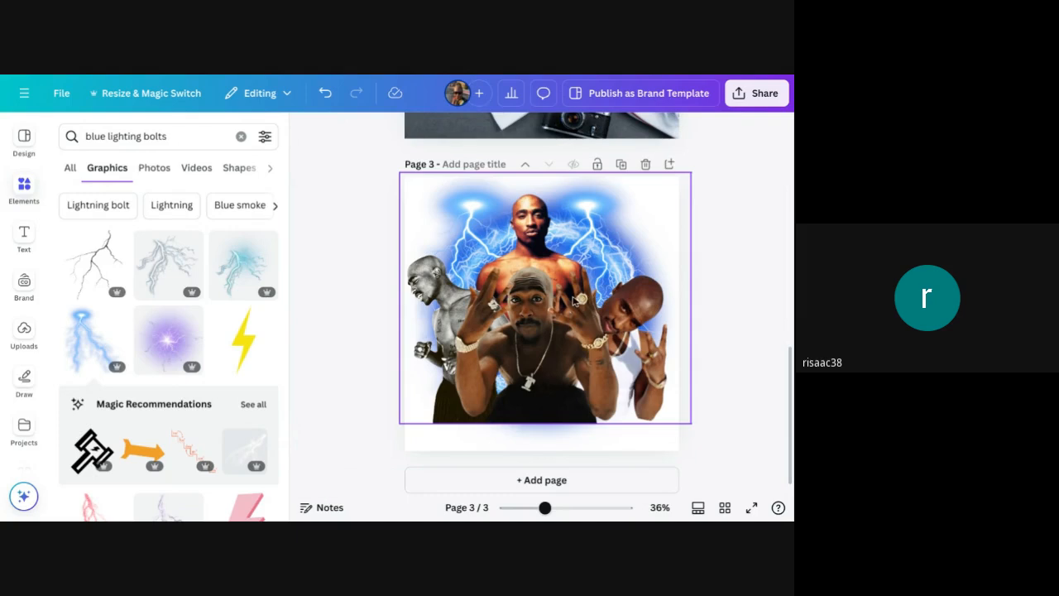
- Lower the portrait-and-lightning group to the page's bottom edge and select the blue ring in the layer list
click(562, 306)
drag(563, 306, 564, 334)
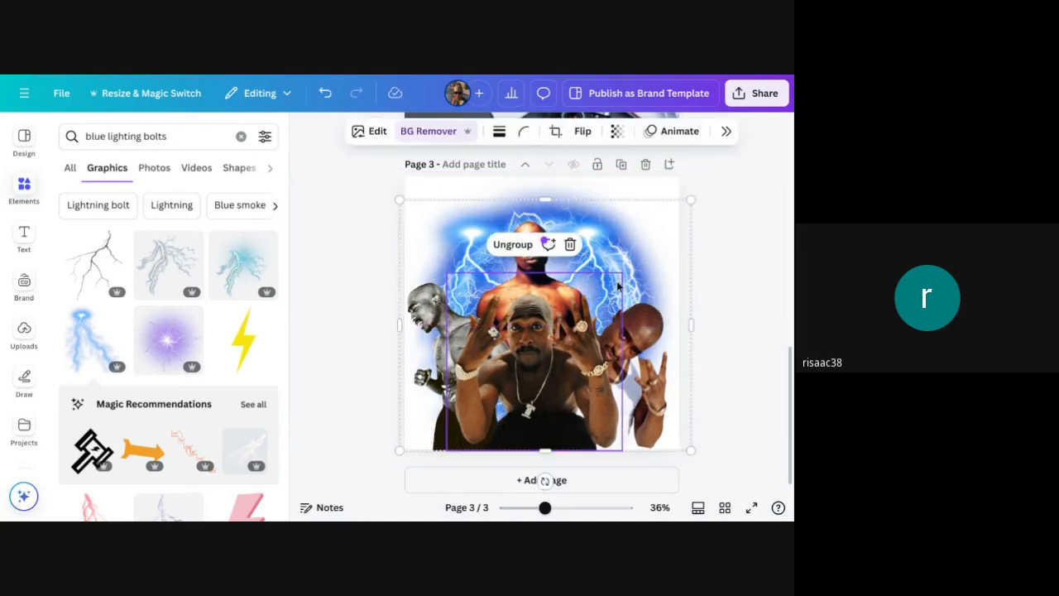
click(629, 245)
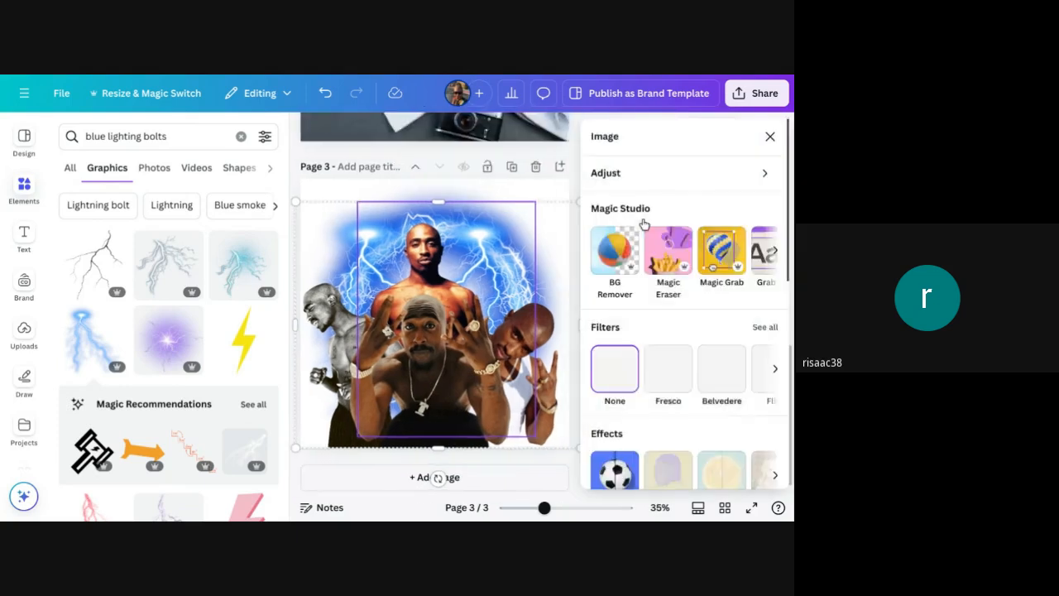
scroll(725, 378, down, 3)
scroll(725, 377, down, 4)
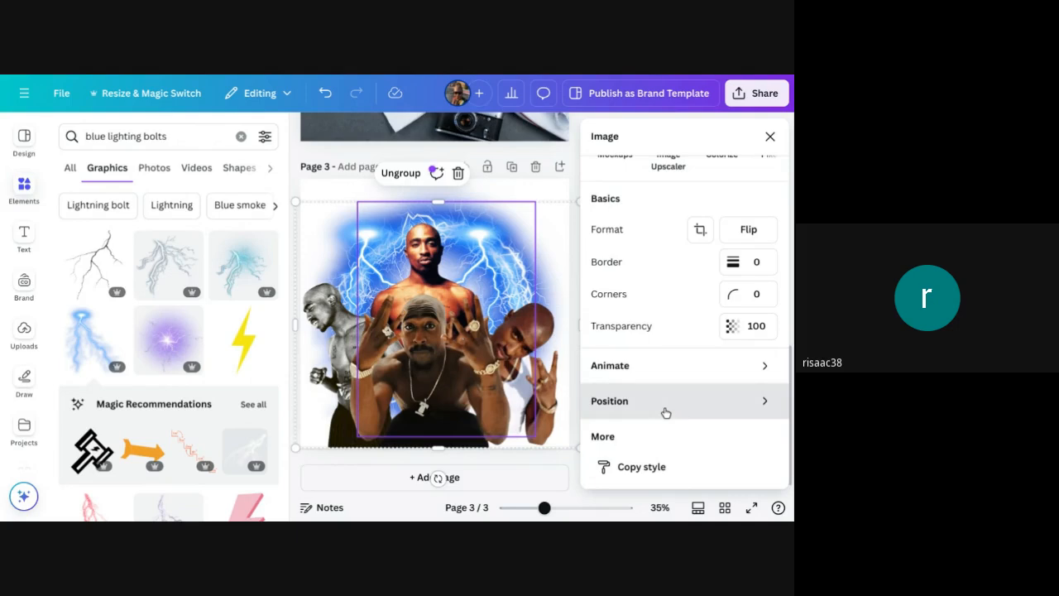
click(666, 412)
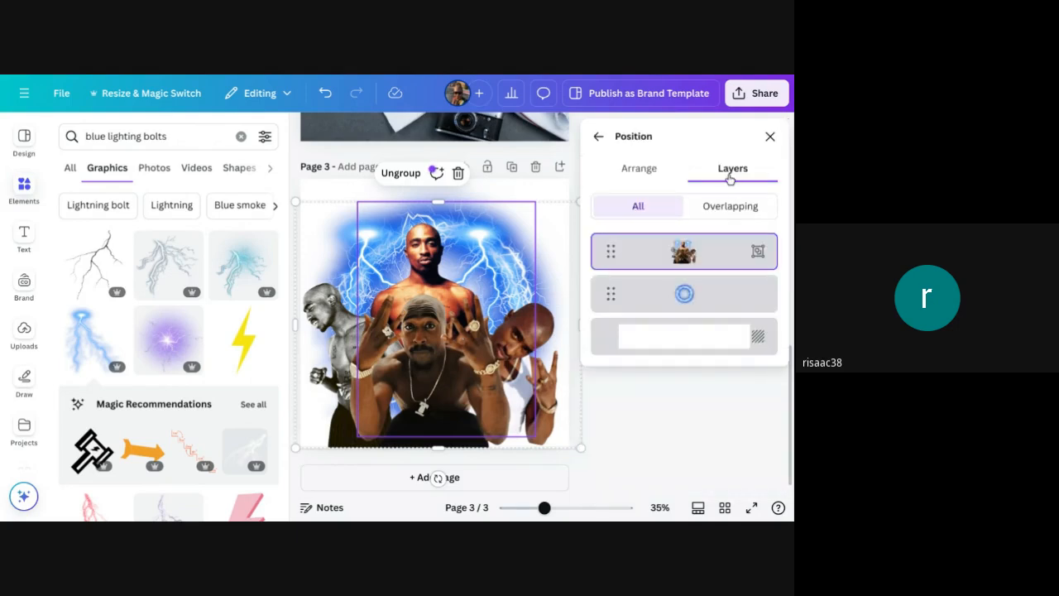
click(680, 285)
- Reposition the portrait-and-lightning group over the blue ring so its lower edge sits slightly above the page's bottom edge, and deselect it
click(554, 221)
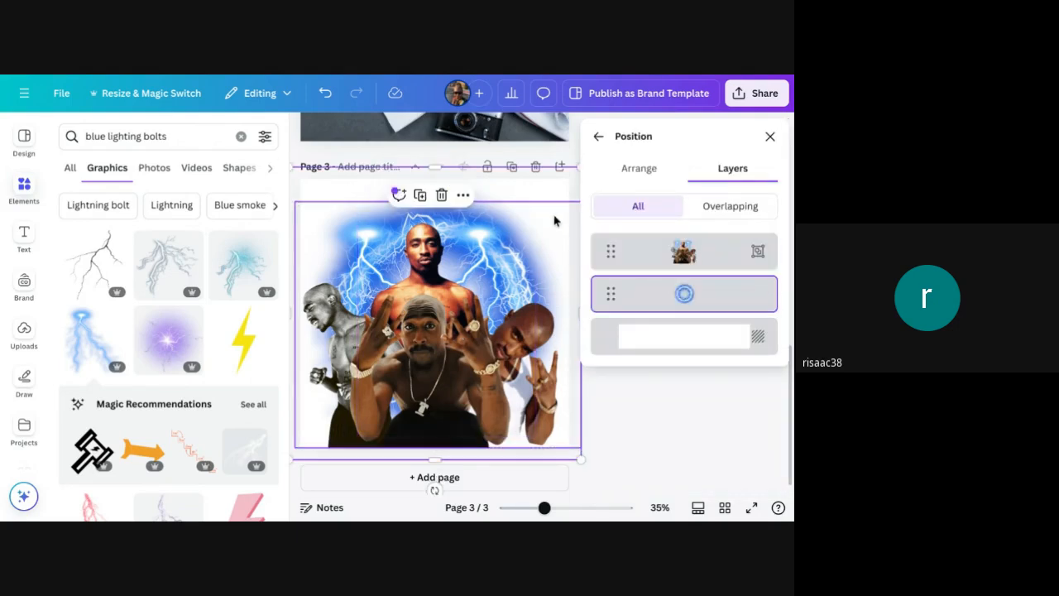
click(555, 221)
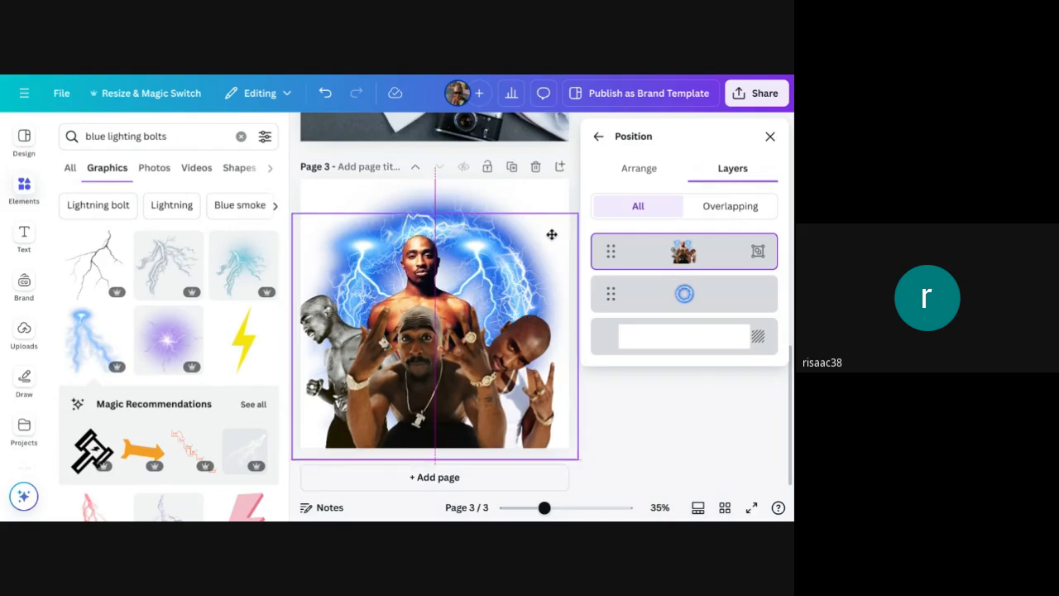
click(701, 299)
drag(547, 234, 541, 256)
drag(473, 394, 475, 365)
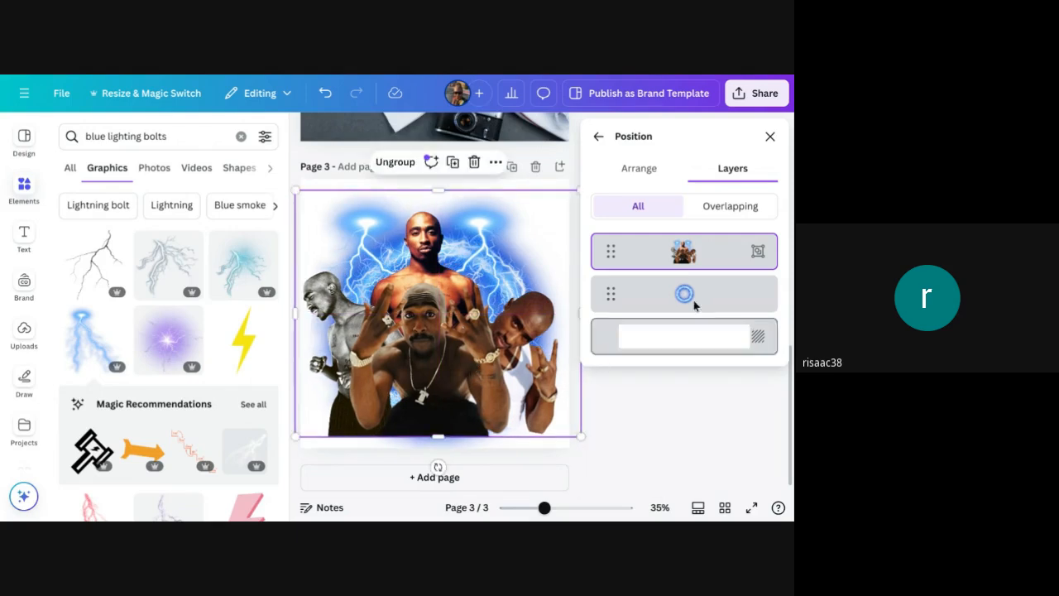
click(771, 136)
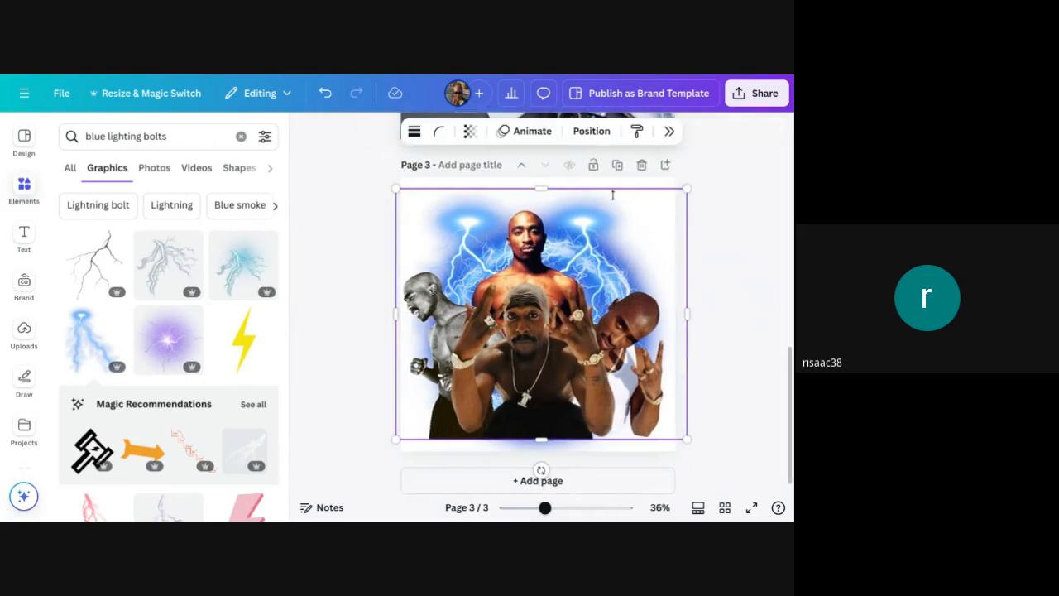
click(780, 218)
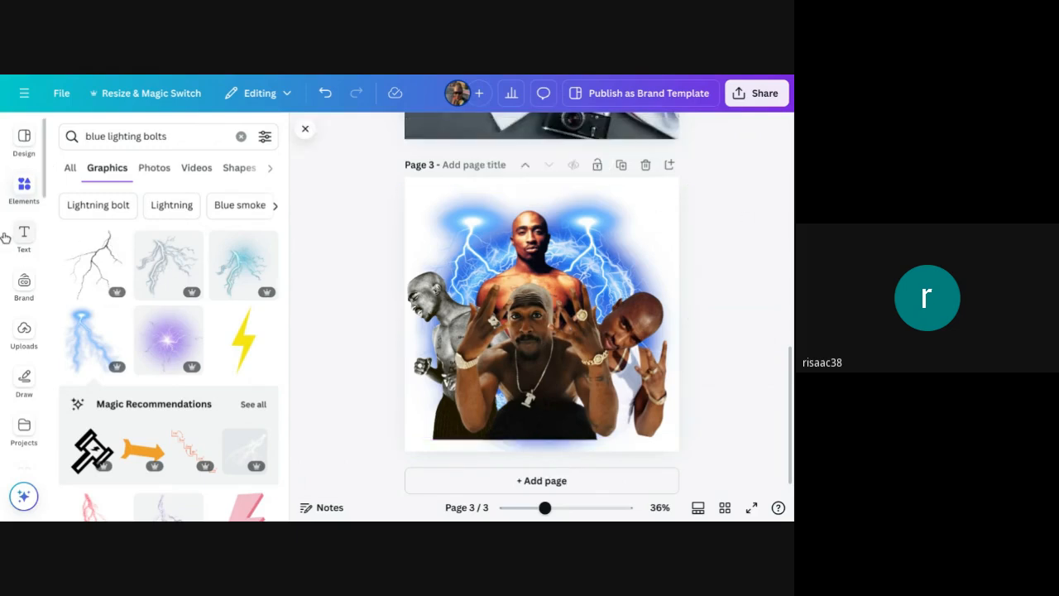
- Search the apps for "text maker" and open Text Maker
scroll(13, 373, down, 3)
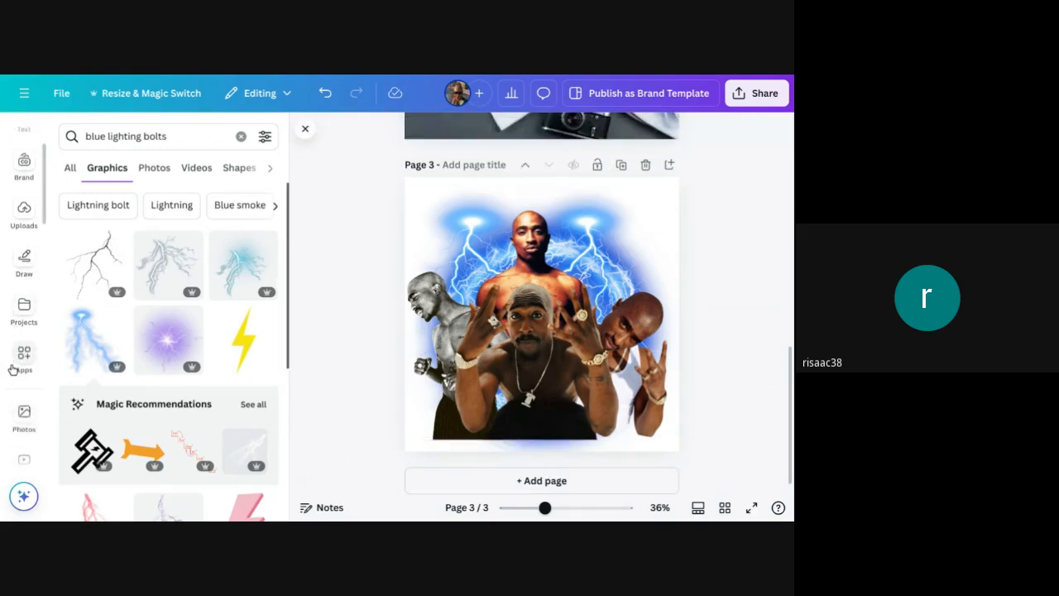
click(31, 349)
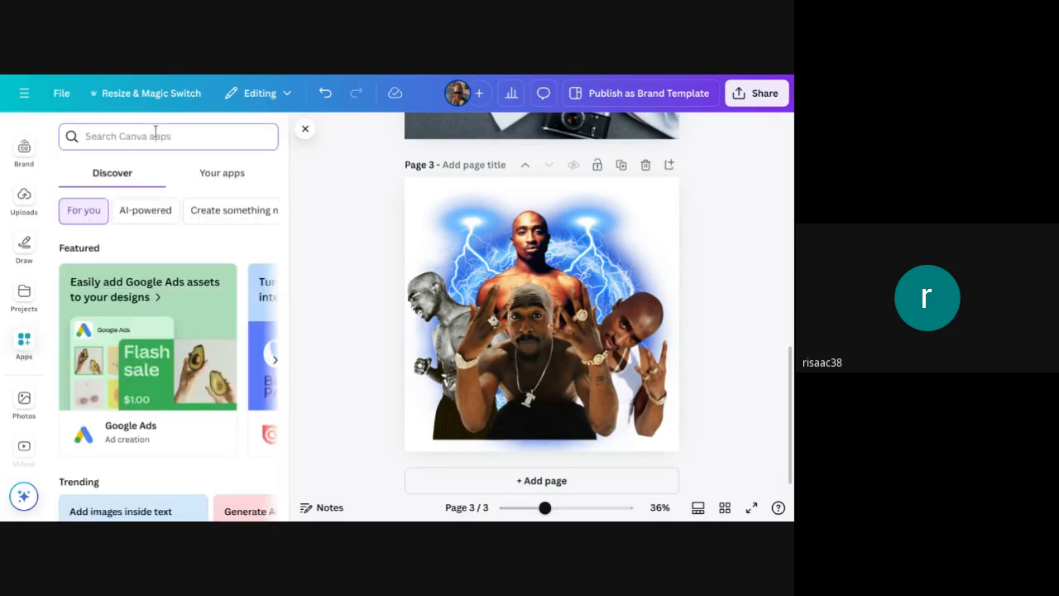
text(text maker)
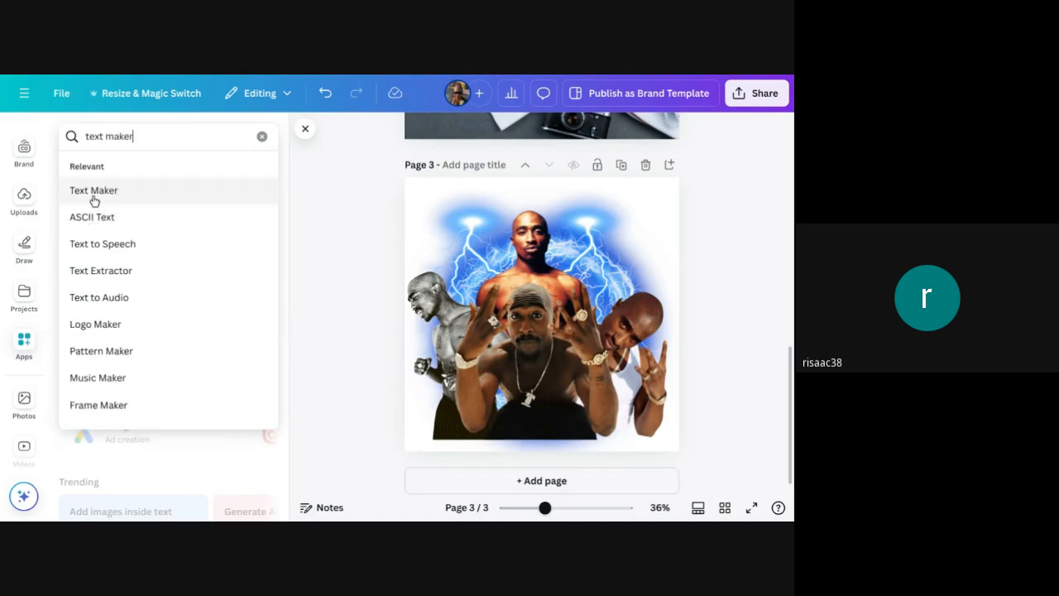
click(93, 192)
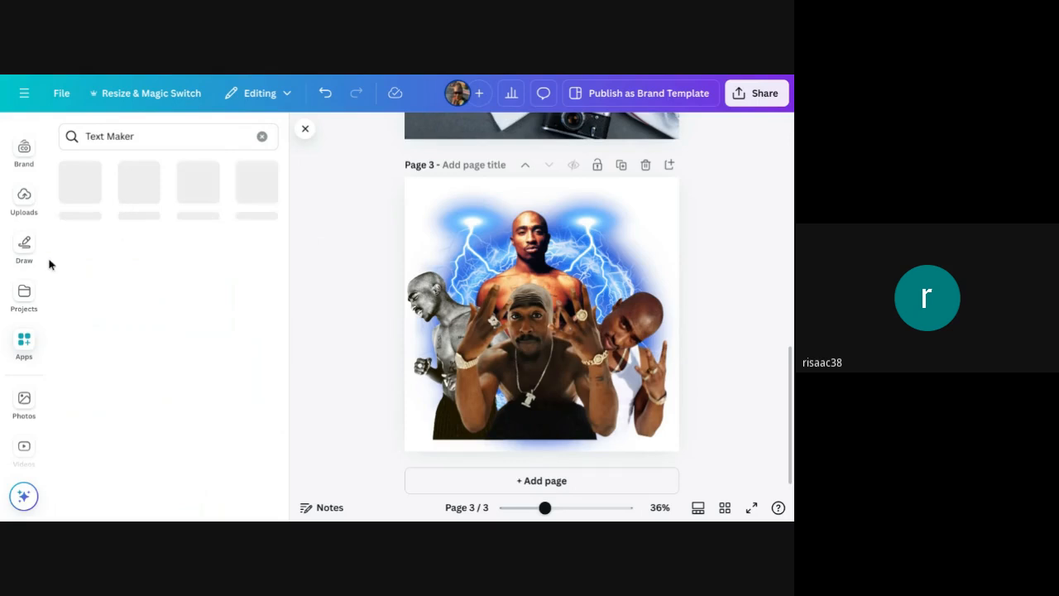
click(76, 181)
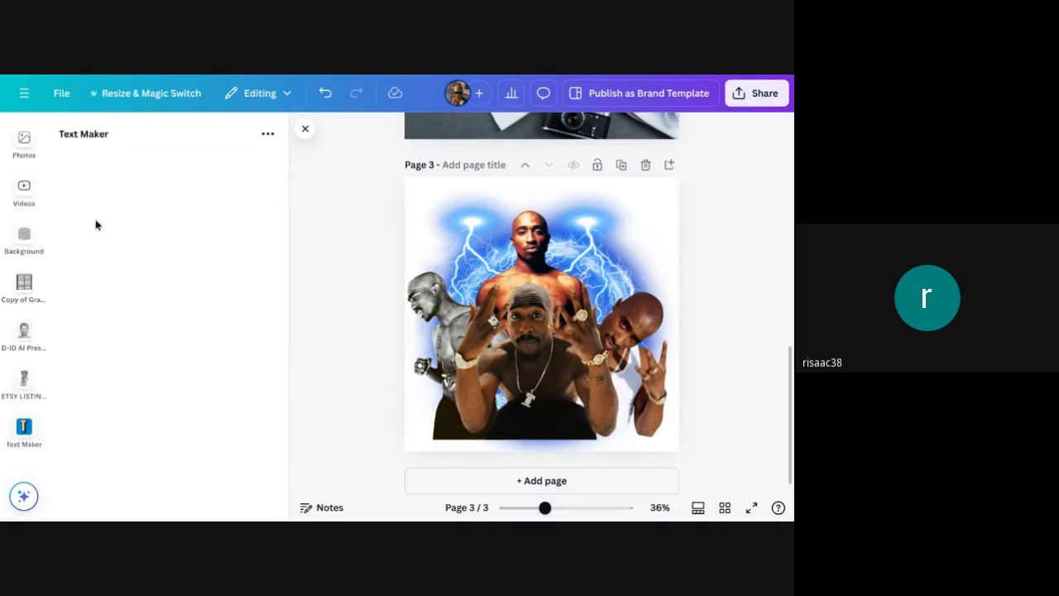
scroll(144, 360, down, 1)
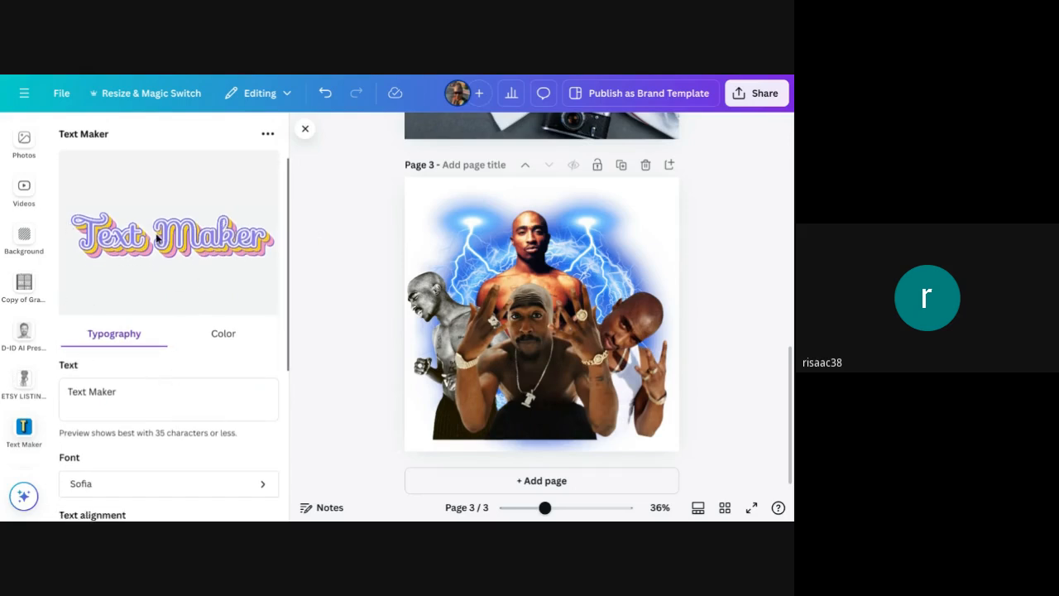
- Replace the sample text in Text Maker with "2PAC"
drag(137, 389, 47, 386)
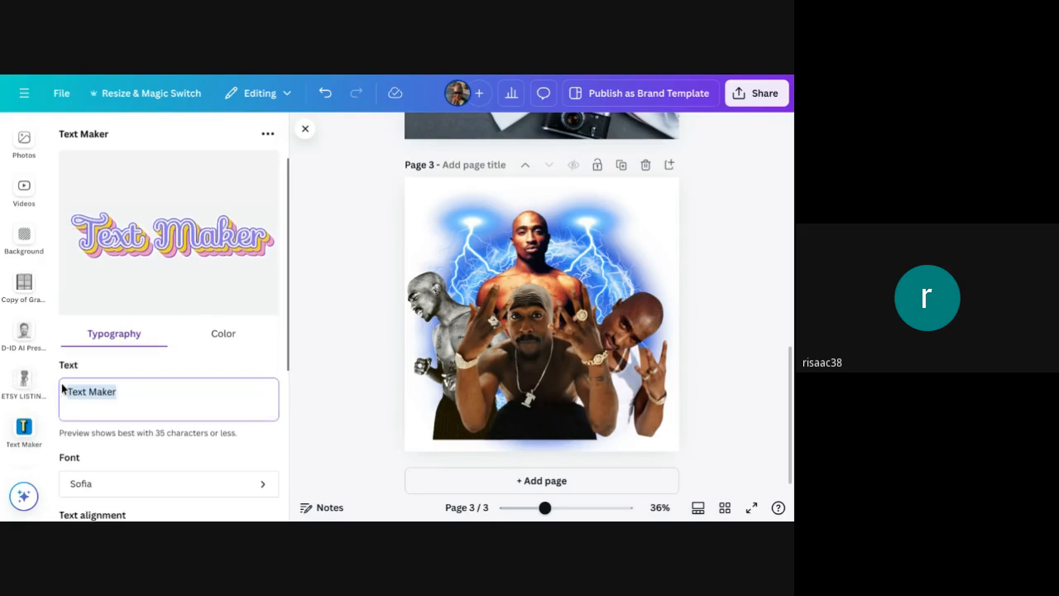
text(2)
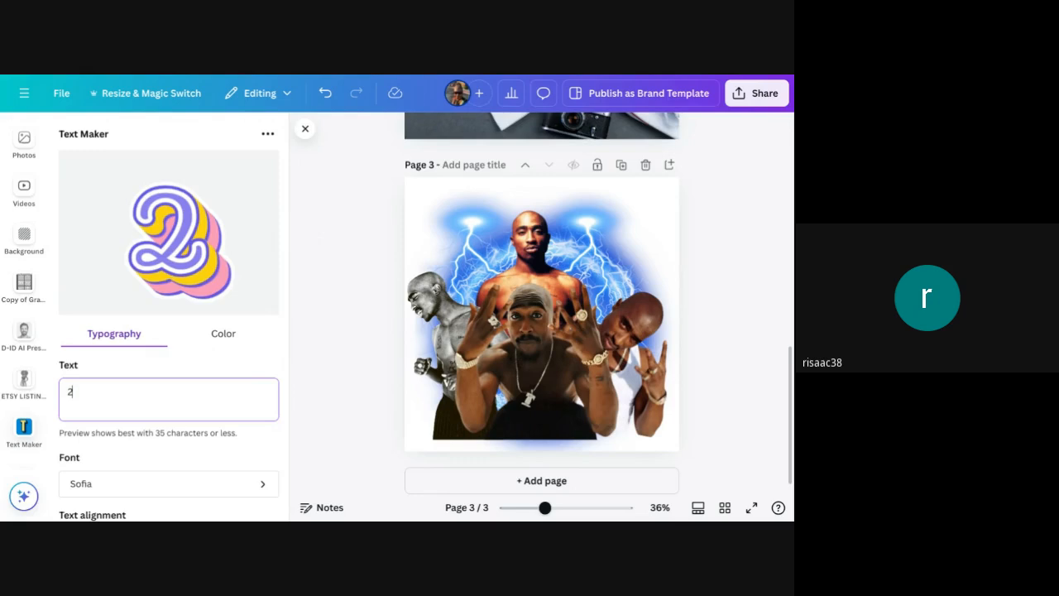
text(PAC)
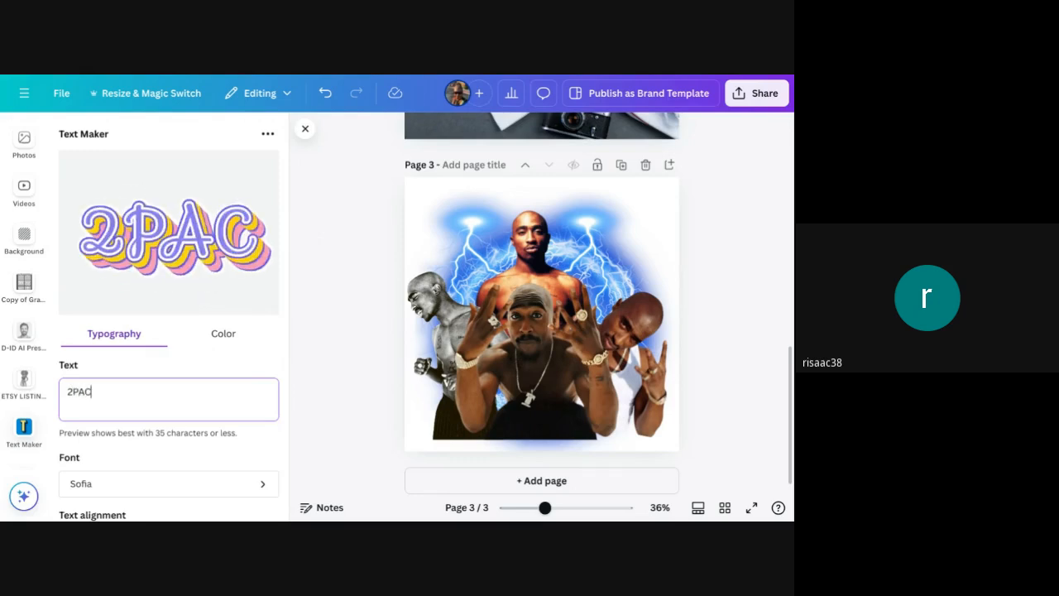
- Apply the Retro "TEXT ART" effect to the 2PAC lettering
scroll(107, 383, down, 3)
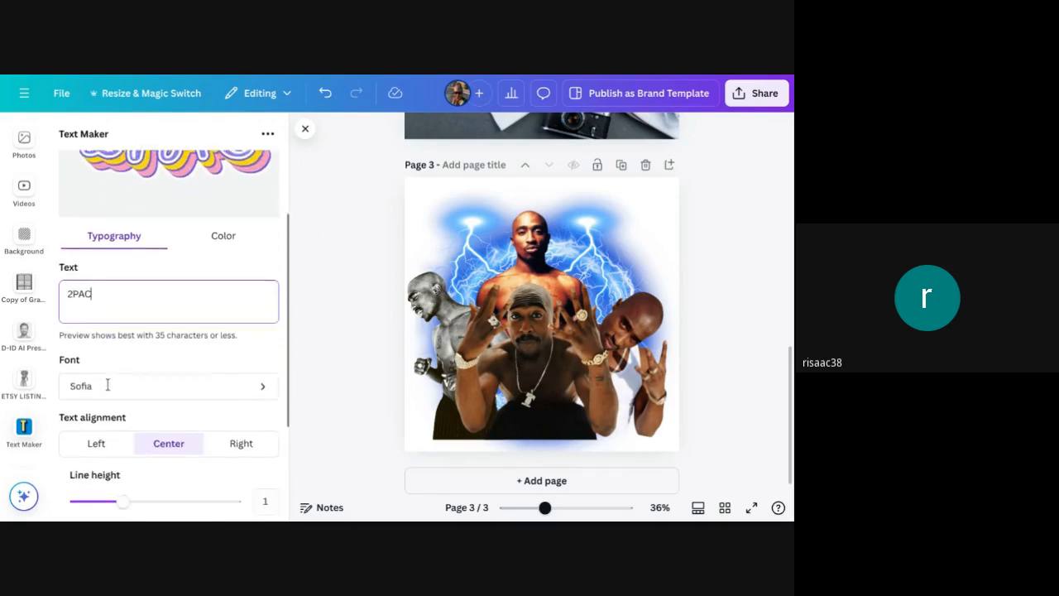
scroll(107, 387, down, 3)
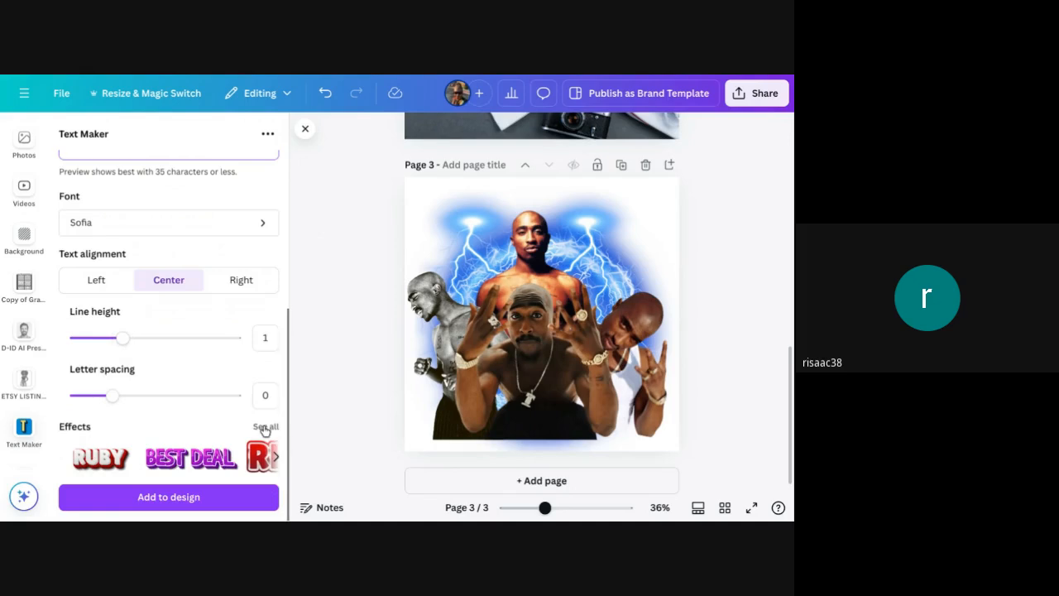
click(266, 426)
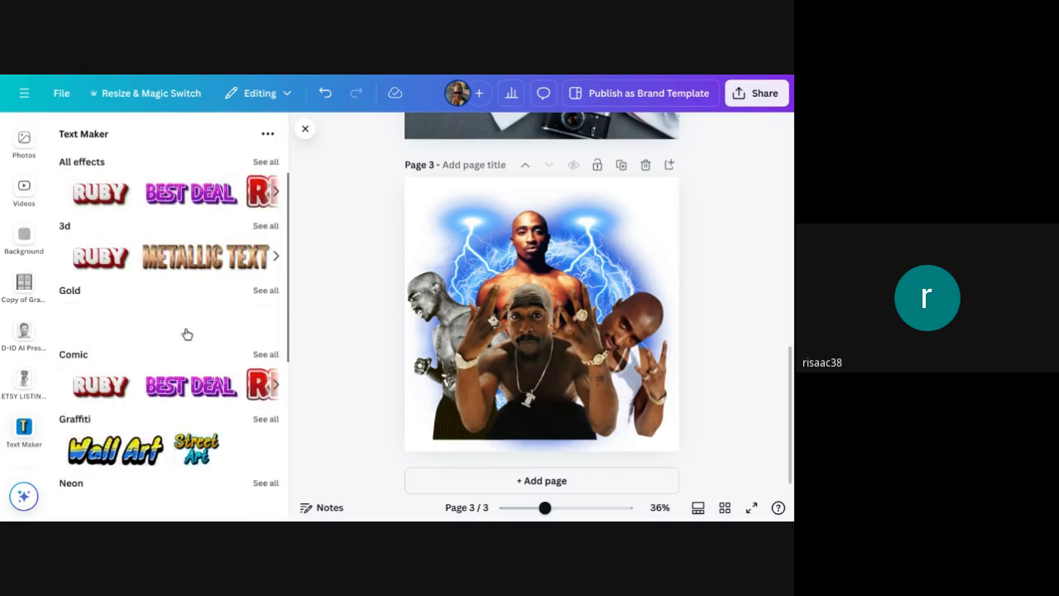
scroll(190, 292, down, 3)
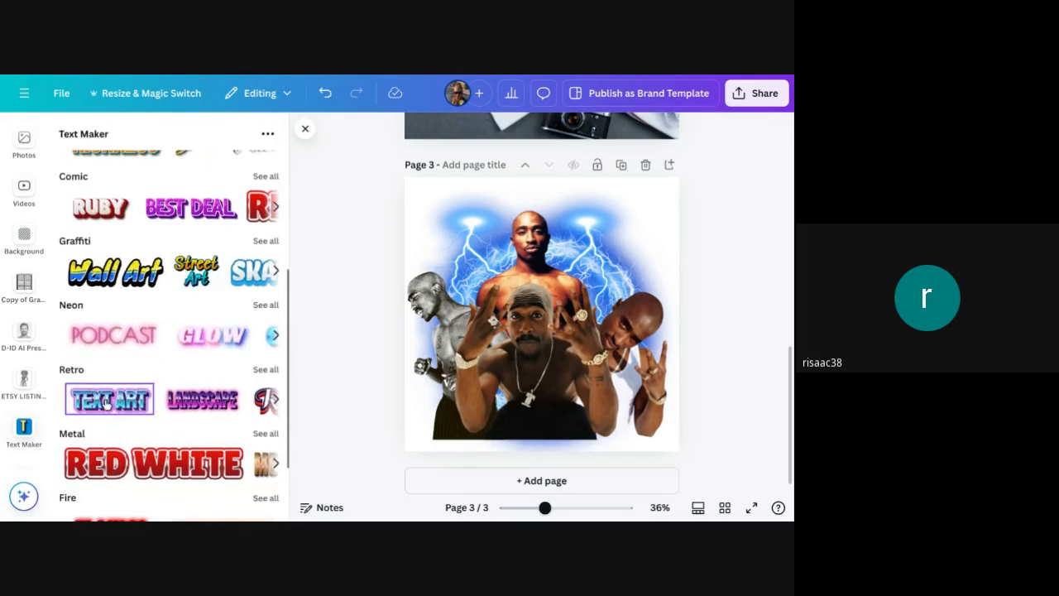
click(103, 399)
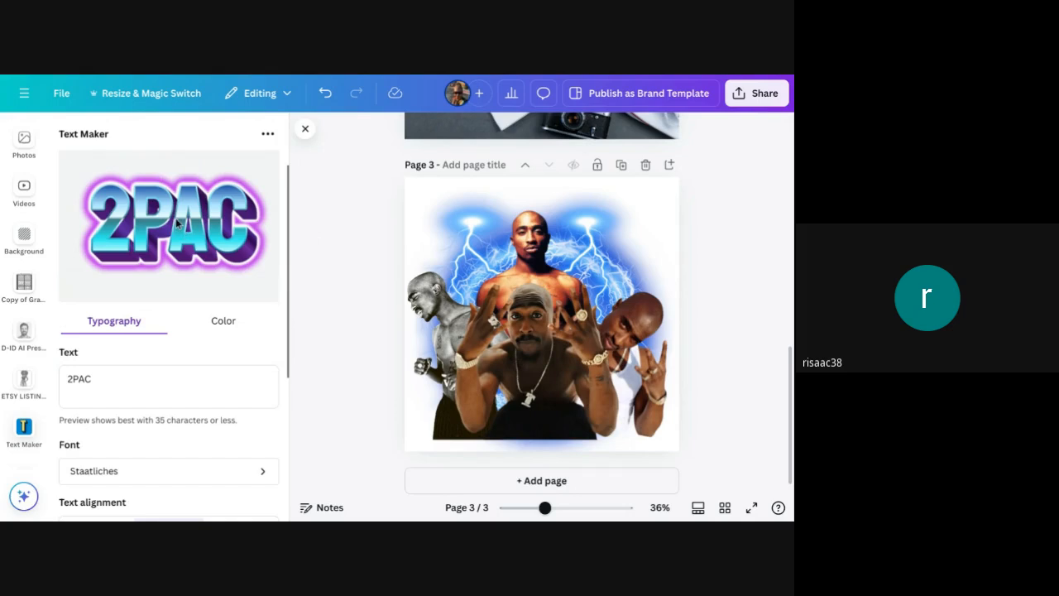
- Change the purple shadow colour of the 2PAC lettering to white, #FFFFFF
click(224, 323)
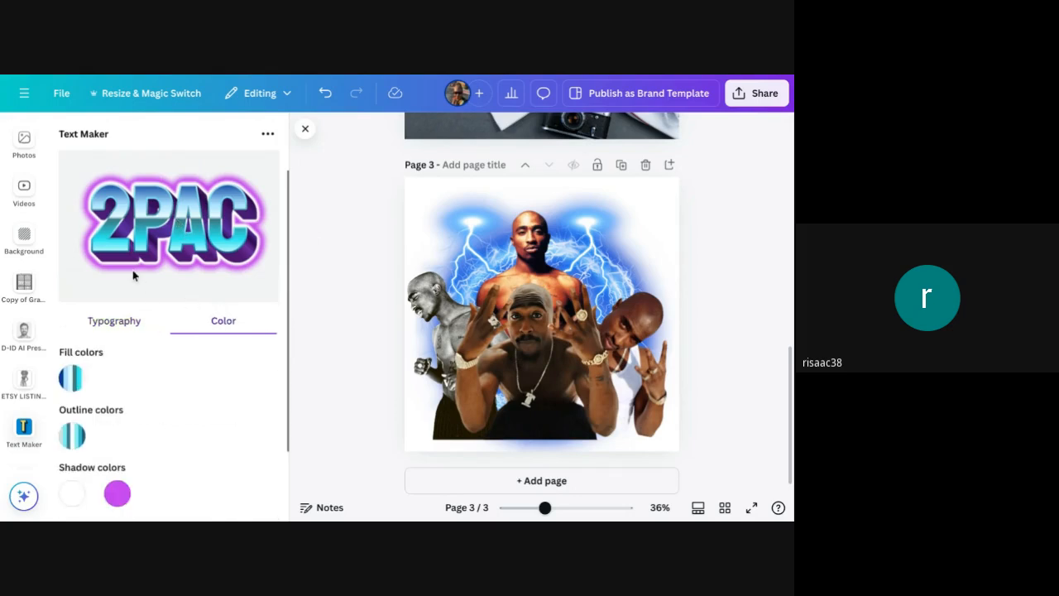
scroll(132, 273, down, 2)
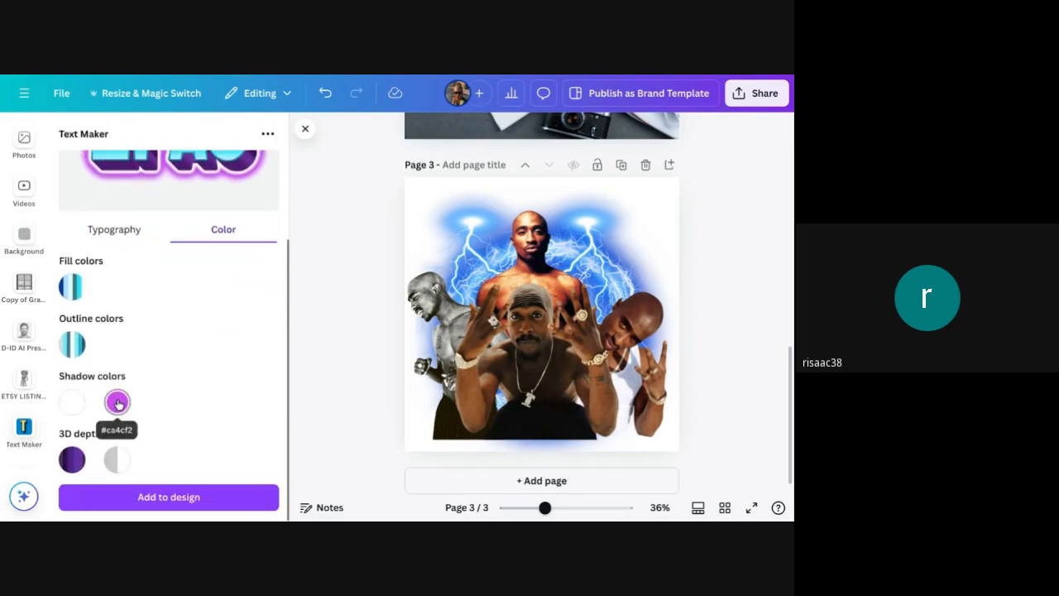
click(117, 405)
drag(214, 259, 203, 256)
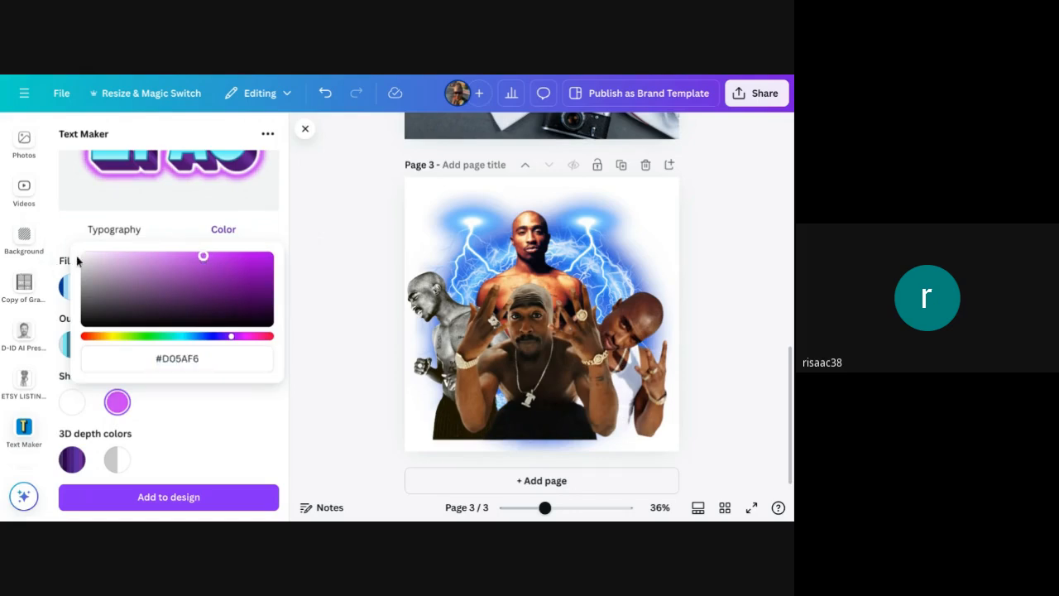
click(82, 256)
mouse_move(89, 262)
mouse_down()
mouse_move(84, 323)
mouse_move(77, 246)
mouse_up()
click(83, 254)
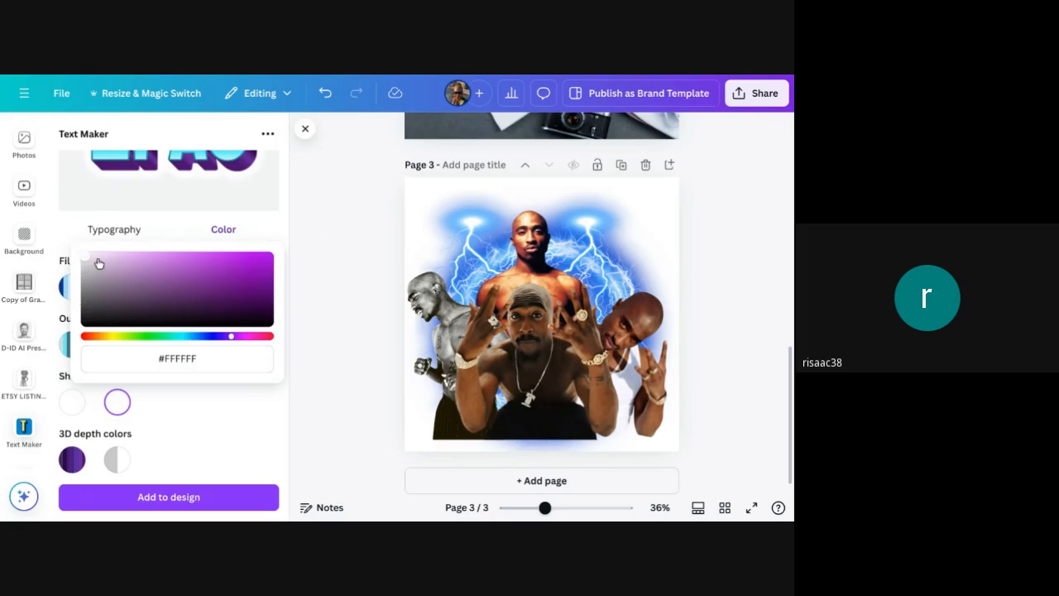
- Close the shadow colour picker and set the 2PAC lettering's letter spacing to 0.04
click(275, 227)
scroll(272, 224, up, 3)
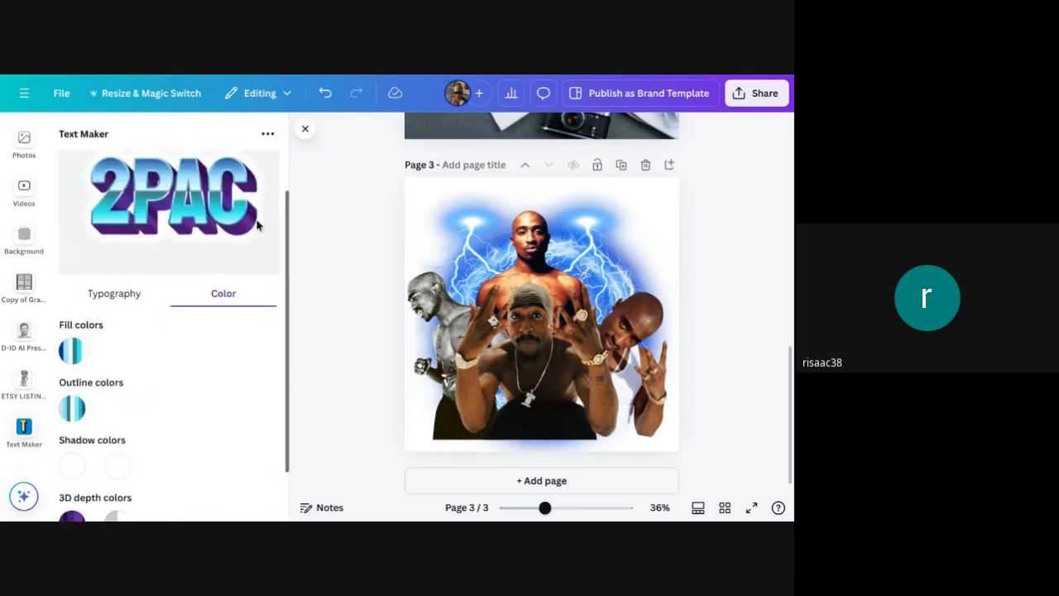
scroll(199, 244, down, 2)
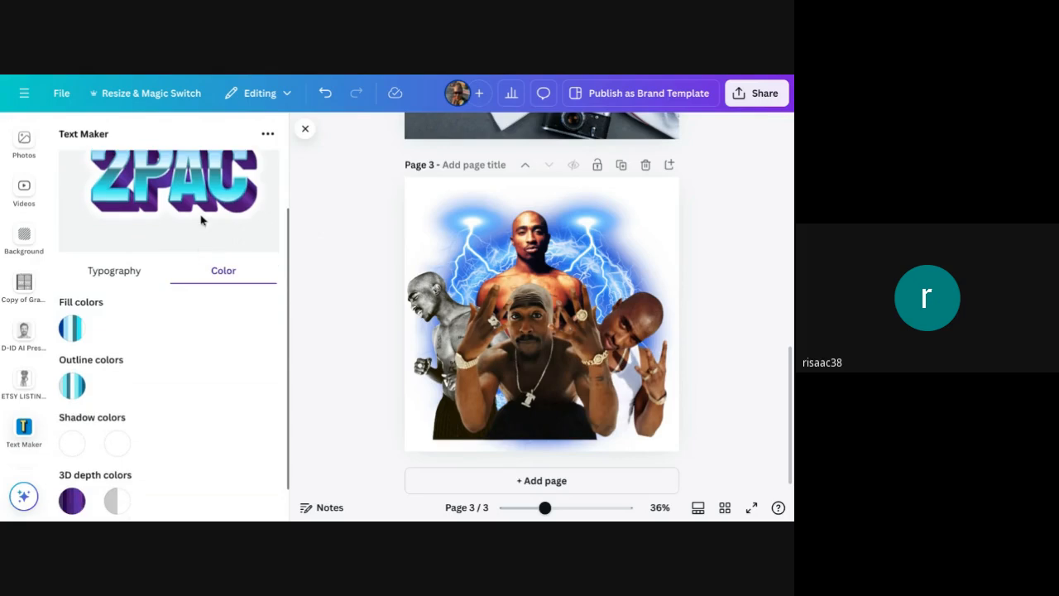
scroll(223, 264, down, 1)
scroll(220, 256, up, 2)
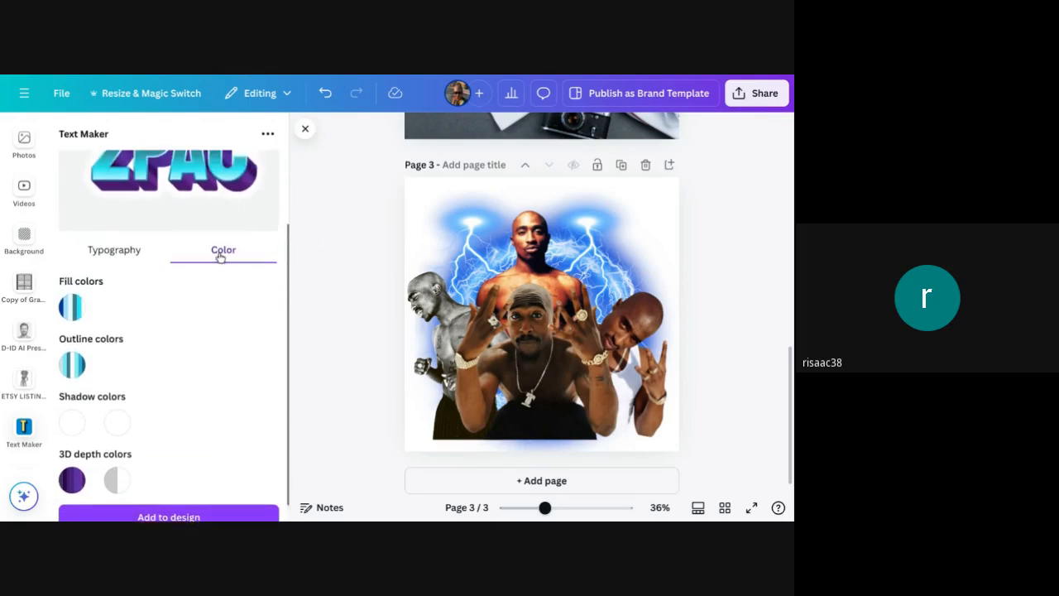
scroll(220, 255, down, 2)
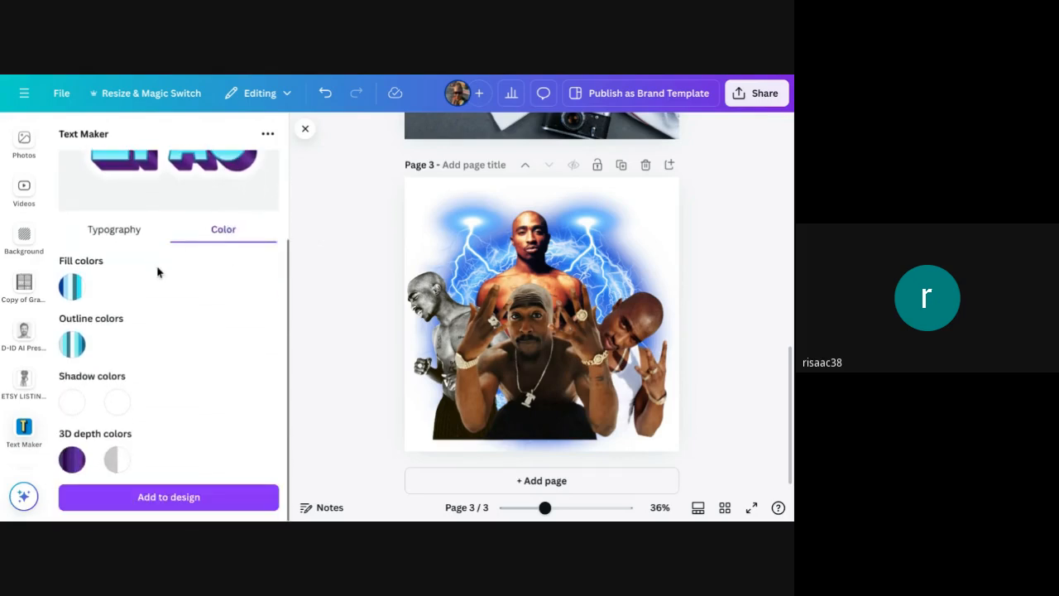
click(115, 231)
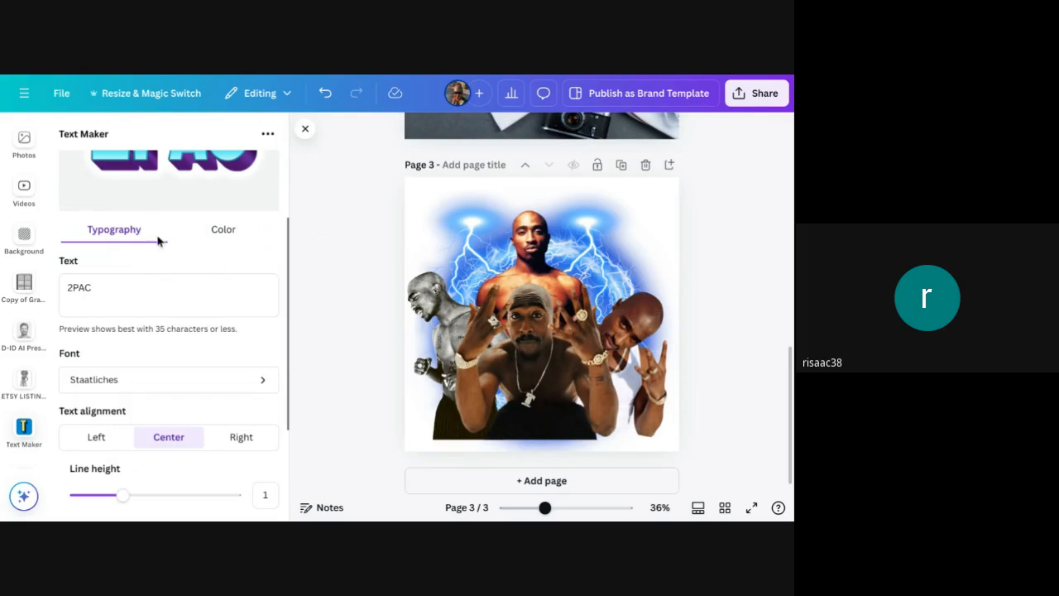
scroll(156, 279, down, 3)
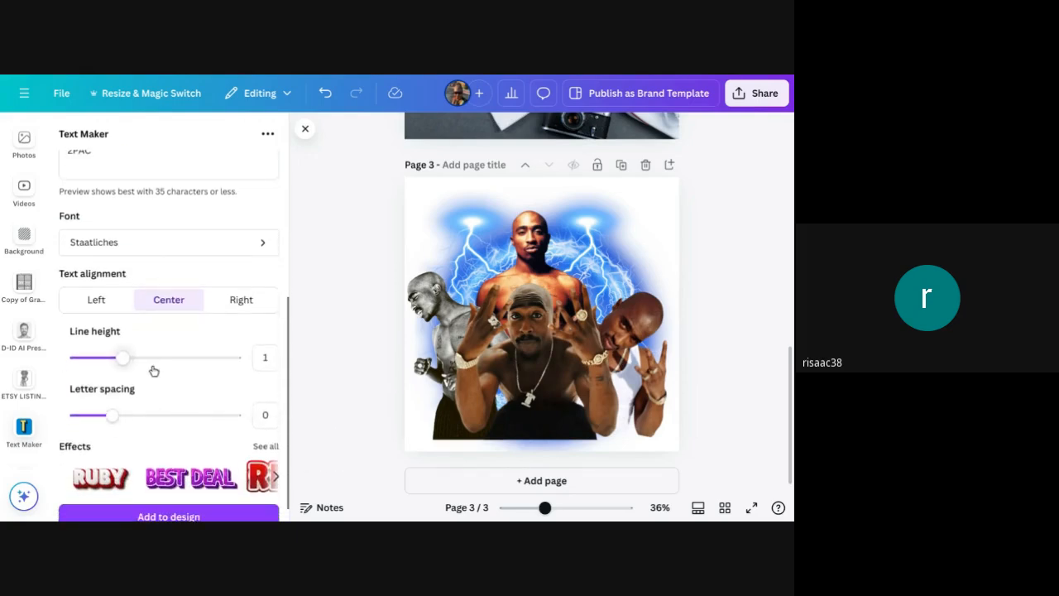
scroll(169, 401, up, 1)
scroll(169, 401, up, 2)
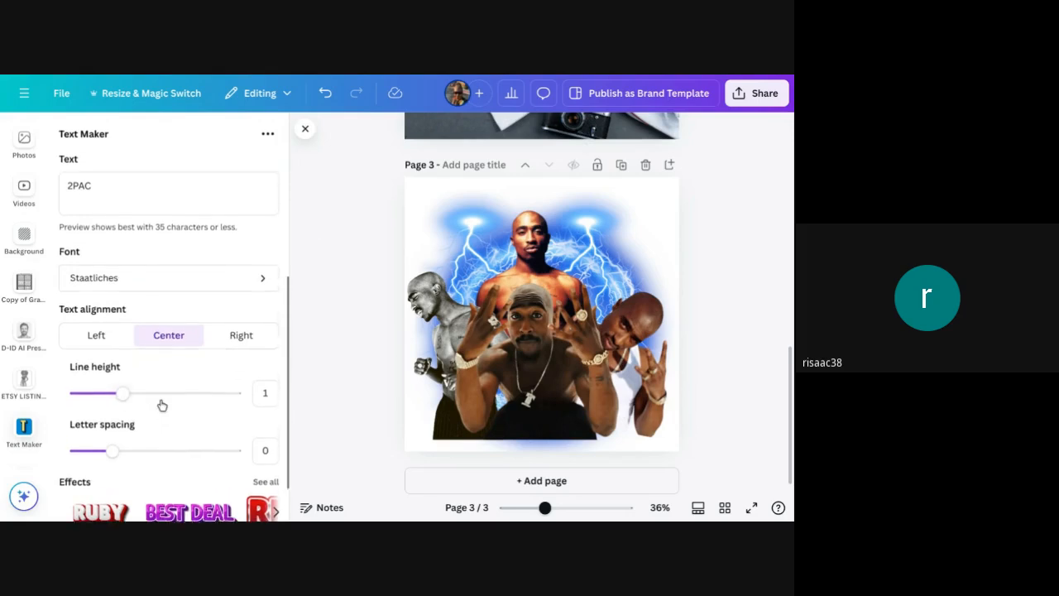
scroll(160, 404, down, 2)
scroll(163, 405, down, 1)
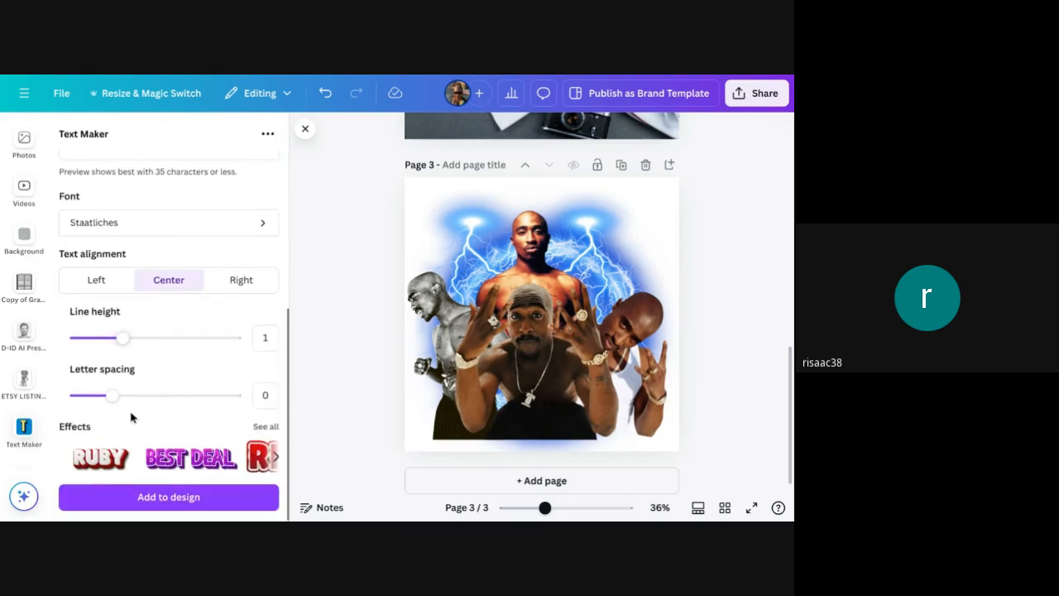
drag(111, 401, 116, 401)
scroll(122, 394, up, 3)
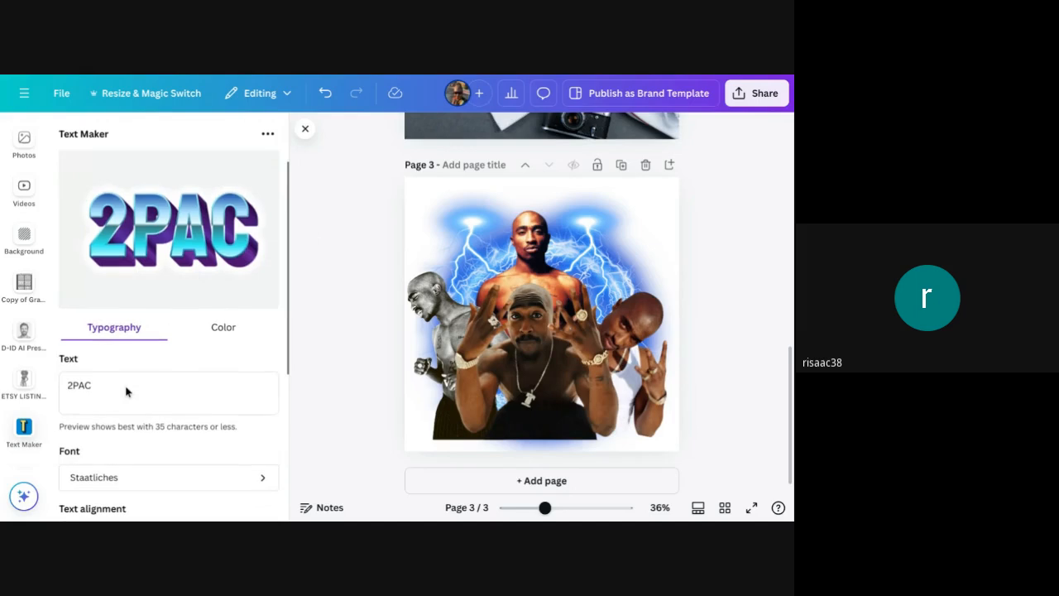
scroll(150, 371, up, 1)
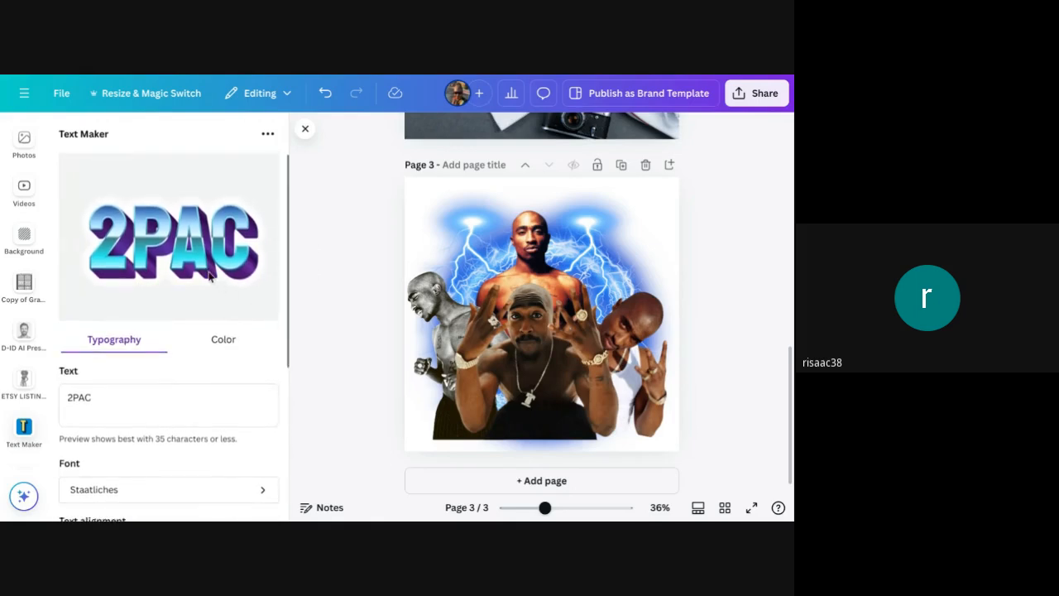
scroll(208, 331, down, 3)
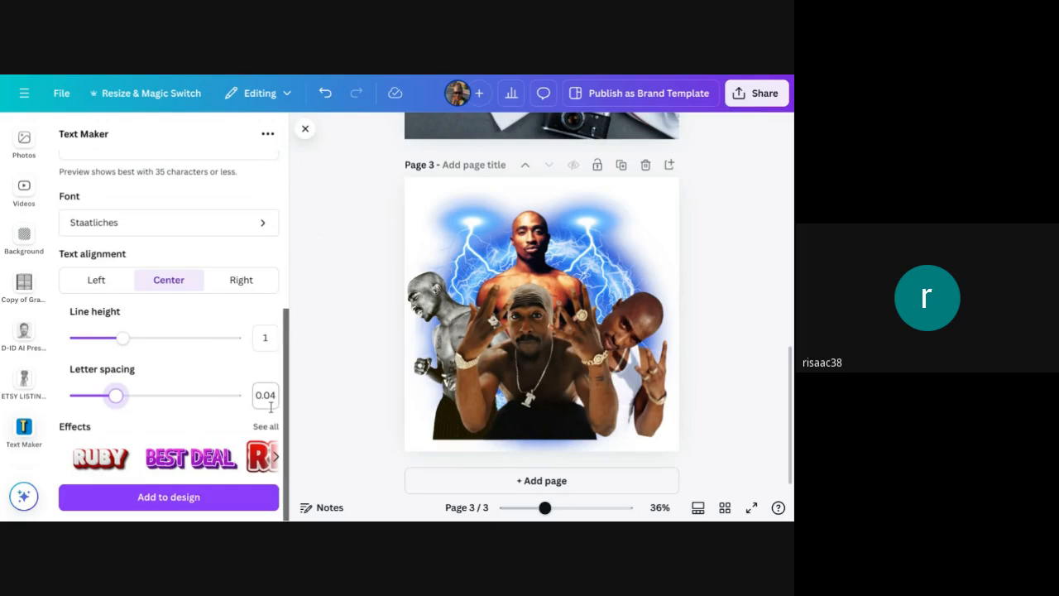
- Add the 2PAC lettering to page 3, place it above the portraits and enlarge it to span the lightning's centre
click(181, 499)
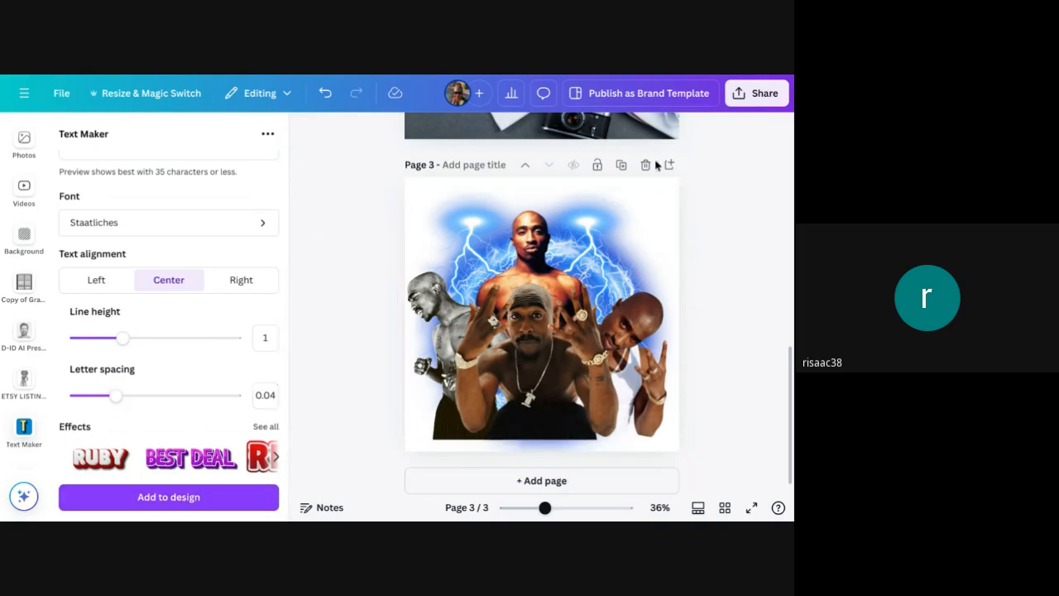
drag(552, 330, 566, 212)
drag(586, 172, 597, 165)
drag(472, 237, 447, 250)
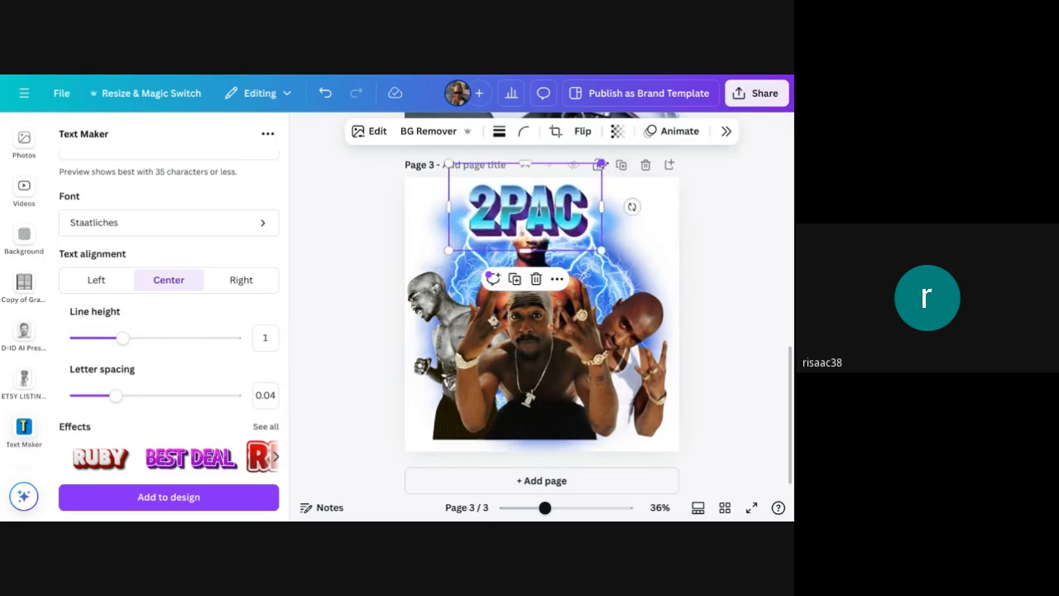
- Crop the lettering's empty upper margin to the page edge, about 6.7 × 3.2 in, and enlarge the lettering slightly
drag(525, 165, 526, 177)
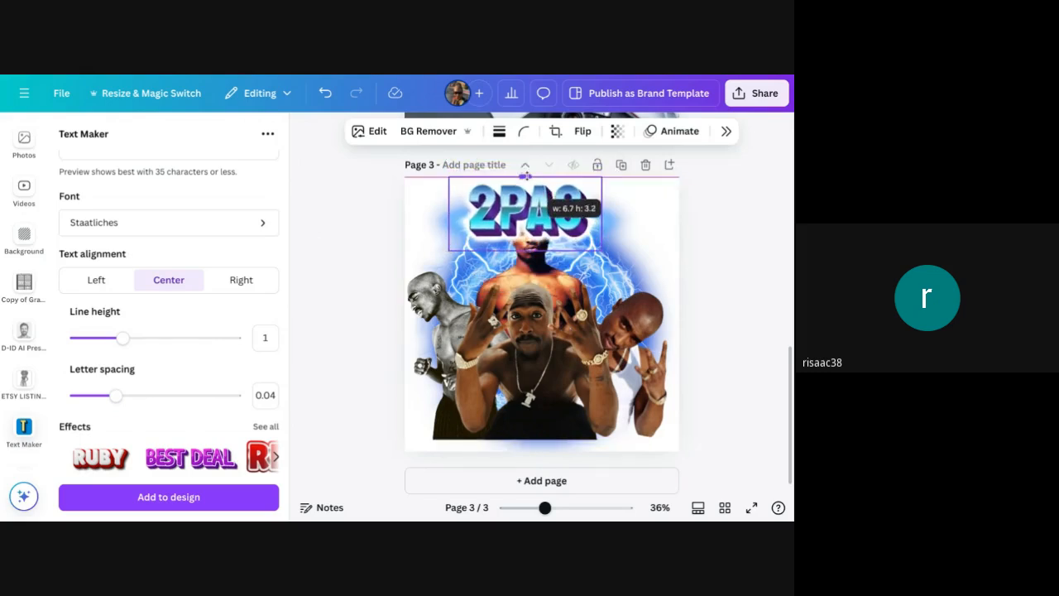
drag(601, 177, 610, 171)
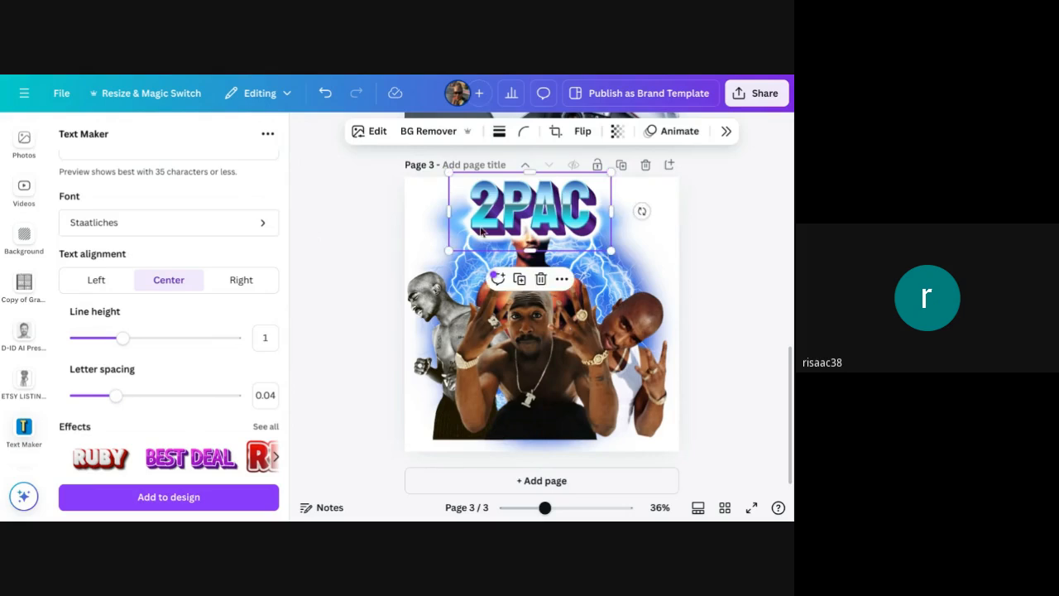
drag(552, 223, 552, 222)
- Try to send the portrait group one layer backward, and undo the layer change
click(551, 221)
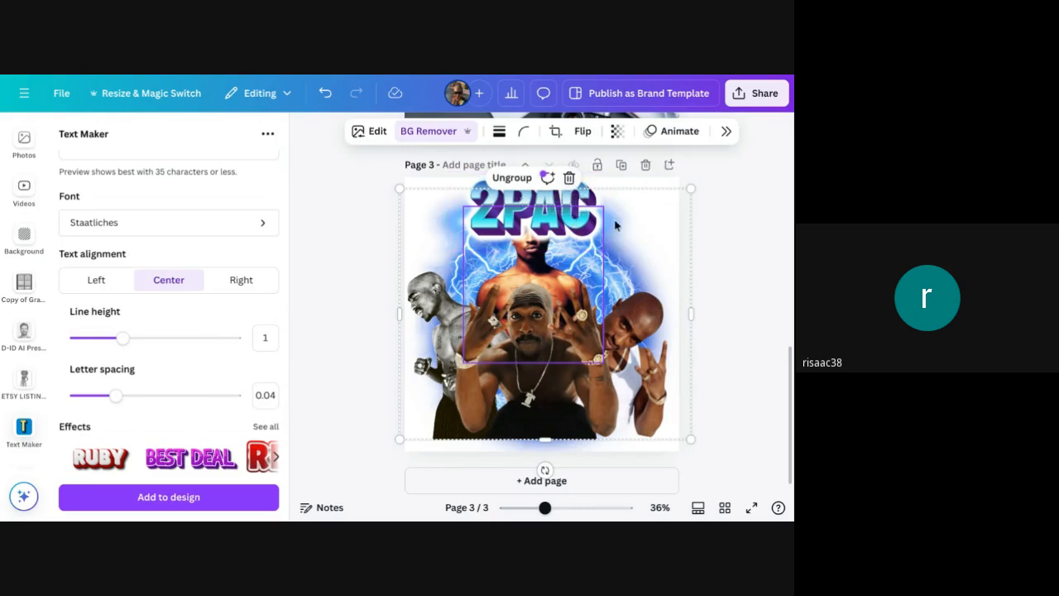
right_click(602, 205)
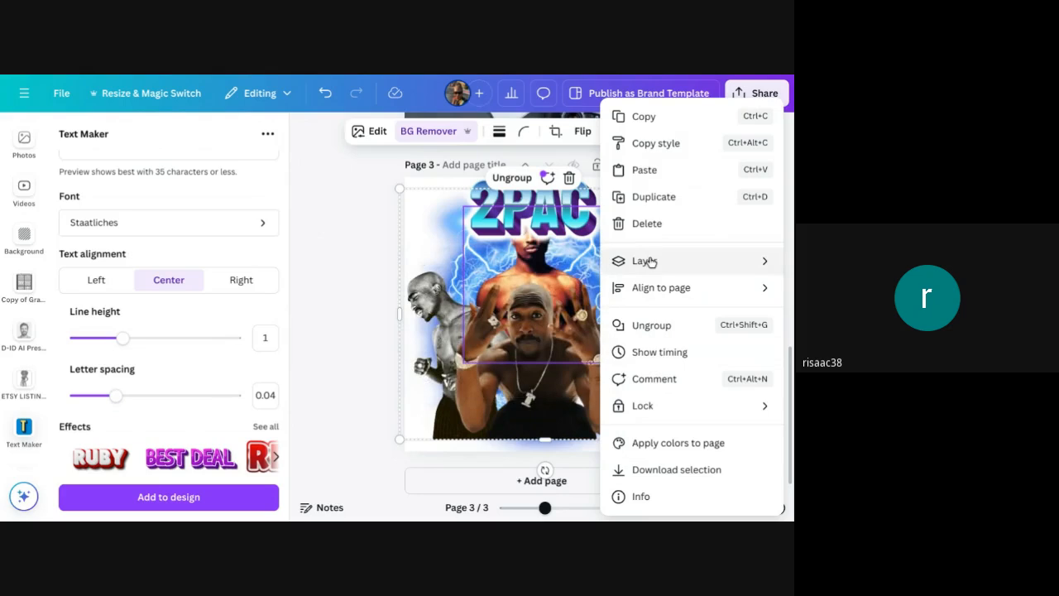
mouse_move(651, 263)
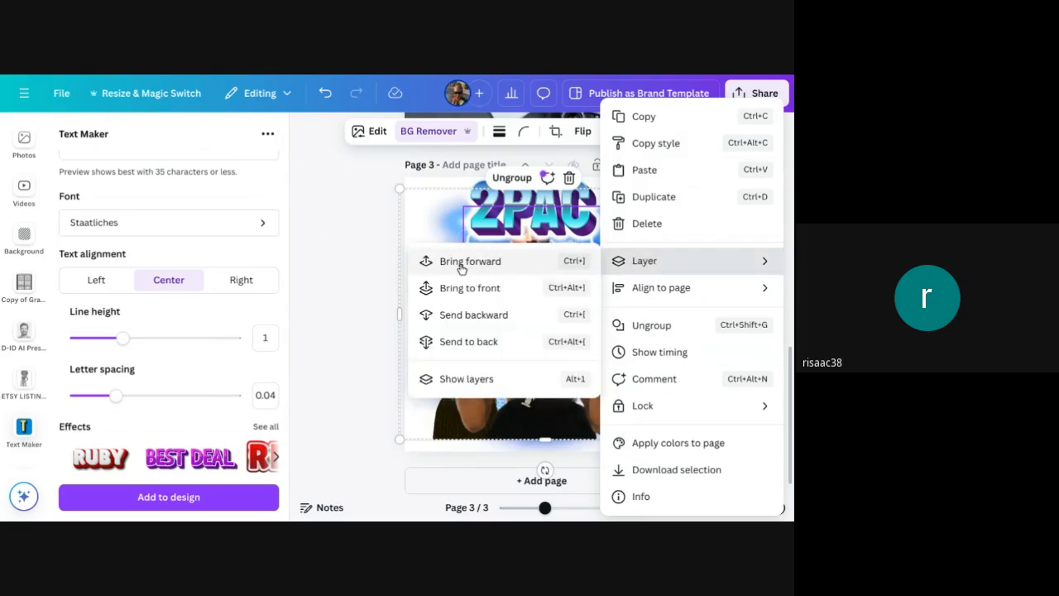
click(459, 317)
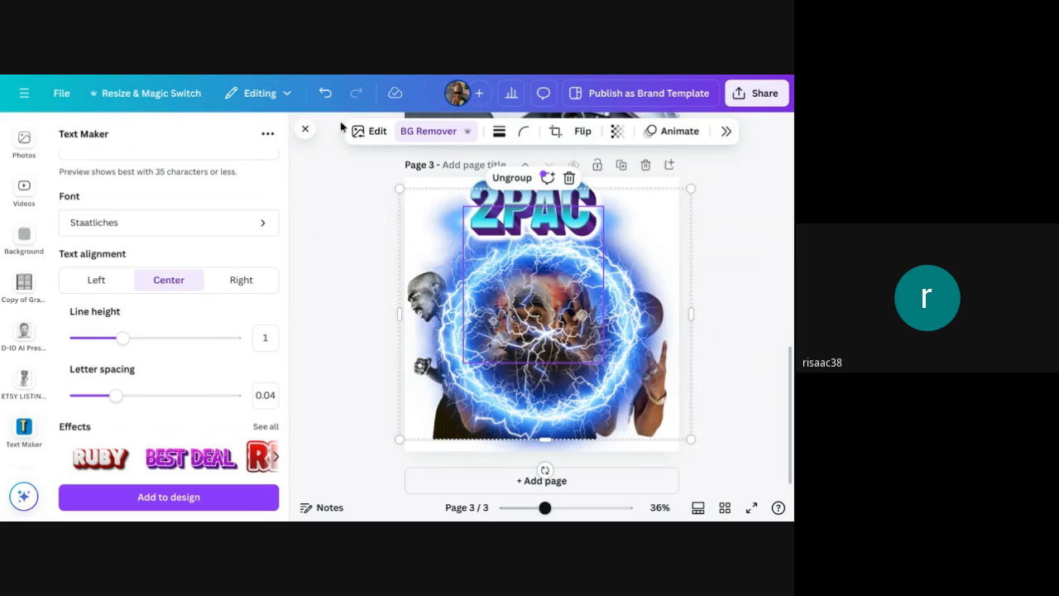
click(325, 93)
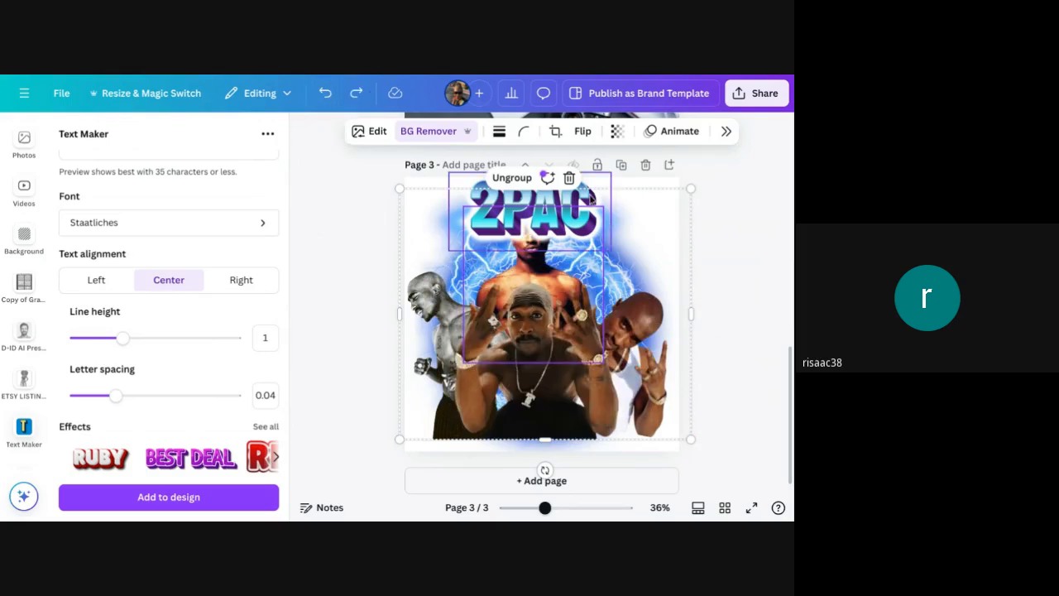
- Move the grouped photos above the 2PAC title in the layer order on page 3
click(588, 194)
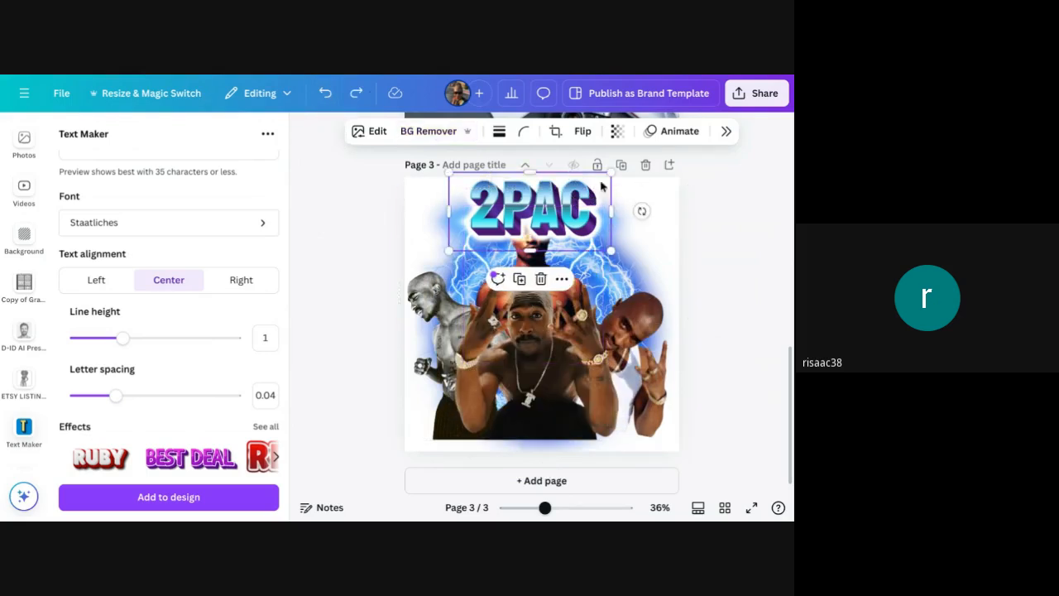
click(728, 133)
scroll(734, 403, down, 5)
scroll(733, 402, down, 3)
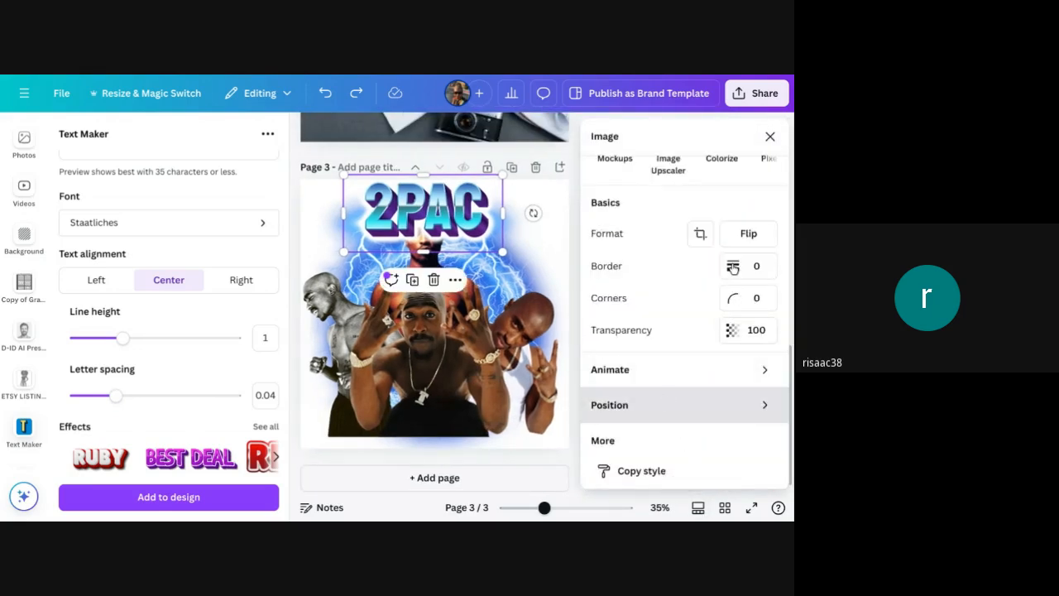
click(679, 405)
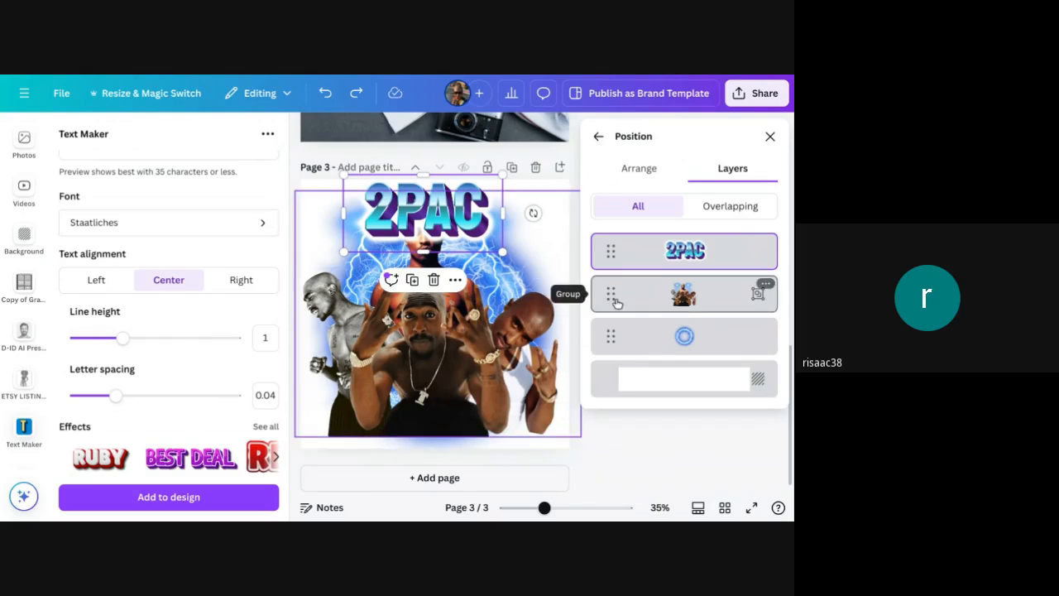
drag(611, 298, 593, 258)
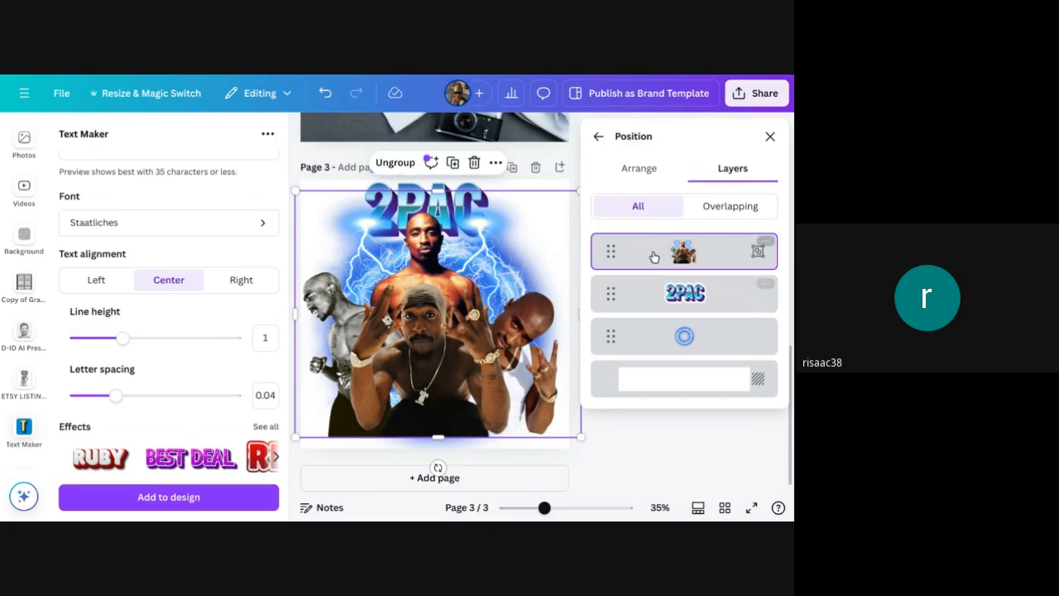
- Shift the photo group slightly down so the head overlaps only the lower part of the 2PAC title
drag(504, 270, 505, 273)
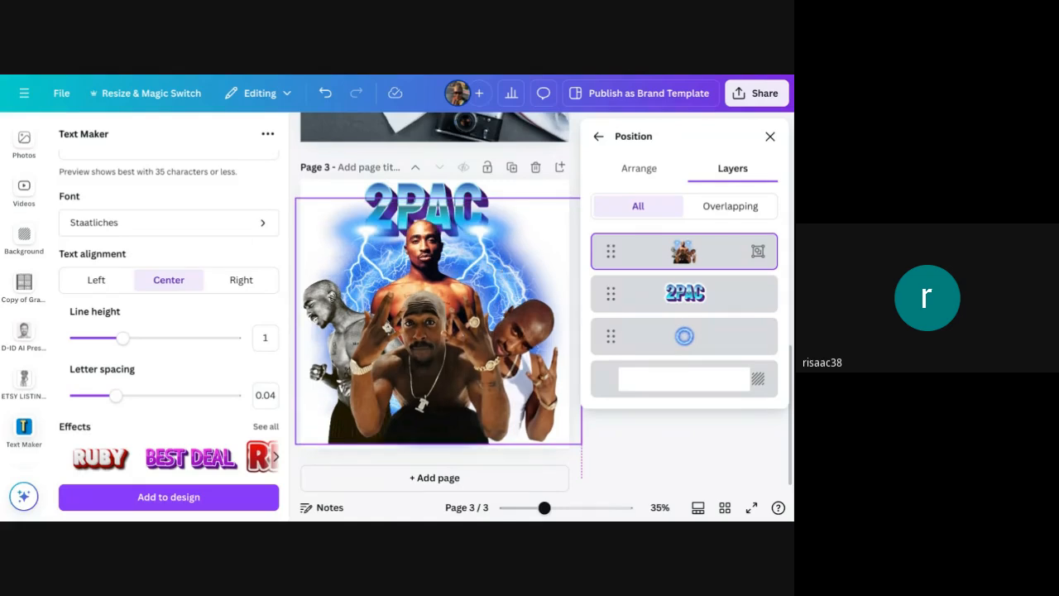
drag(505, 274, 506, 278)
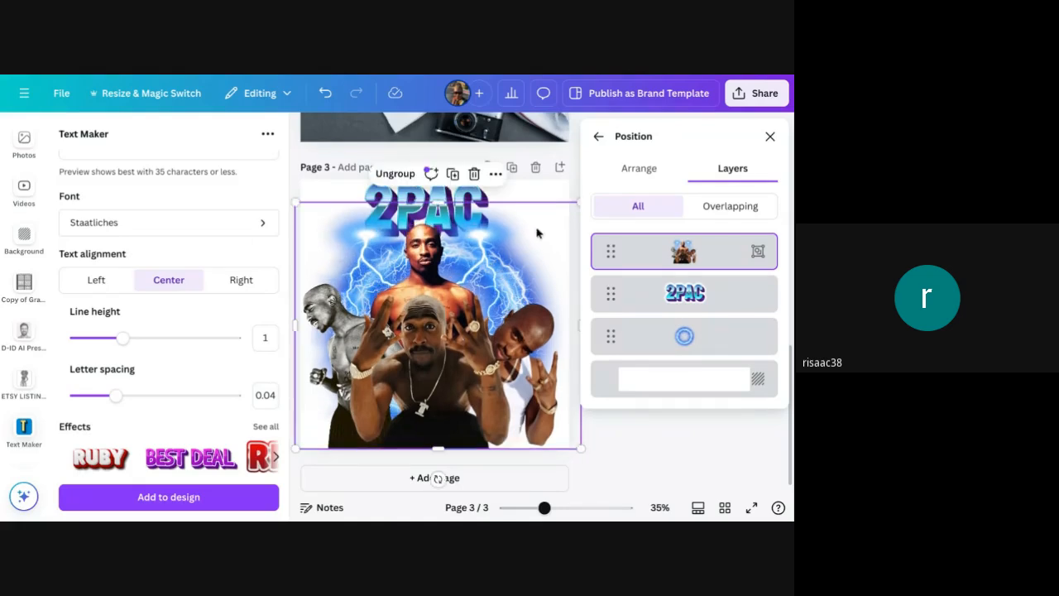
click(485, 197)
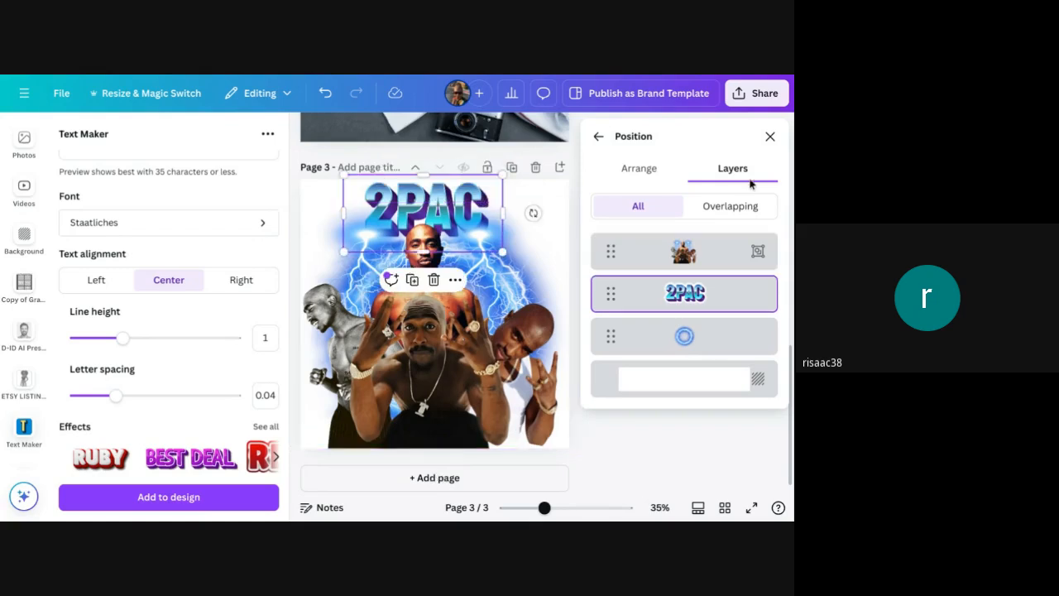
click(770, 135)
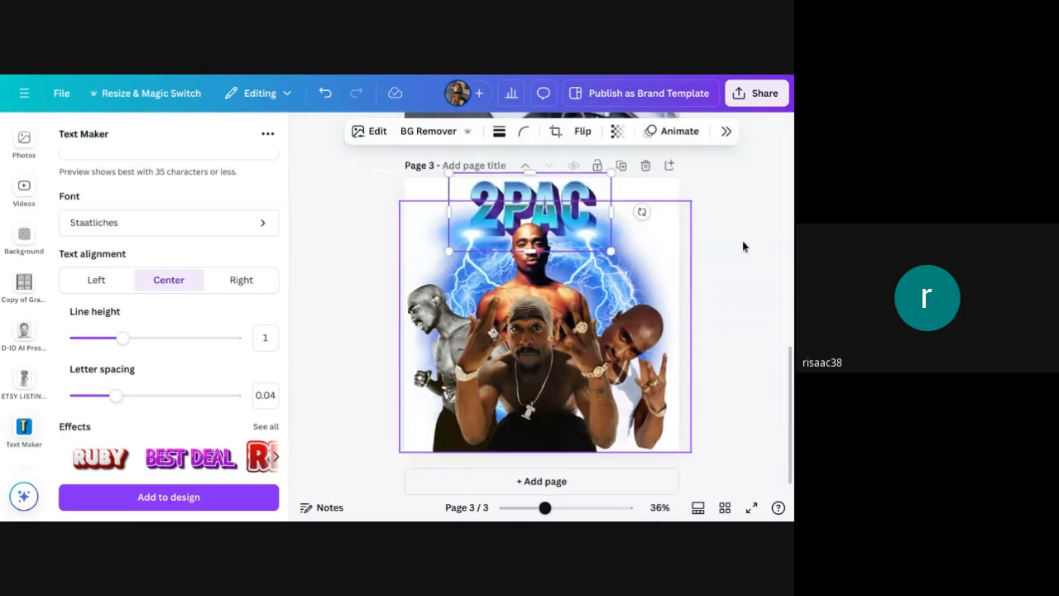
- Scale the photo group down slightly and reposition it higher, under the 2PAC title
click(538, 380)
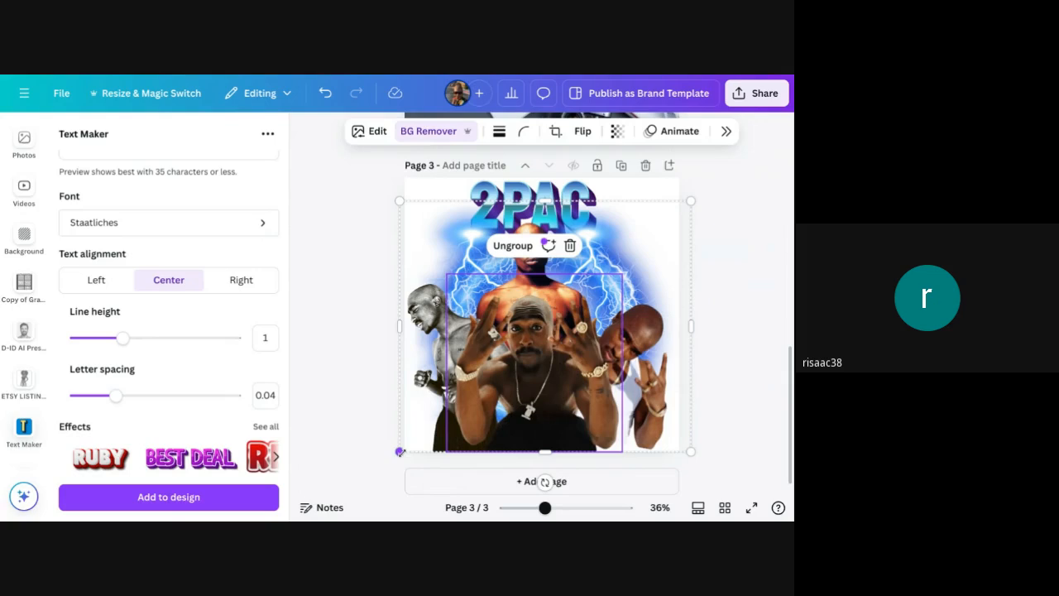
drag(399, 451, 411, 442)
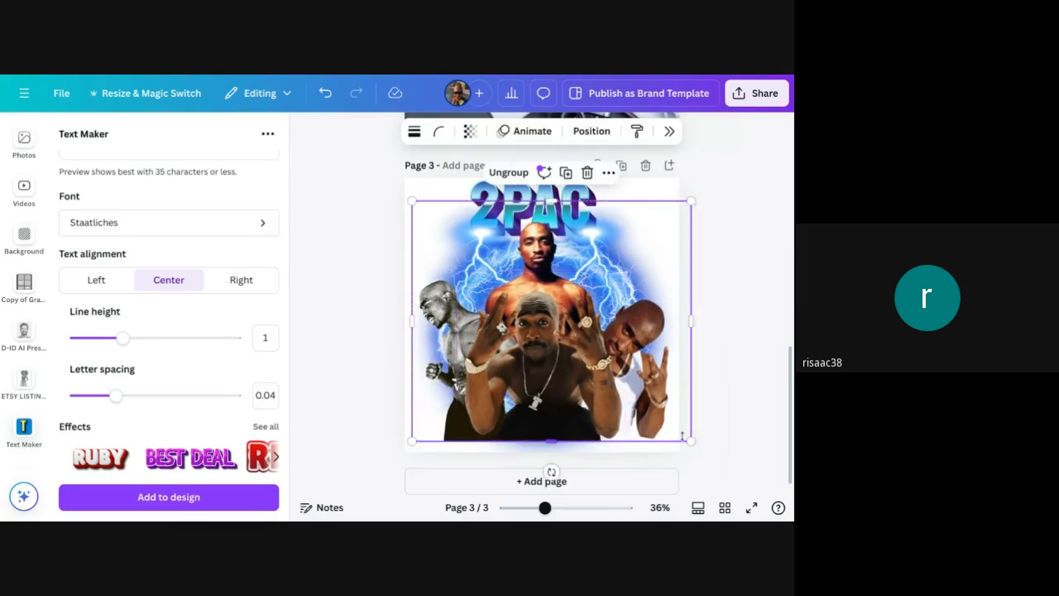
drag(694, 442, 682, 433)
drag(622, 413, 625, 416)
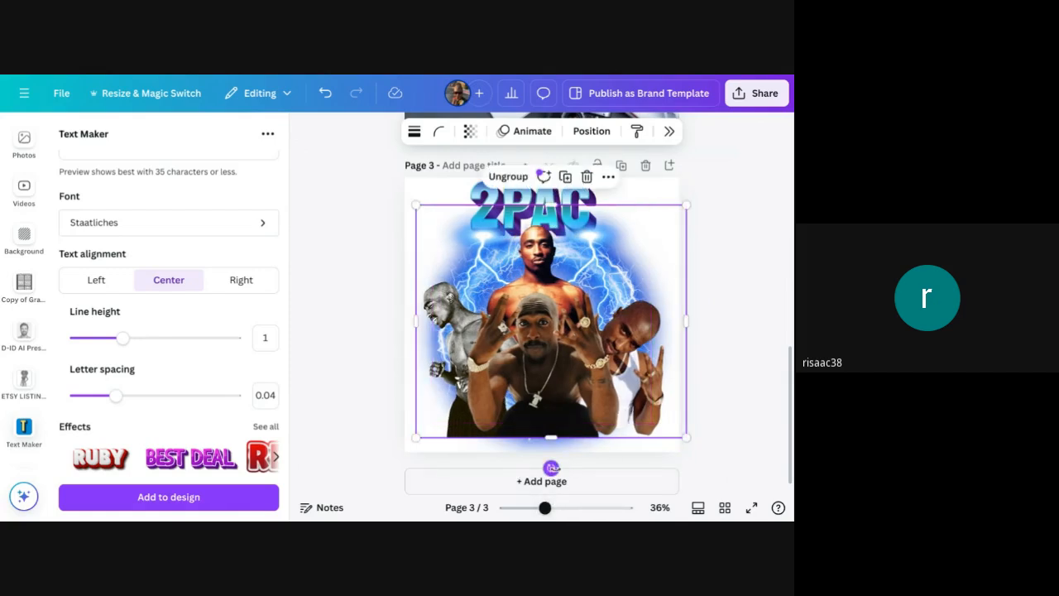
drag(551, 467, 552, 469)
drag(554, 423, 551, 407)
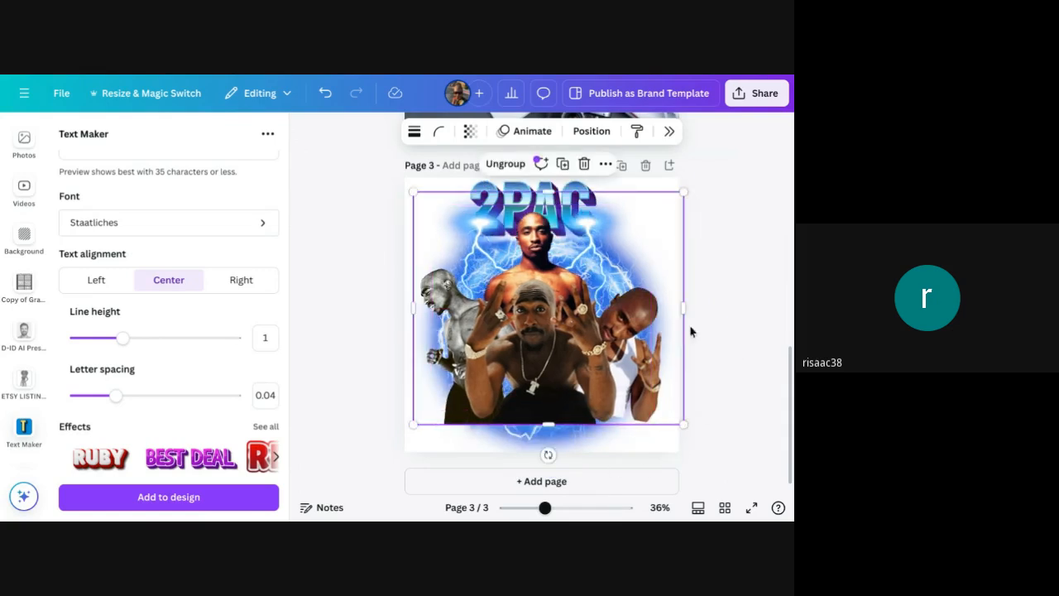
- Ungroup the photos and lightning bolts so each can be layered separately
click(776, 285)
click(607, 264)
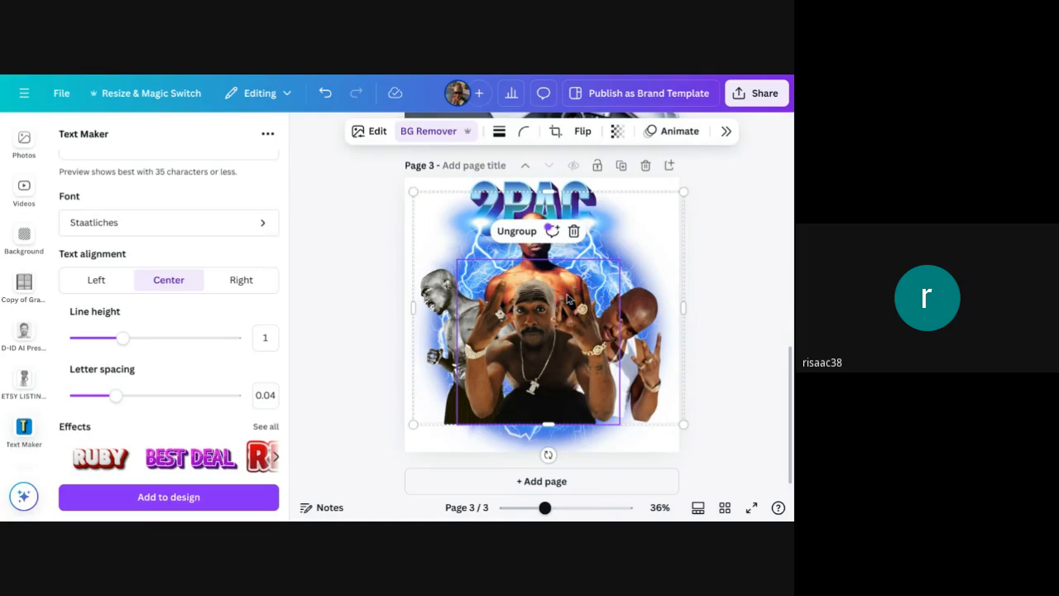
click(517, 231)
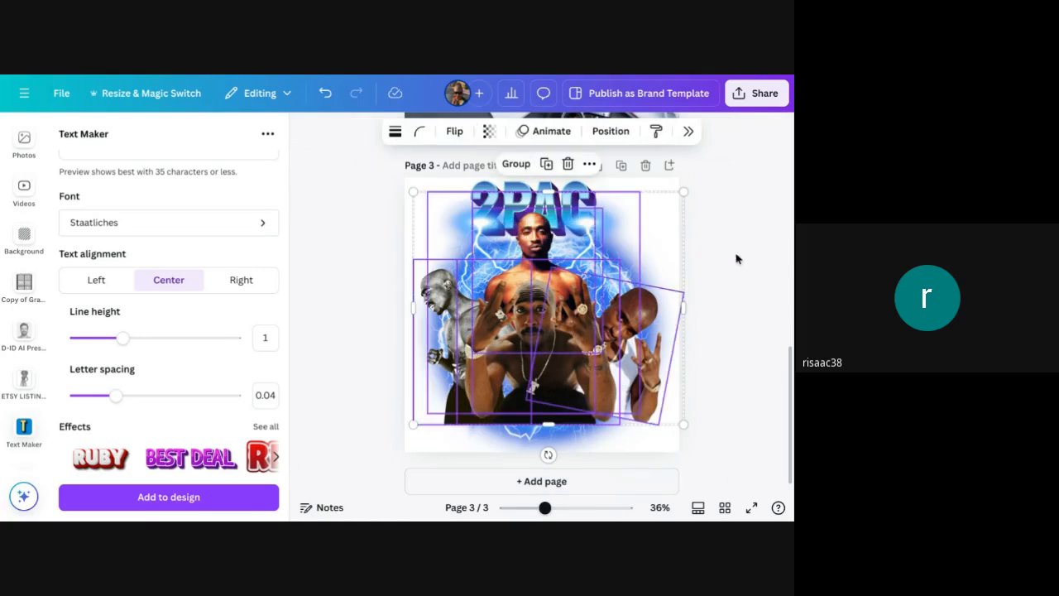
click(764, 245)
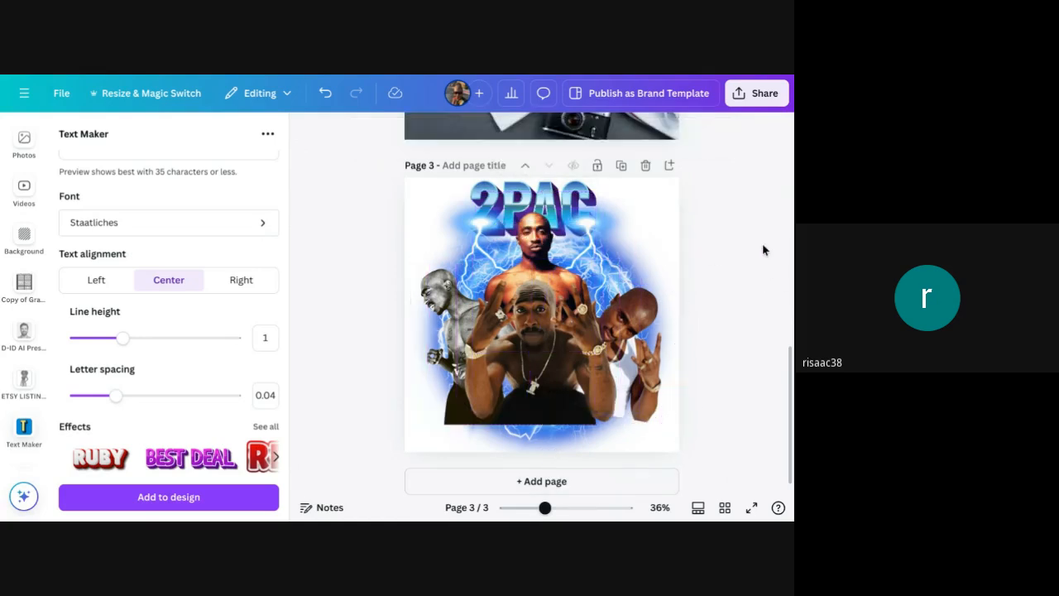
- Move the 2PAC title layer above the two lightning bolts, directly behind the shirtless portrait at the back
click(593, 245)
click(727, 134)
scroll(686, 410, down, 5)
scroll(687, 419, down, 3)
scroll(676, 383, down, 1)
scroll(669, 431, down, 2)
click(657, 402)
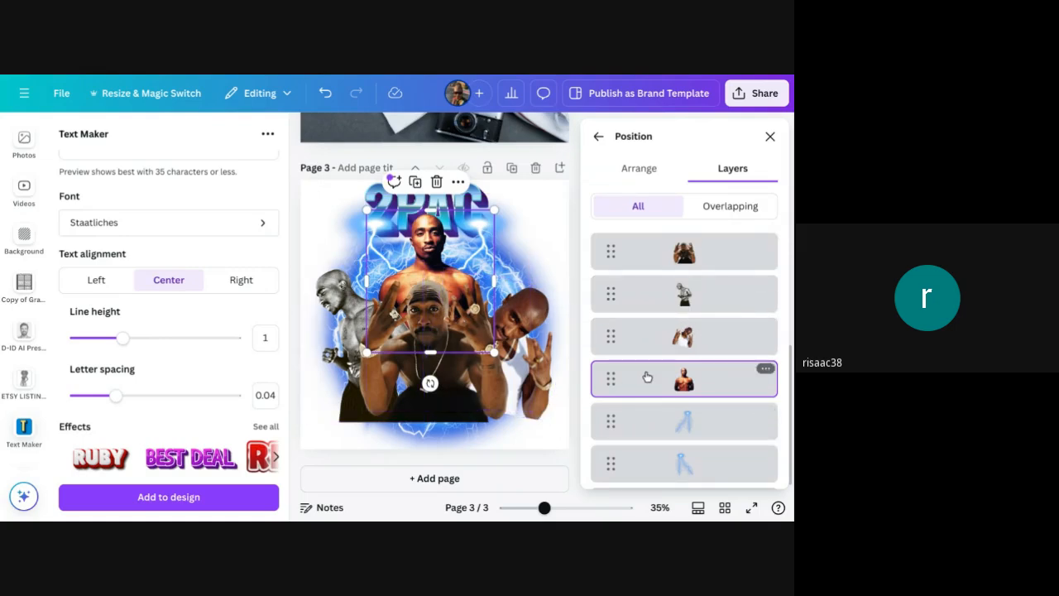
scroll(648, 385, down, 2)
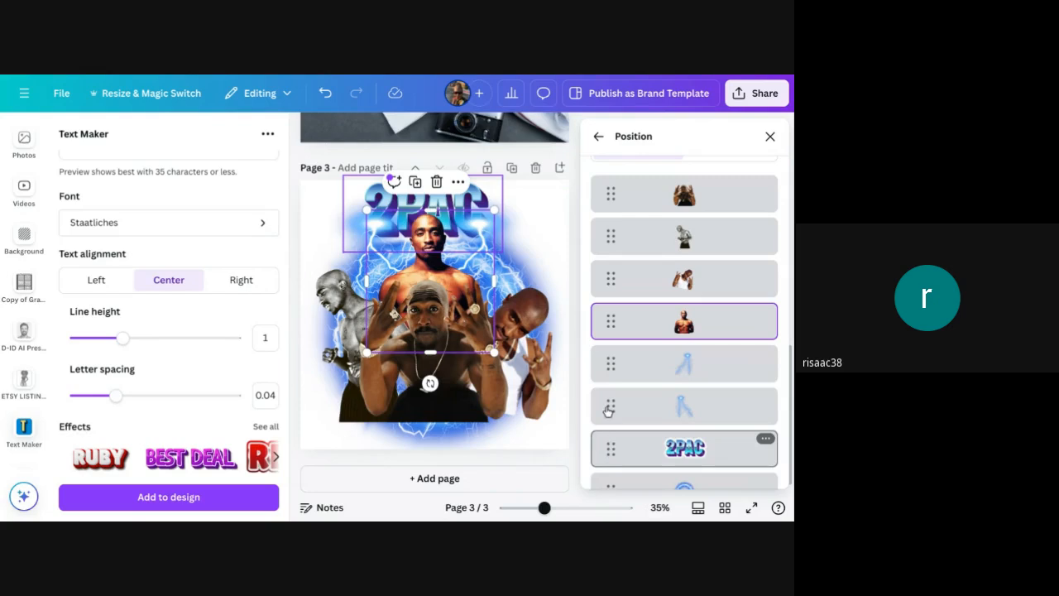
click(611, 448)
drag(610, 455, 629, 331)
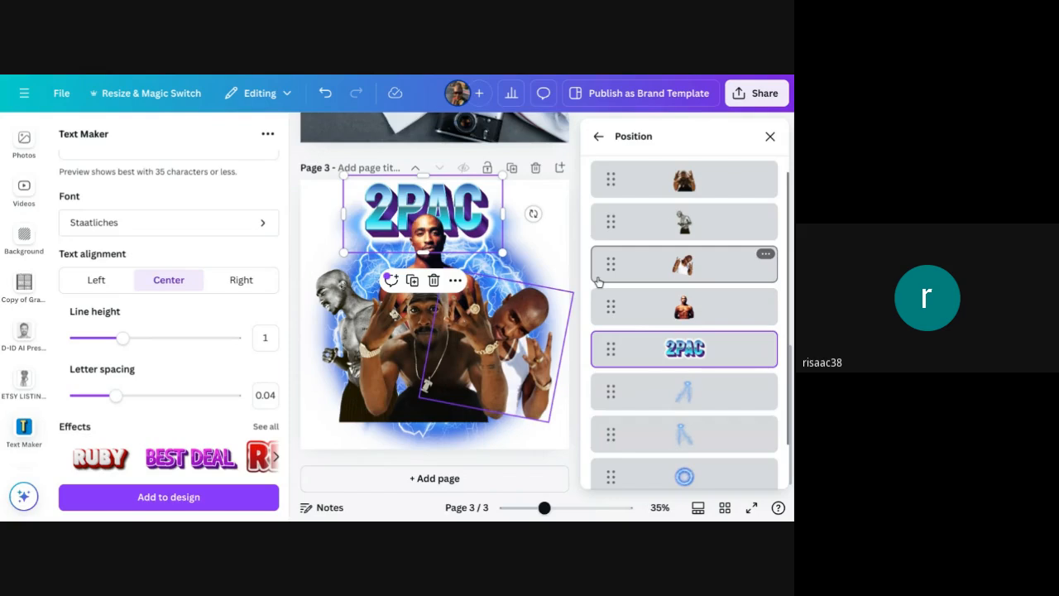
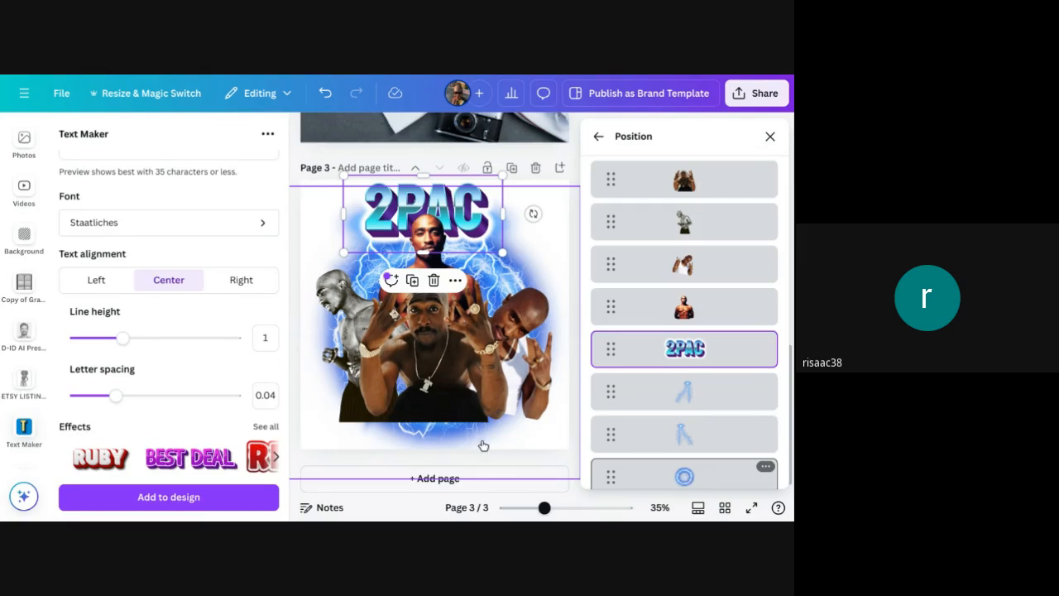
- Shrink the circular blue lightning graphic behind the photos to the width of the page
click(416, 440)
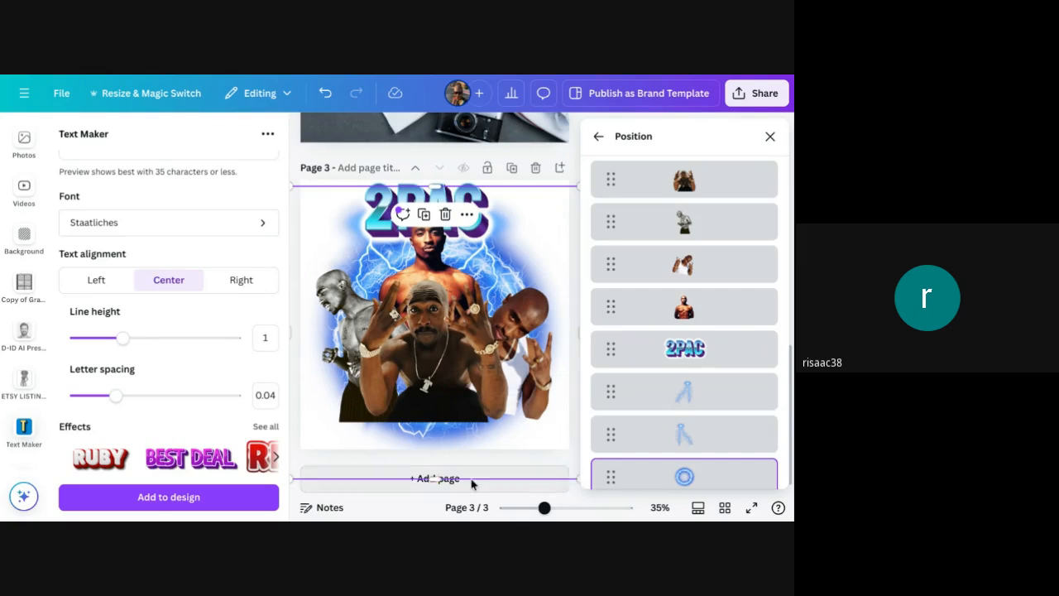
scroll(544, 452, down, 1)
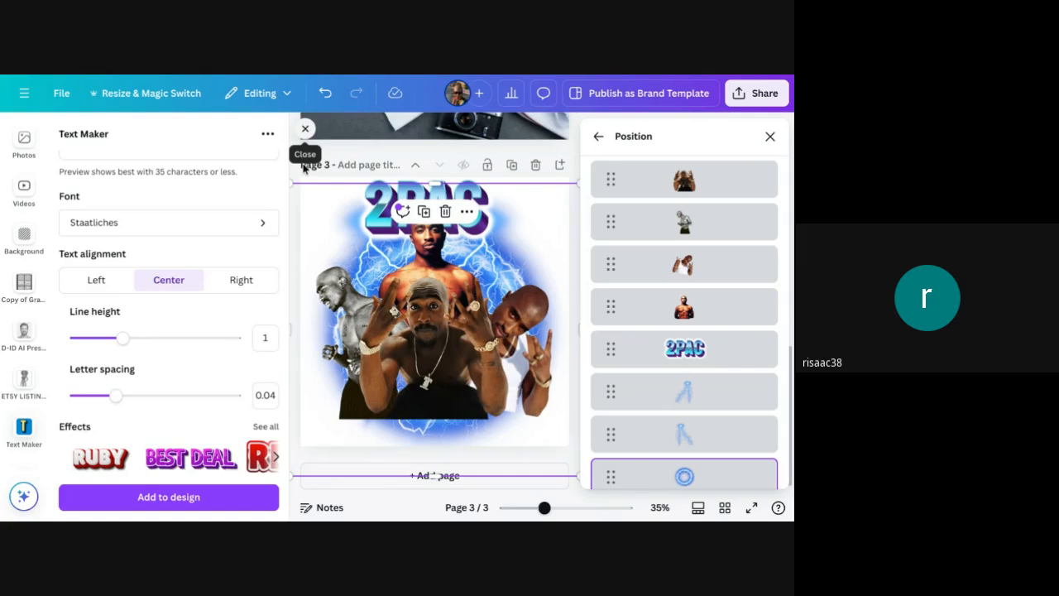
click(304, 128)
drag(273, 479, 282, 468)
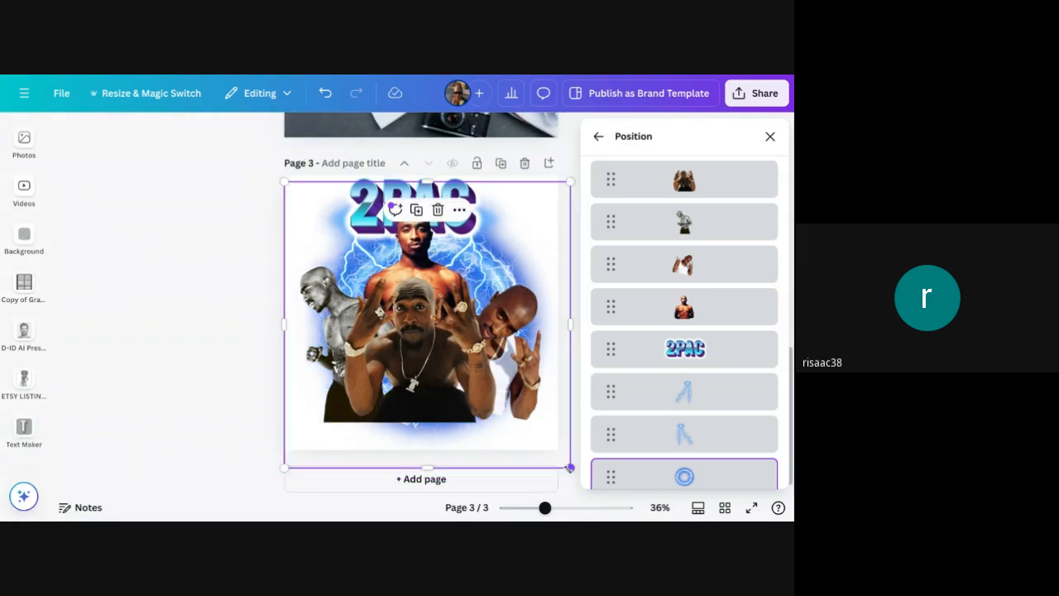
drag(569, 468, 557, 455)
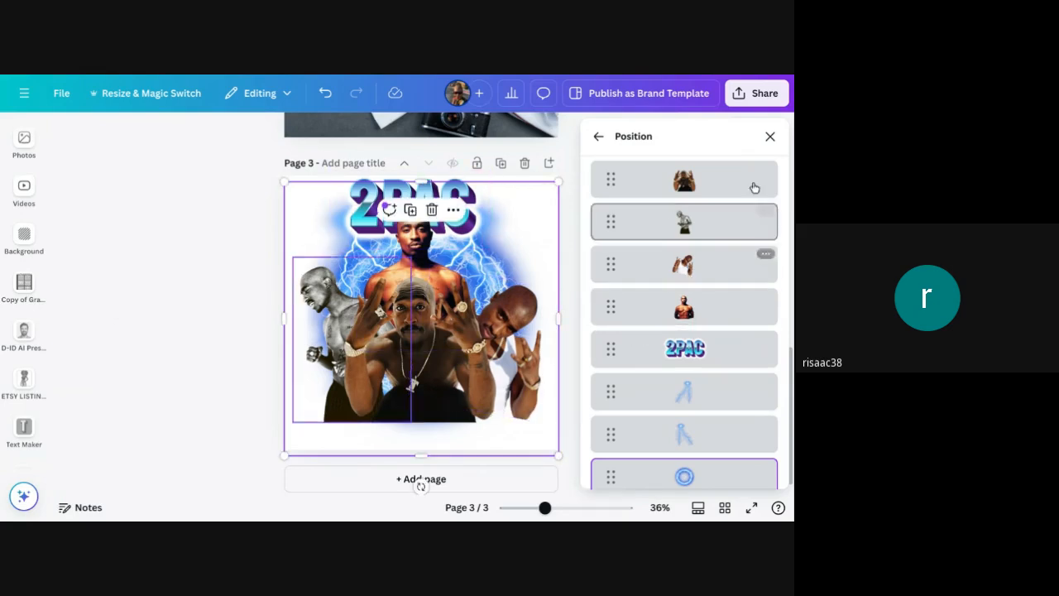
click(771, 138)
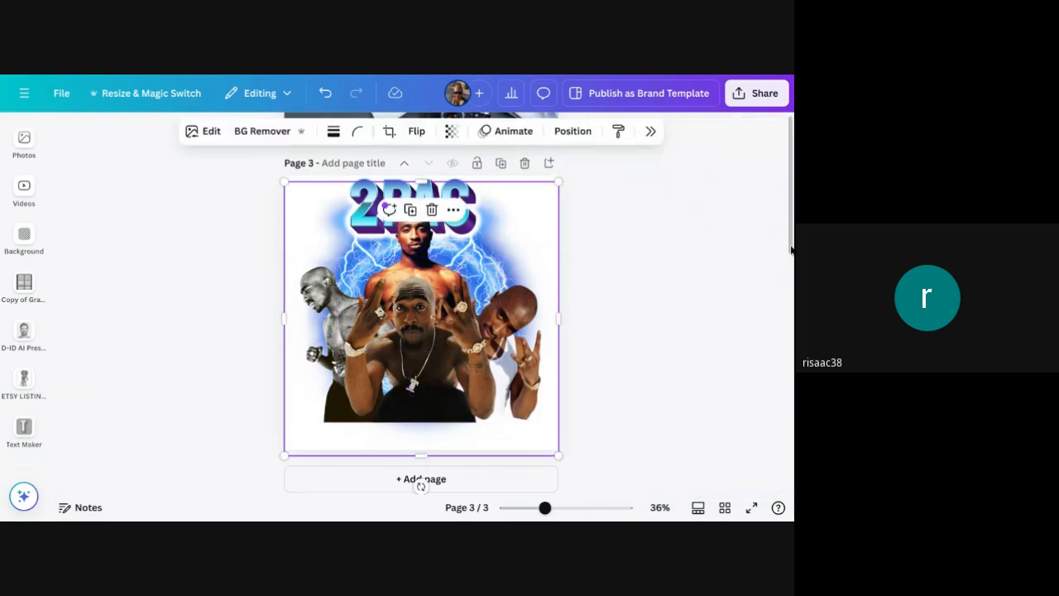
click(682, 256)
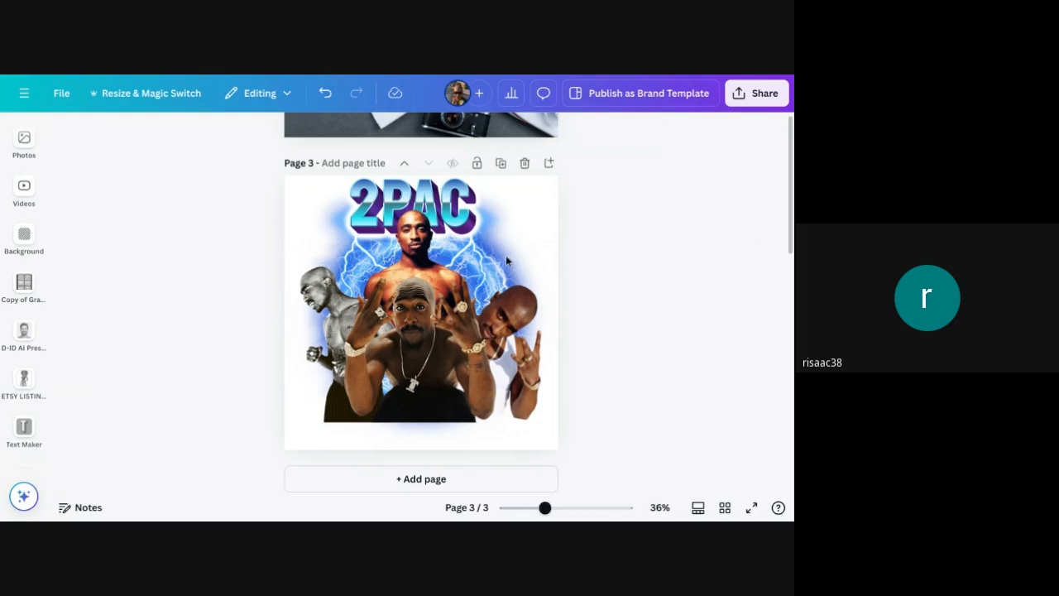
- Search the elements library for "blue blur", replacing the previous search term
click(31, 185)
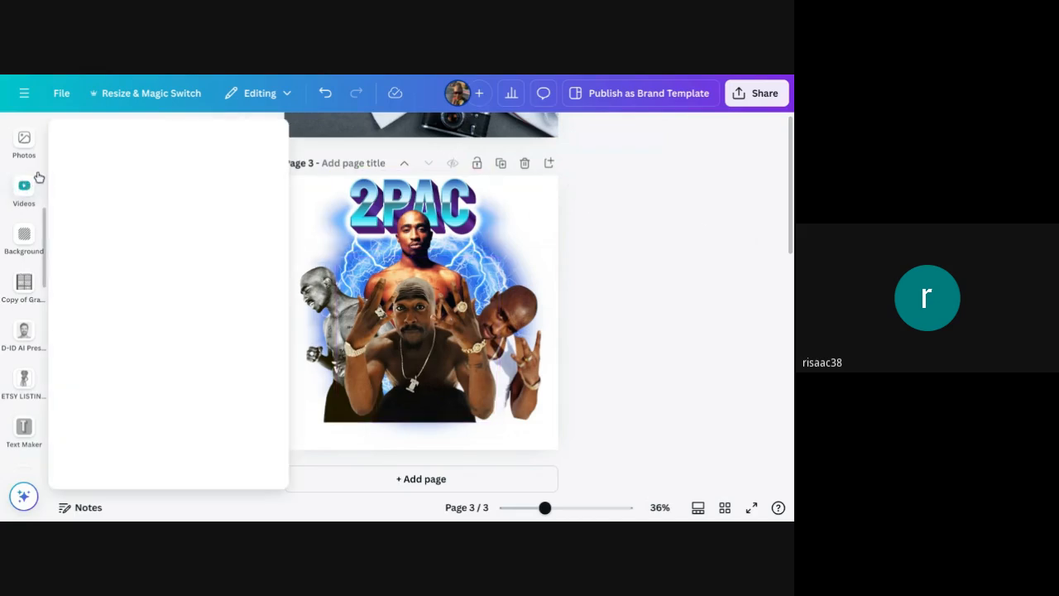
scroll(31, 207, up, 5)
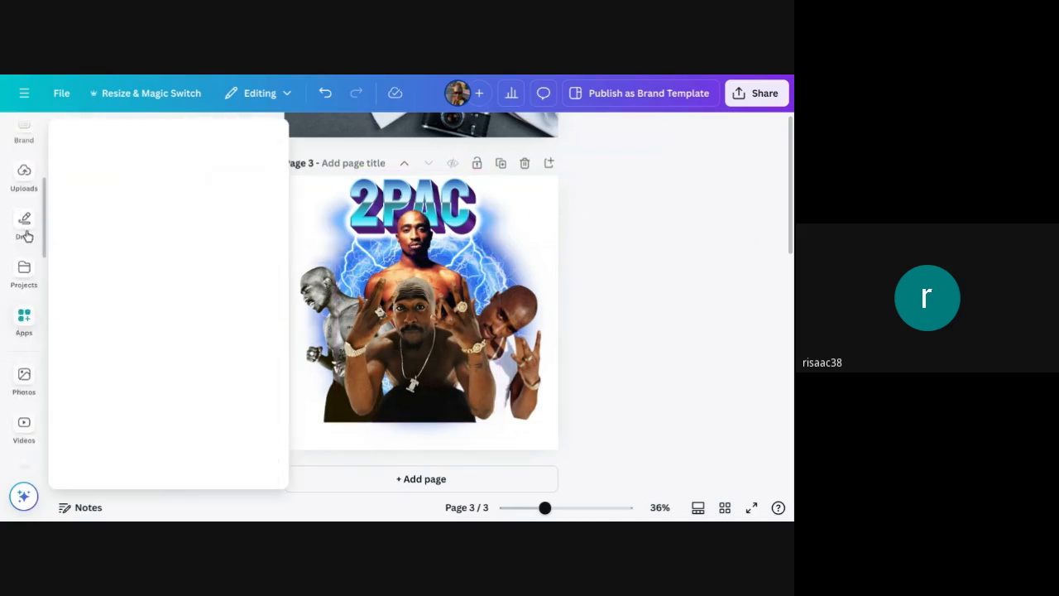
click(33, 281)
scroll(37, 248, up, 4)
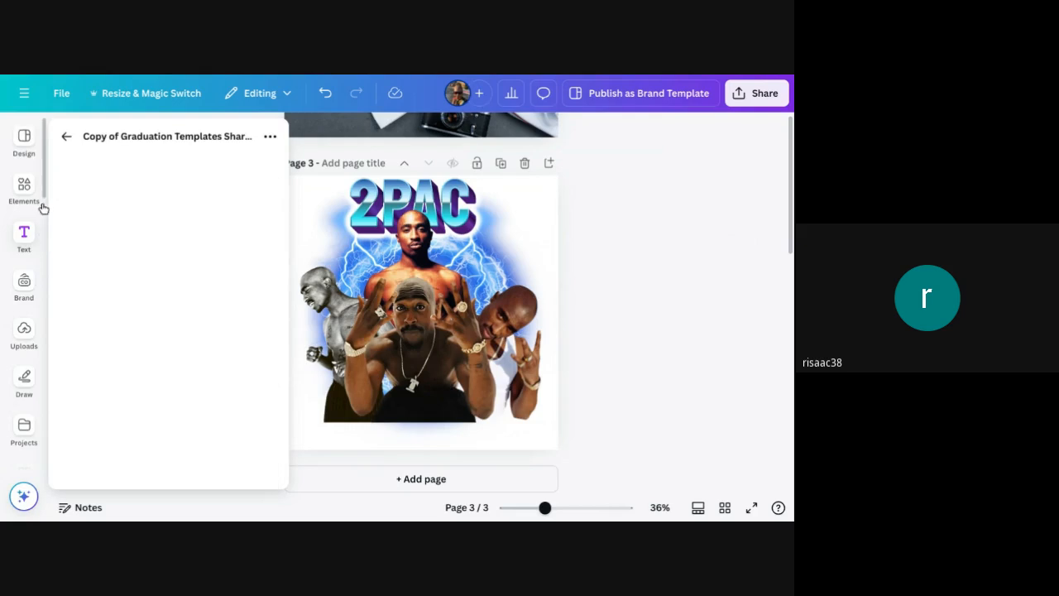
click(27, 195)
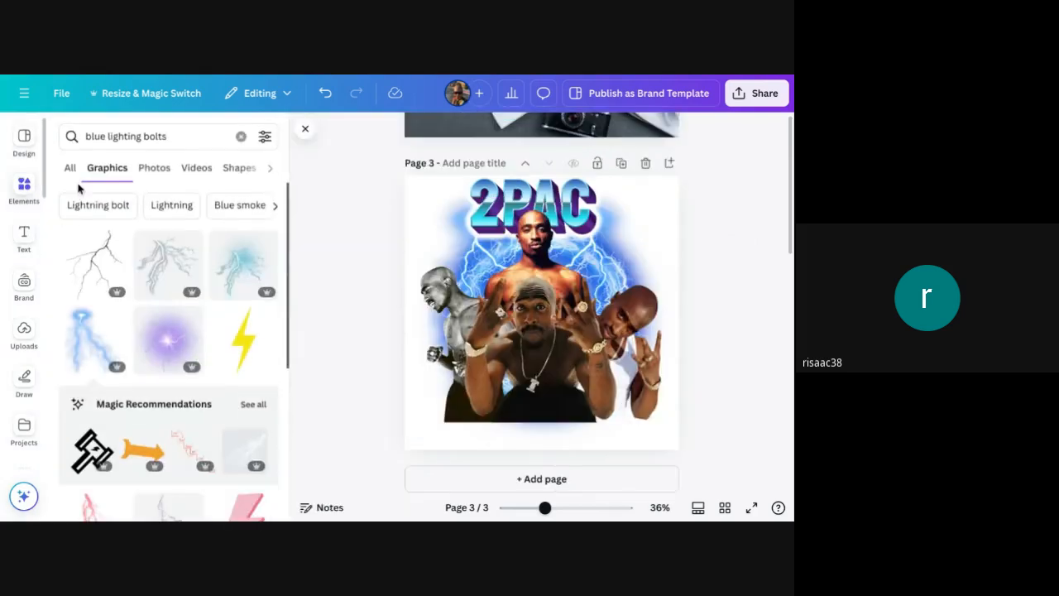
click(241, 137)
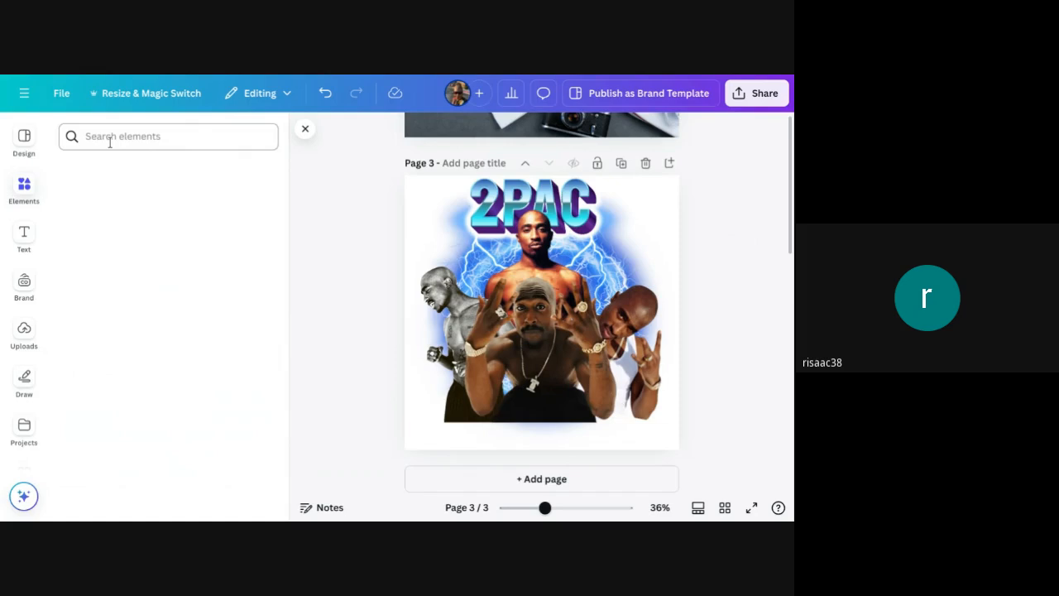
click(109, 139)
text(blur)
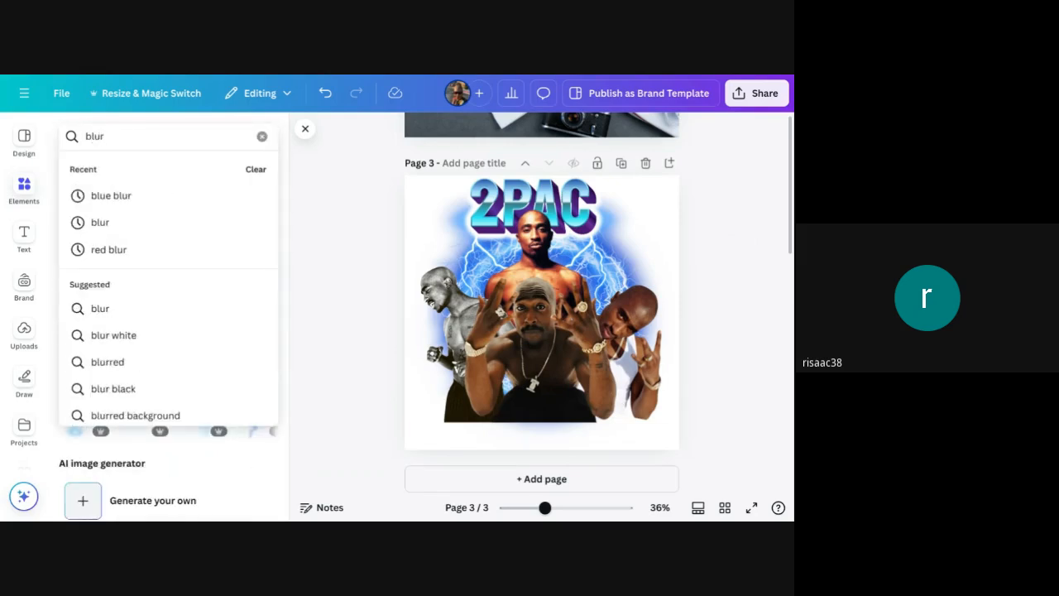
key(BackSpace)
text(e blur)
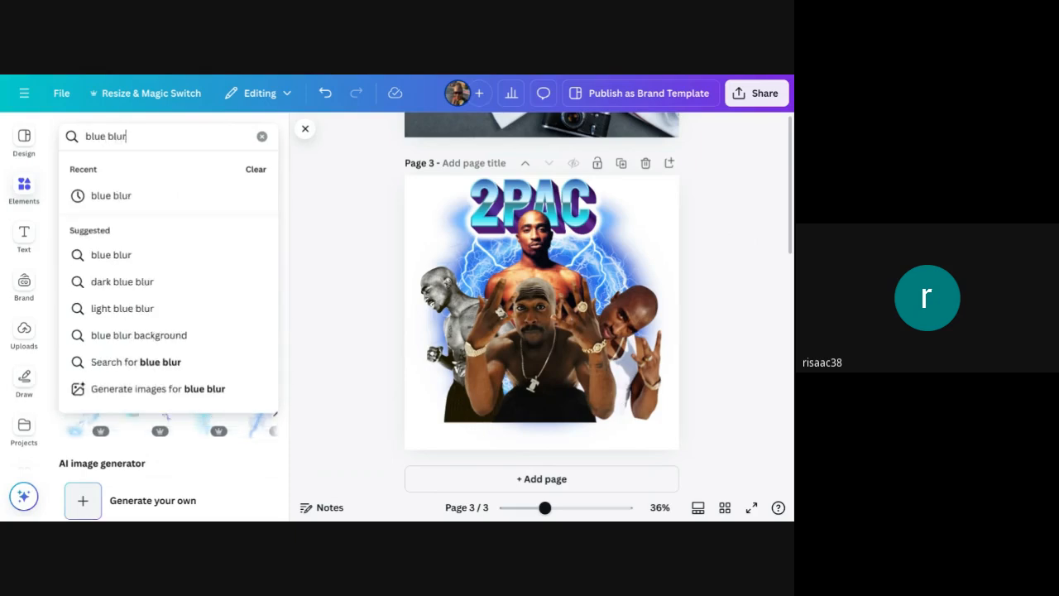
click(114, 198)
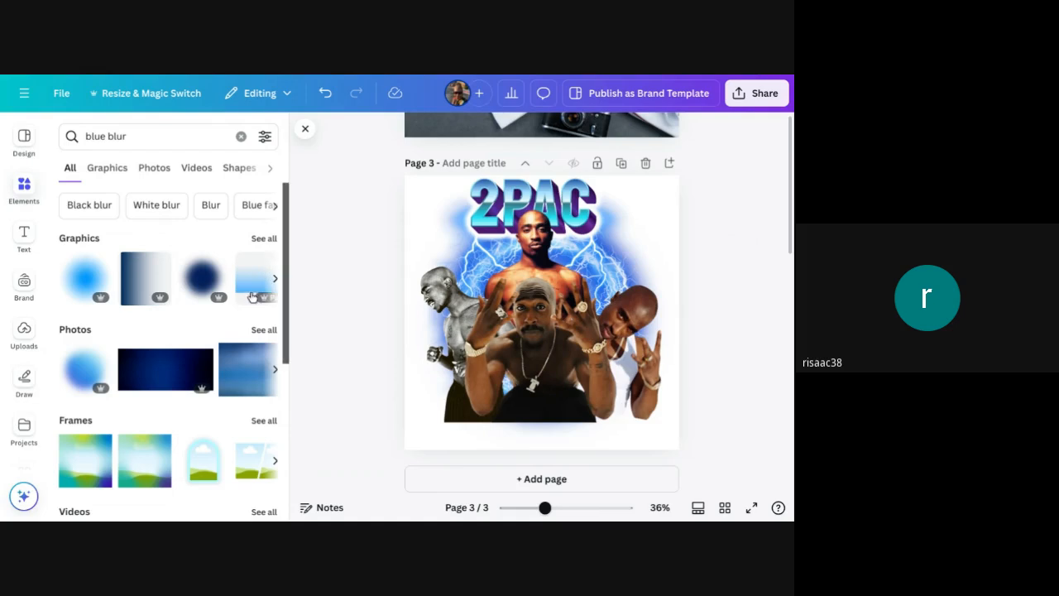
- Add the bright blue horizontal blur graphic across the photos' bottom edge and place a duplicate of it alongside
click(263, 239)
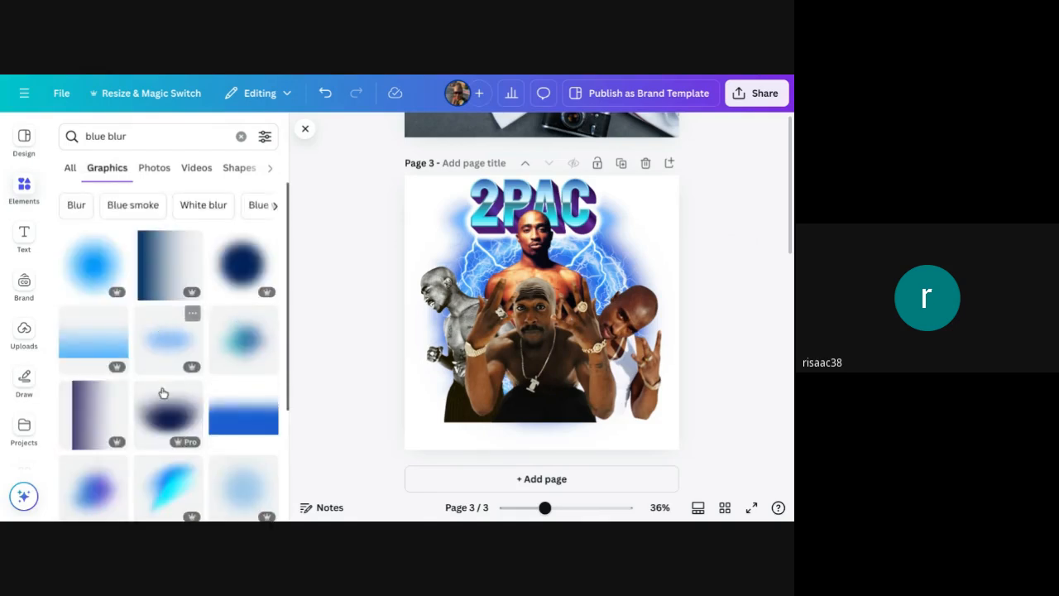
scroll(166, 389, down, 3)
scroll(169, 372, down, 3)
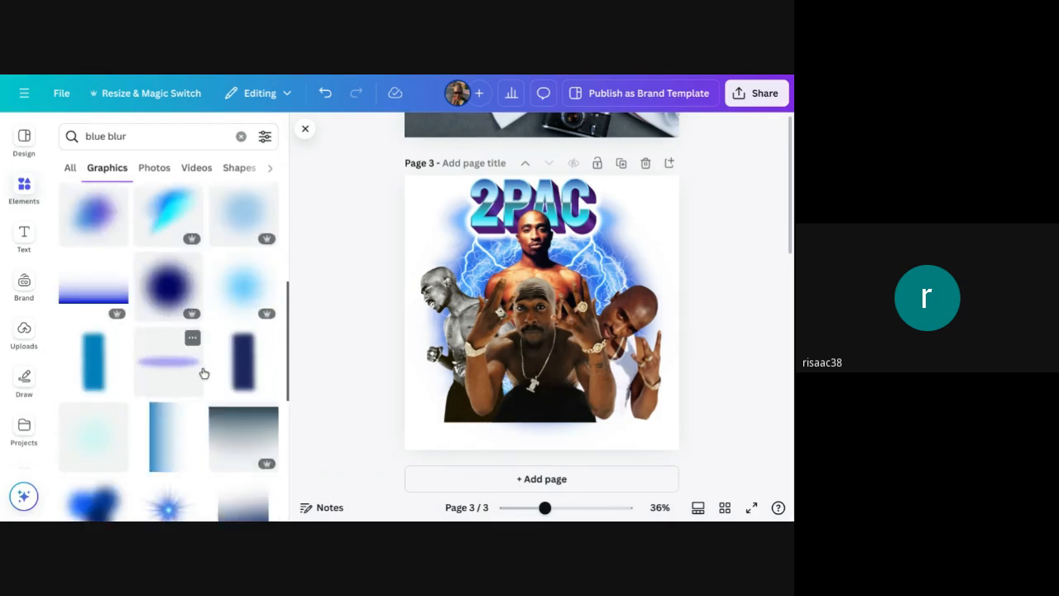
scroll(204, 373, down, 5)
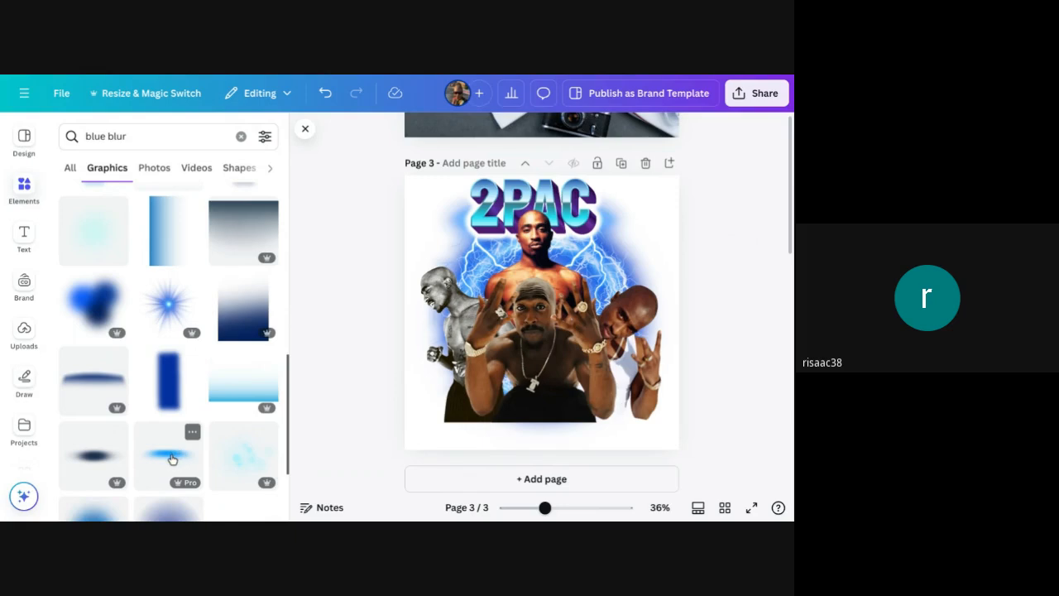
mouse_move(558, 321)
mouse_down()
mouse_move(510, 418)
mouse_move(557, 416)
mouse_up()
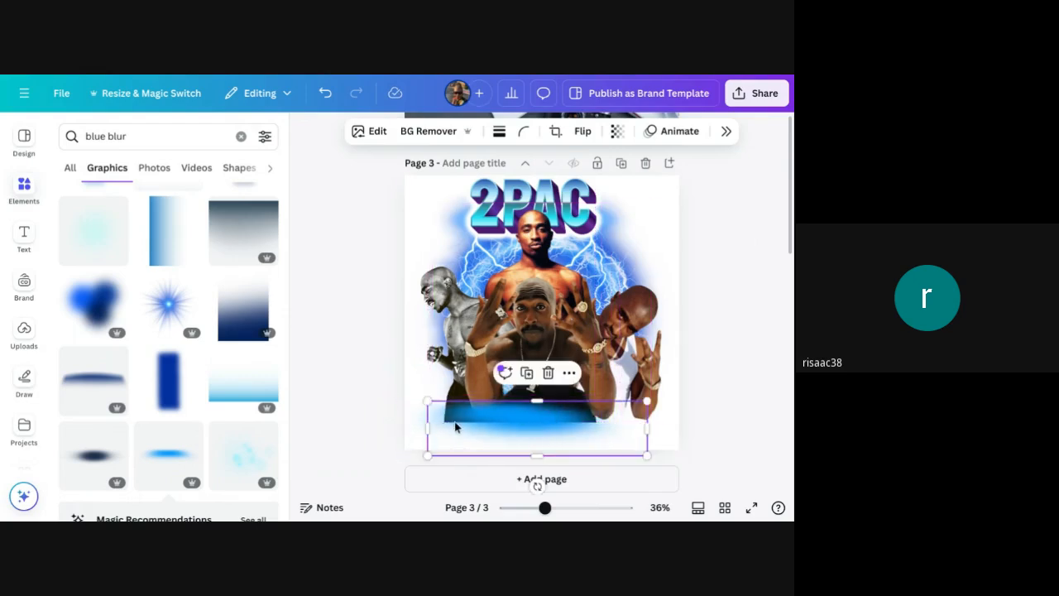
mouse_move(456, 423)
mouse_down()
mouse_move(532, 428)
mouse_move(463, 421)
mouse_move(476, 421)
mouse_up()
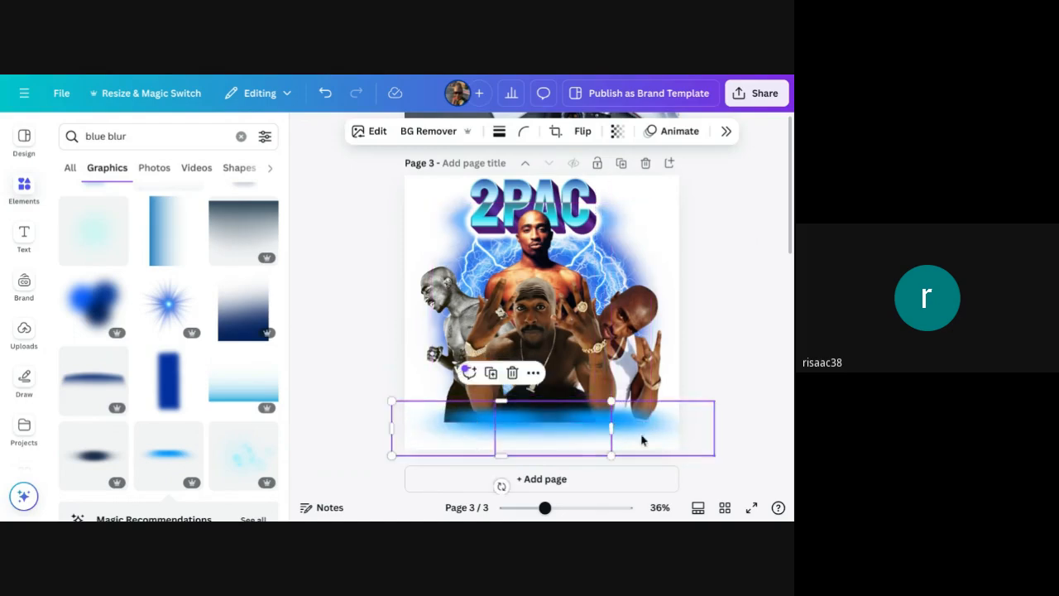
- Delete both bright blue blur graphics from the bottom of the collage
click(652, 439)
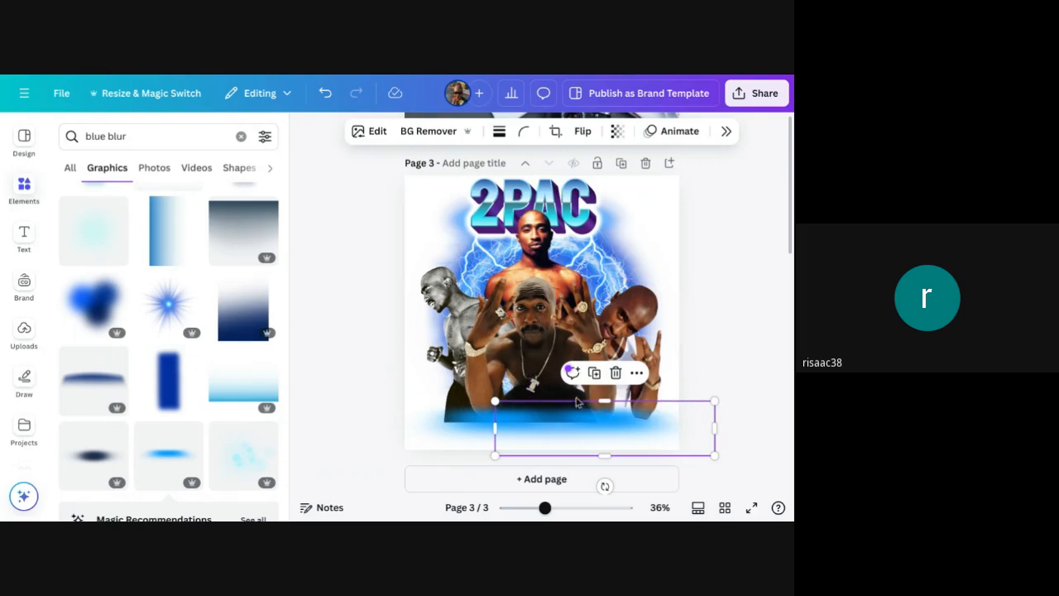
click(616, 374)
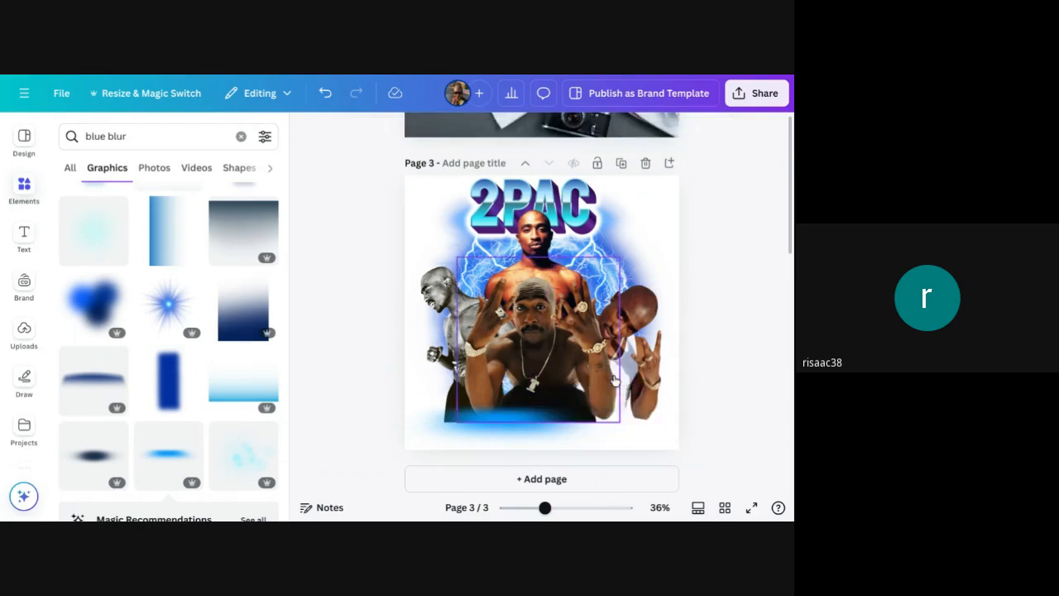
click(509, 423)
click(513, 373)
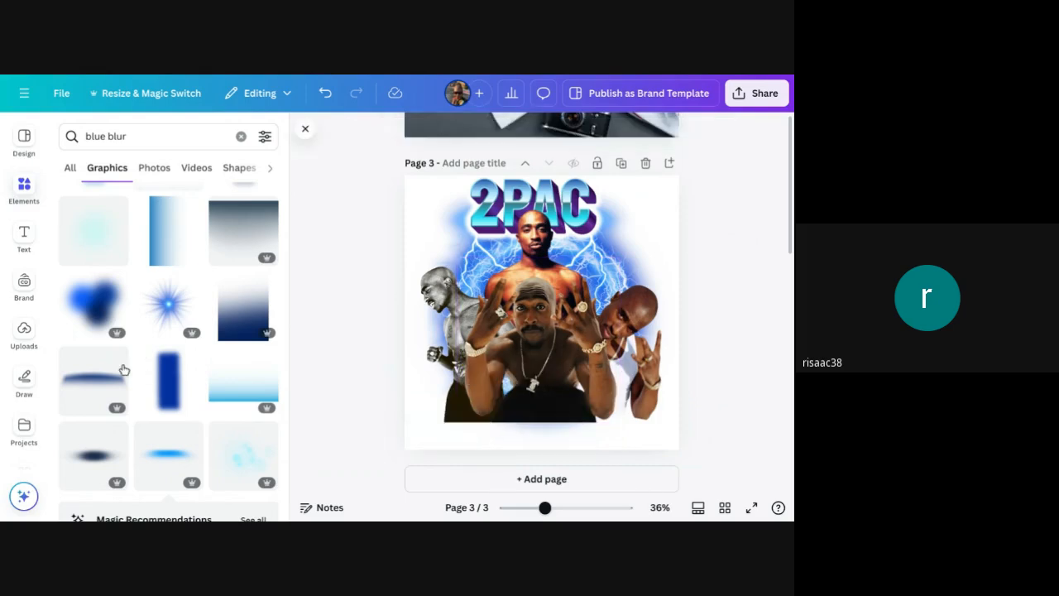
- Search the graphics library for "black blur" in place of the blue one
scroll(119, 402, down, 1)
scroll(119, 402, down, 1)
scroll(132, 407, up, 4)
scroll(132, 407, up, 5)
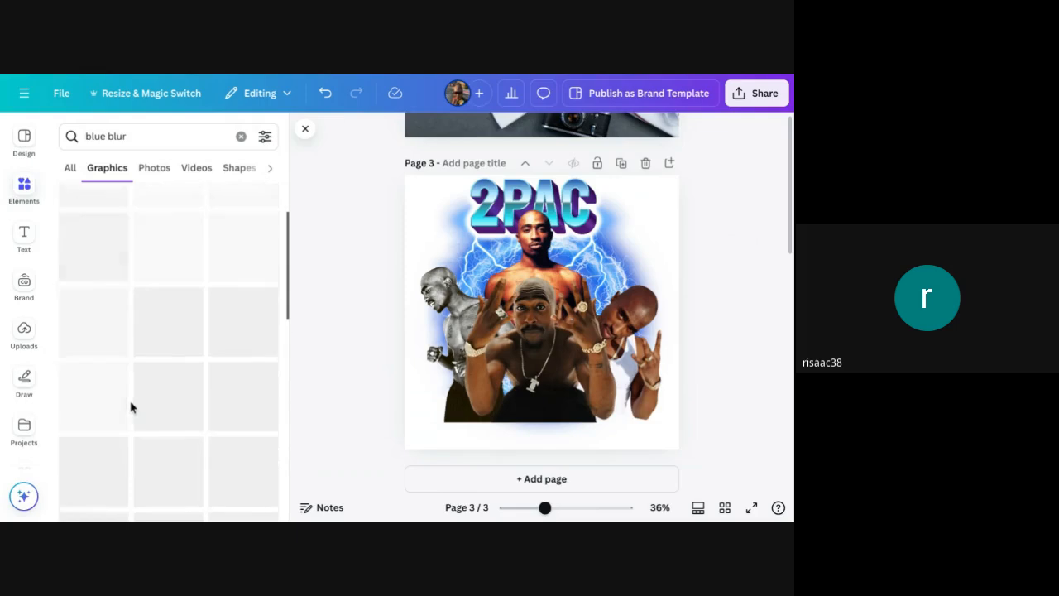
click(98, 135)
key(BackSpace)
key(BackSpace)
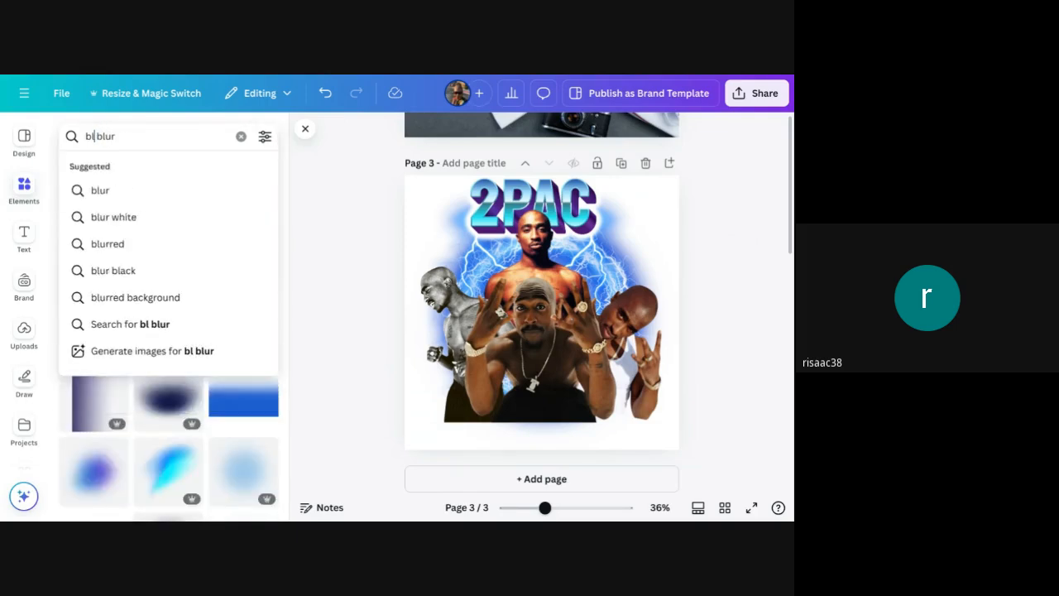
text(ack)
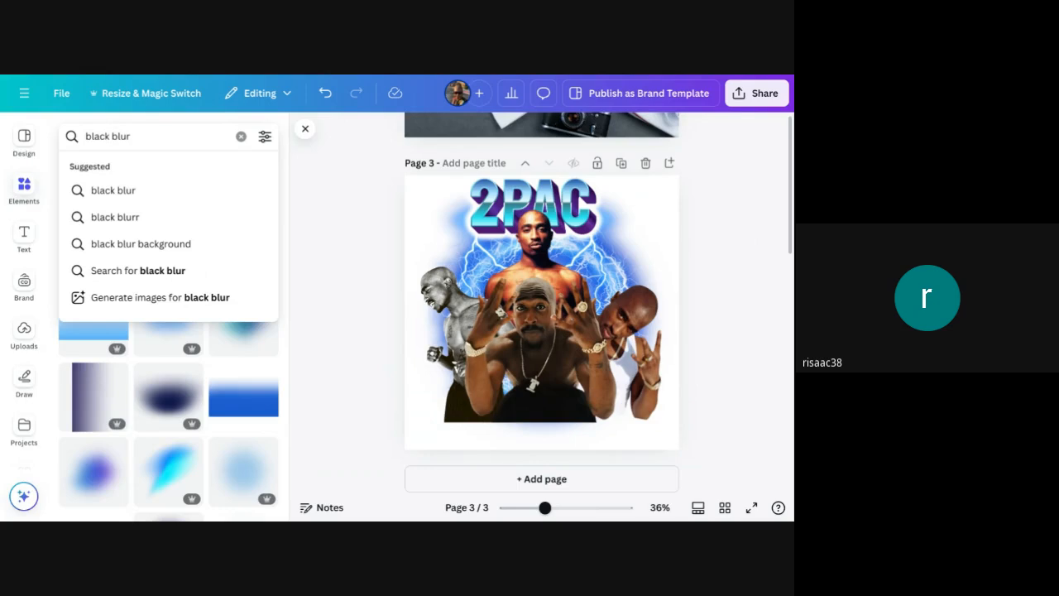
key(Return)
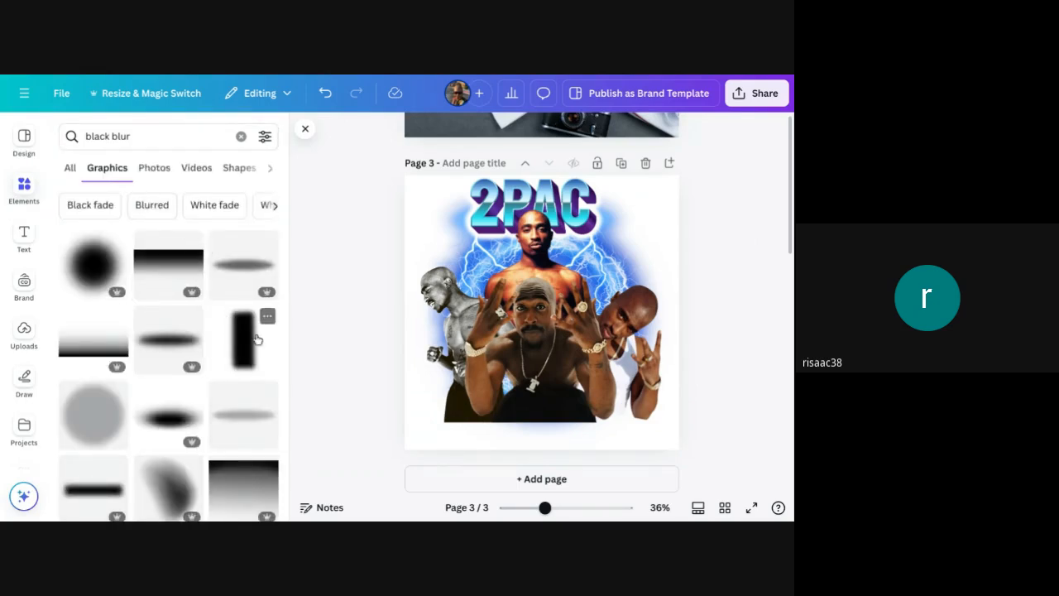
- Add the white-to-black bottom fade graphic over the lower part of the photos and enlarge it slightly to span their width
scroll(205, 370, down, 3)
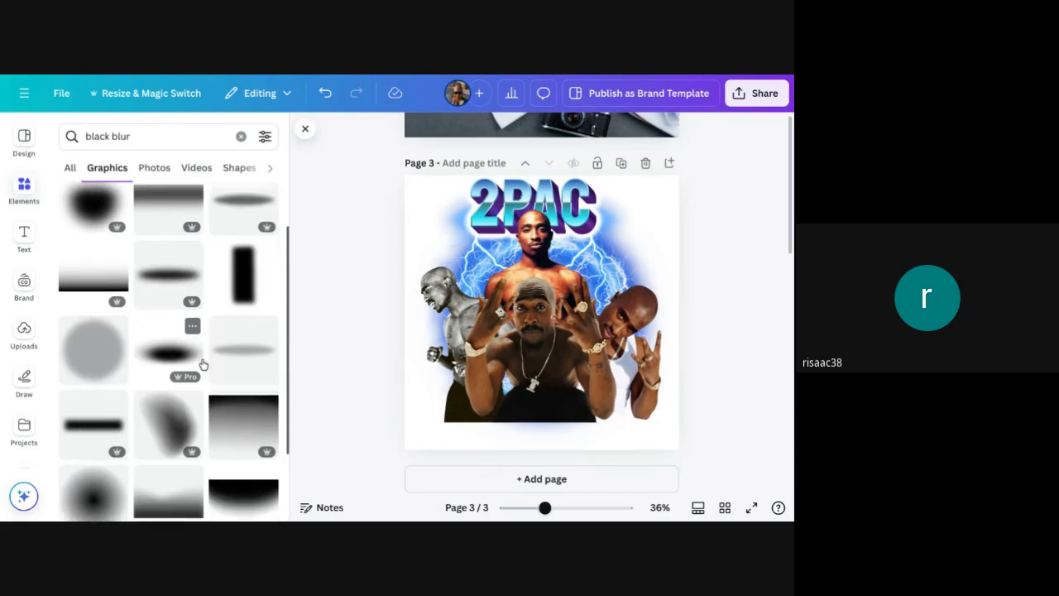
scroll(225, 310, up, 1)
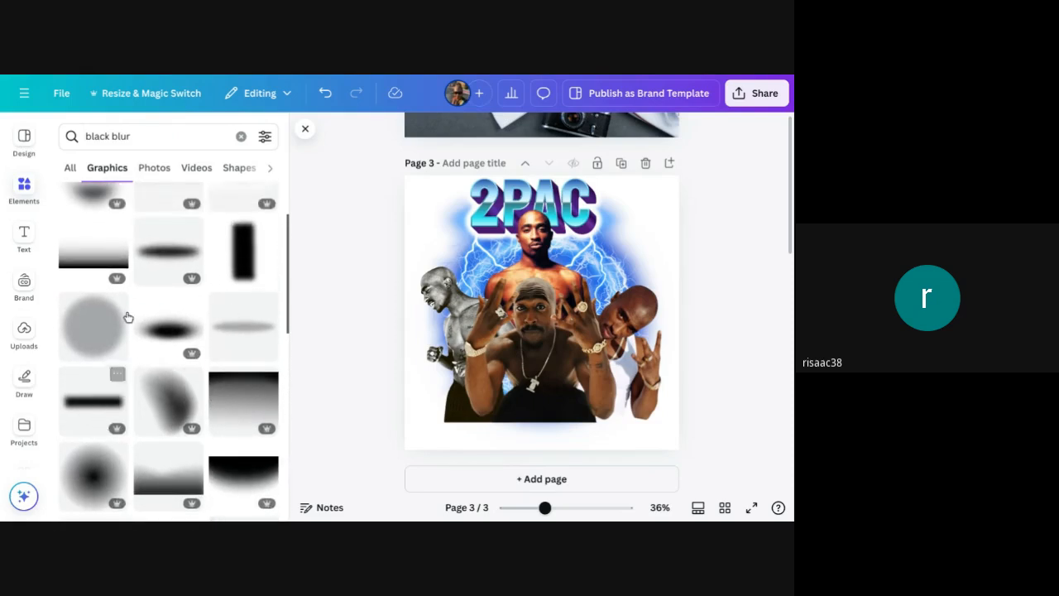
click(109, 255)
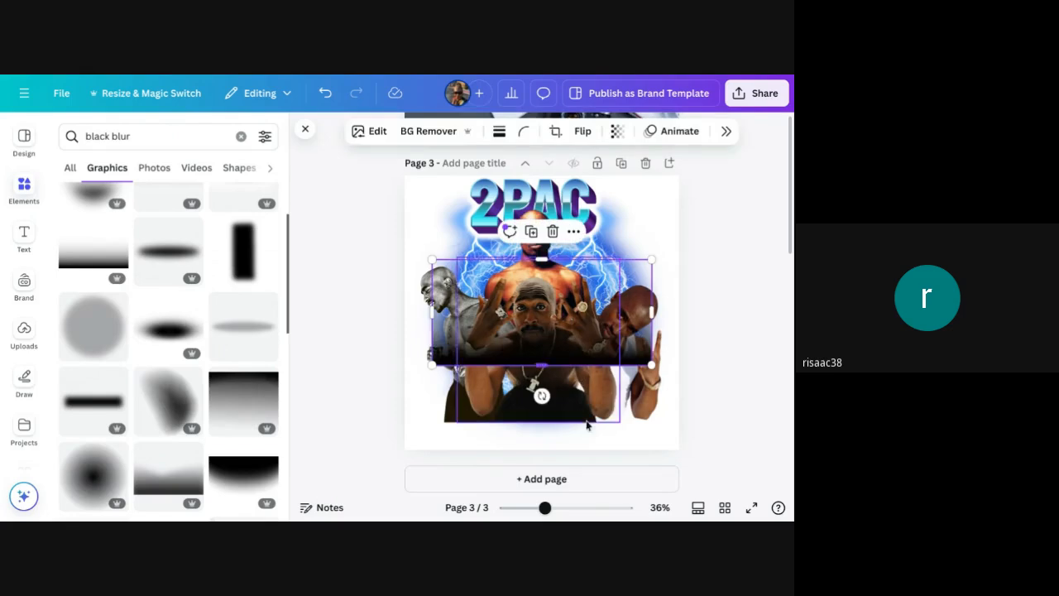
drag(567, 358, 568, 410)
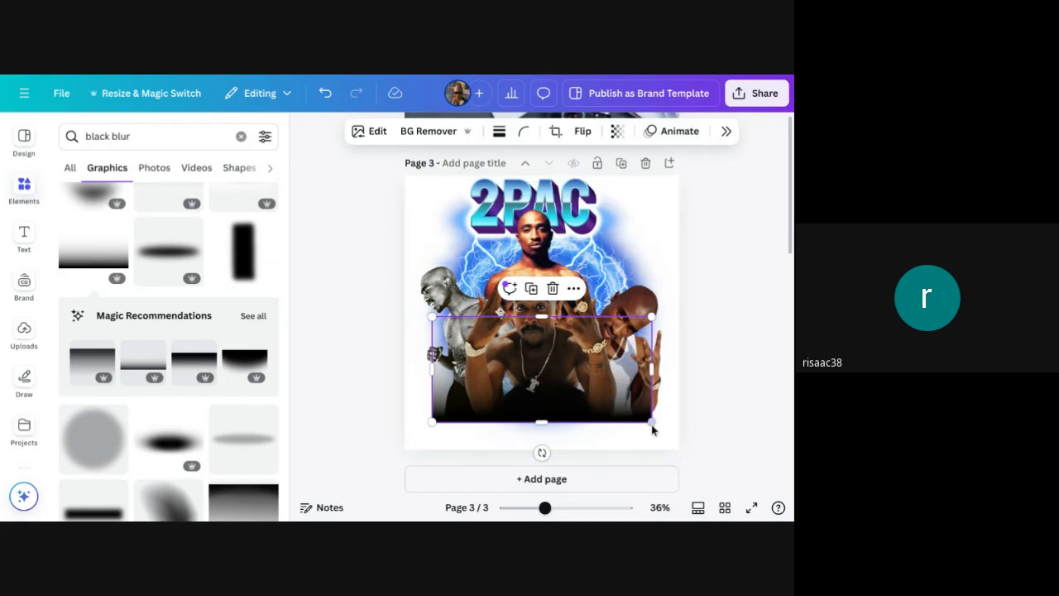
drag(651, 422, 660, 427)
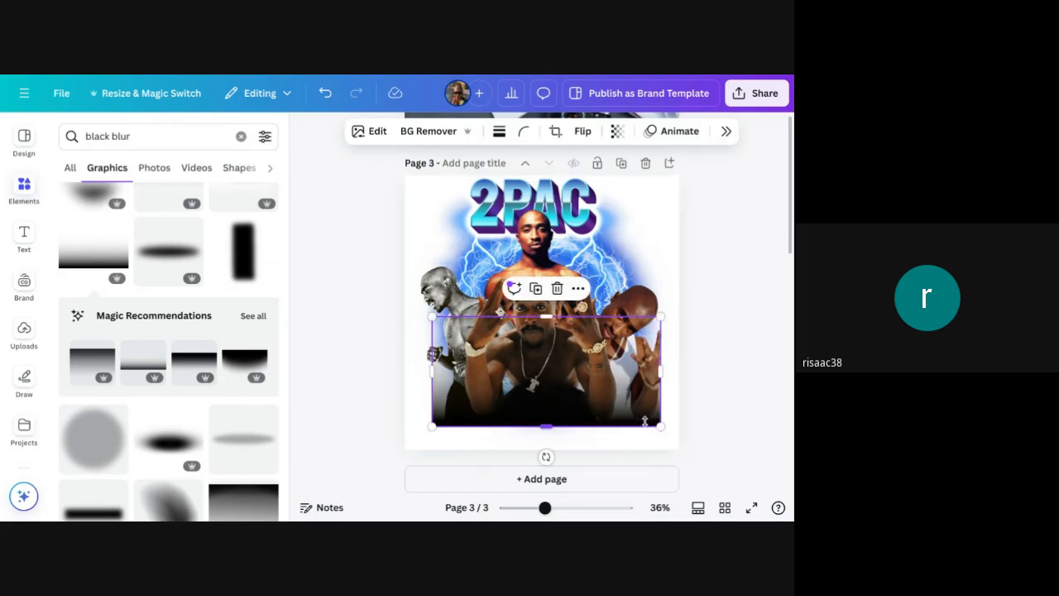
click(718, 379)
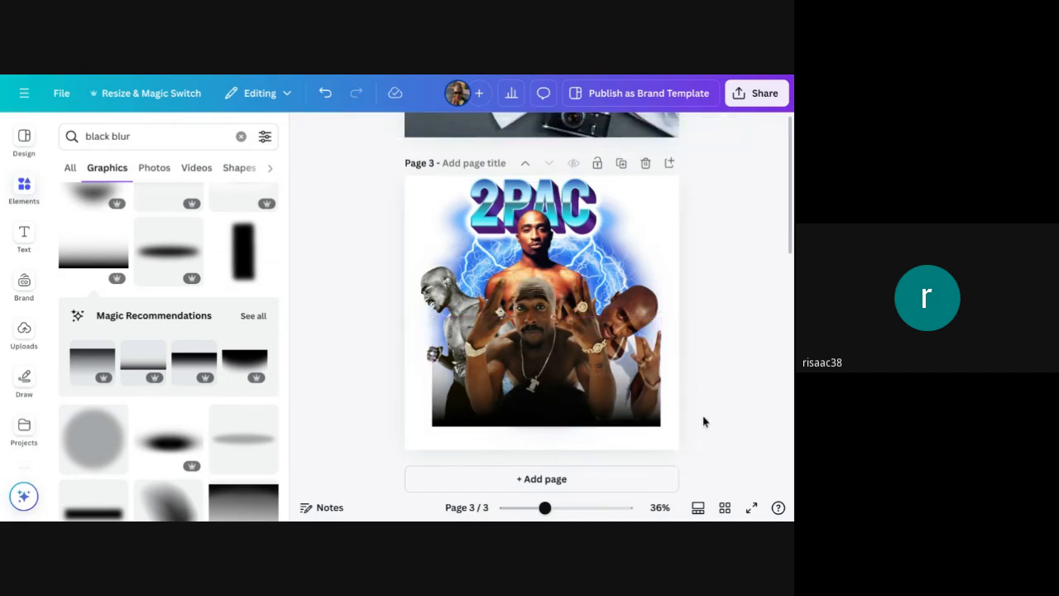
click(649, 423)
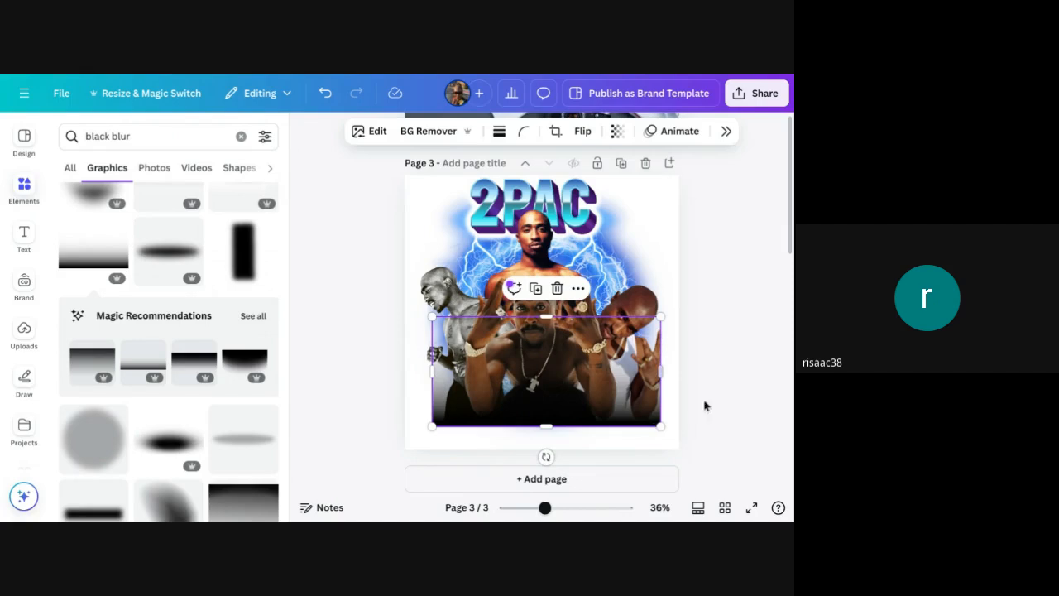
click(757, 354)
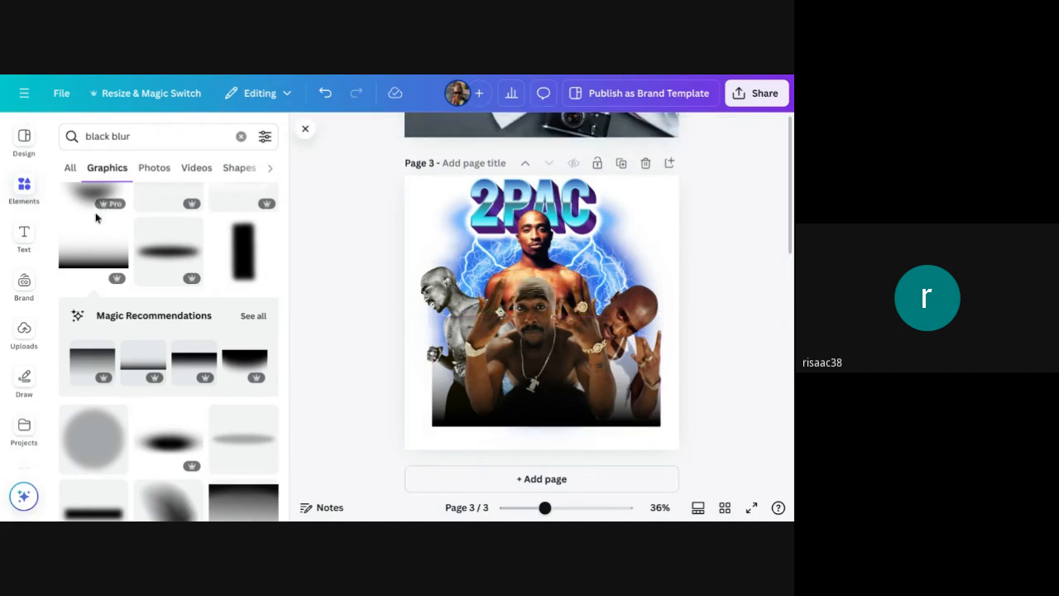
- Open the Text Maker app
scroll(99, 248, down, 2)
scroll(23, 387, down, 6)
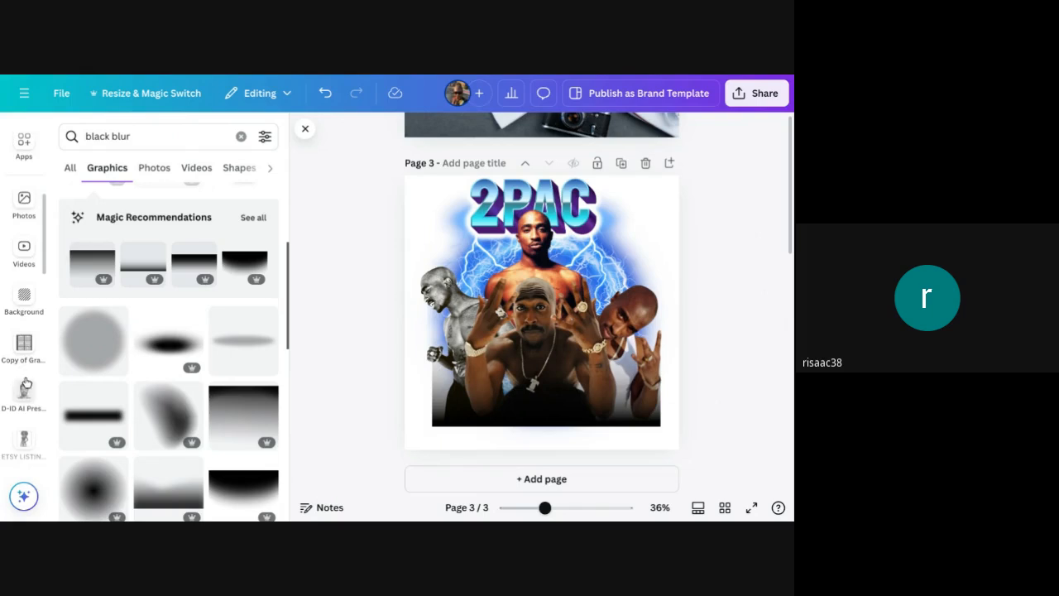
scroll(24, 372, down, 8)
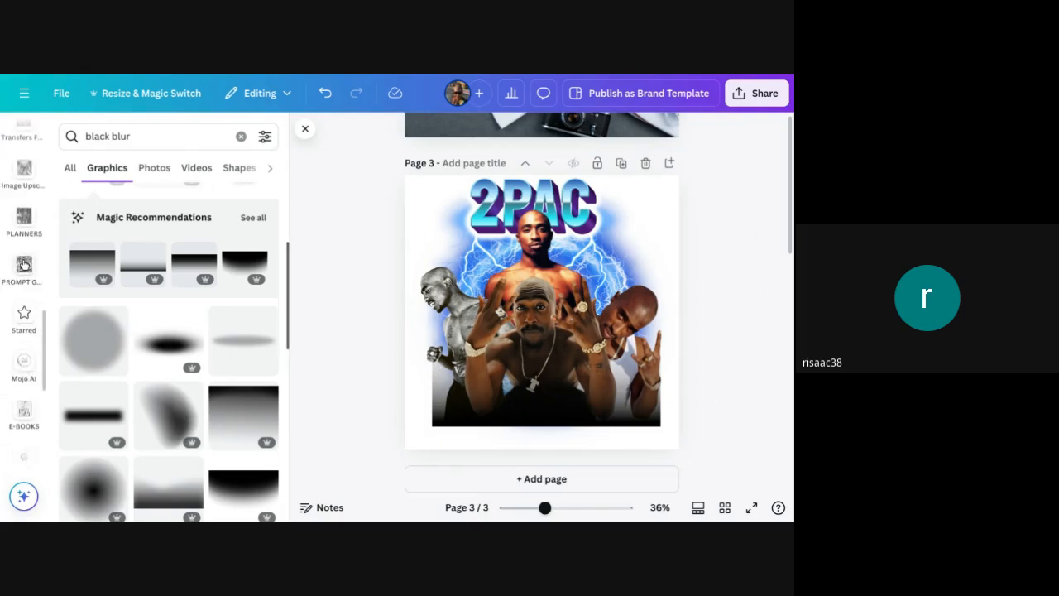
scroll(21, 339, down, 3)
scroll(17, 336, up, 6)
scroll(9, 327, up, 8)
scroll(8, 327, up, 8)
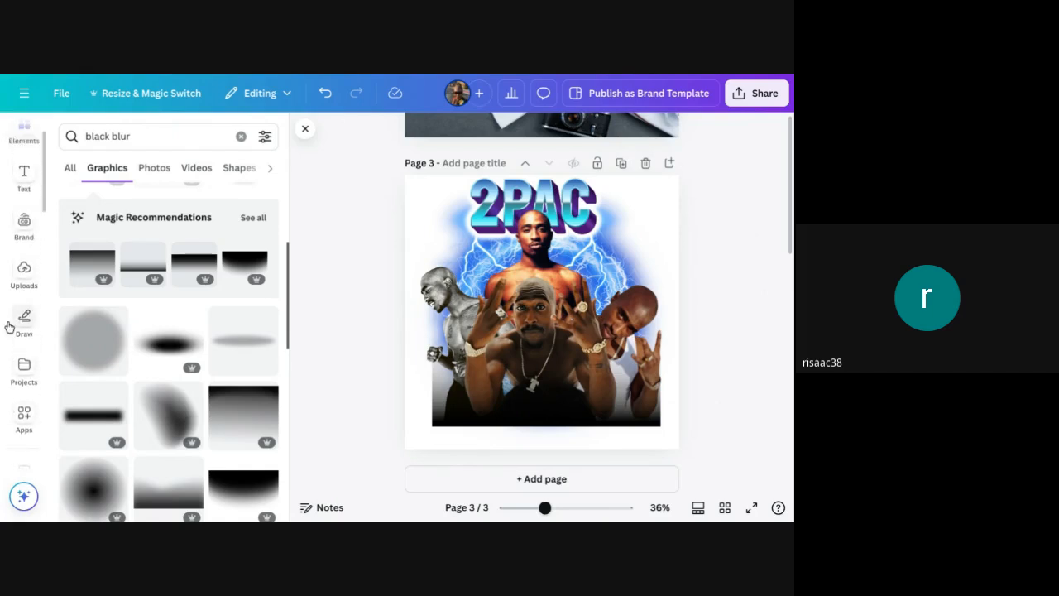
scroll(7, 311, up, 2)
scroll(7, 306, down, 3)
click(23, 303)
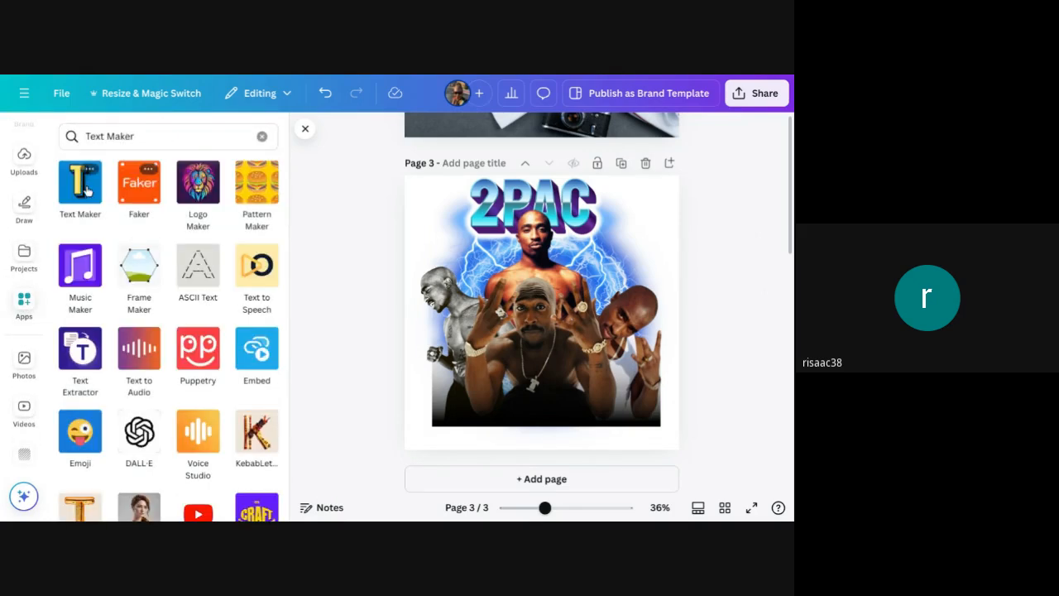
click(89, 191)
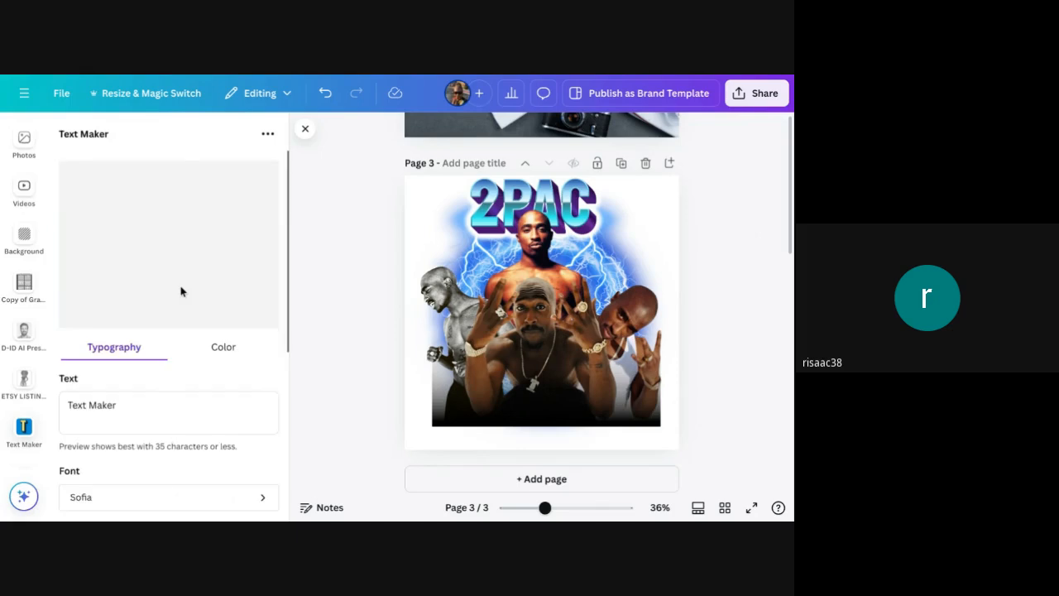
- Replace the sample text in Text Maker with "SHAKUR"
scroll(144, 372, down, 2)
drag(127, 314, 68, 314)
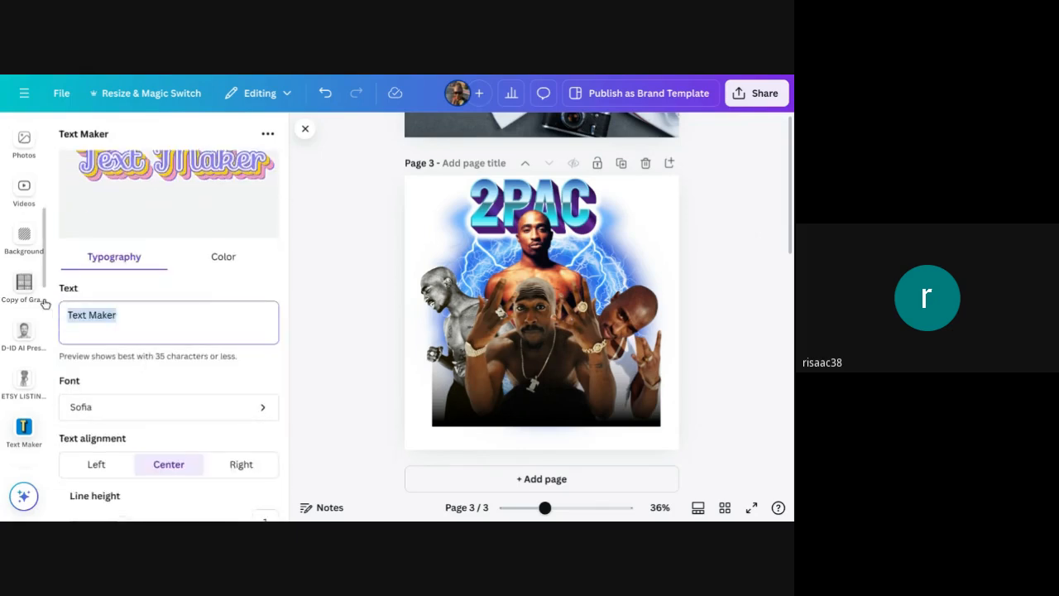
text(SHA)
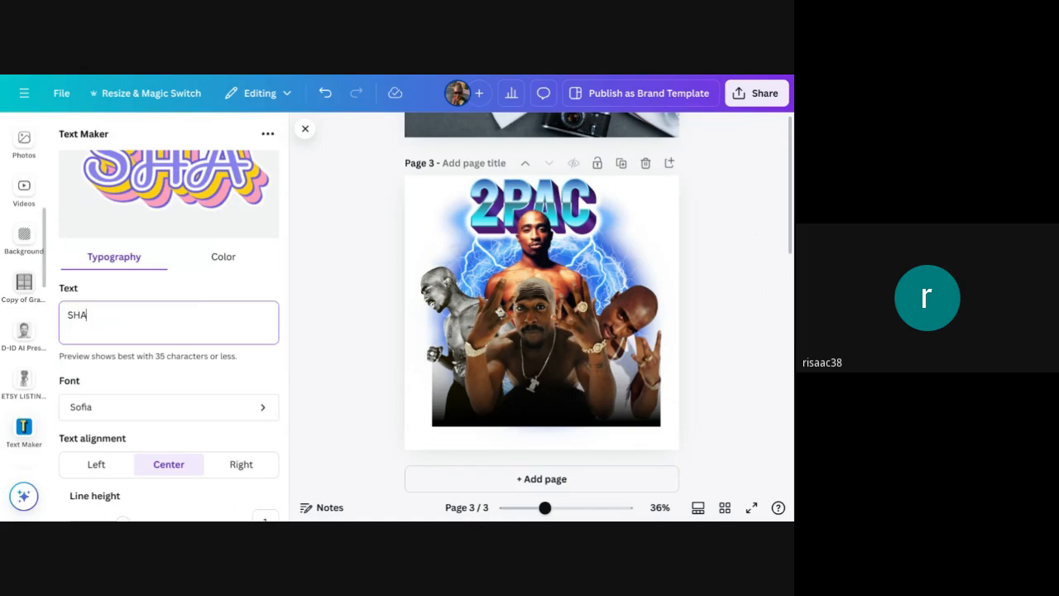
text(KUR)
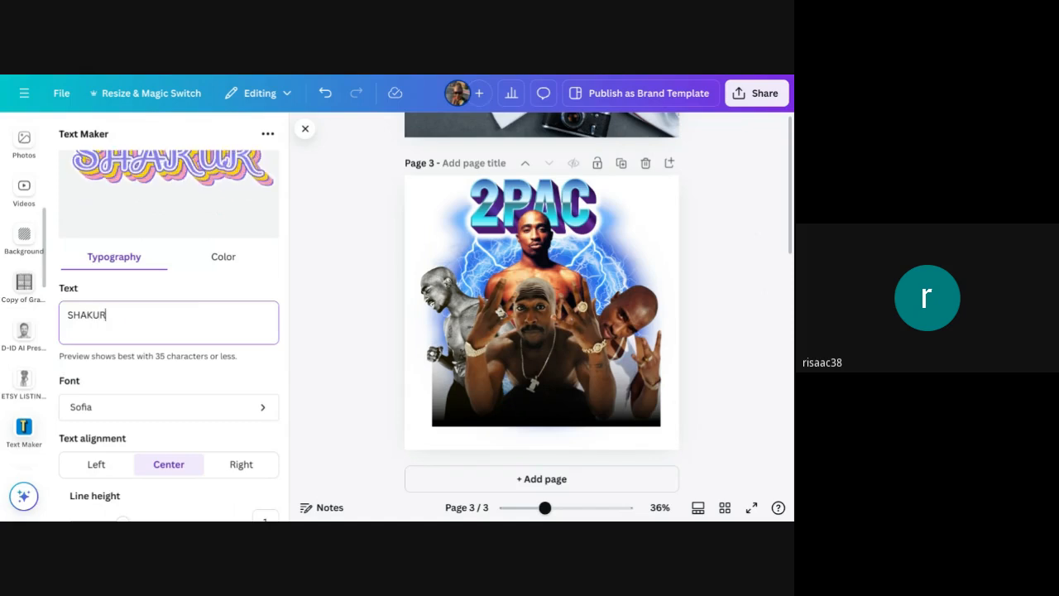
- Apply the Retro "TEXT ART" effect to the SHAKUR text
scroll(198, 439, down, 5)
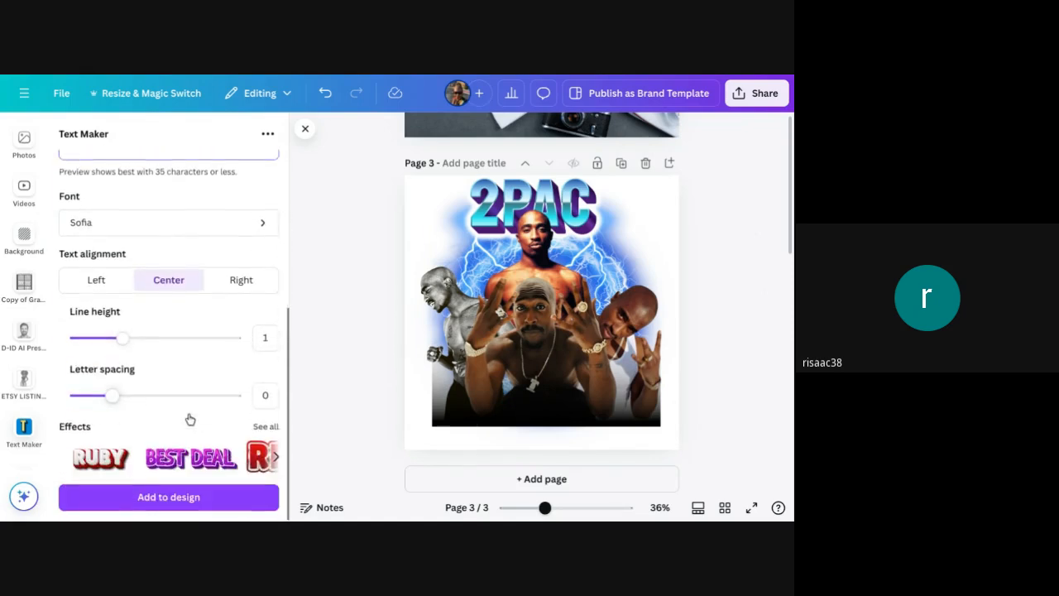
click(261, 429)
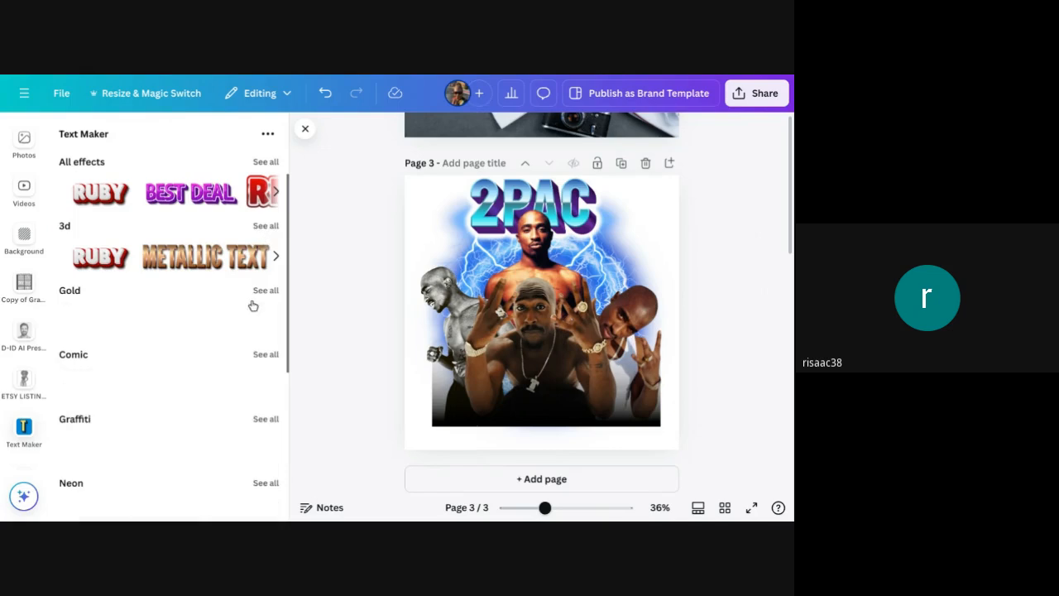
scroll(201, 295, down, 1)
scroll(199, 323, down, 2)
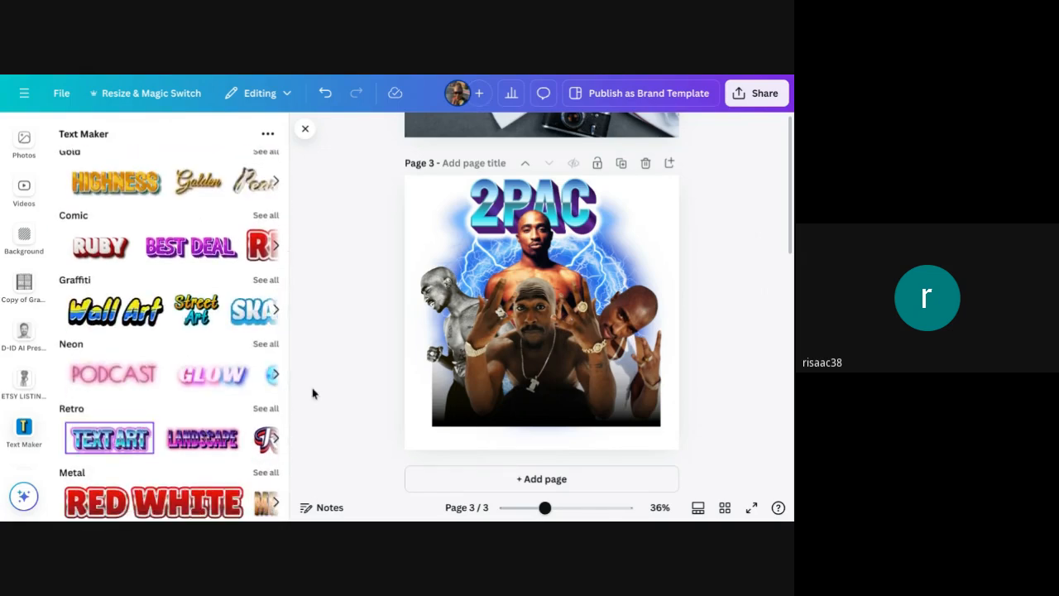
scroll(180, 327, up, 3)
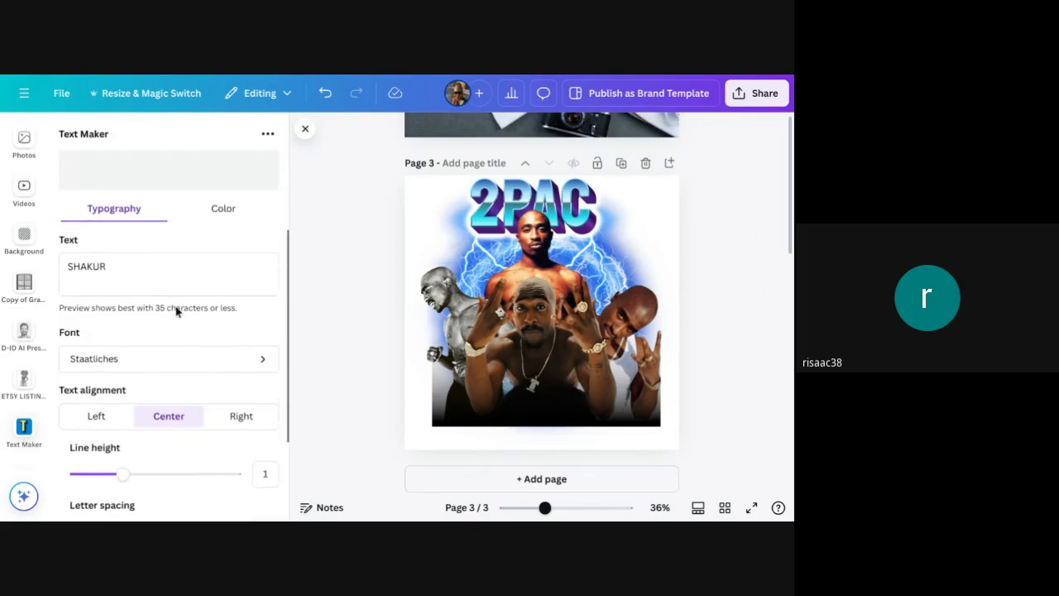
- Change the purple shadow colour of the SHAKUR text effect to white (#FFFFFF) in Text Maker
scroll(175, 323, down, 3)
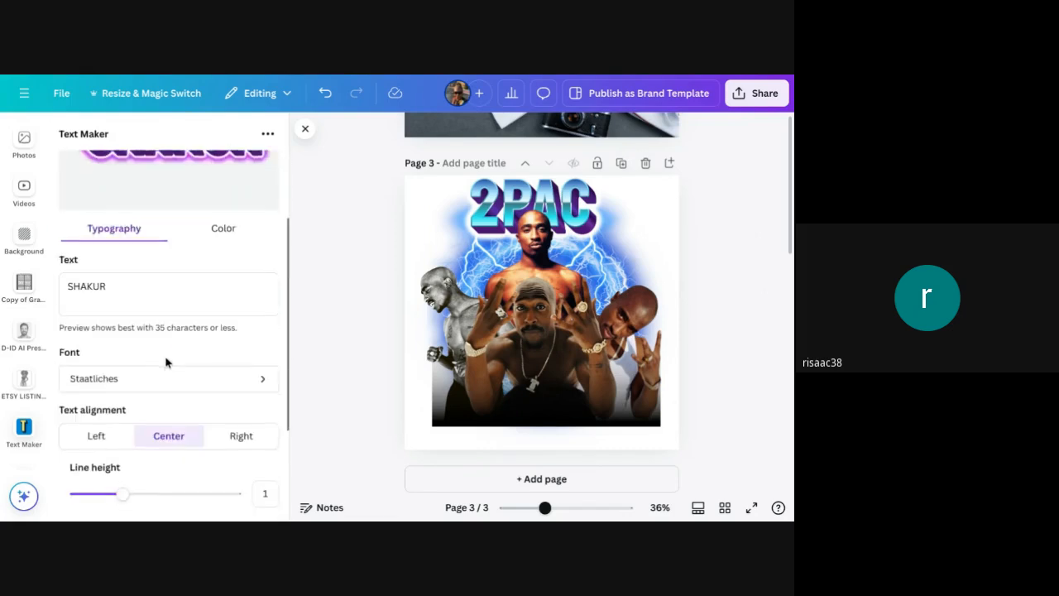
click(229, 214)
scroll(212, 323, up, 1)
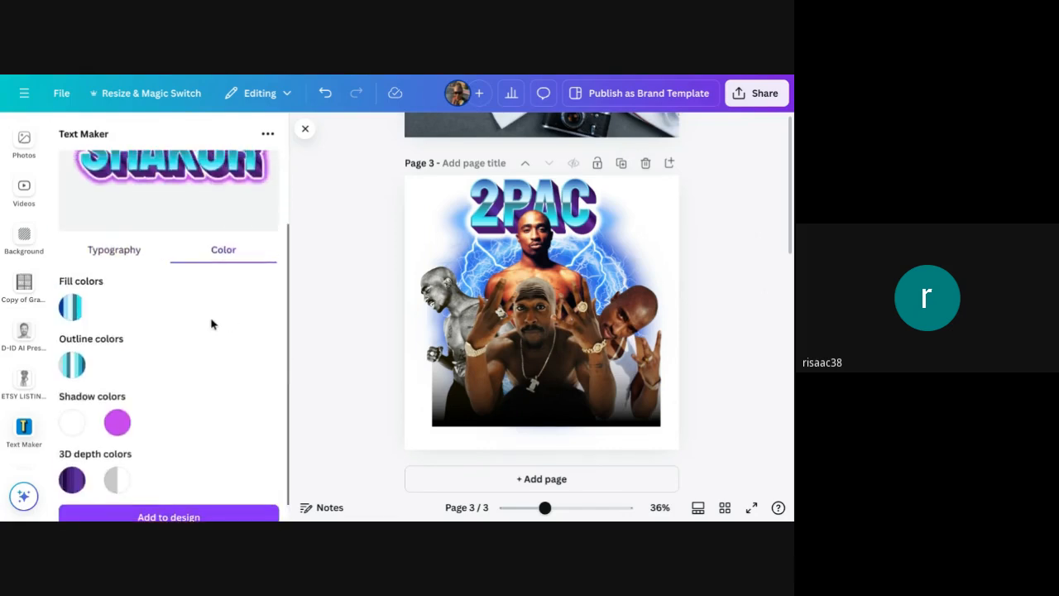
scroll(208, 323, down, 1)
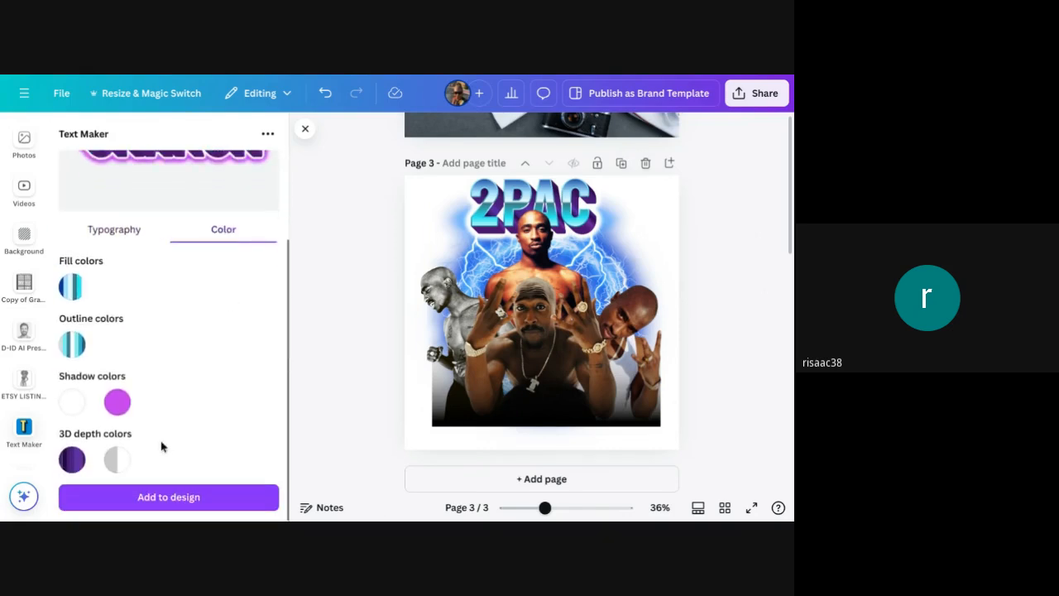
click(117, 403)
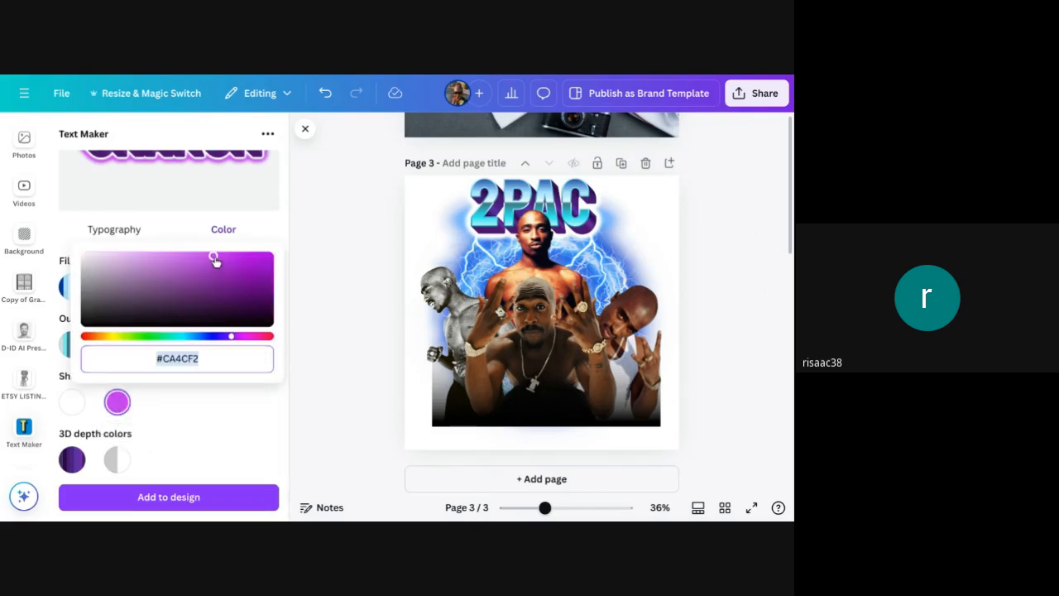
drag(214, 258, 72, 248)
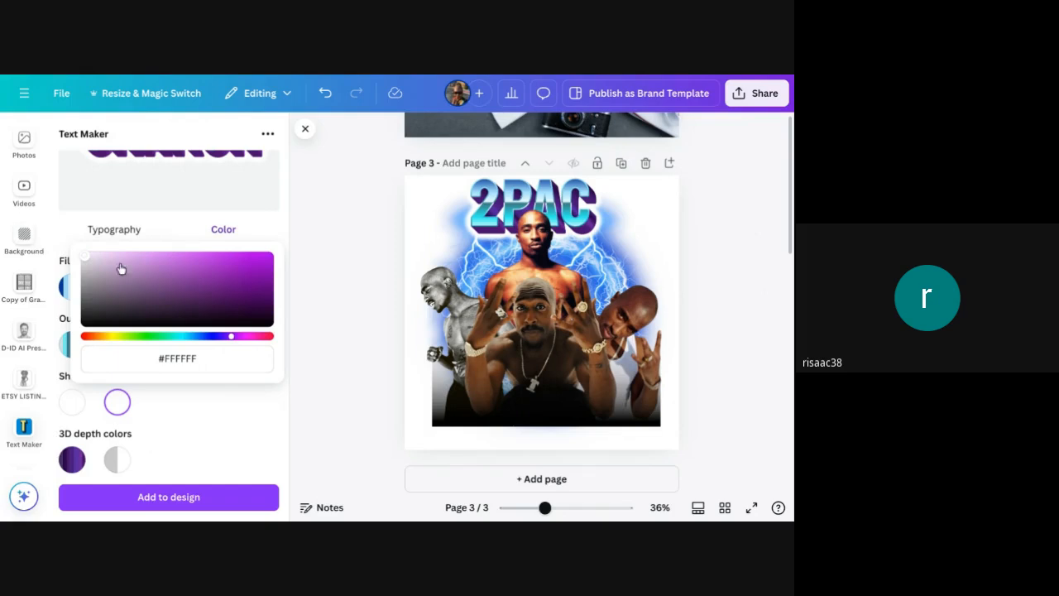
click(275, 239)
scroll(246, 282, up, 2)
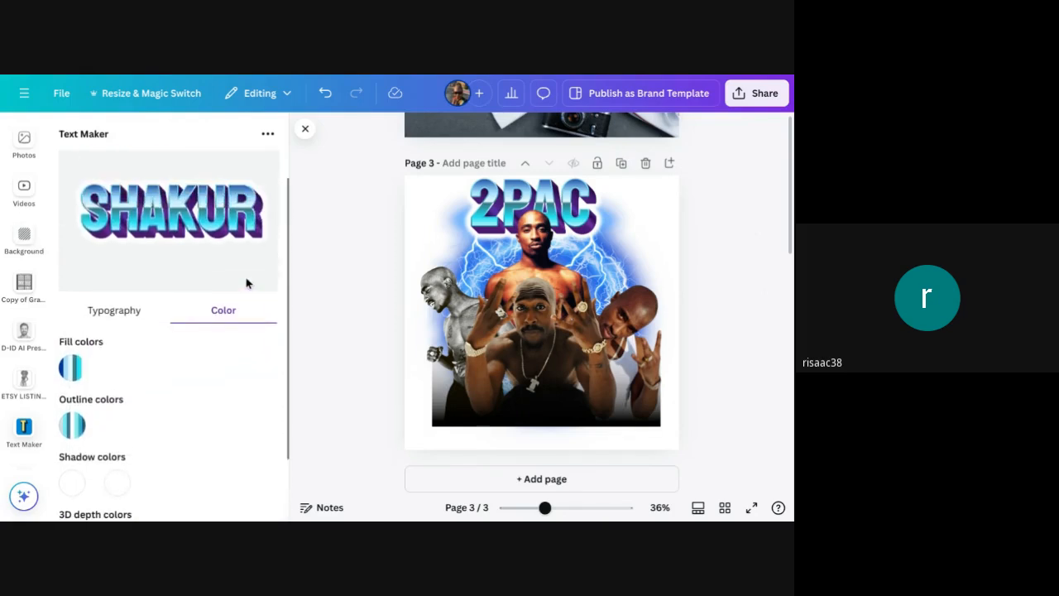
scroll(244, 290, down, 2)
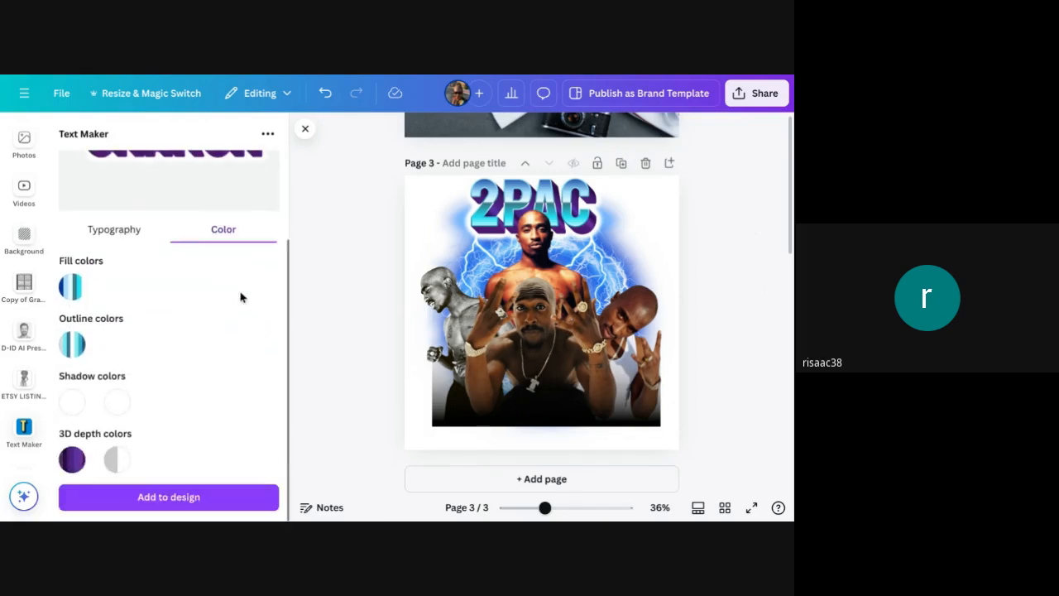
- Set the letter spacing of the SHAKUR text to 0.04
click(116, 231)
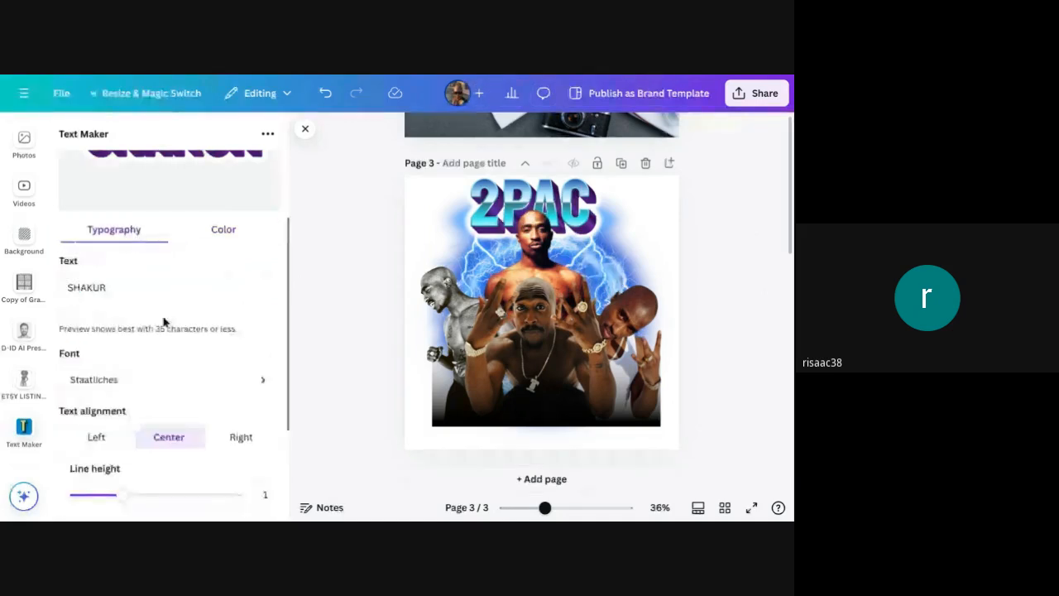
scroll(188, 395, down, 1)
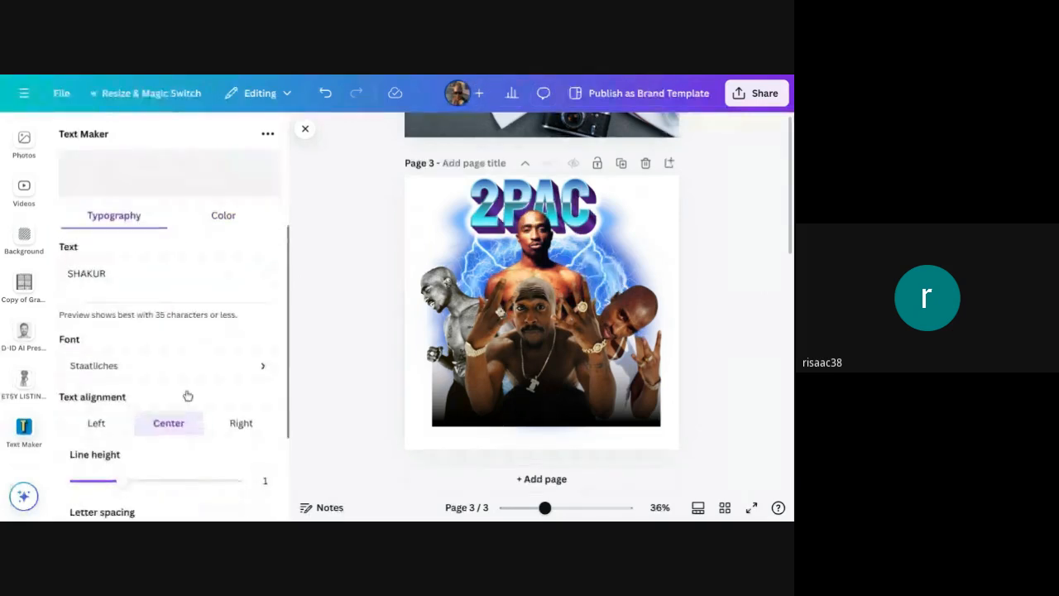
scroll(188, 396, down, 2)
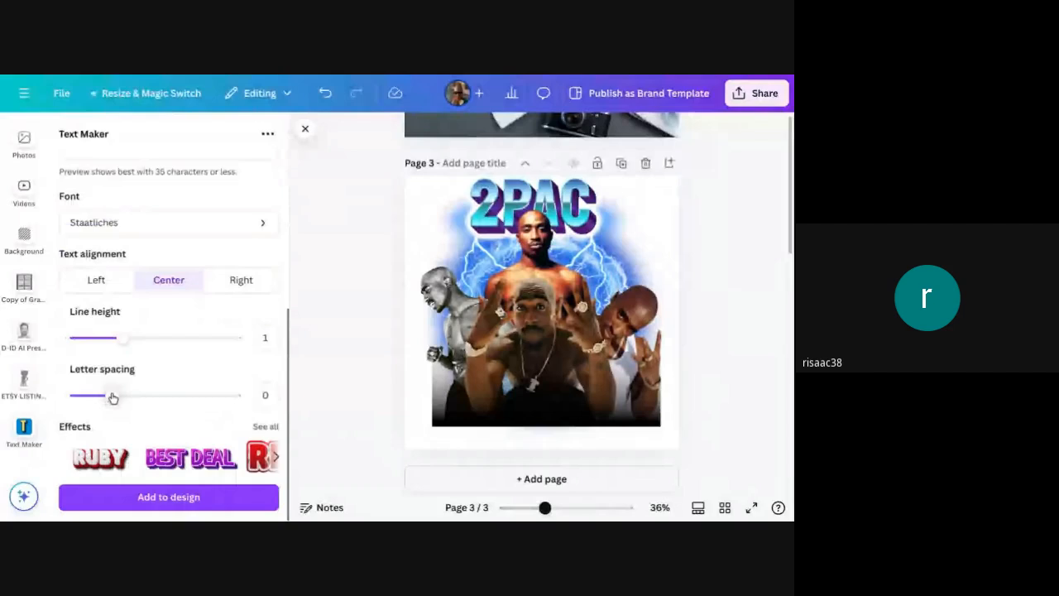
drag(112, 398, 123, 400)
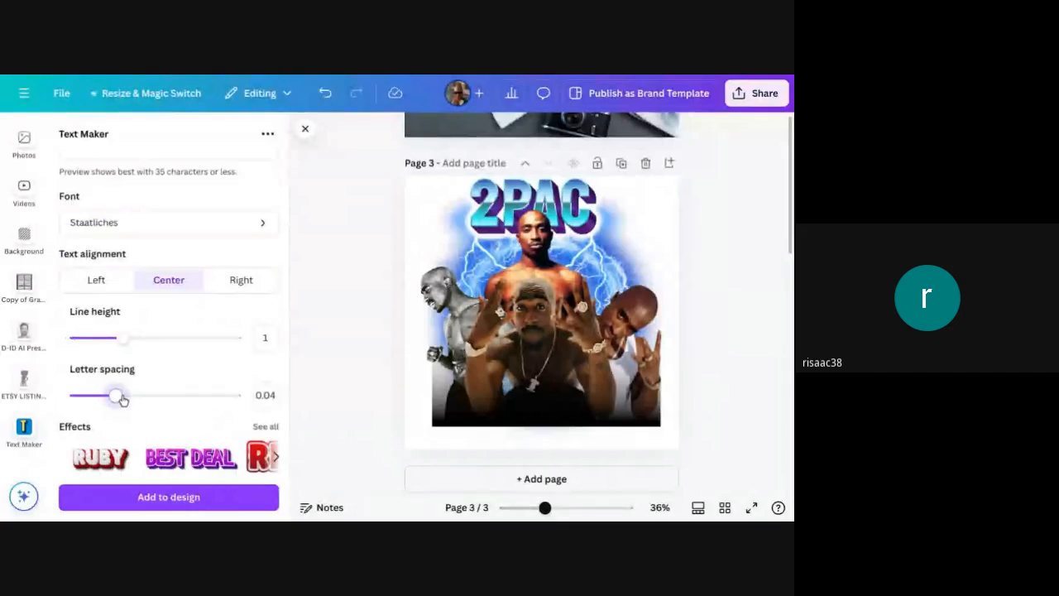
scroll(173, 250, up, 4)
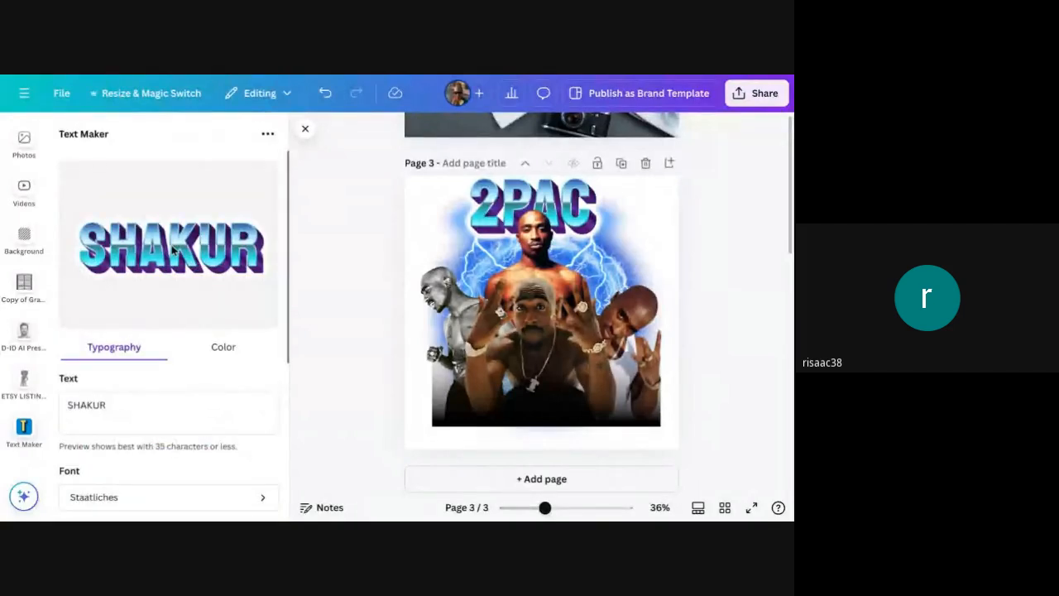
scroll(192, 376, down, 4)
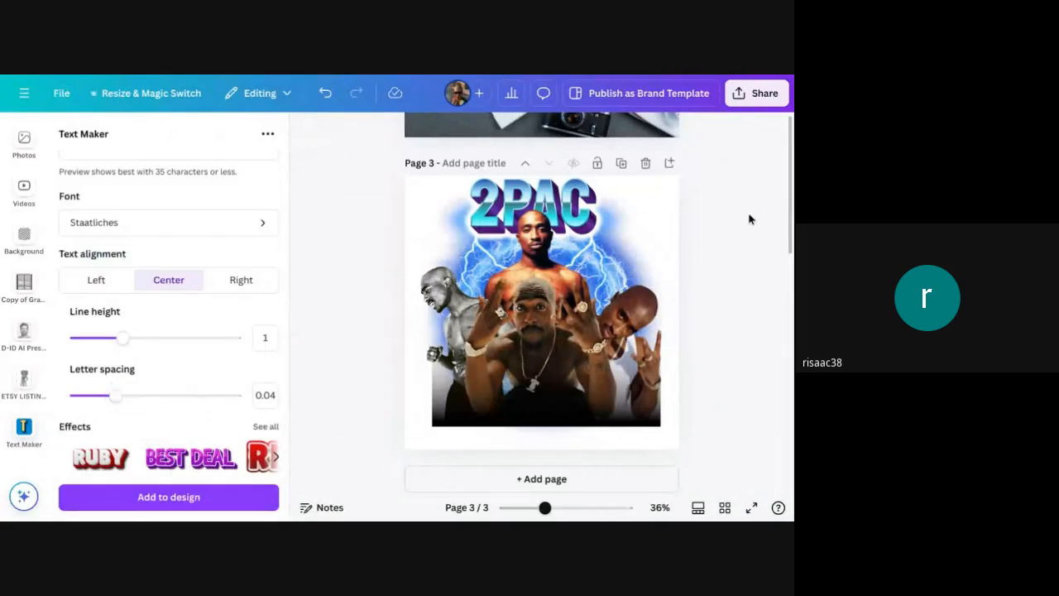
- Place the SHAKUR title over the bottom of the collage and enlarge it to nearly the full page width
drag(586, 327, 660, 379)
drag(494, 381, 389, 374)
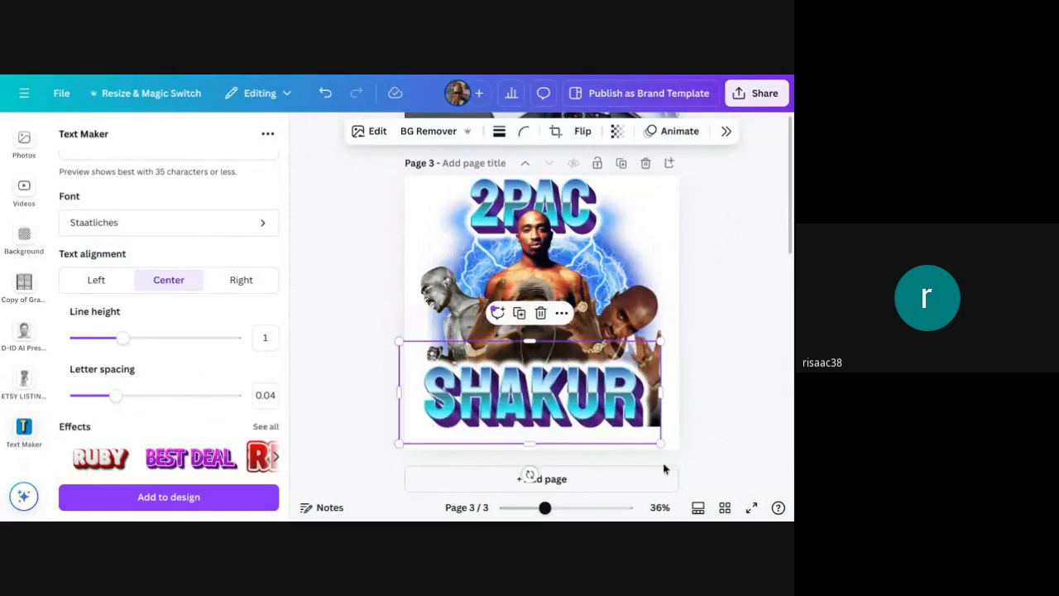
drag(661, 443, 675, 450)
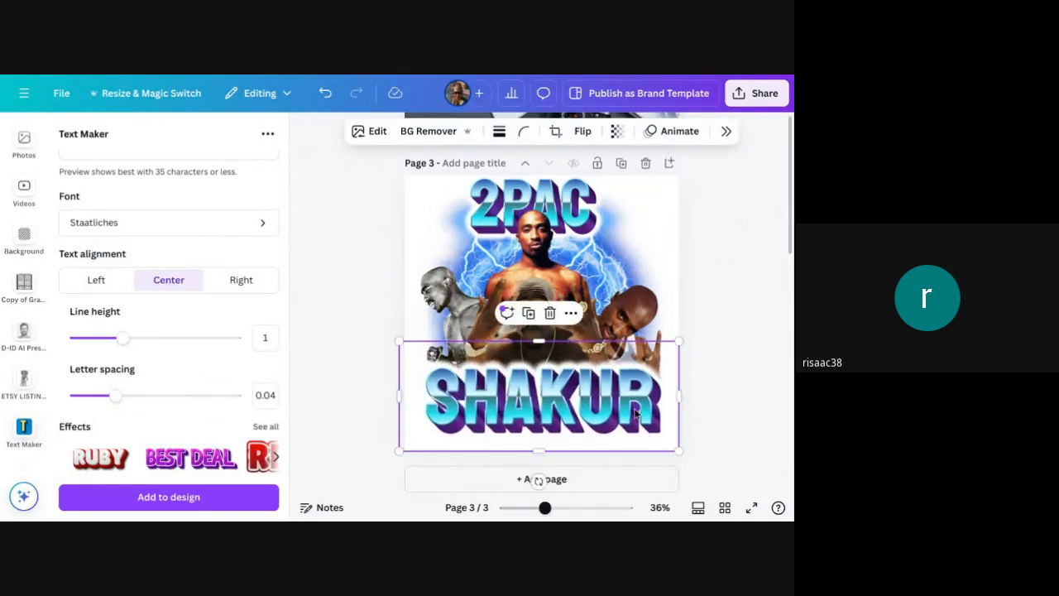
drag(636, 408, 635, 418)
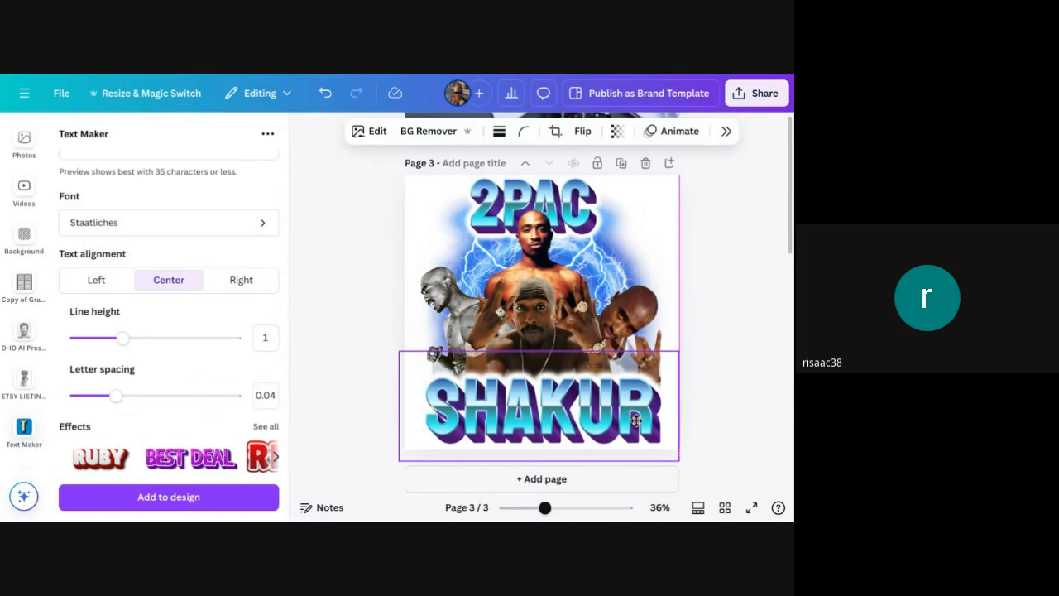
drag(636, 420, 634, 419)
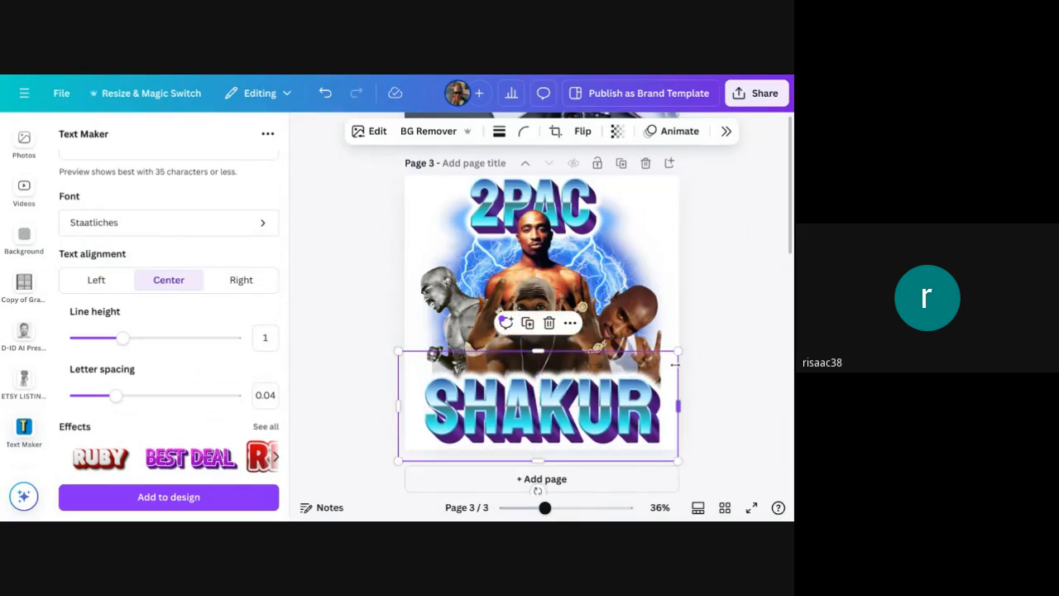
- Crop the empty margins around the SHAKUR title, shrink it slightly and align it with the page's bottom edge
drag(539, 354, 539, 361)
drag(539, 460, 539, 448)
drag(678, 404, 673, 404)
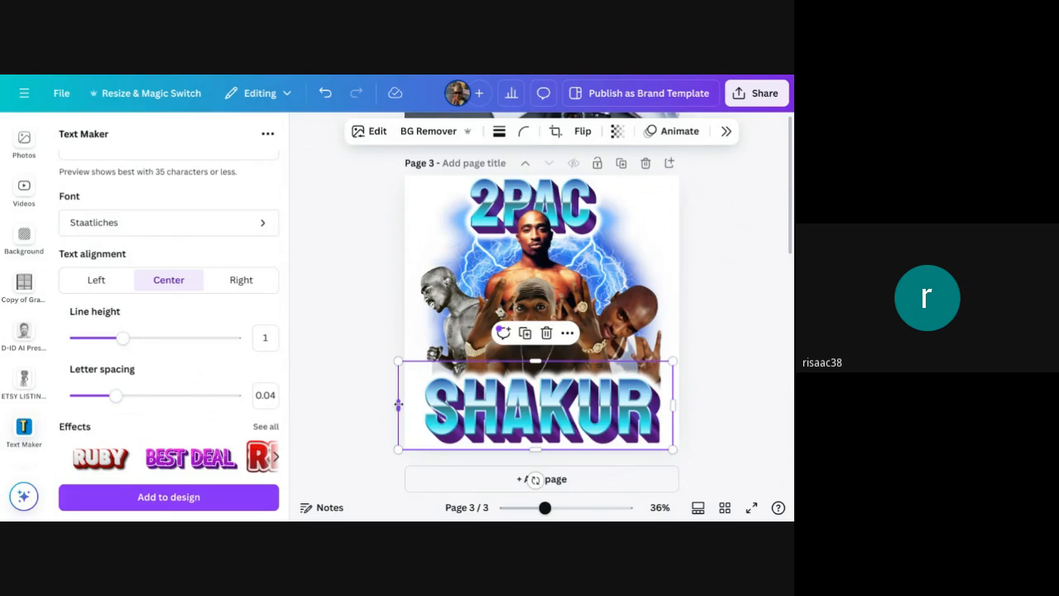
drag(399, 404, 418, 405)
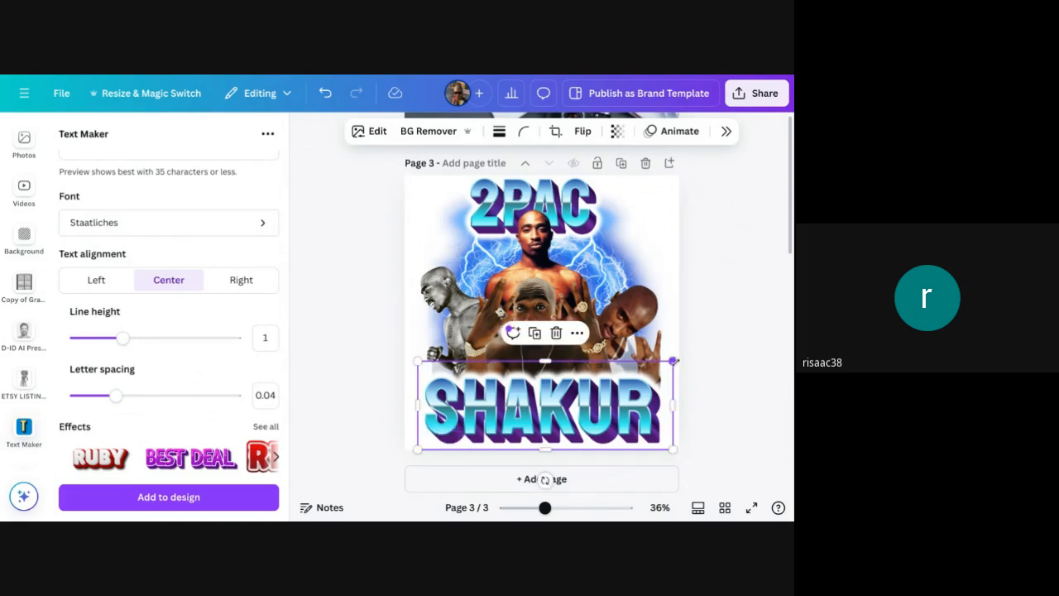
drag(673, 361, 667, 364)
drag(626, 429, 630, 426)
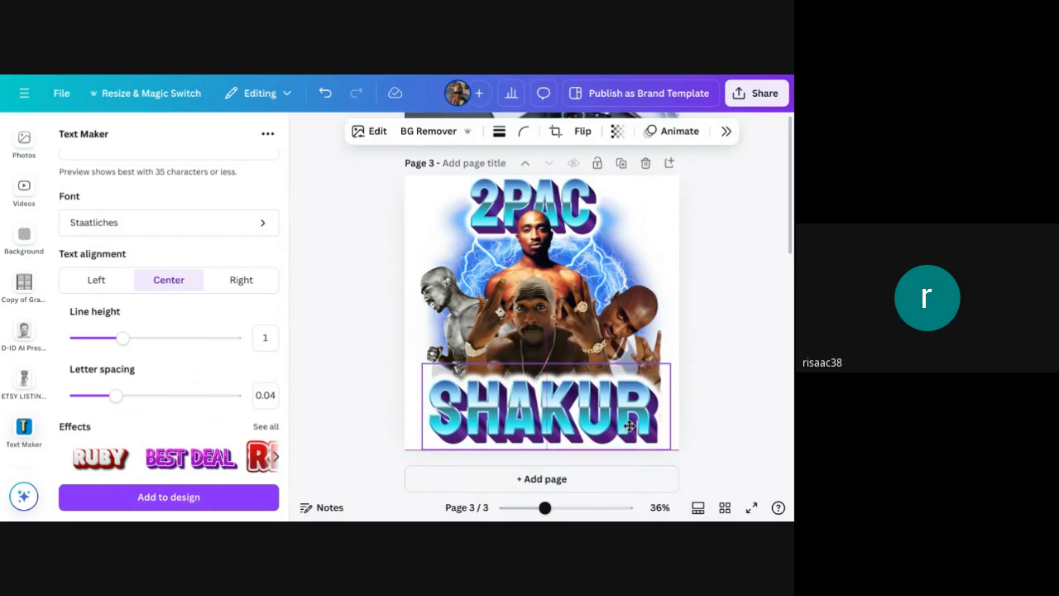
click(782, 335)
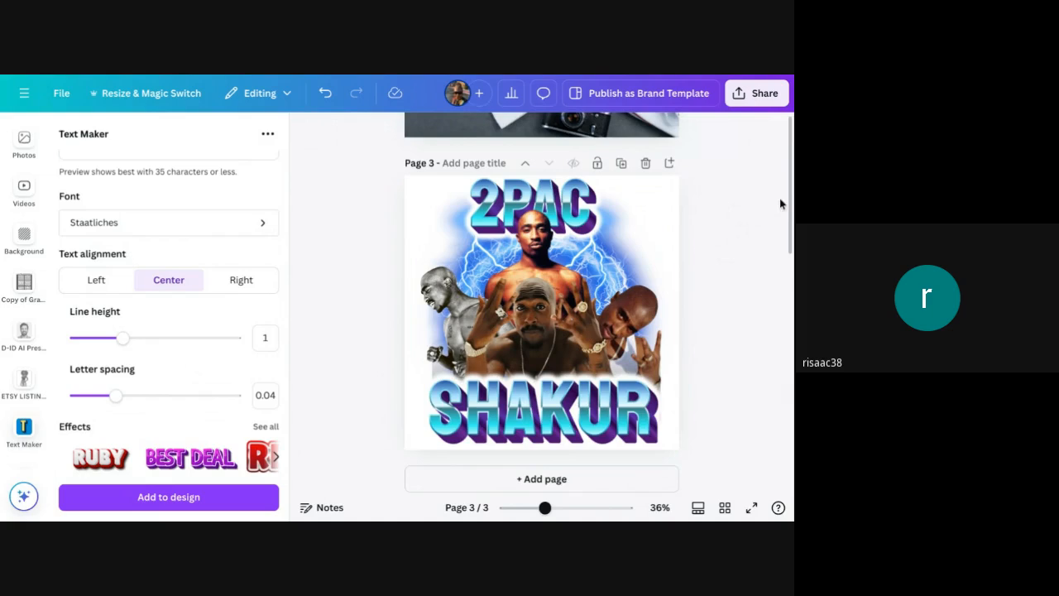
- Shift the right-hand photo slightly outward and enlarge the front centre photo a little
click(648, 311)
drag(648, 313, 650, 302)
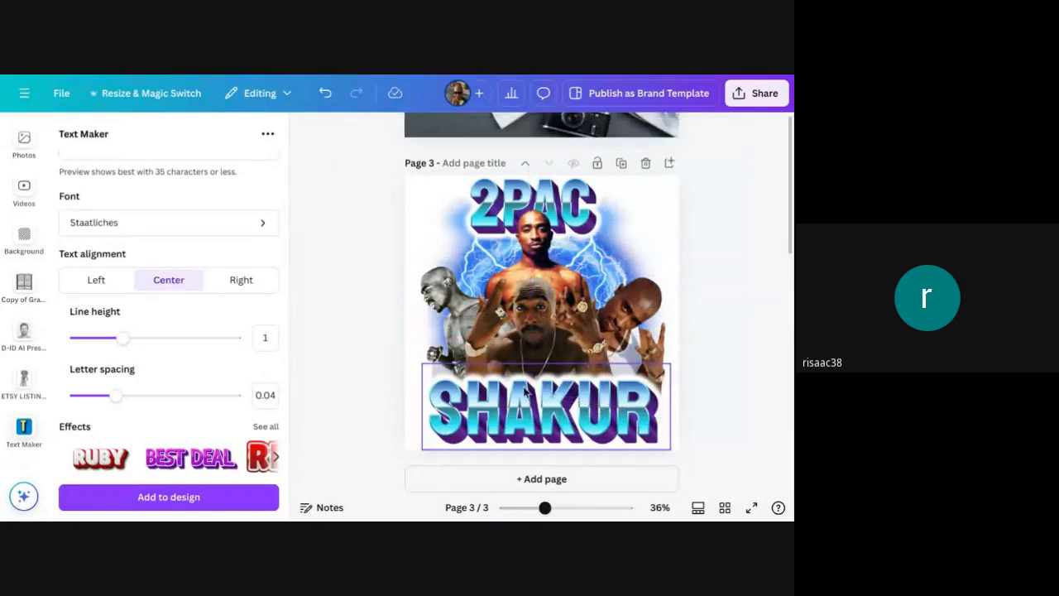
click(546, 329)
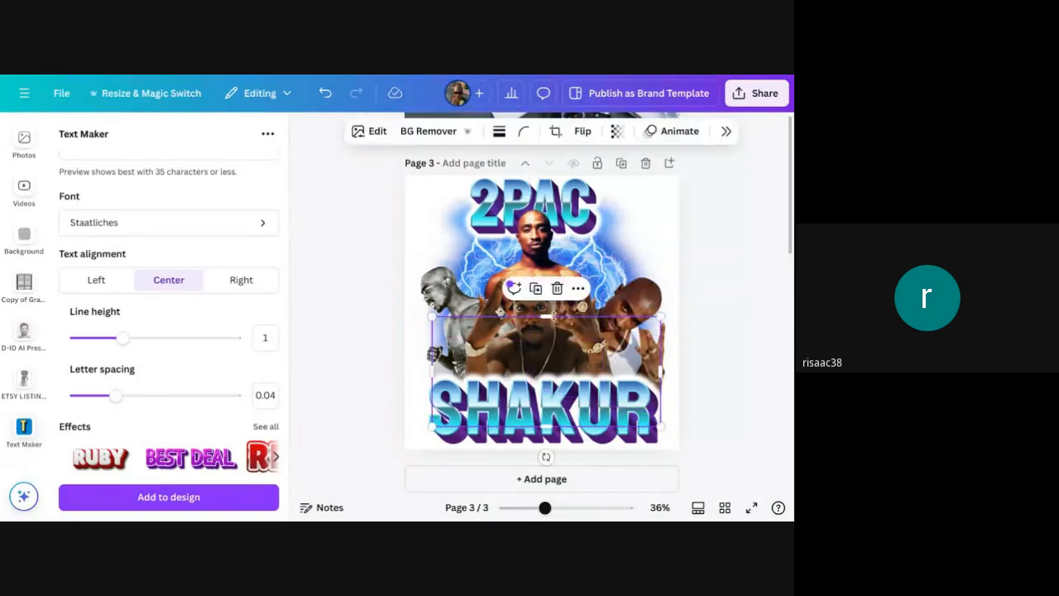
click(591, 307)
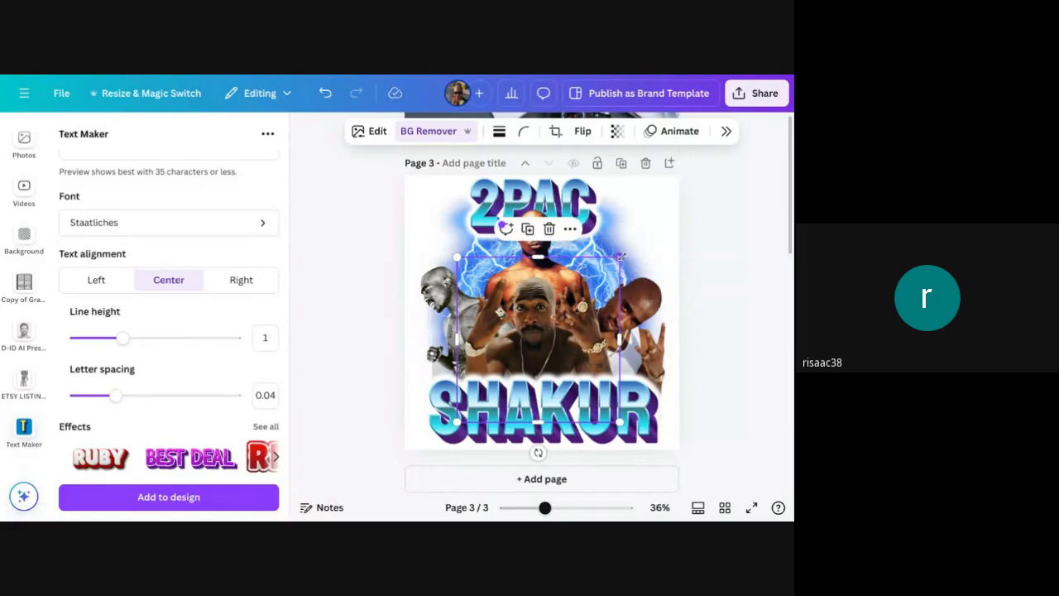
drag(620, 257, 628, 248)
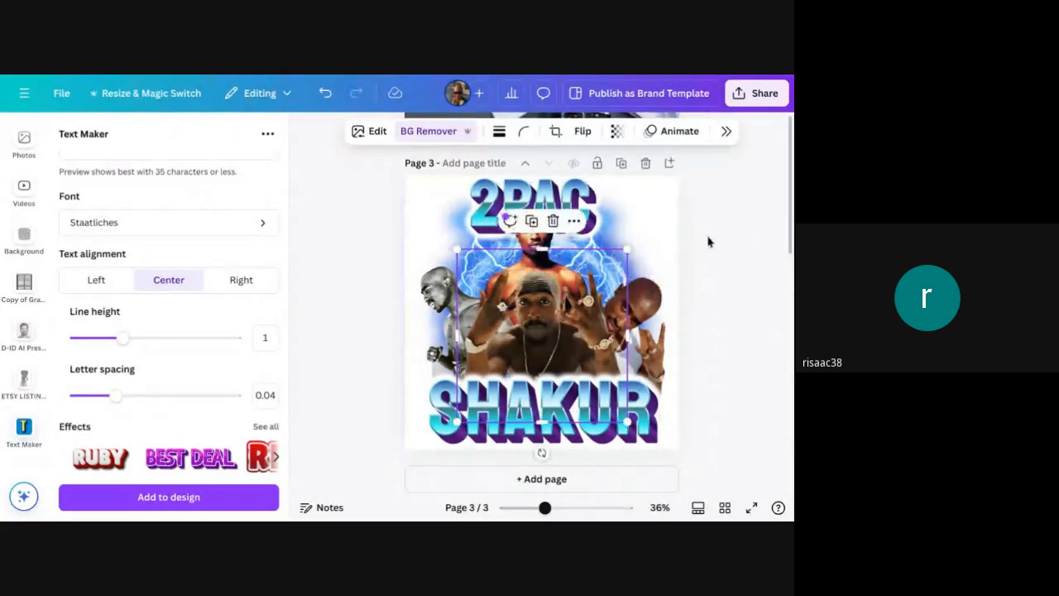
click(719, 293)
- Slightly enlarge the black-and-white photo and the upper centre photo, and move the black-and-white one inward toward the centre
click(431, 289)
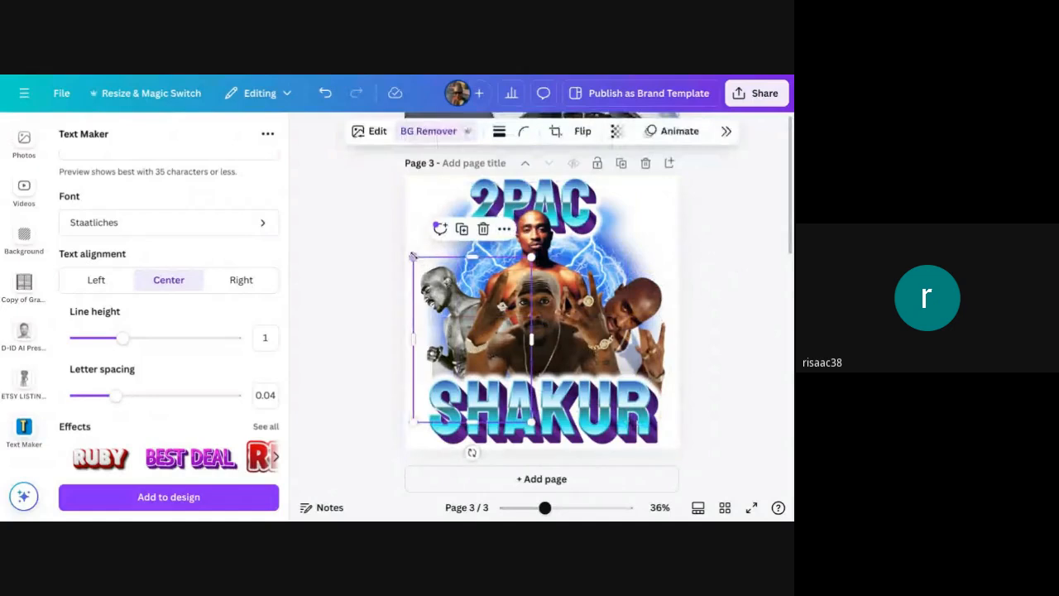
drag(413, 256, 407, 251)
click(542, 241)
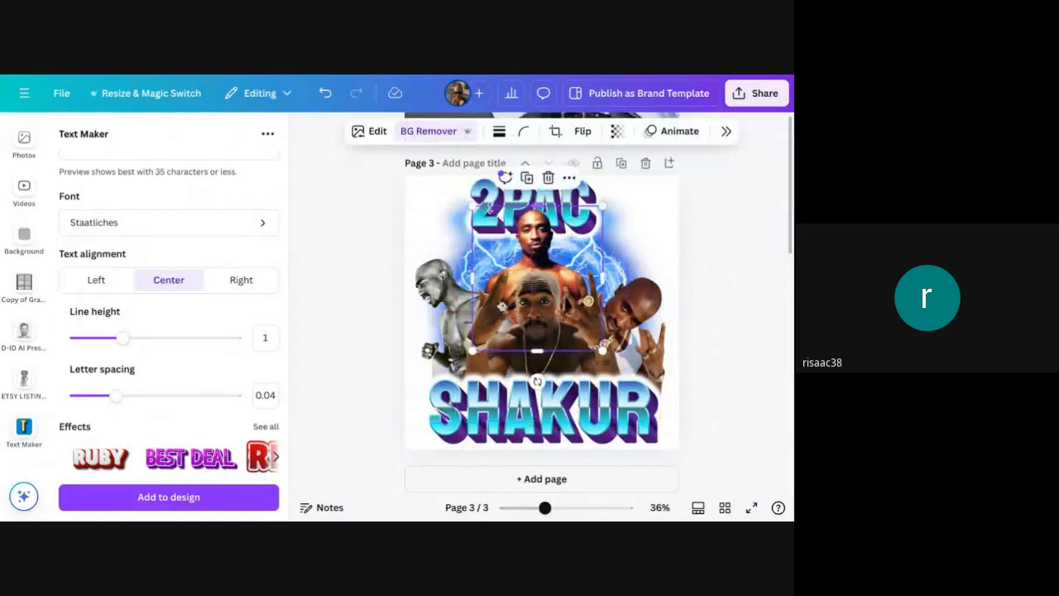
drag(472, 205, 469, 201)
click(777, 242)
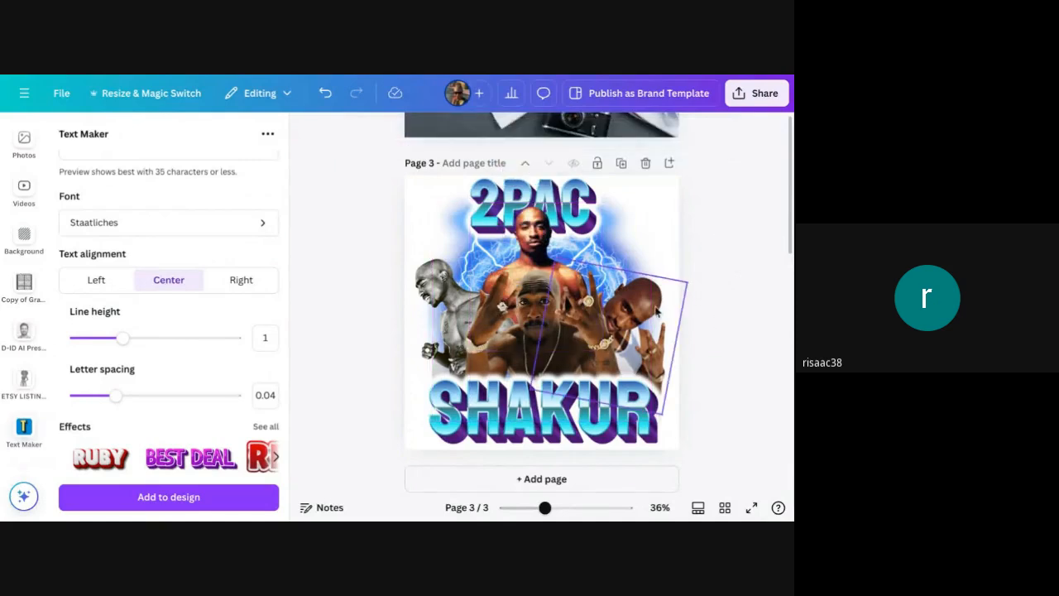
drag(451, 306, 455, 299)
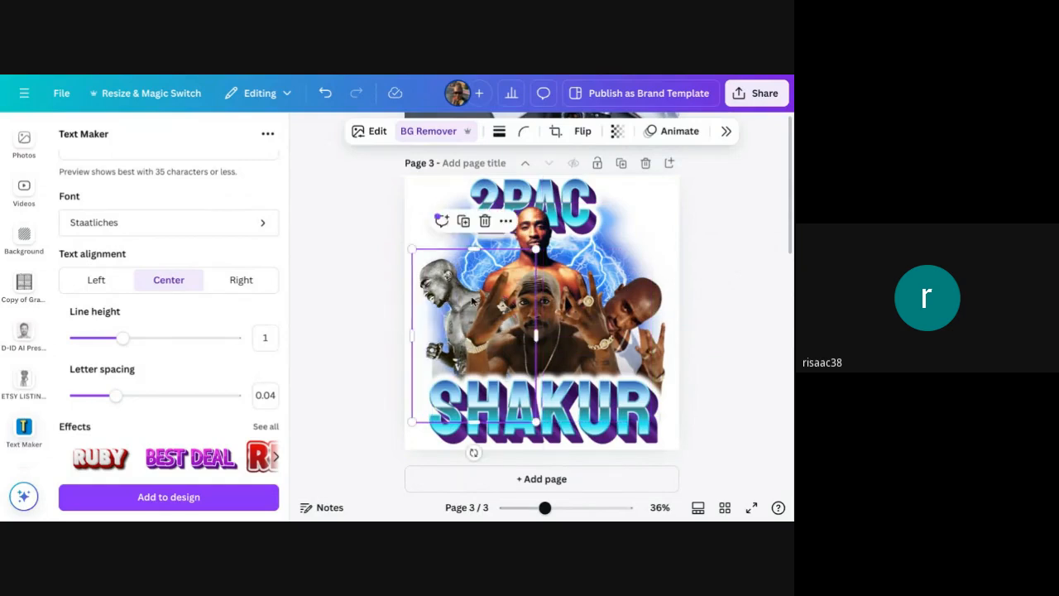
click(693, 262)
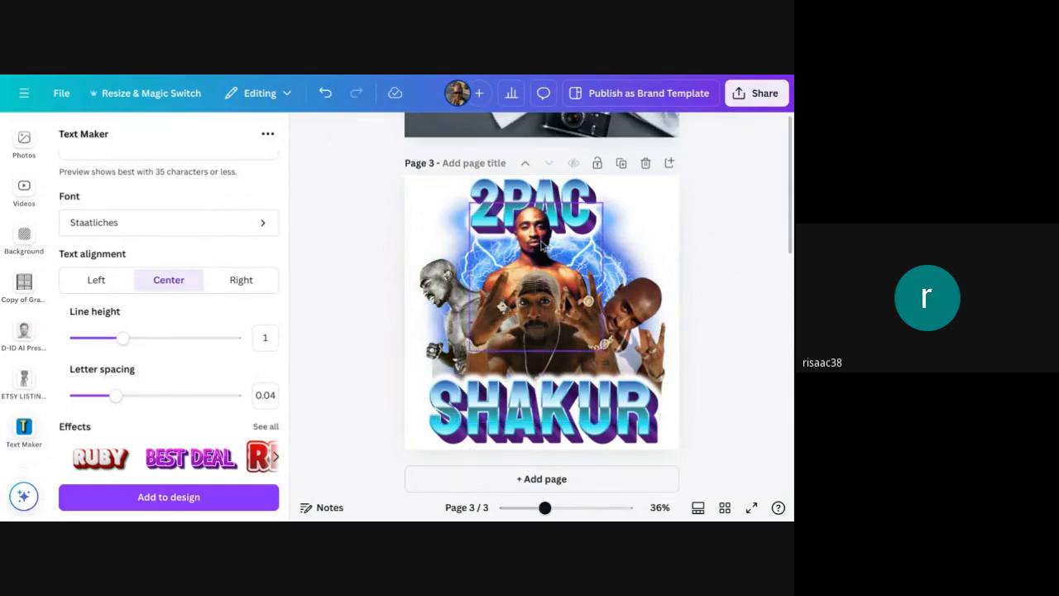
- Move the black-and-white photo's layer down the stack so it sits behind the upper centre photo
click(456, 295)
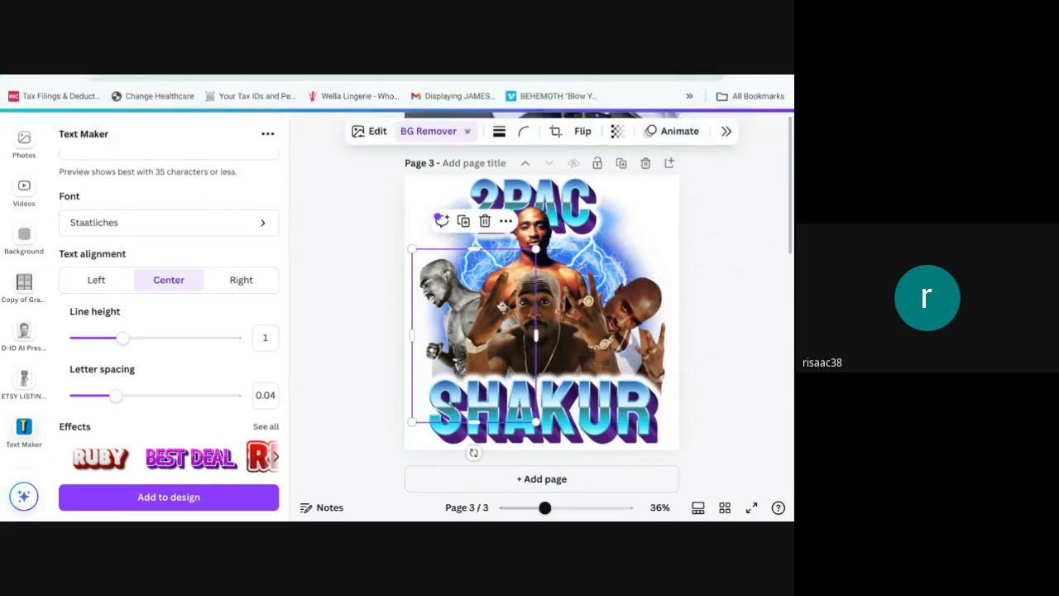
click(727, 133)
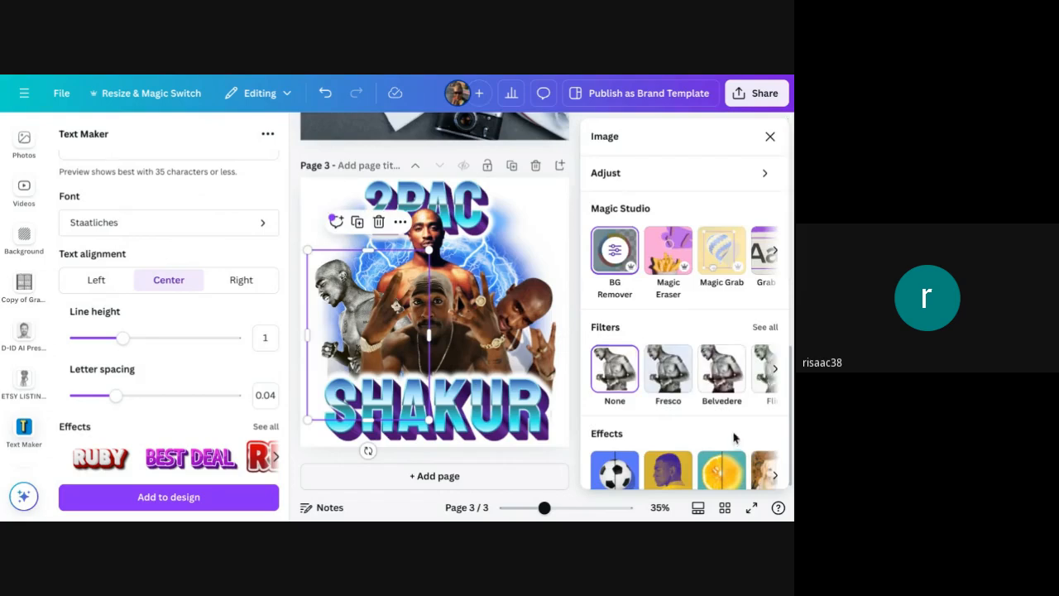
scroll(729, 422, down, 3)
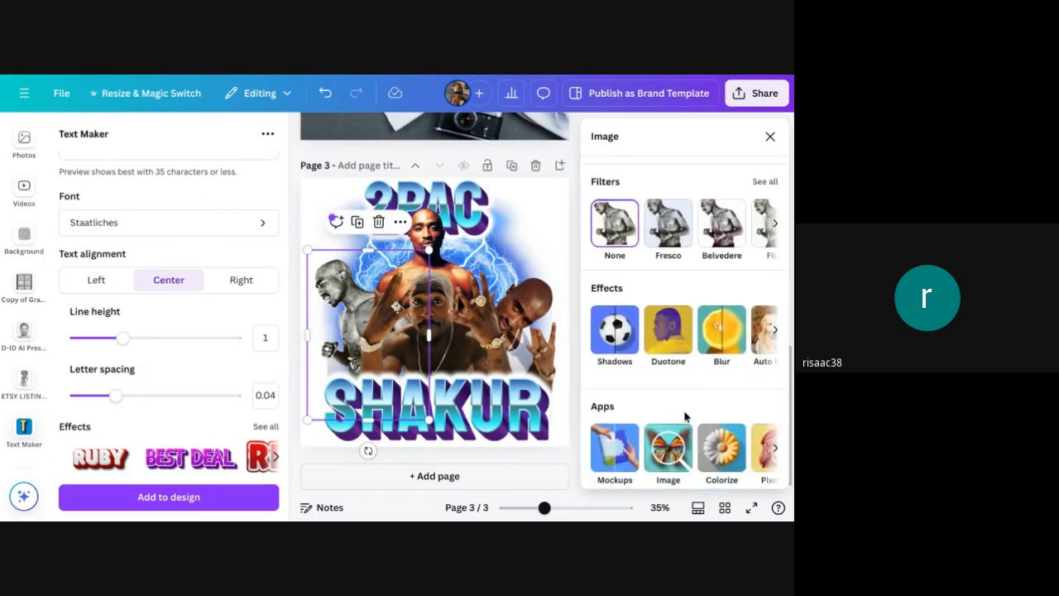
scroll(686, 416, down, 5)
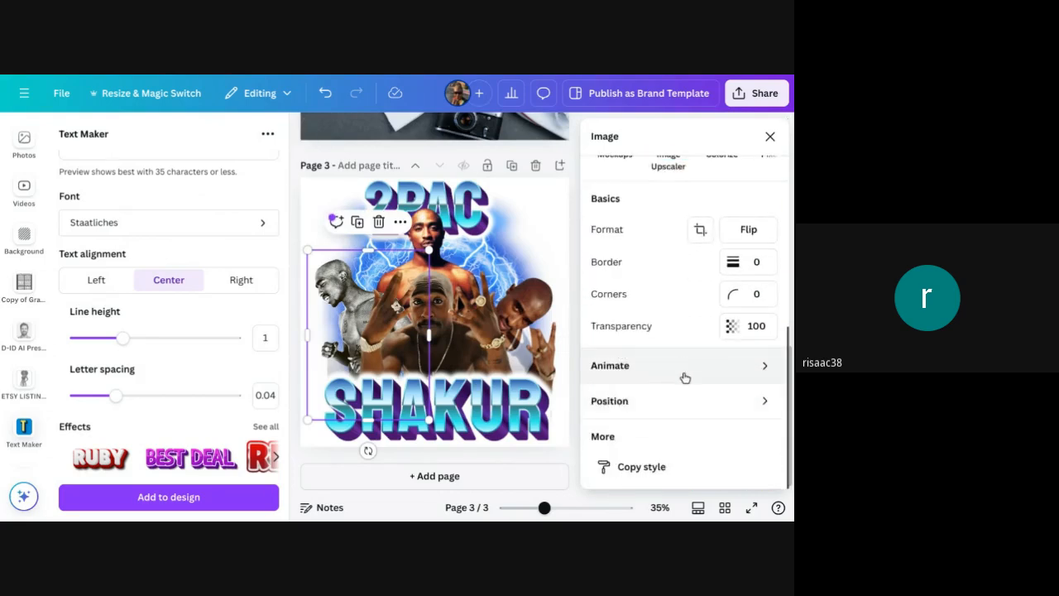
click(749, 402)
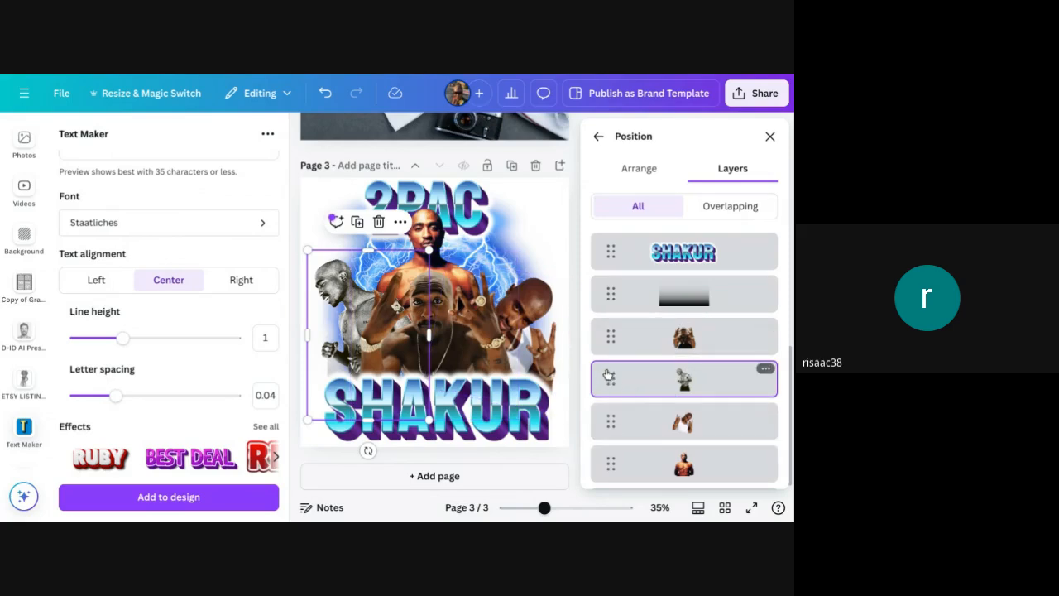
drag(608, 376, 621, 483)
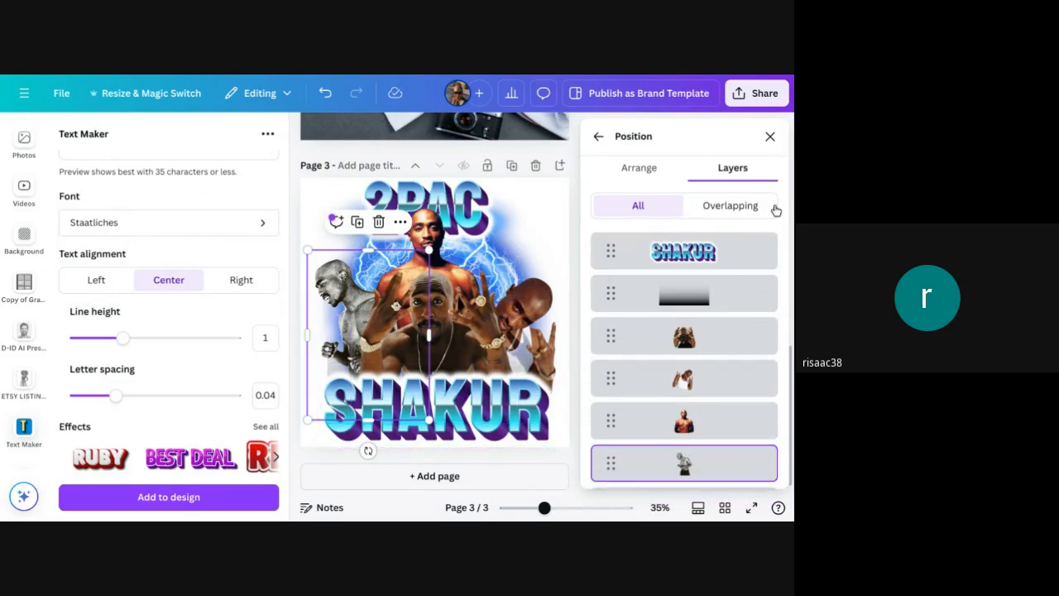
click(774, 139)
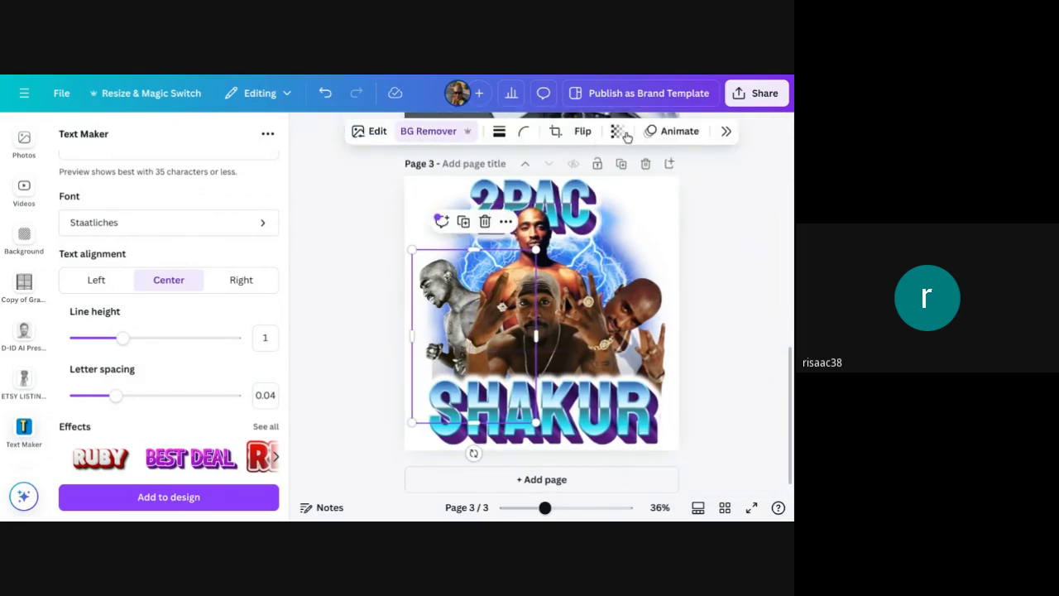
- Apply the Drop shadow effect to the black-and-white photo
click(376, 136)
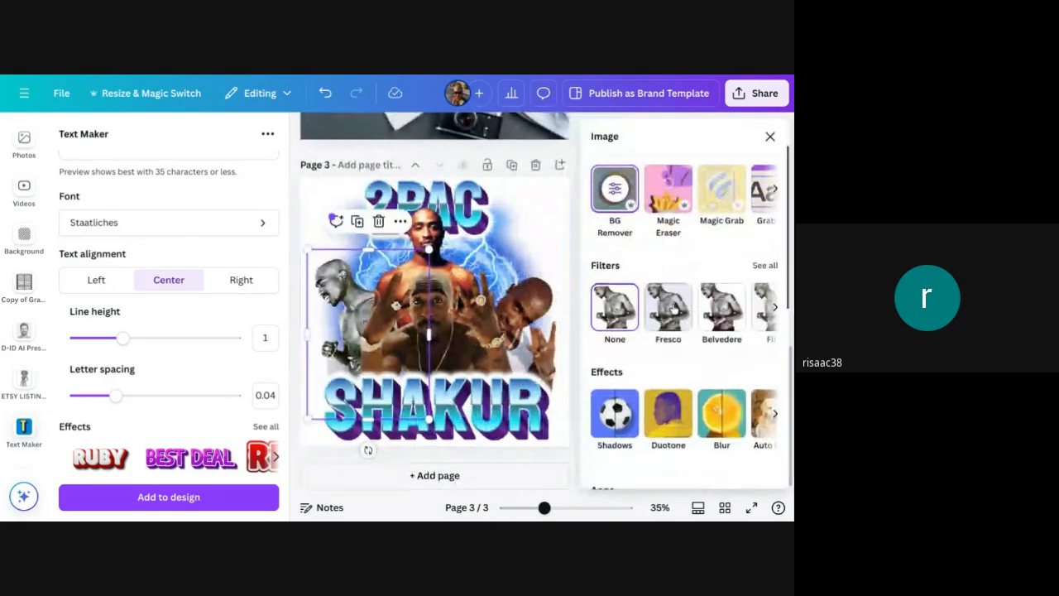
click(615, 470)
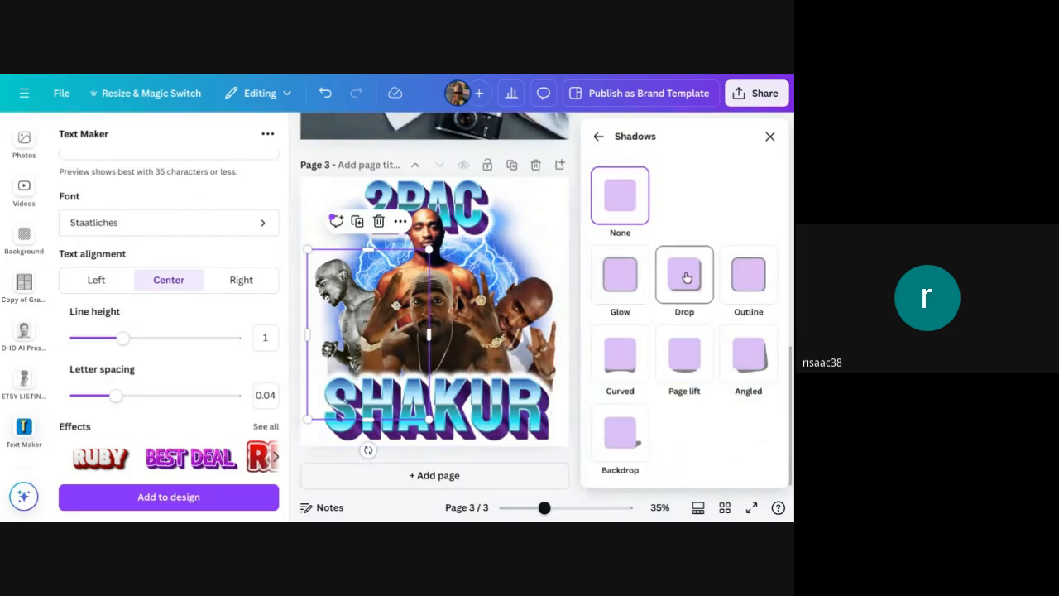
click(687, 277)
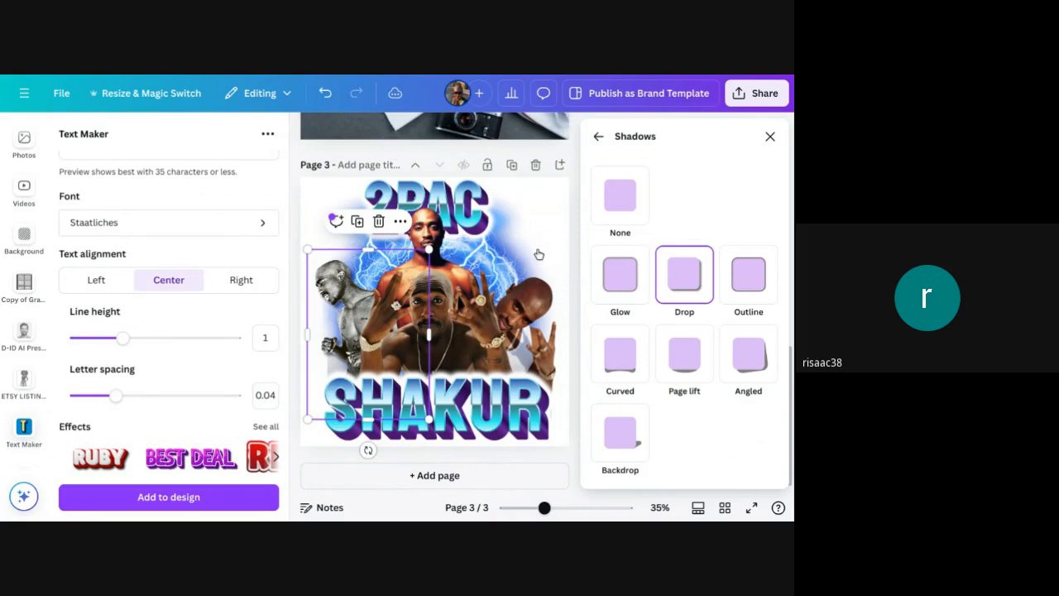
- Apply a Drop shadow to the upper centre photo, enlarge it slightly and nudge it down
click(432, 235)
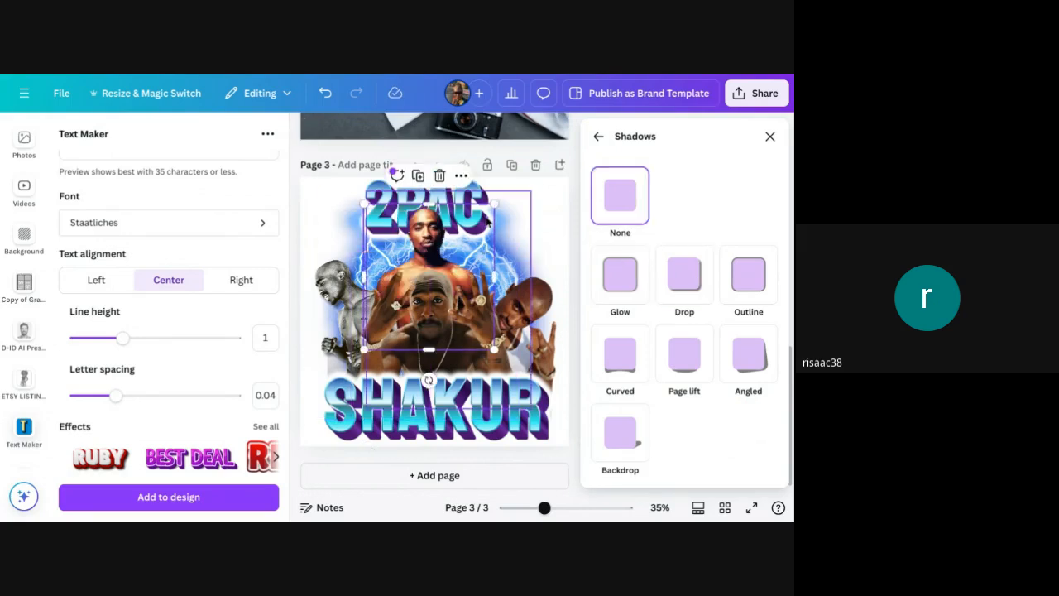
click(694, 287)
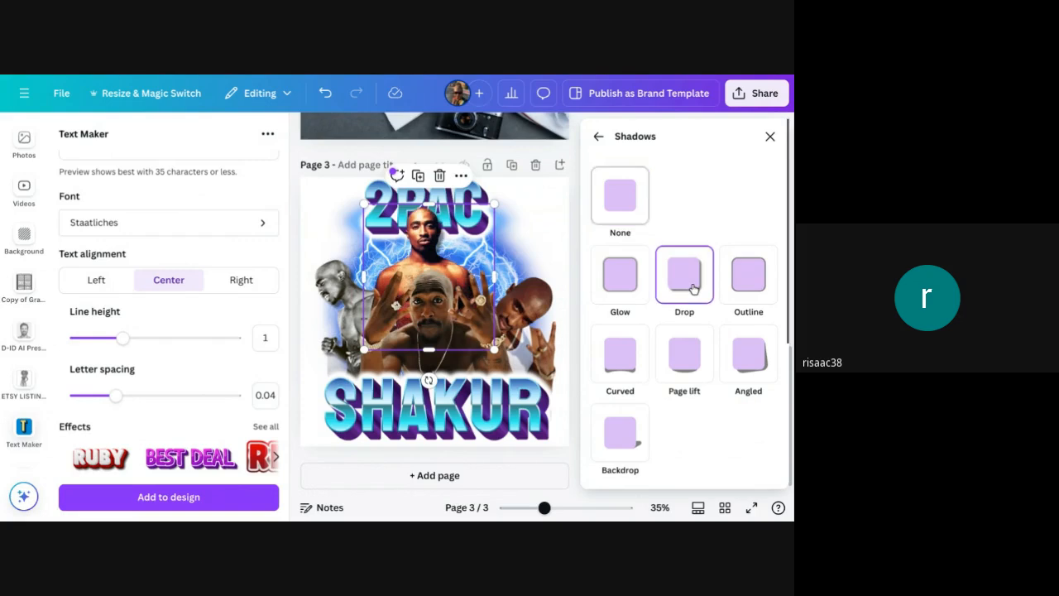
key(Escape)
click(431, 253)
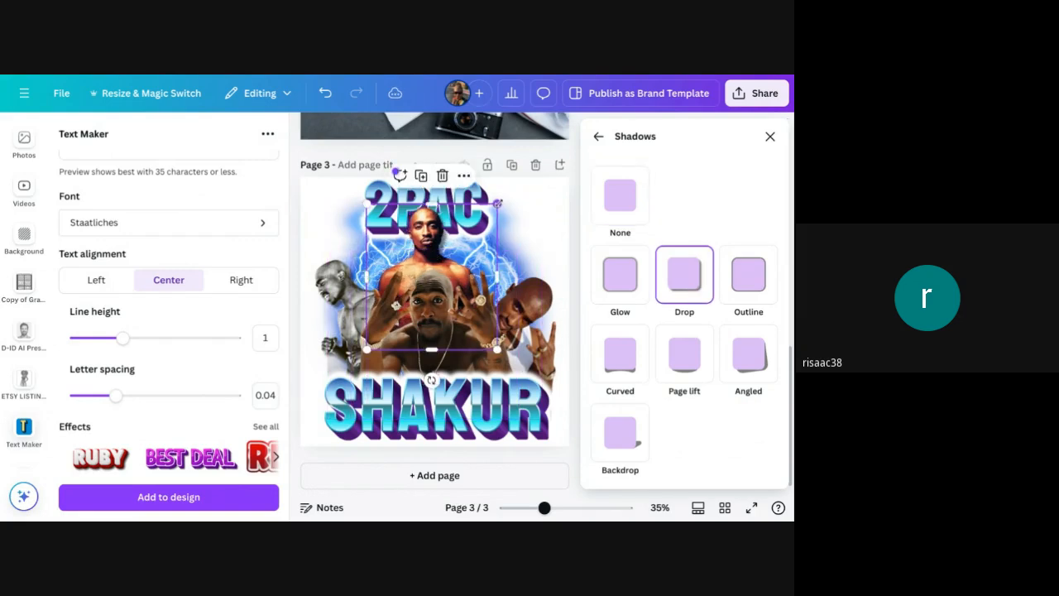
drag(496, 203, 508, 190)
drag(436, 234, 437, 240)
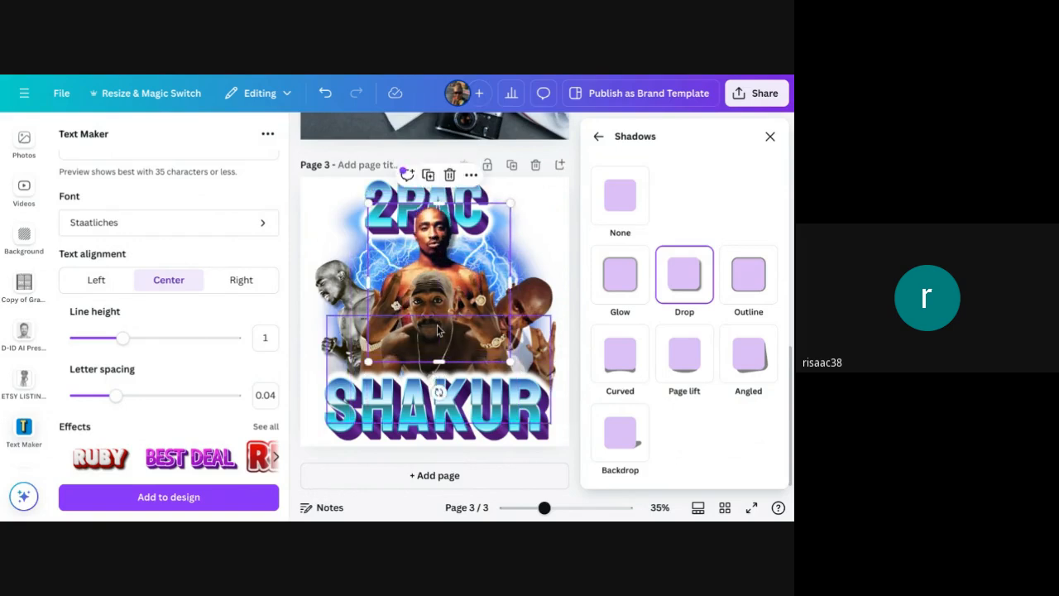
- Apply a Drop shadow to the right-hand photo and the front centre photo, and enlarge the front one slightly
click(549, 304)
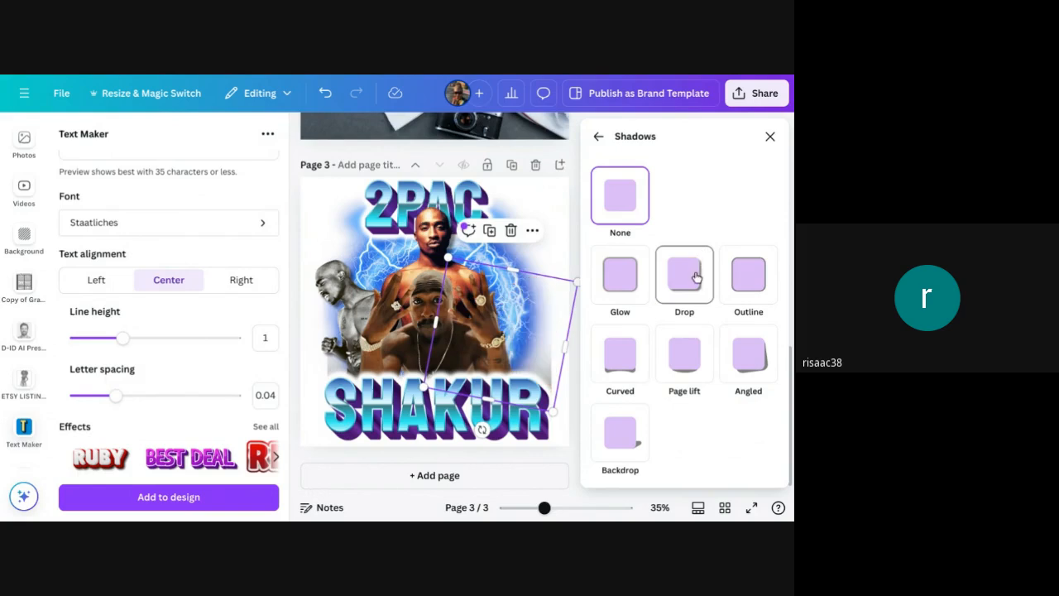
click(692, 272)
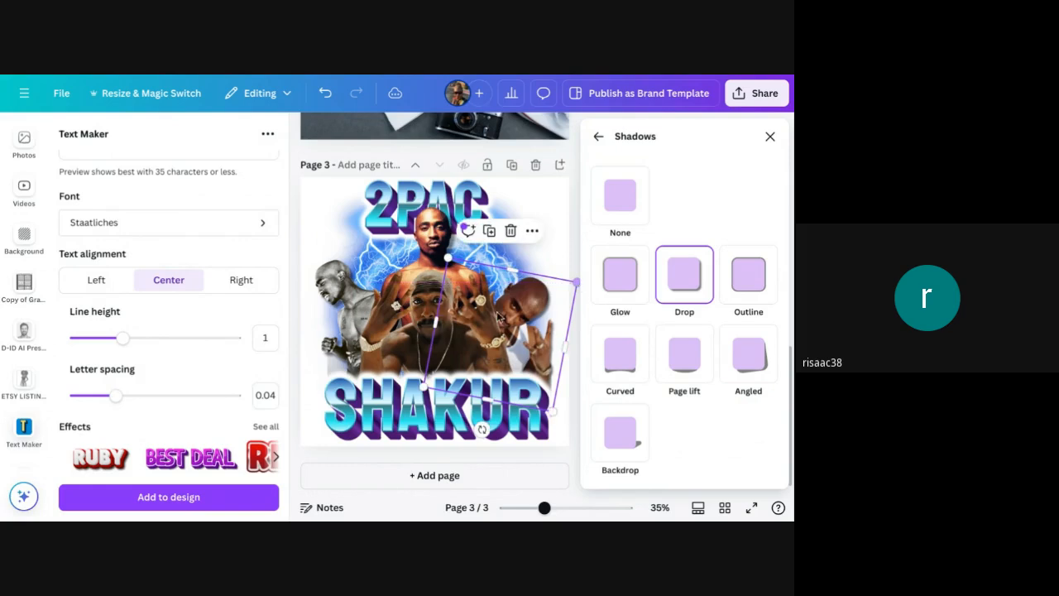
click(425, 298)
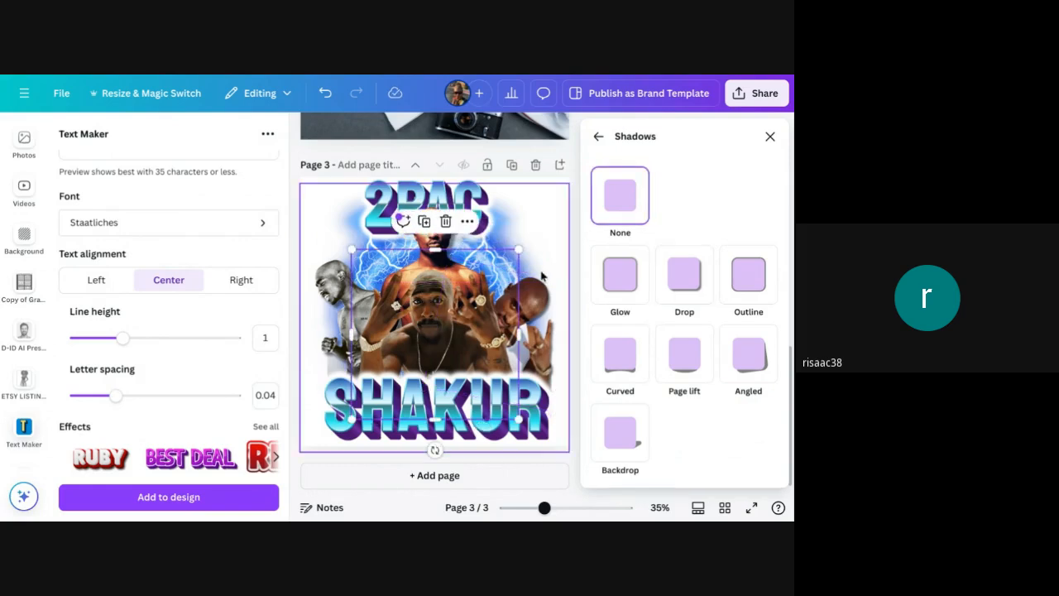
click(685, 287)
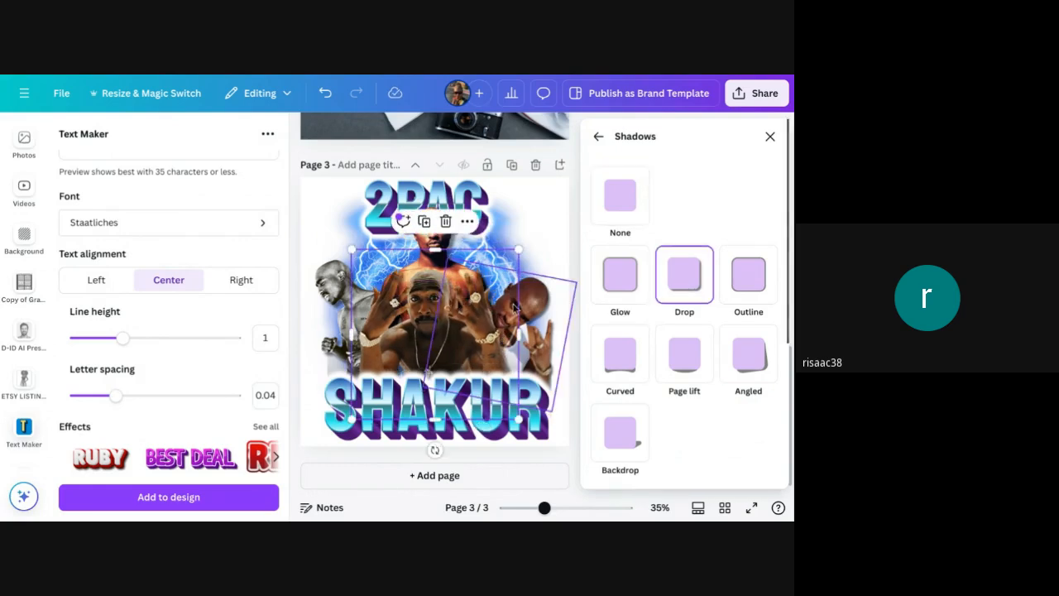
drag(526, 247, 523, 246)
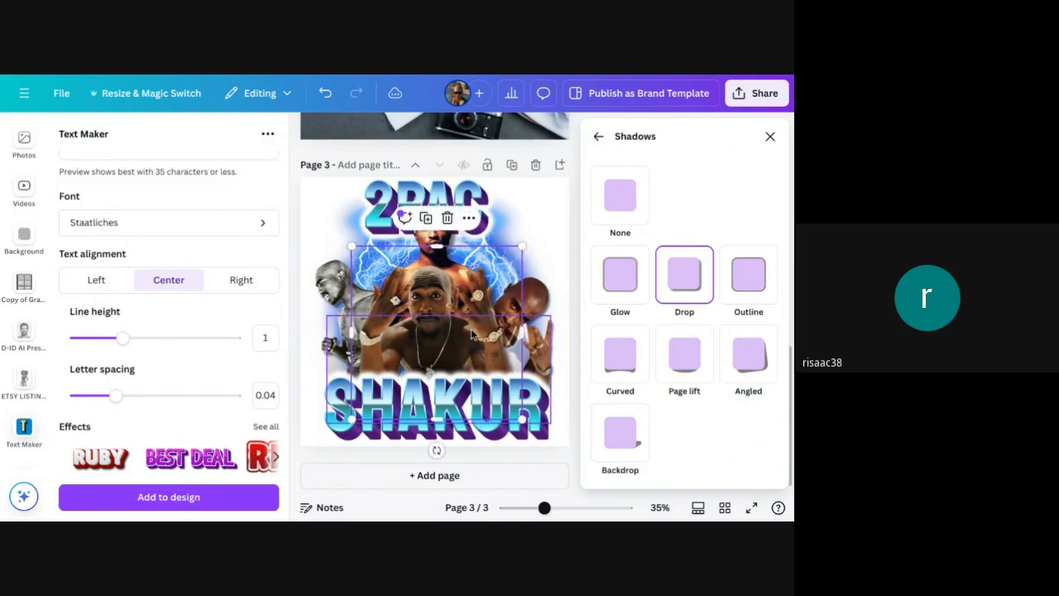
- Recheck that the black-and-white photo uses the Drop shadow, and close the shadow settings
click(324, 295)
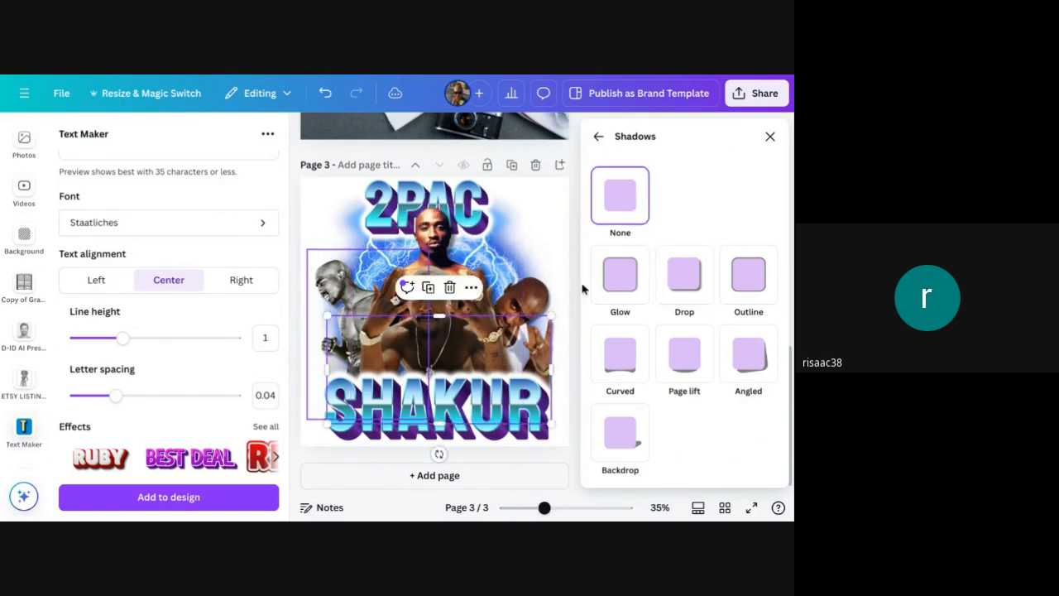
click(686, 285)
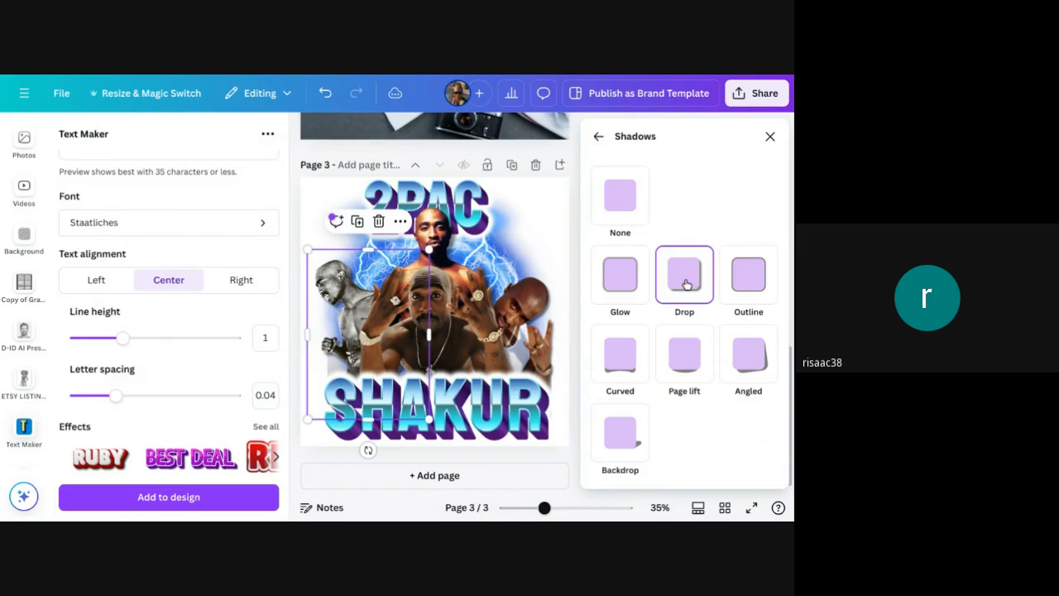
click(554, 255)
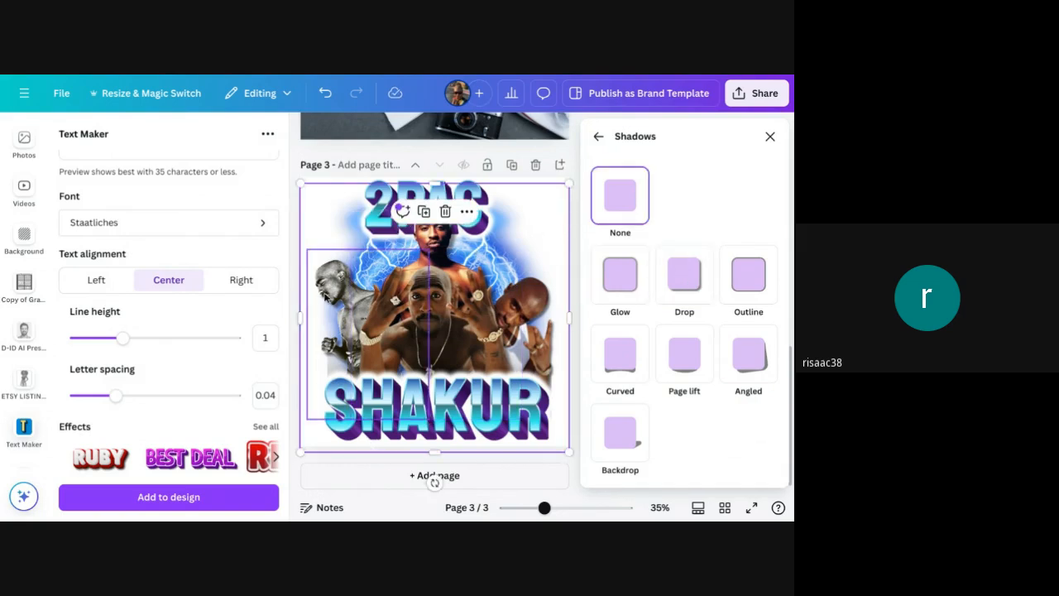
click(690, 280)
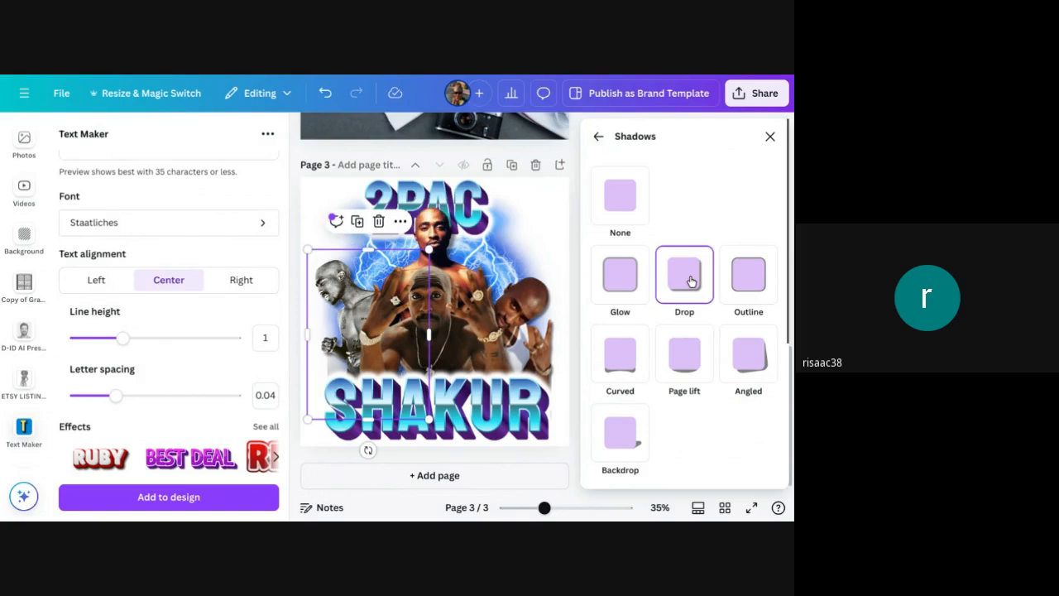
click(770, 136)
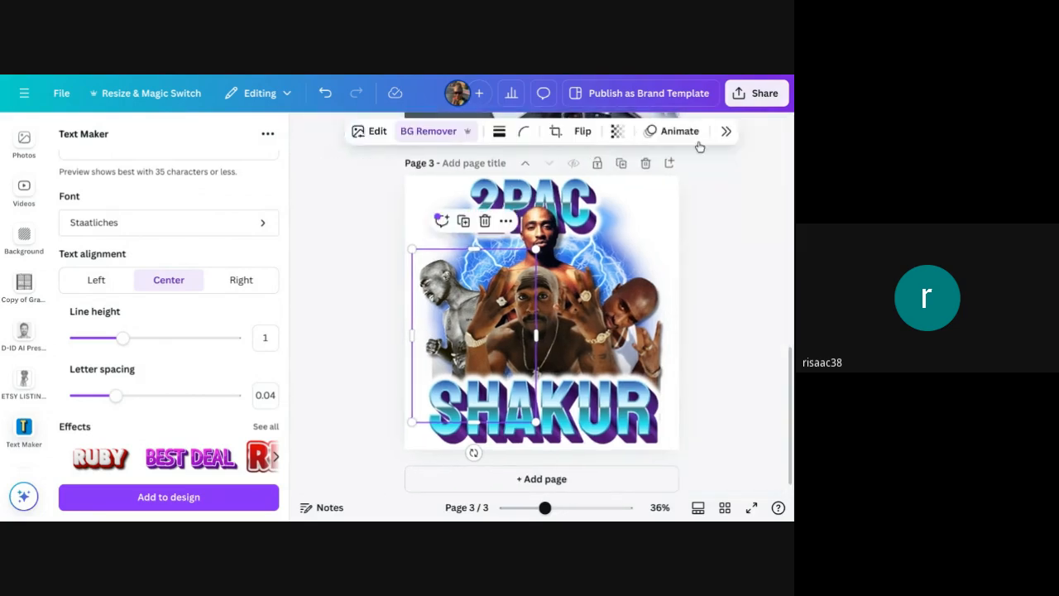
- Crop the empty right side of the black-and-white photo, and slightly enlarge it and the right-hand photo
click(735, 213)
click(439, 286)
drag(517, 338, 502, 338)
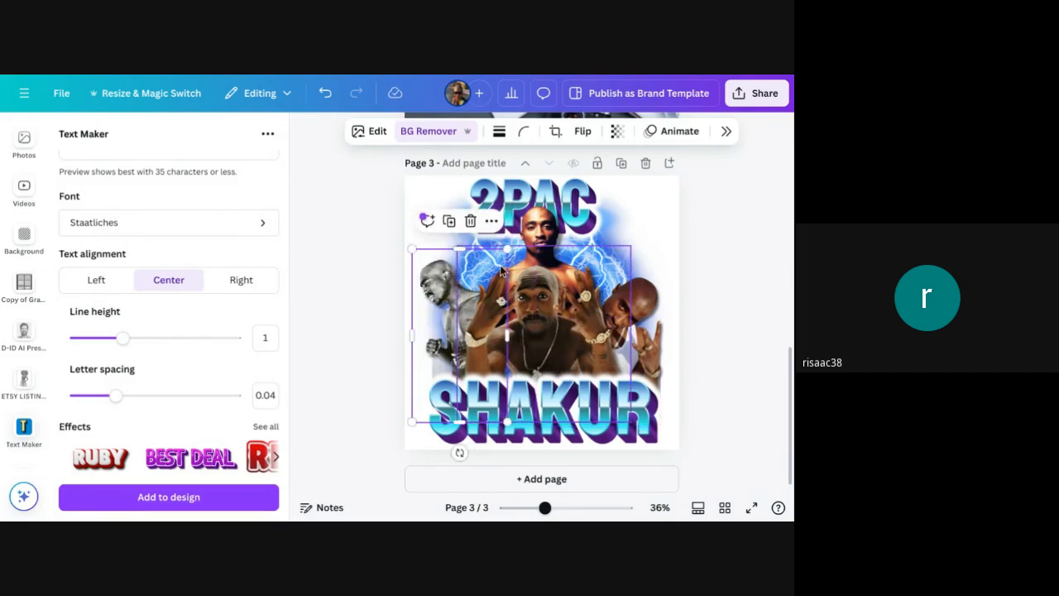
drag(508, 248, 518, 246)
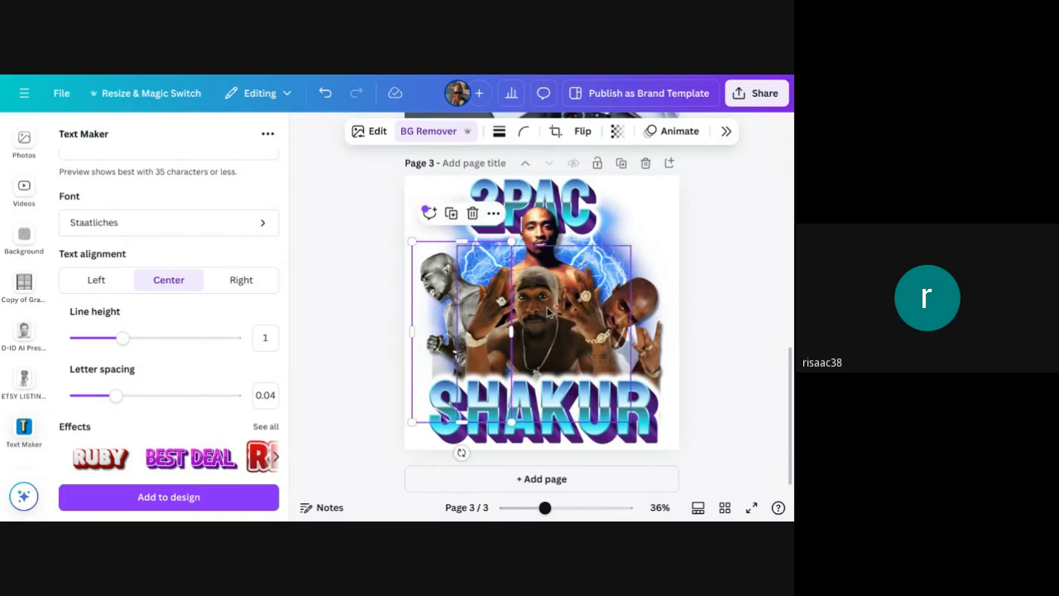
click(642, 303)
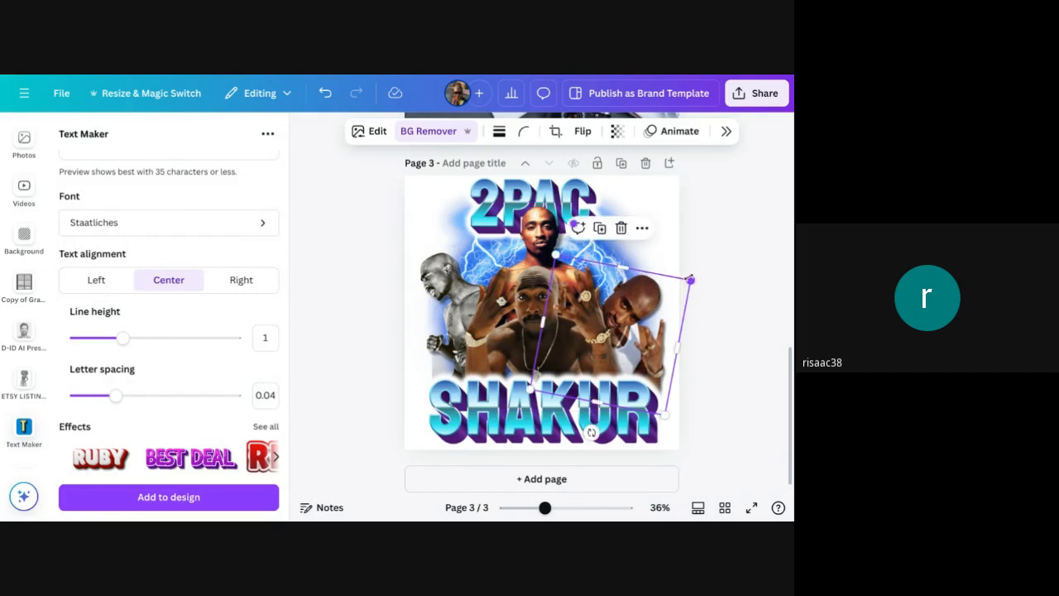
click(741, 270)
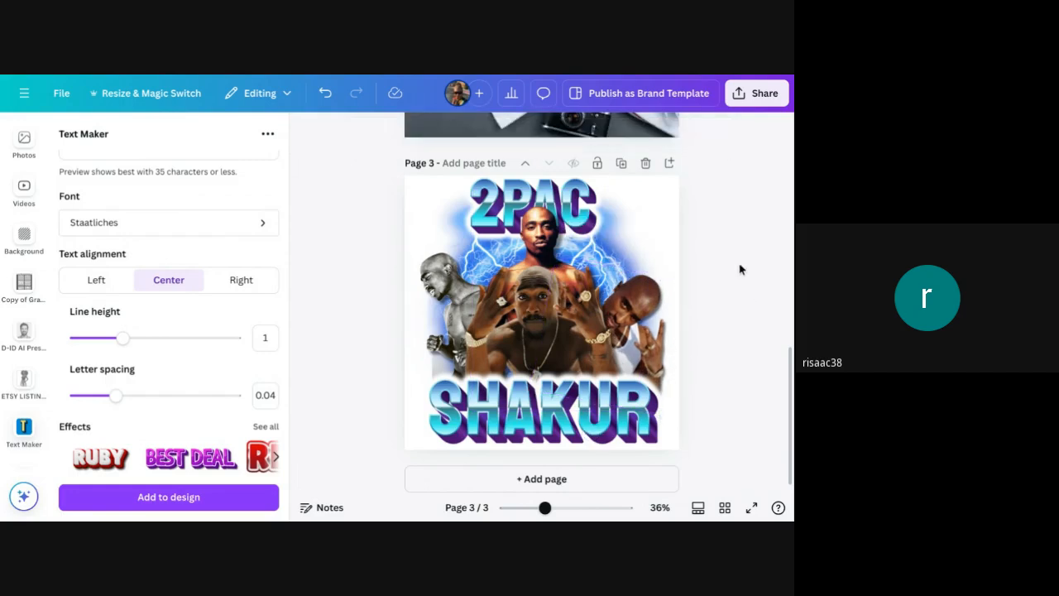
- Shift the black fade at the bottom of the collage slightly to the right
click(540, 345)
drag(546, 345, 558, 338)
click(773, 289)
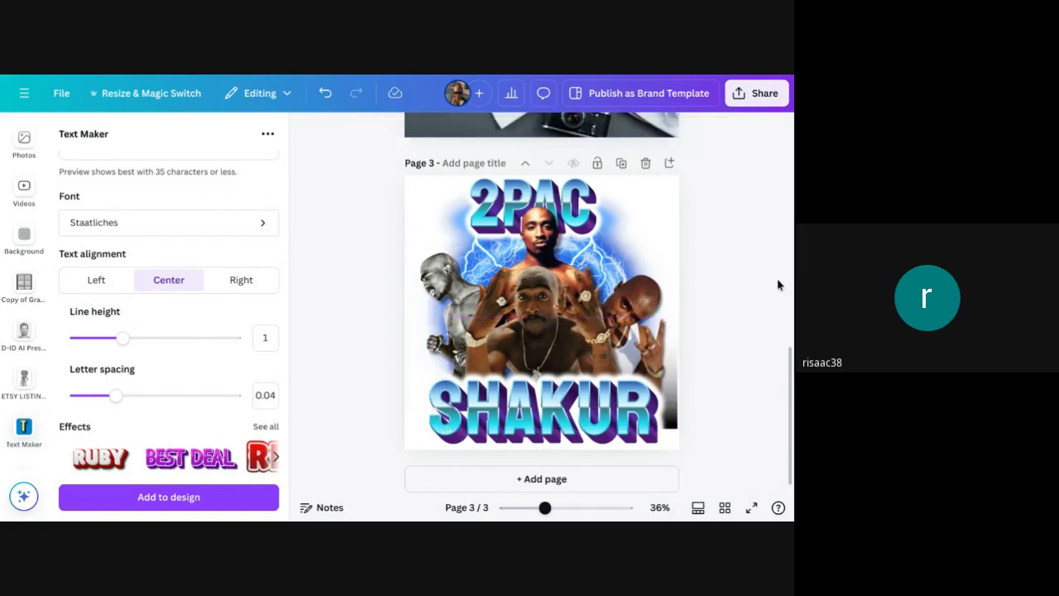
- Nudge the front centre photo slightly right and the upper centre photo slightly left to line them up
click(535, 298)
drag(536, 298, 540, 296)
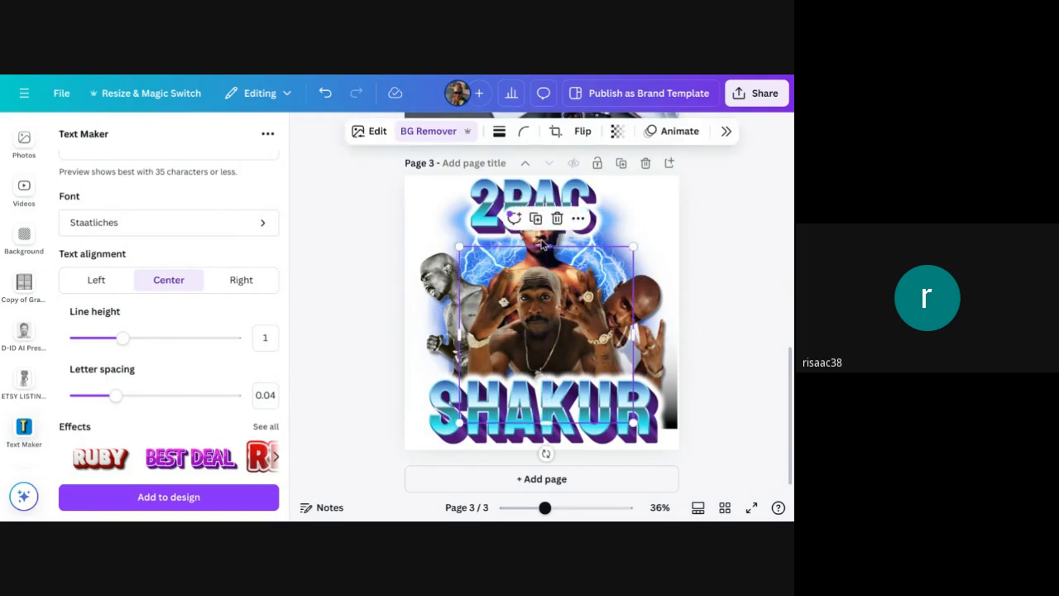
click(544, 242)
drag(544, 243, 540, 241)
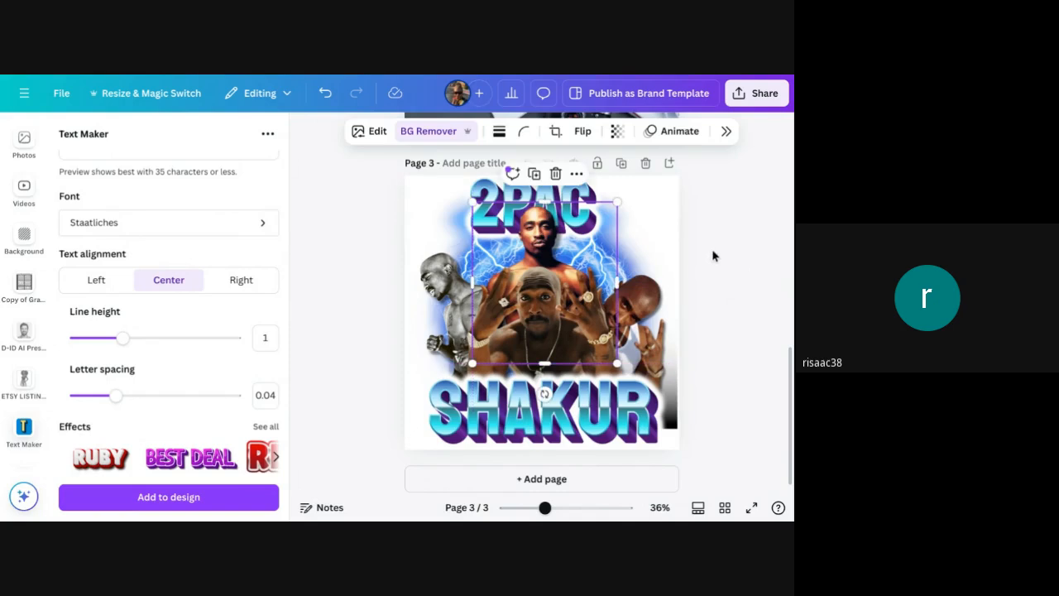
- Shrink the SHAKUR title slightly and delete the black fade behind it
click(613, 427)
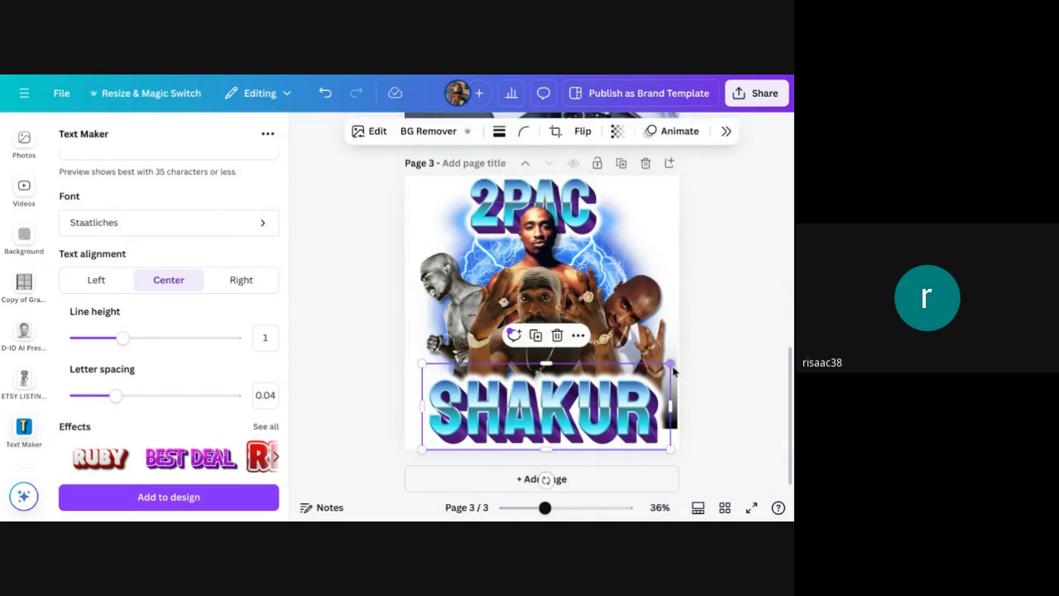
drag(662, 376, 664, 379)
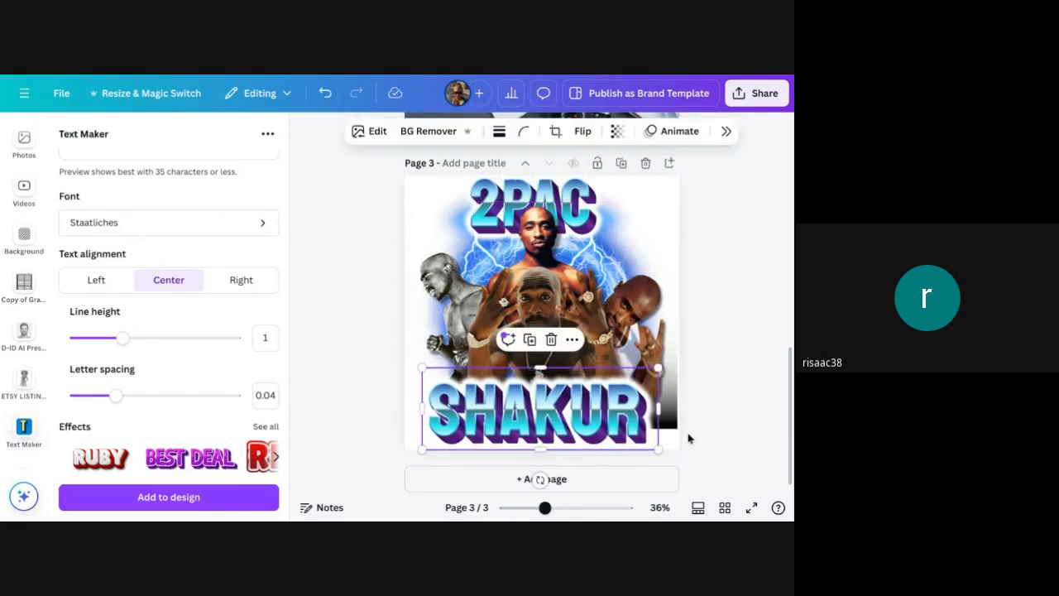
click(676, 429)
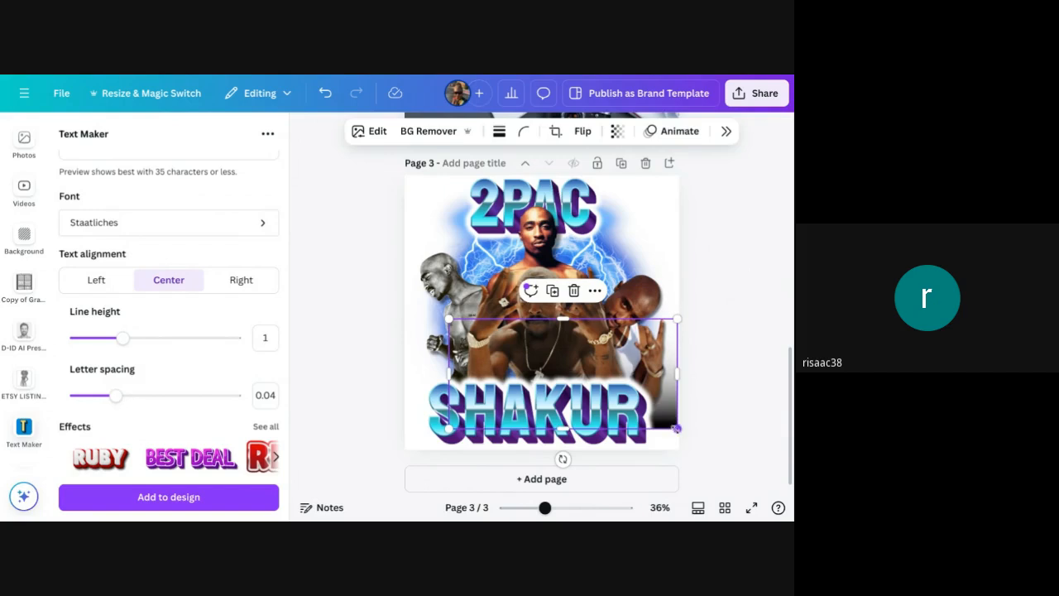
click(574, 291)
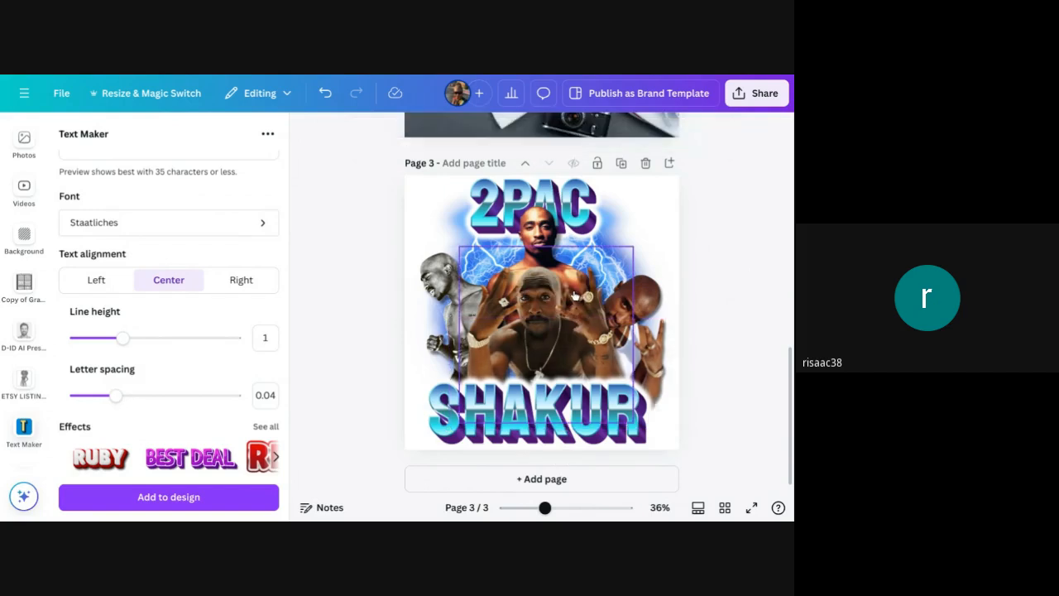
- Shrink the SHAKUR title slightly and shift it a little to the right along the bottom of the collage
drag(644, 440, 638, 435)
drag(664, 368, 652, 373)
drag(629, 434, 640, 431)
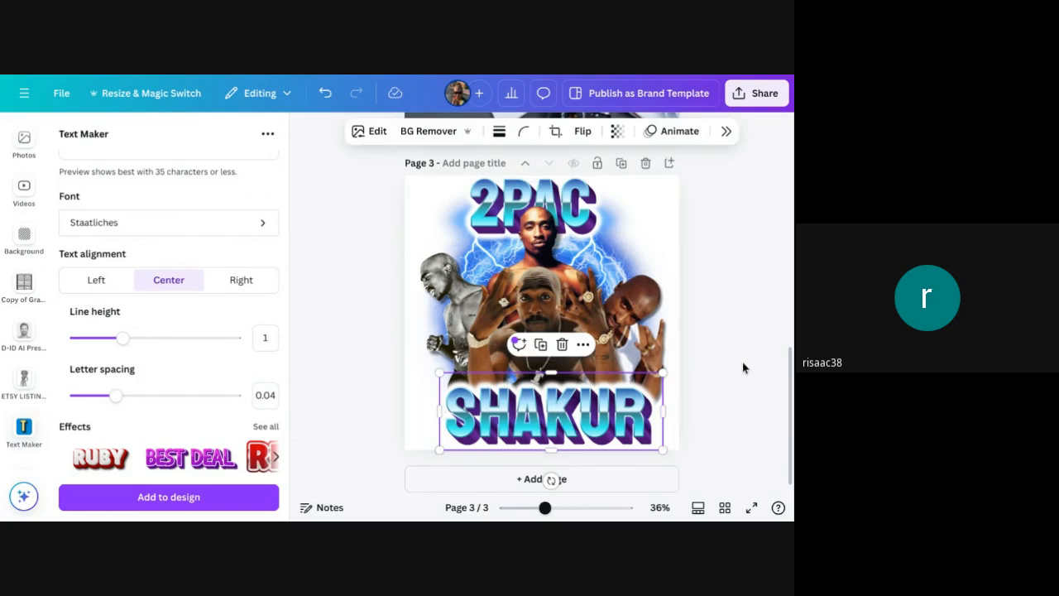
click(742, 362)
- Center the SHAKUR title horizontally on the page
click(570, 410)
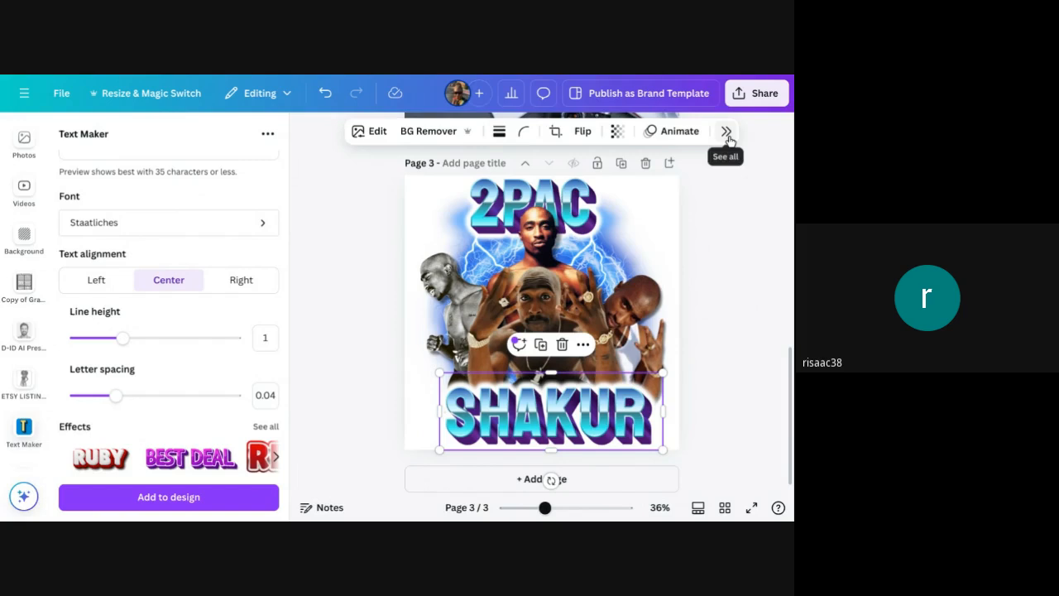
click(727, 135)
scroll(700, 443, down, 10)
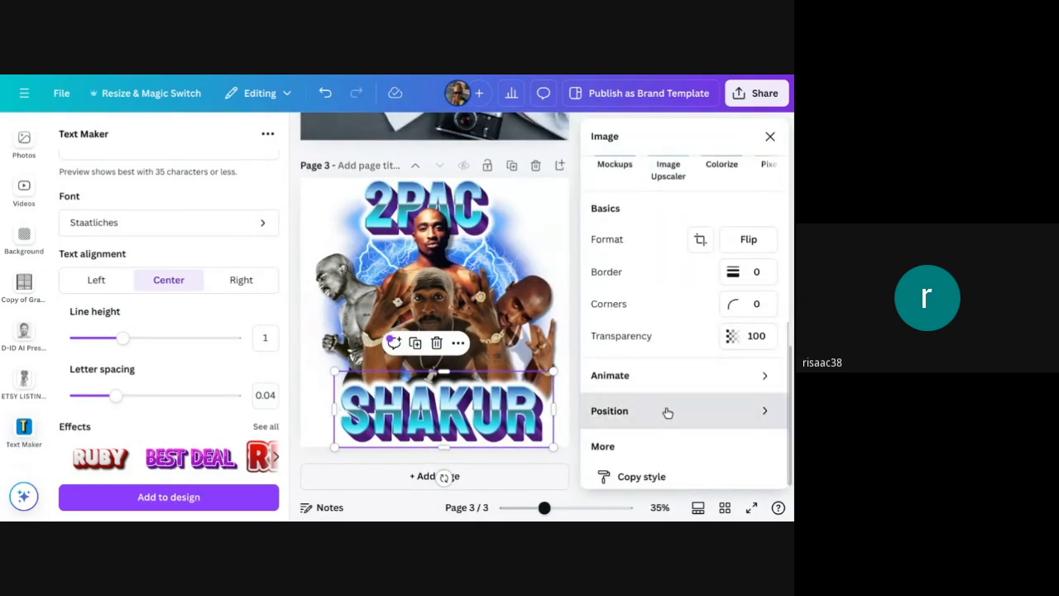
click(667, 411)
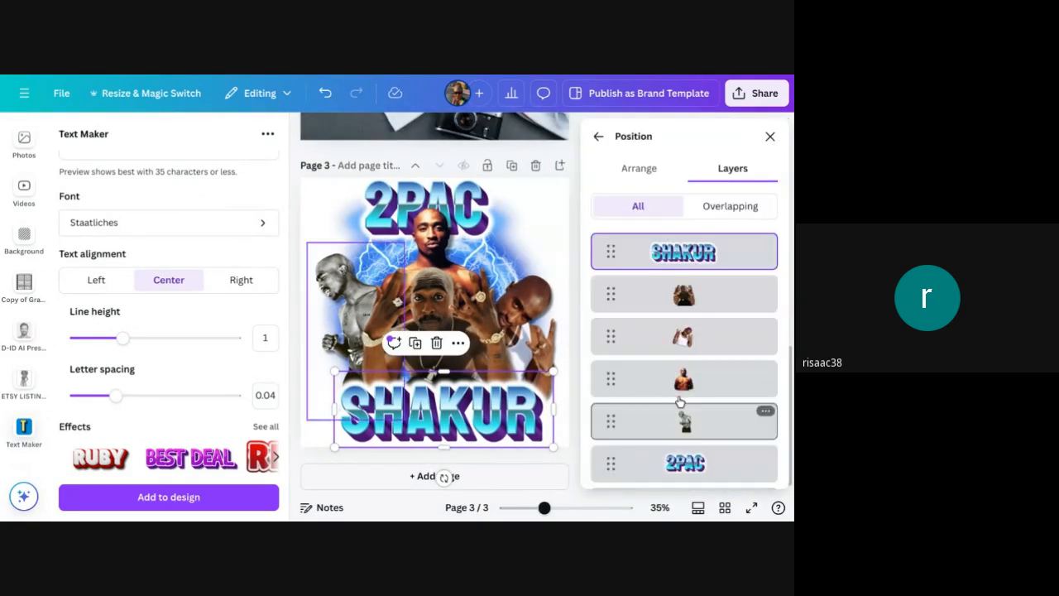
click(638, 168)
click(735, 336)
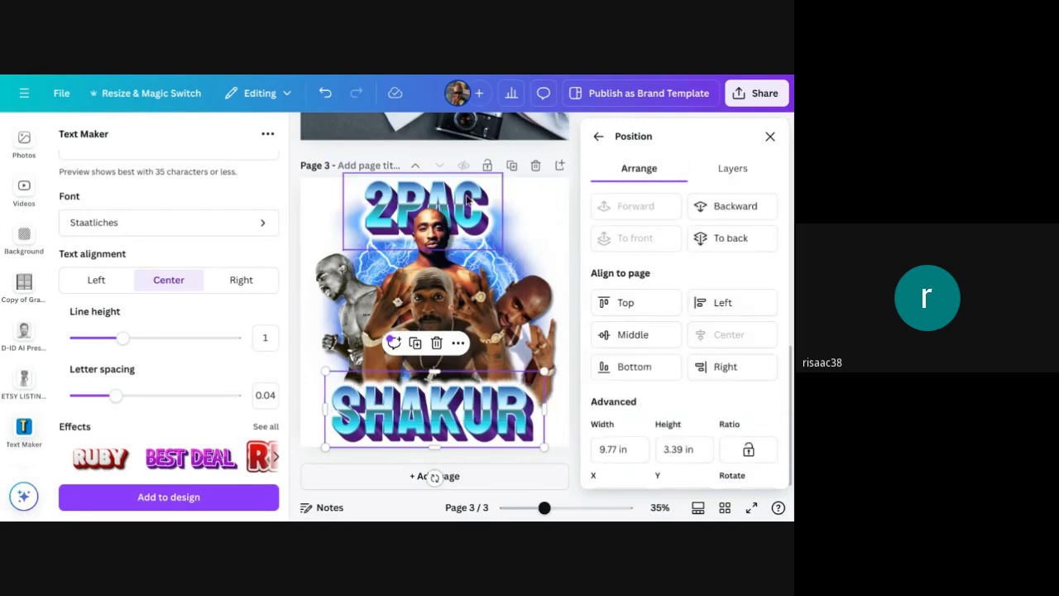
click(361, 219)
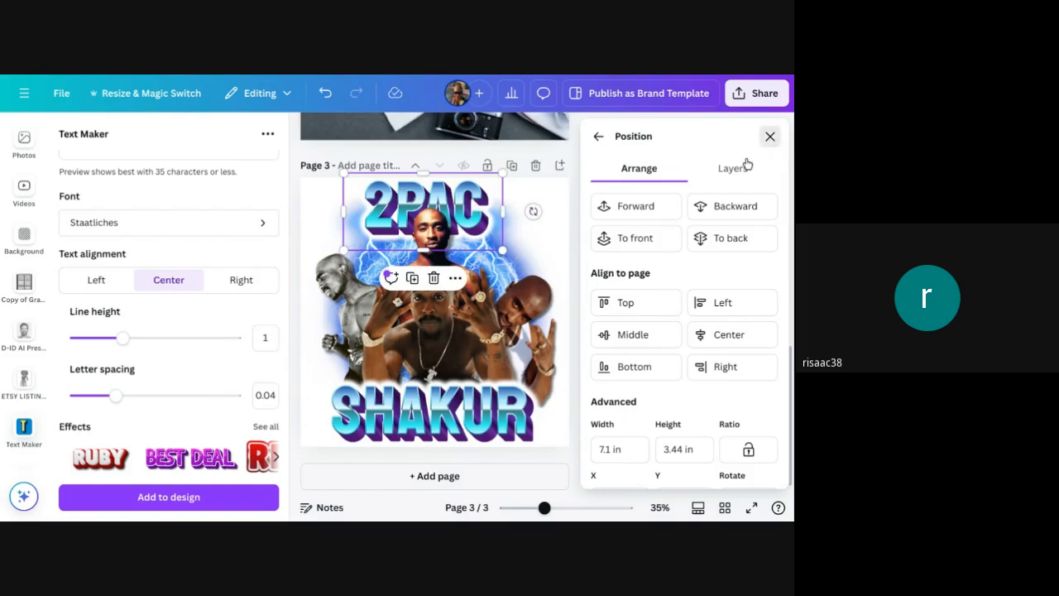
click(769, 136)
click(743, 193)
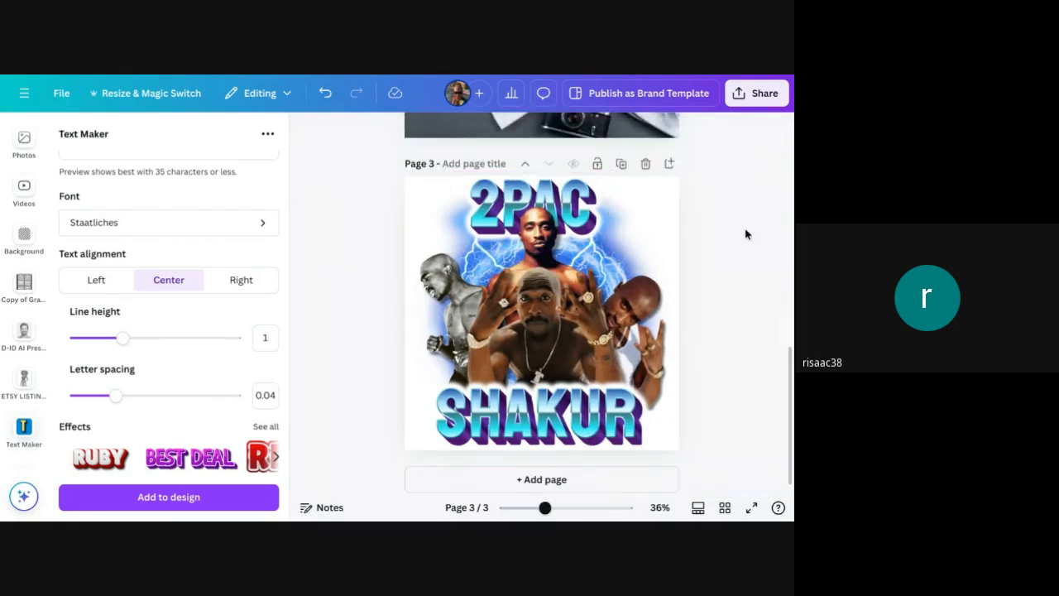
- Center the large front photo with raised hands horizontally on the page
click(580, 333)
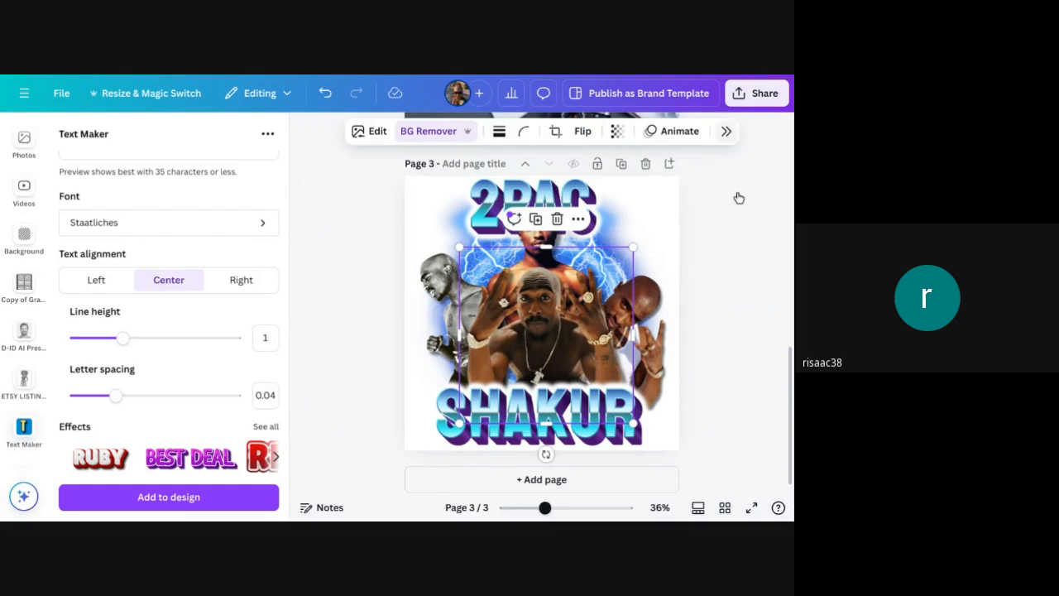
click(725, 136)
scroll(719, 439, down, 5)
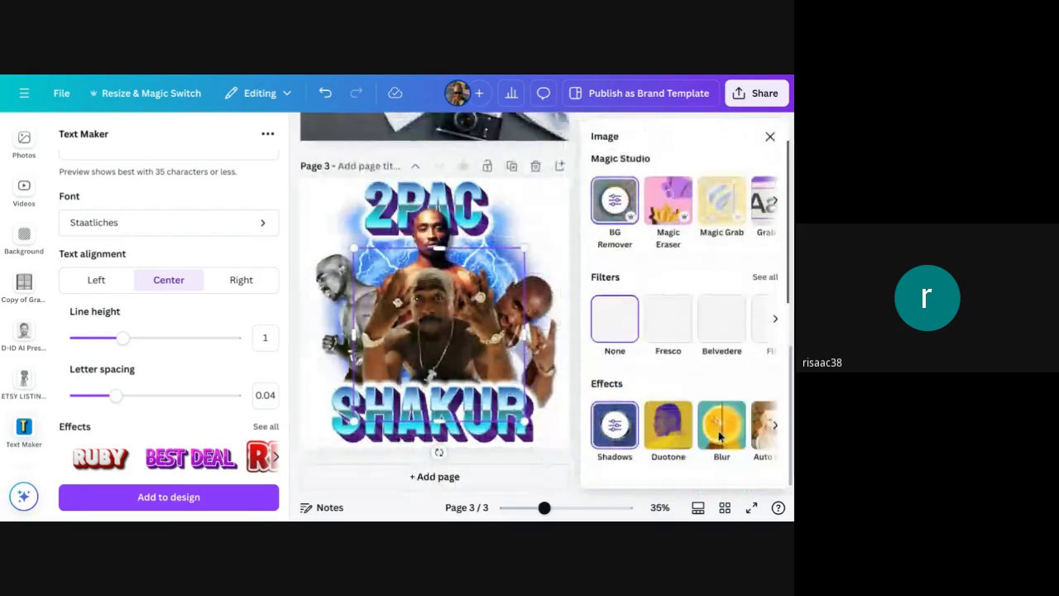
scroll(718, 436, down, 5)
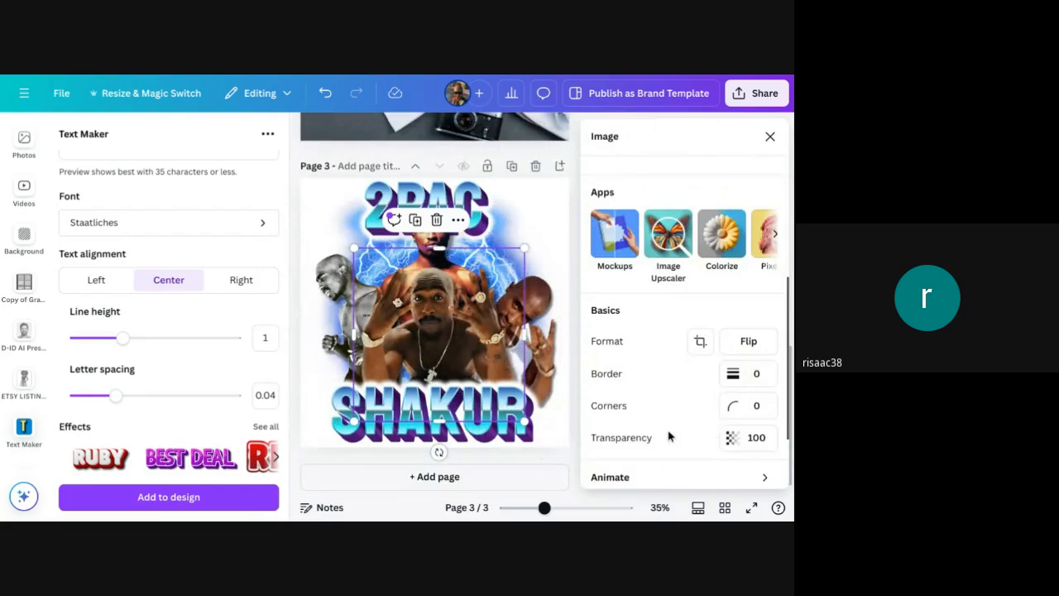
click(678, 407)
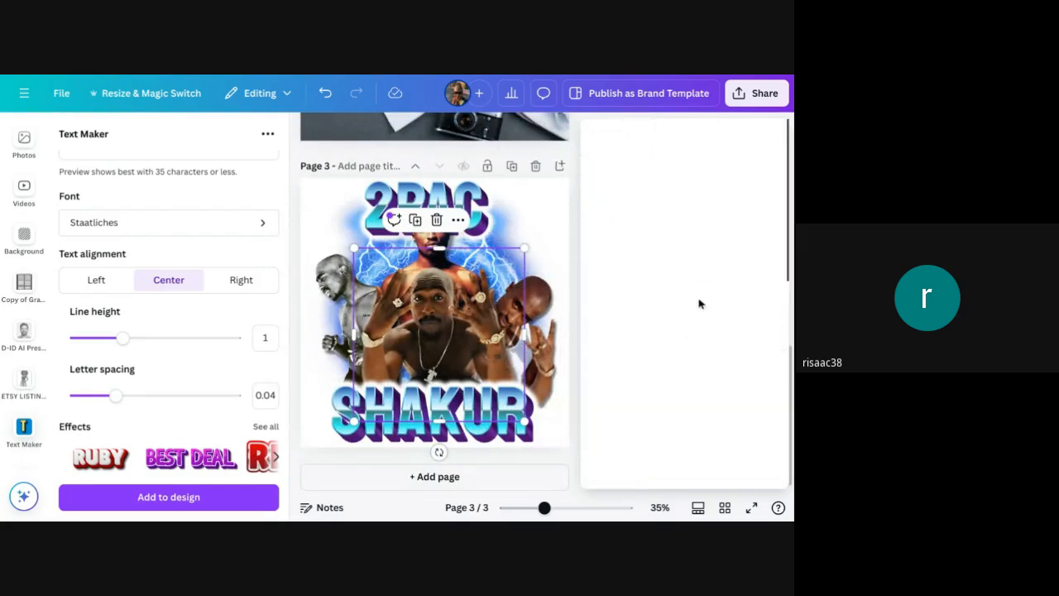
click(733, 343)
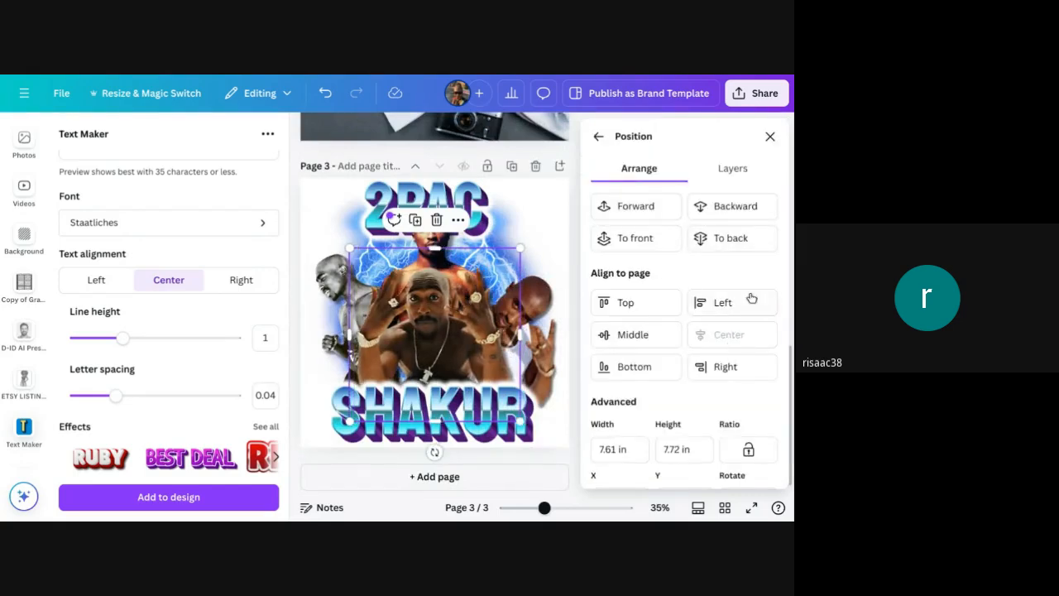
click(770, 136)
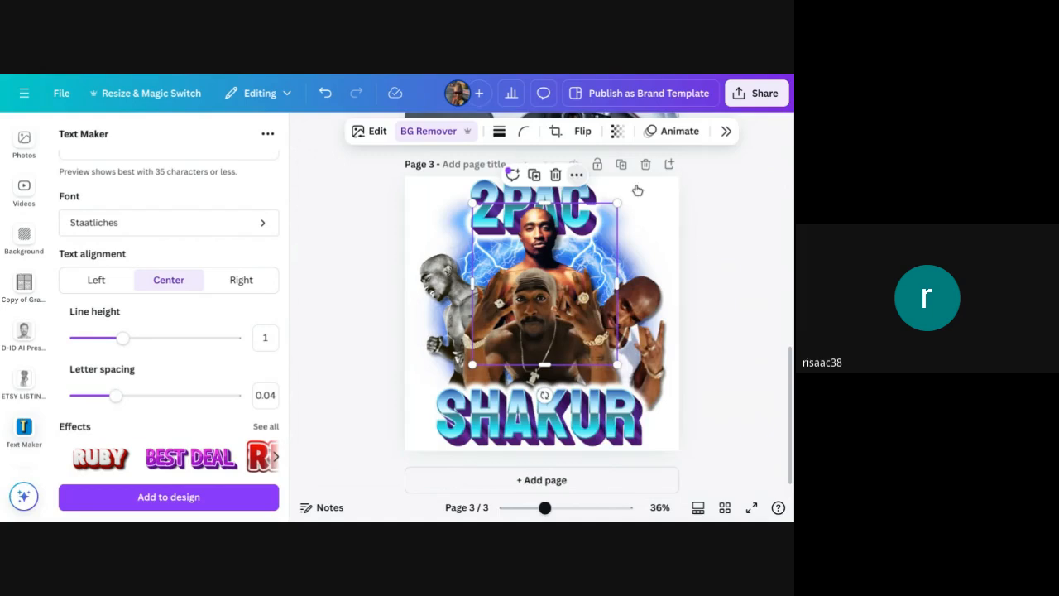
- Align the upper centre photo to the horizontal center of the page
click(577, 174)
mouse_move(639, 380)
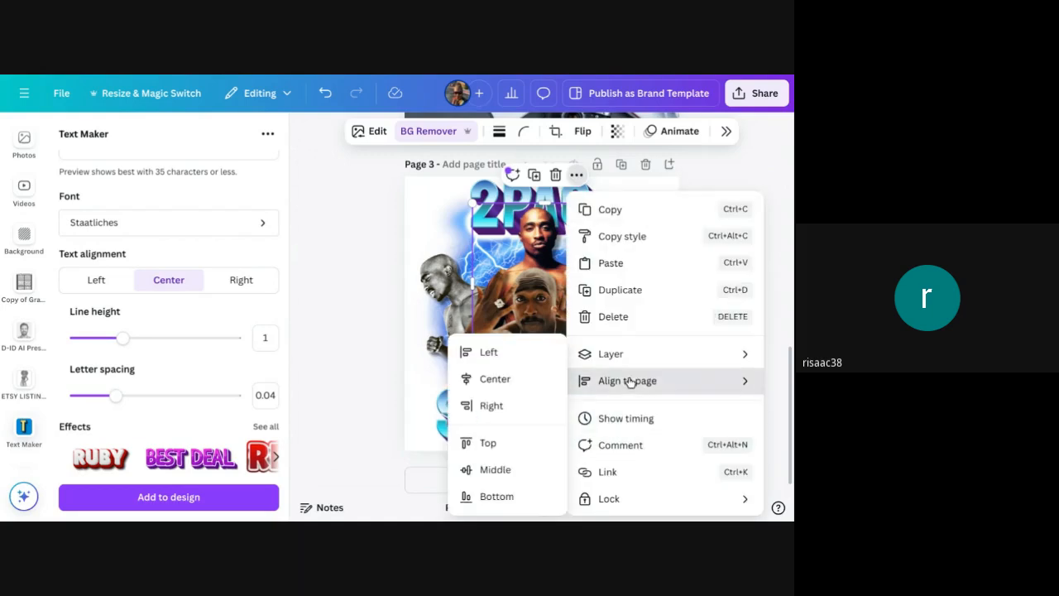
click(483, 378)
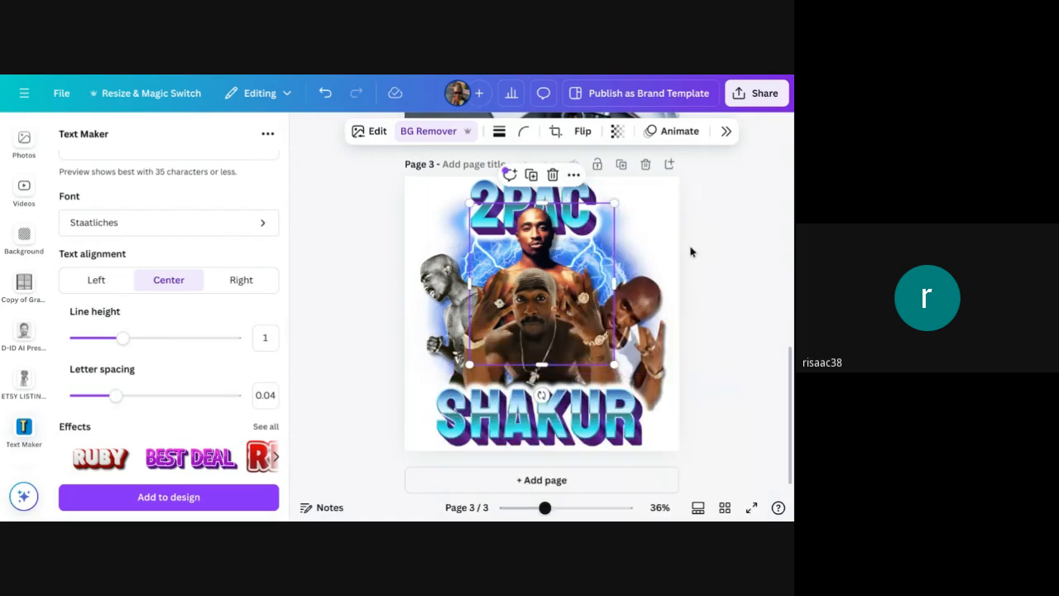
click(760, 261)
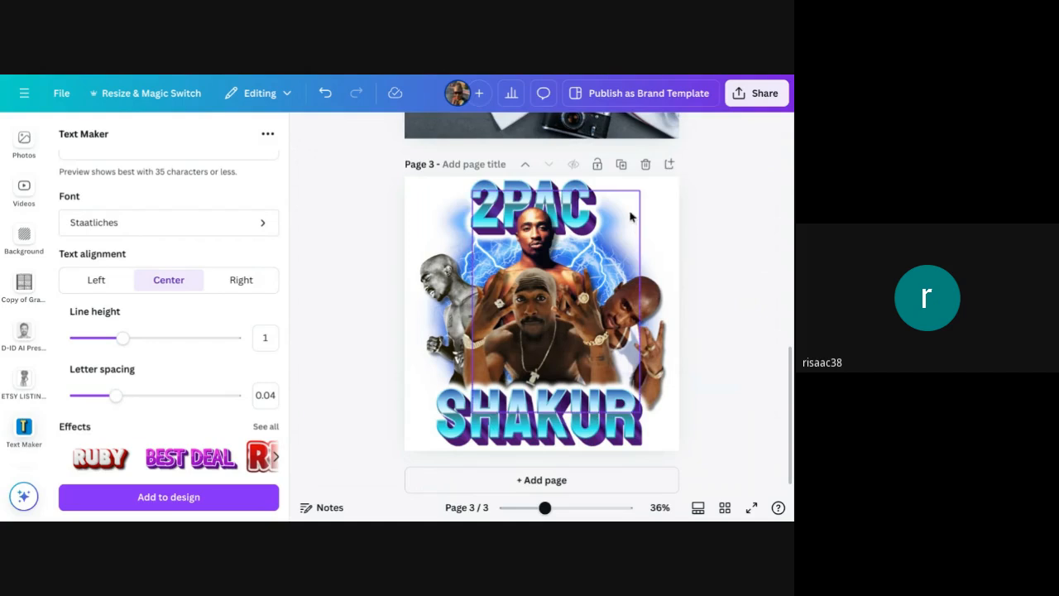
- Nudge the 2PAC title slightly up, and group all the collage elements together
click(579, 201)
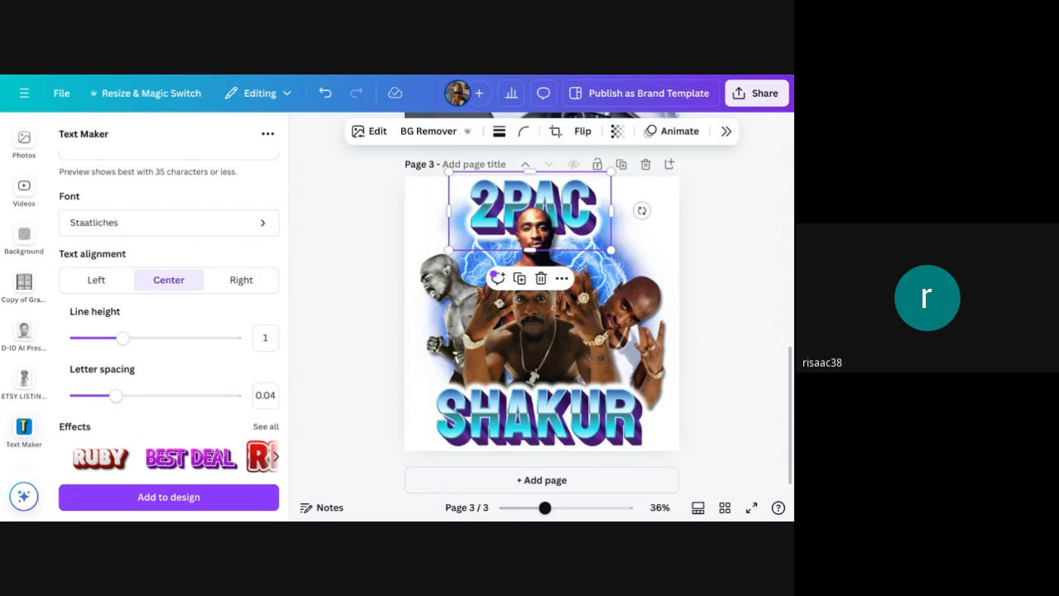
click(754, 230)
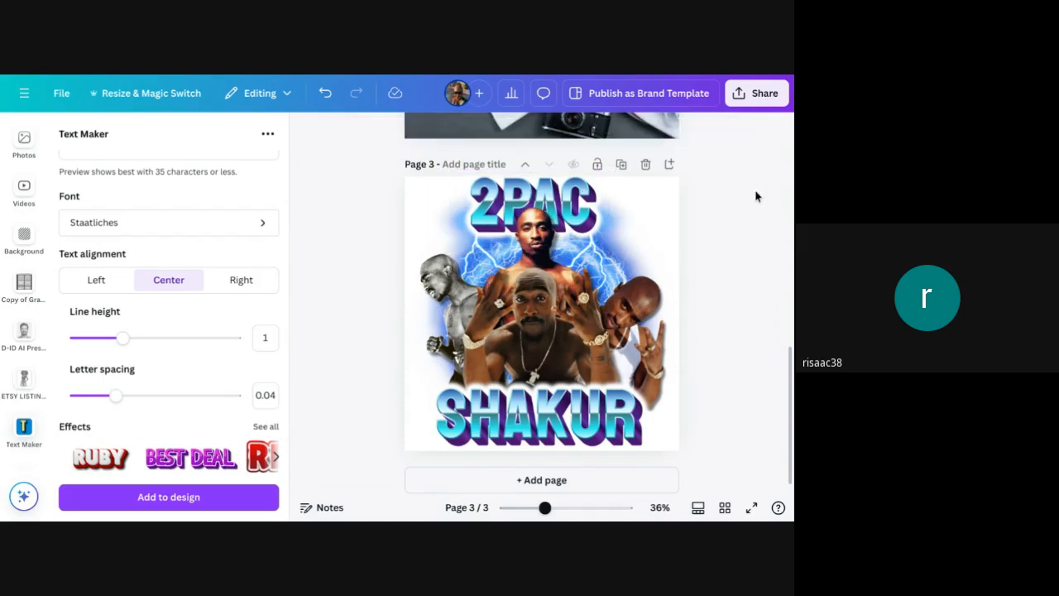
drag(370, 184, 681, 395)
click(508, 200)
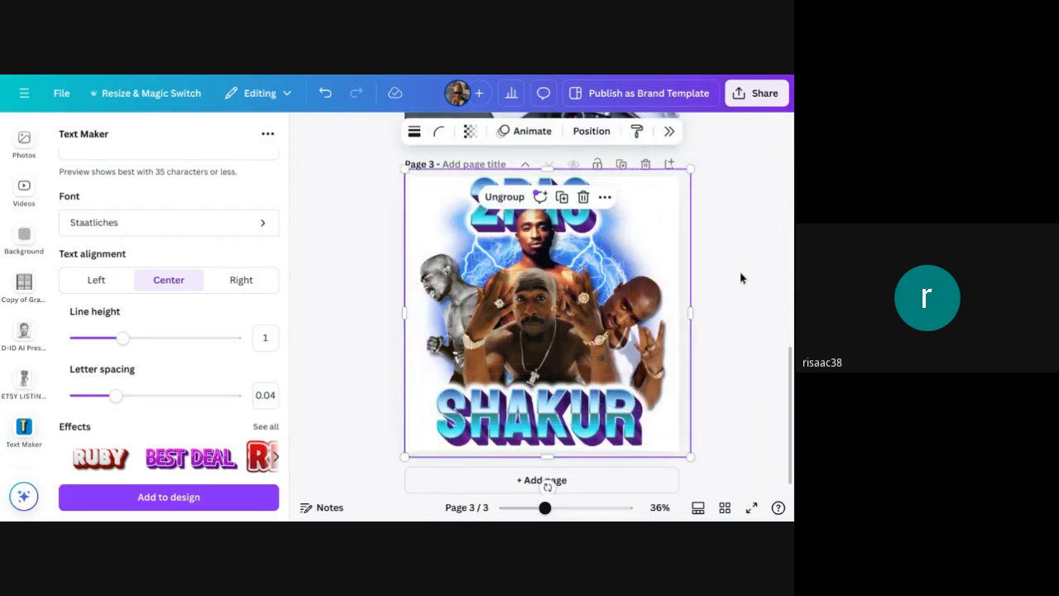
- Add a blank page 4 below the collage and search the elements for "white tshirt mockup"
scroll(737, 267, down, 1)
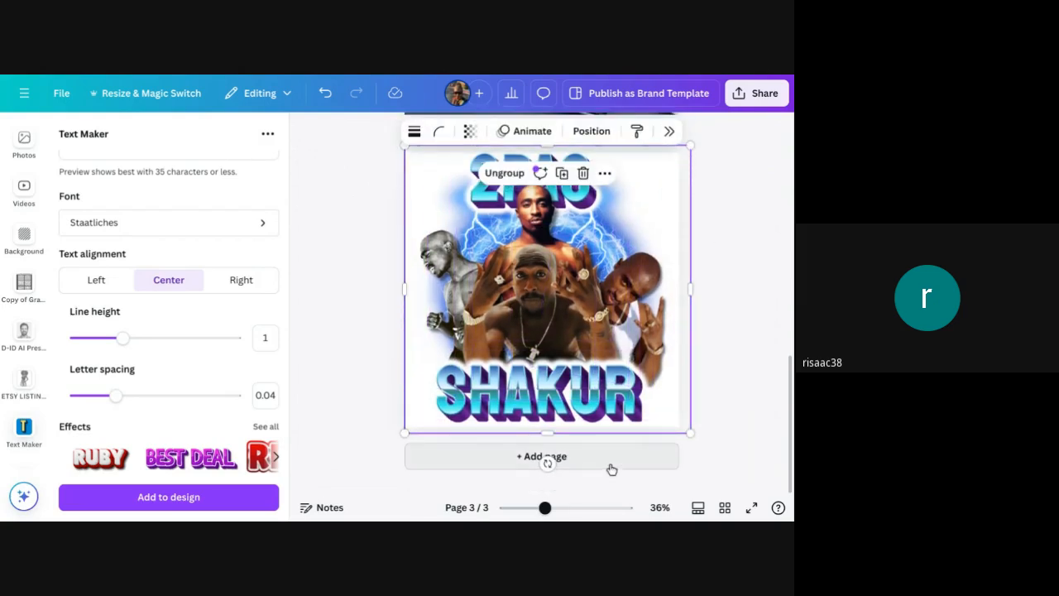
click(601, 459)
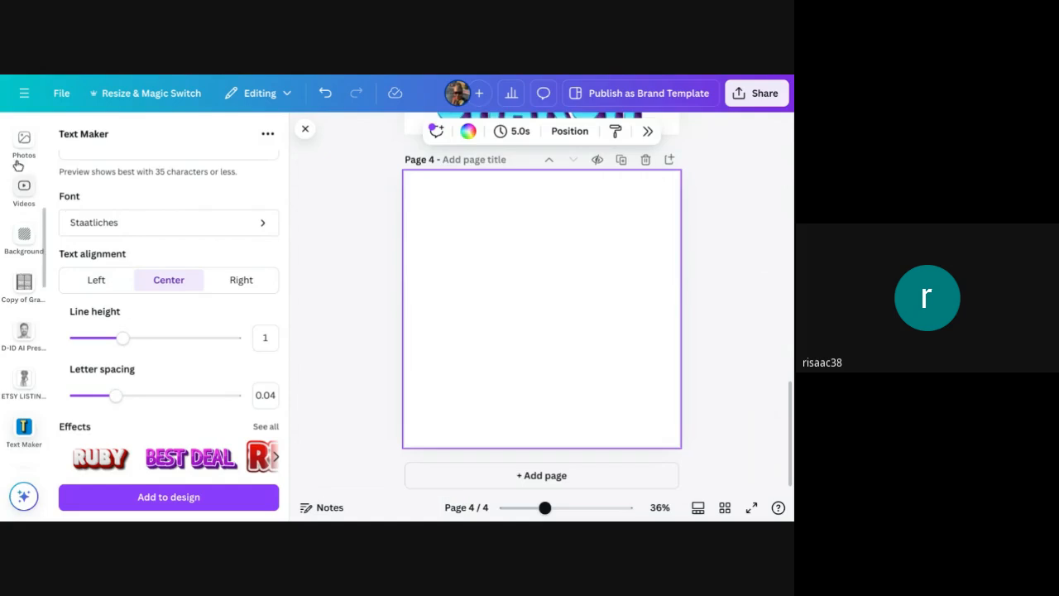
scroll(25, 273, up, 3)
scroll(14, 241, up, 3)
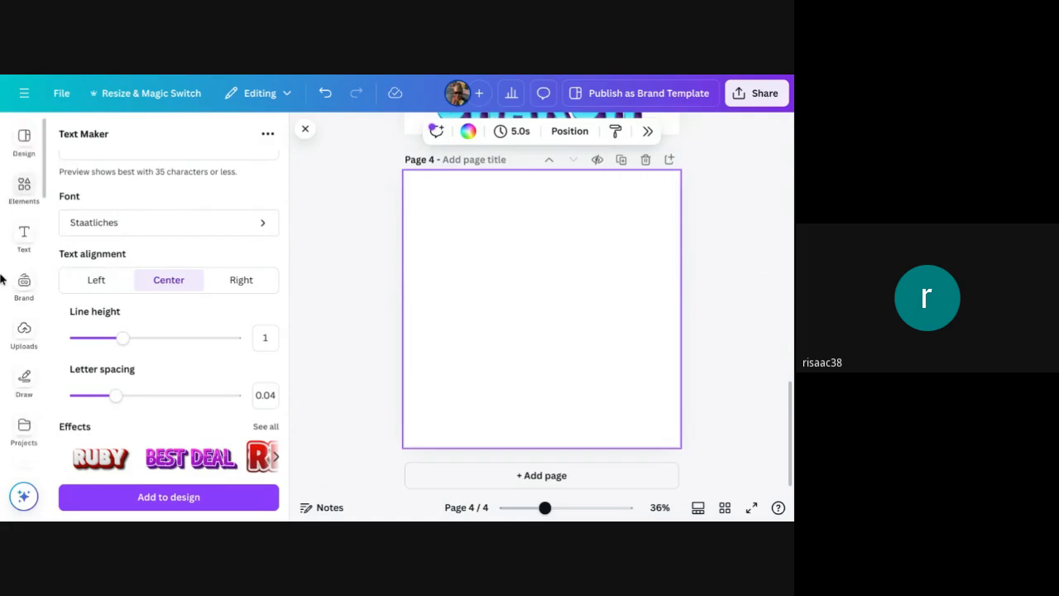
click(24, 190)
click(240, 138)
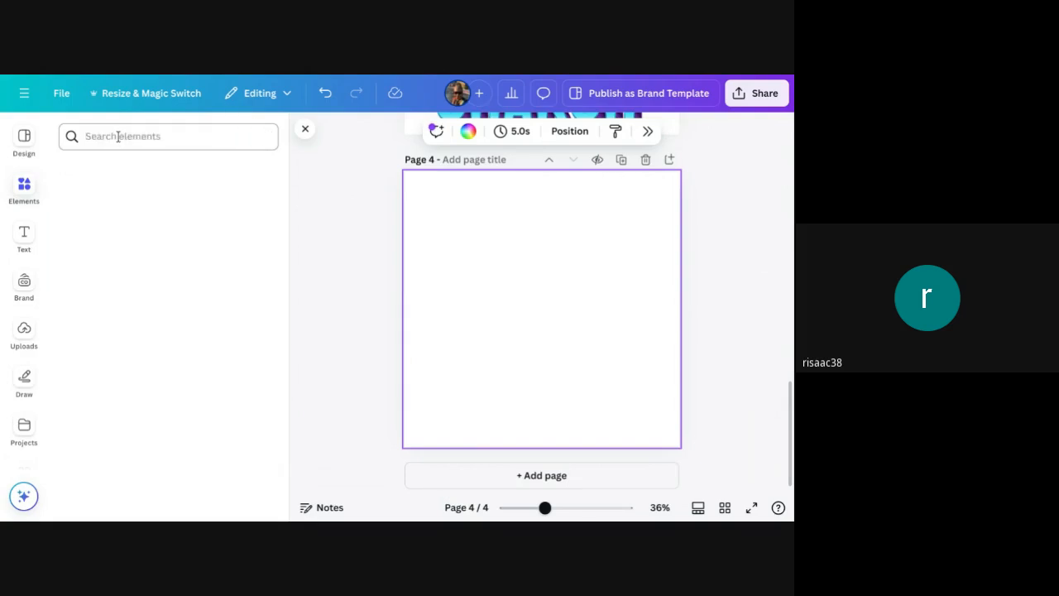
click(118, 137)
text(wh)
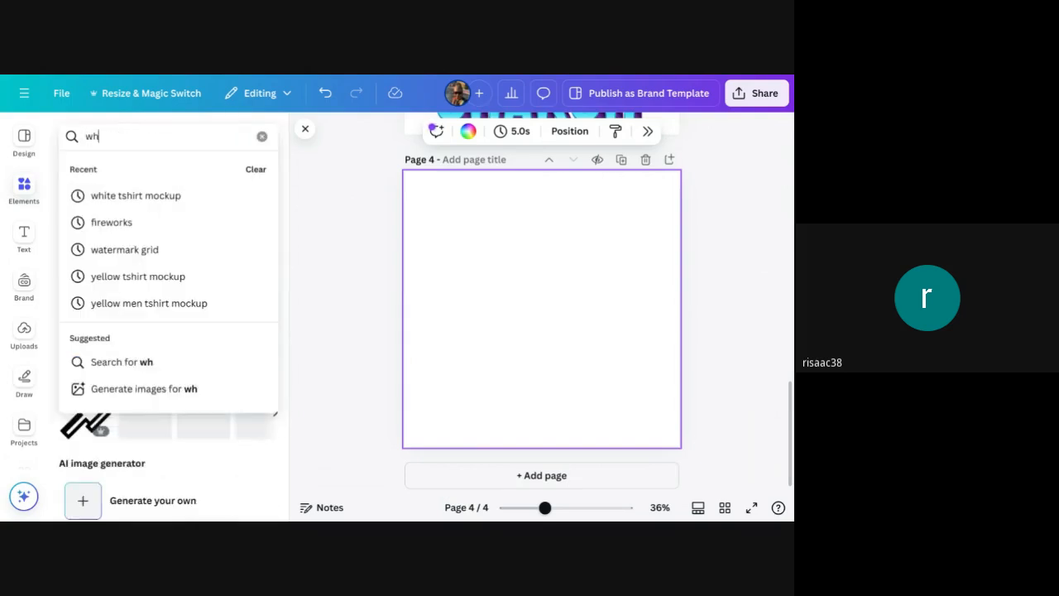
text(ite tshirt m)
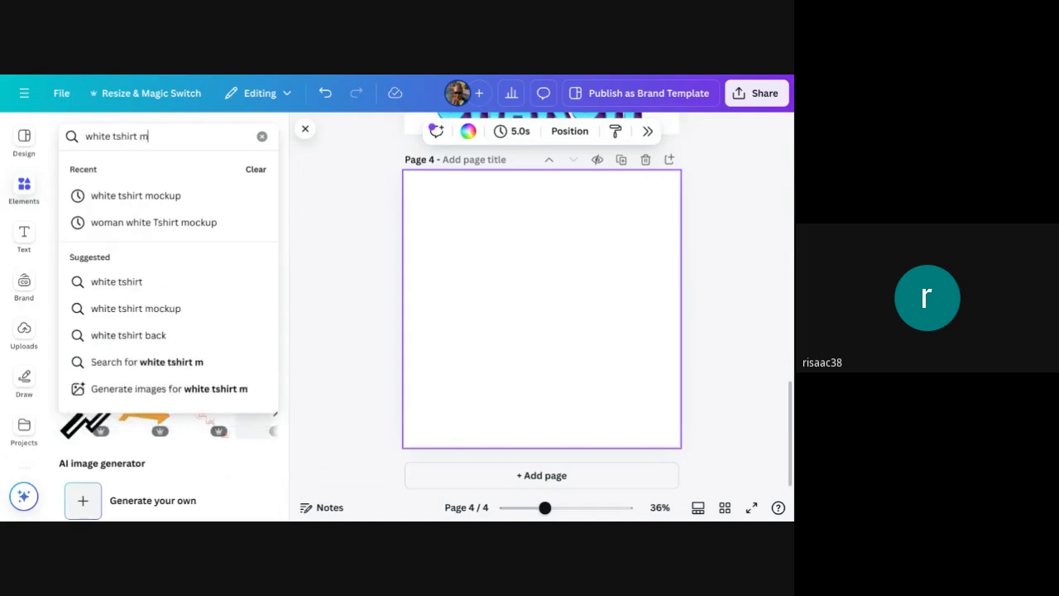
text(ocku)
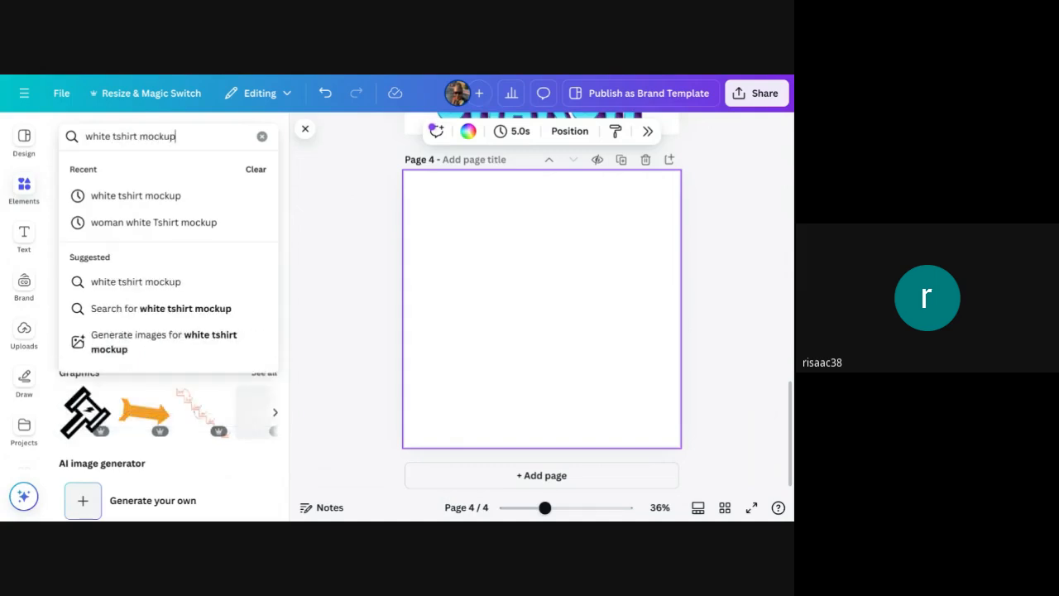
text(p)
key(Return)
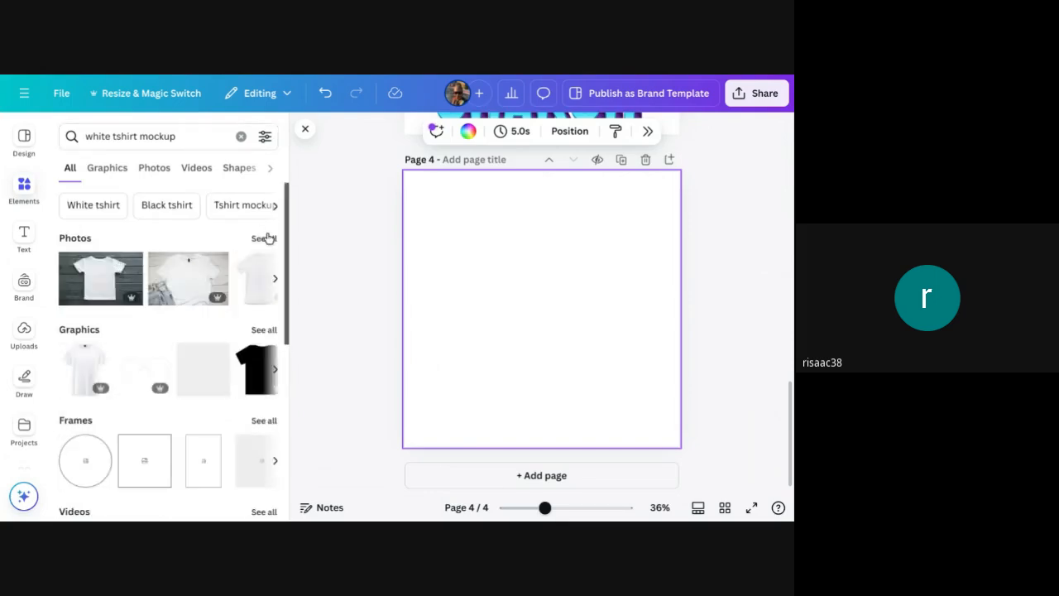
- Find the white T-shirt photo with sunglasses, sneakers and camera, add it to page 4, and set it as the page background
click(154, 168)
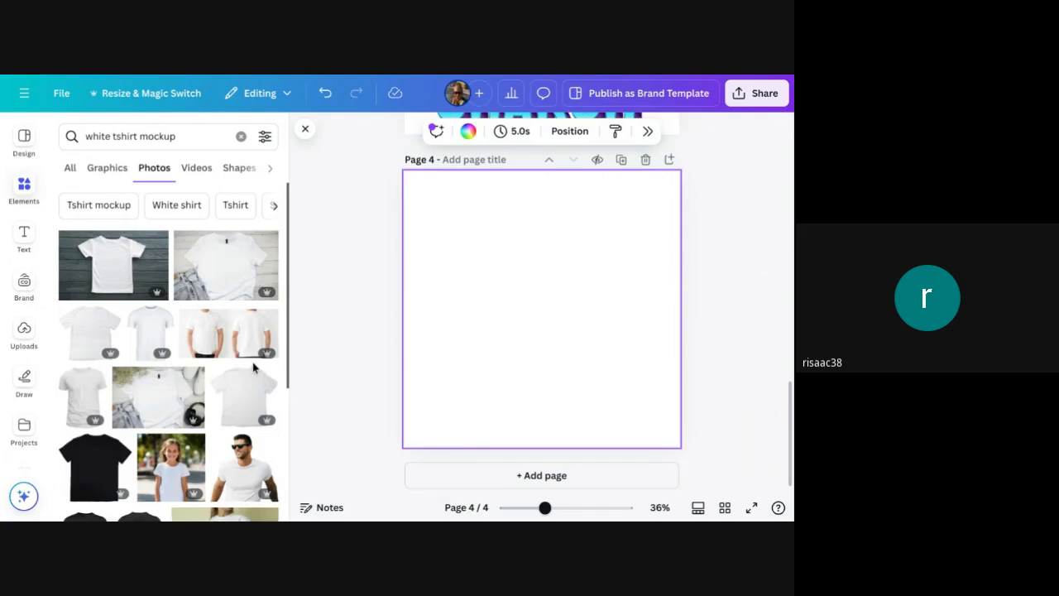
scroll(252, 362, down, 2)
scroll(253, 362, down, 5)
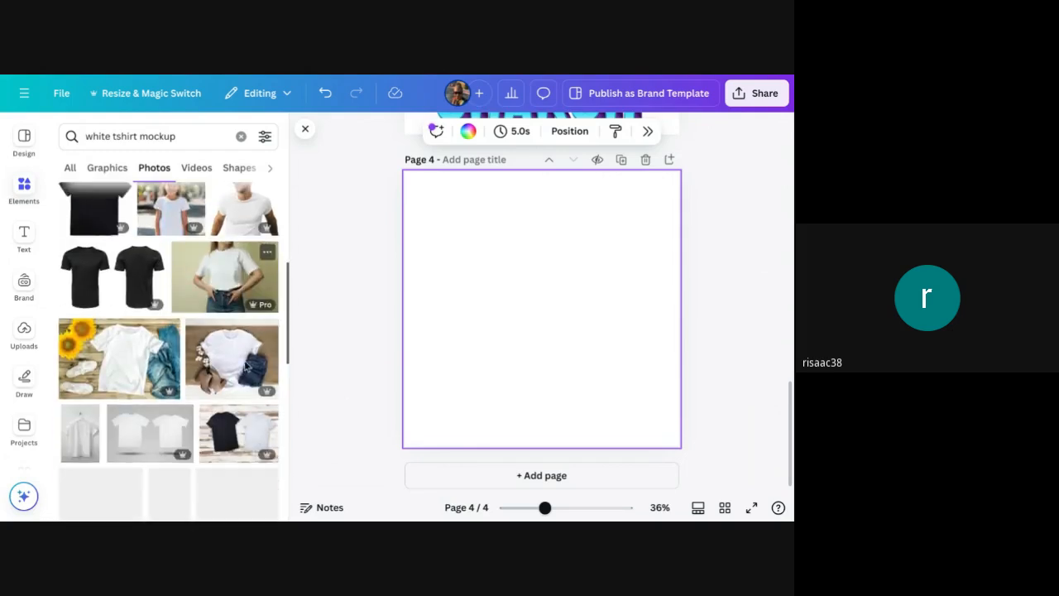
scroll(245, 347, down, 5)
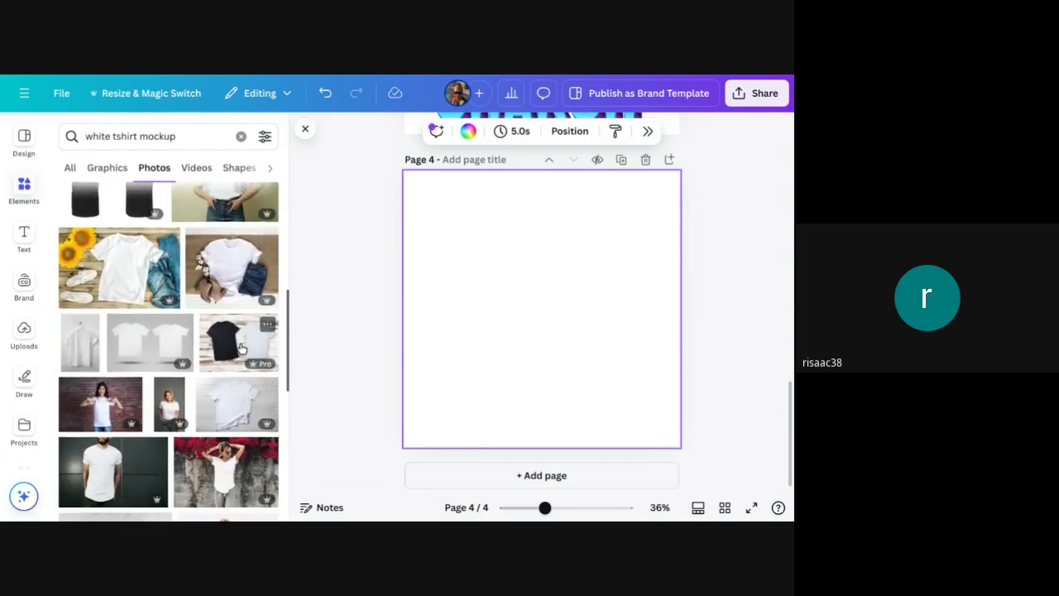
scroll(242, 348, down, 3)
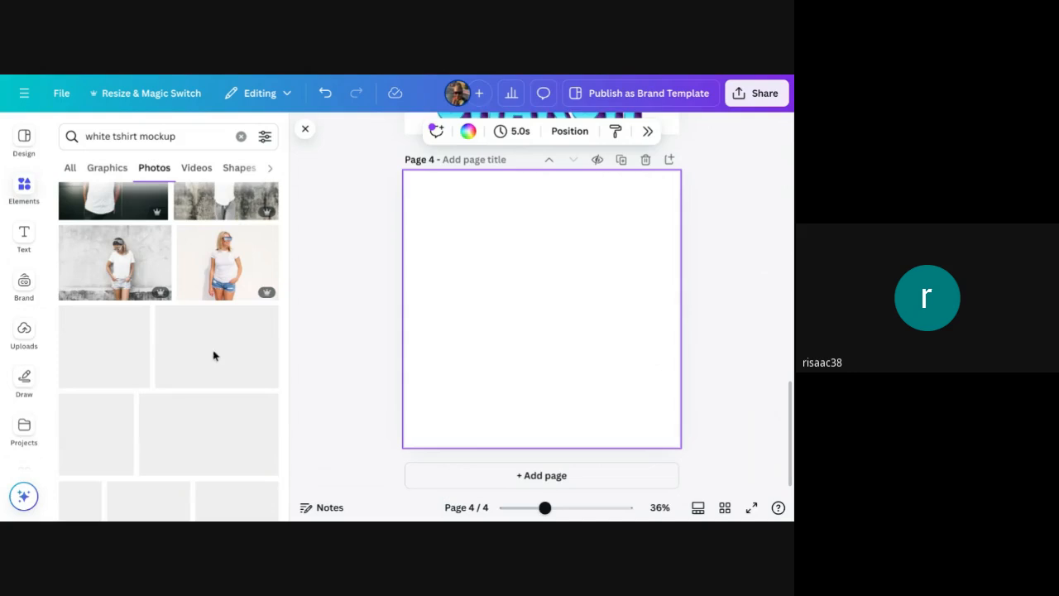
scroll(202, 354, down, 8)
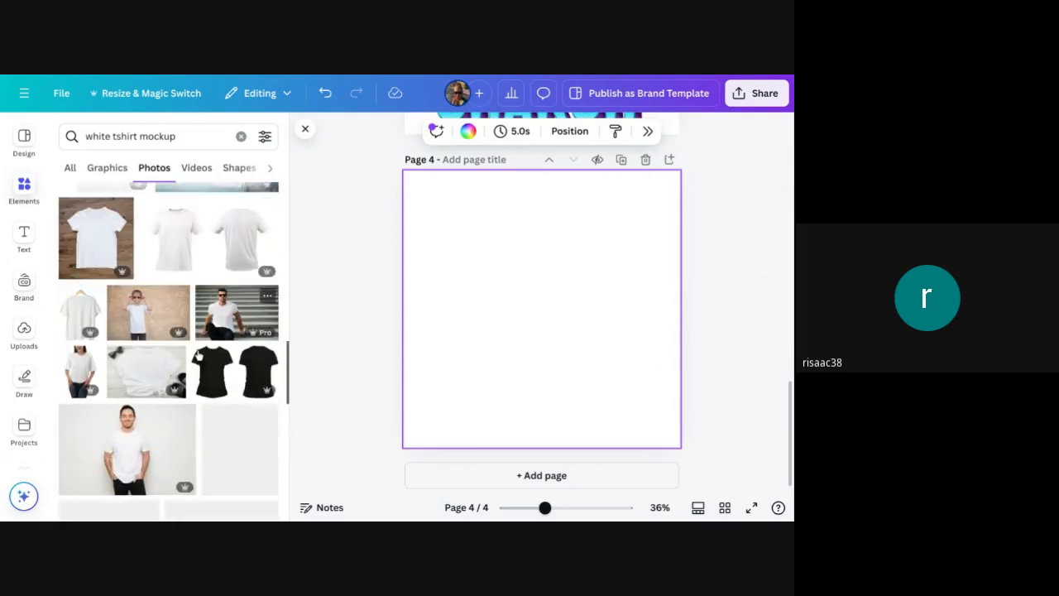
scroll(198, 355, down, 1)
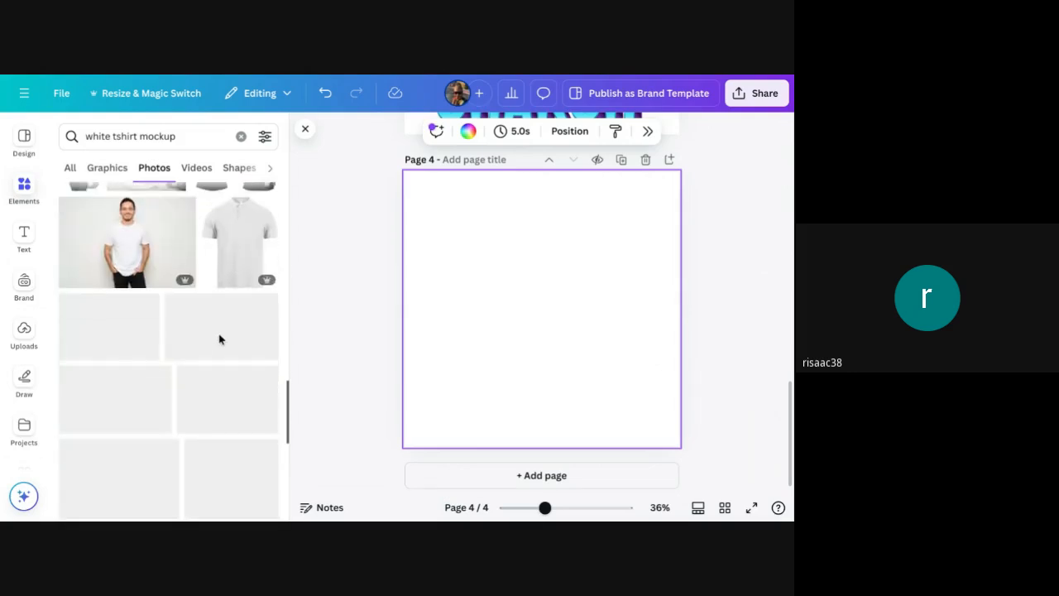
scroll(199, 346, down, 2)
scroll(190, 346, down, 5)
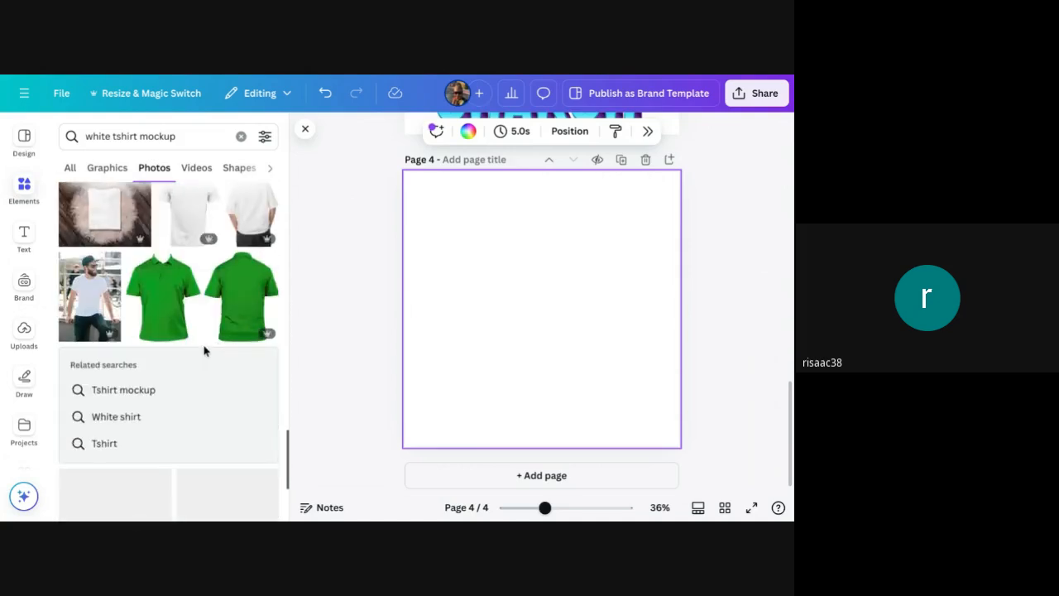
scroll(206, 353, down, 5)
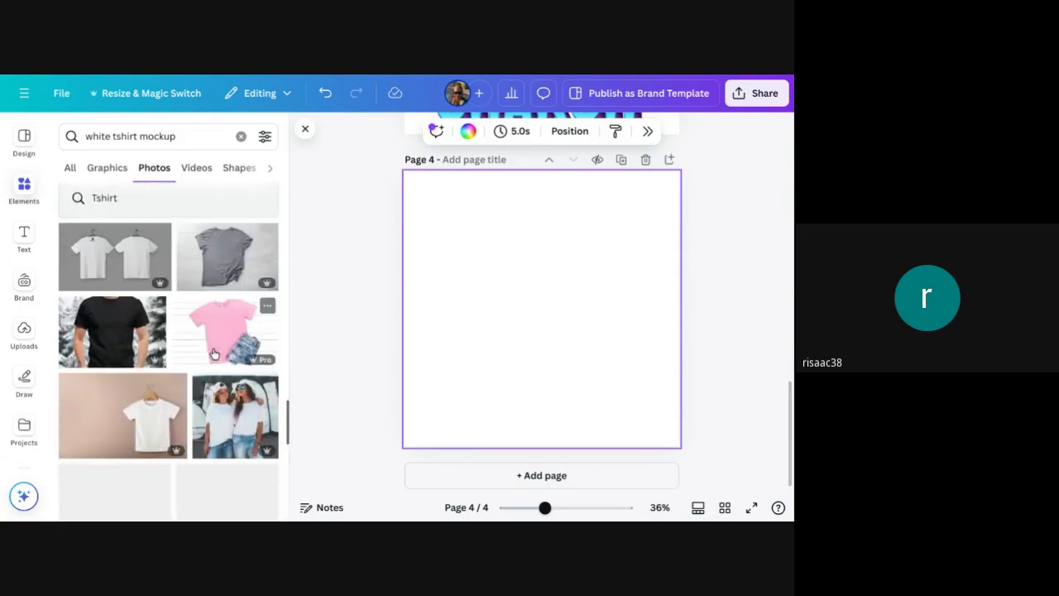
scroll(213, 354, down, 3)
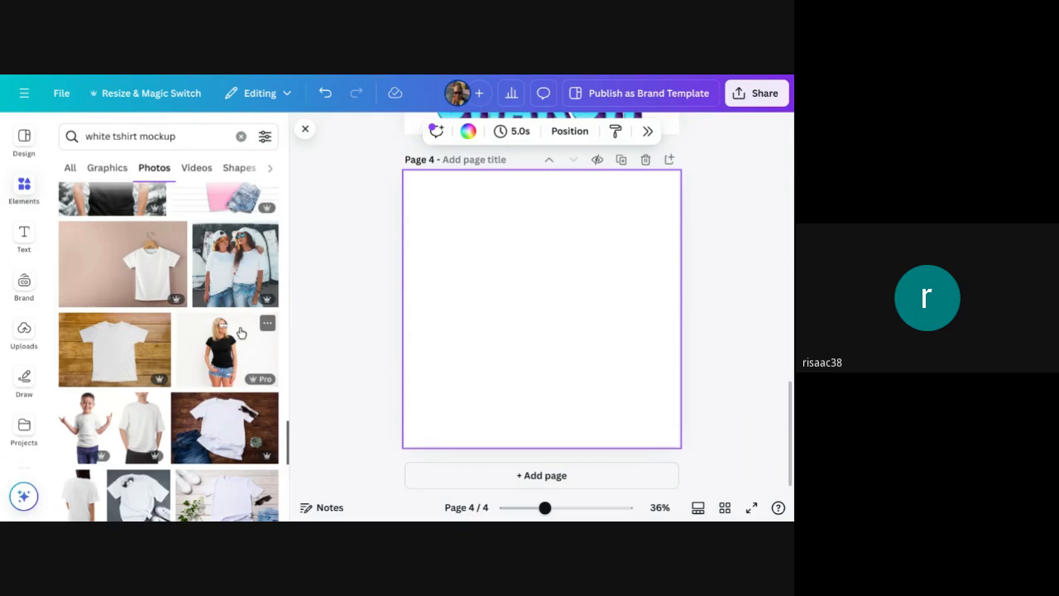
scroll(239, 334, down, 2)
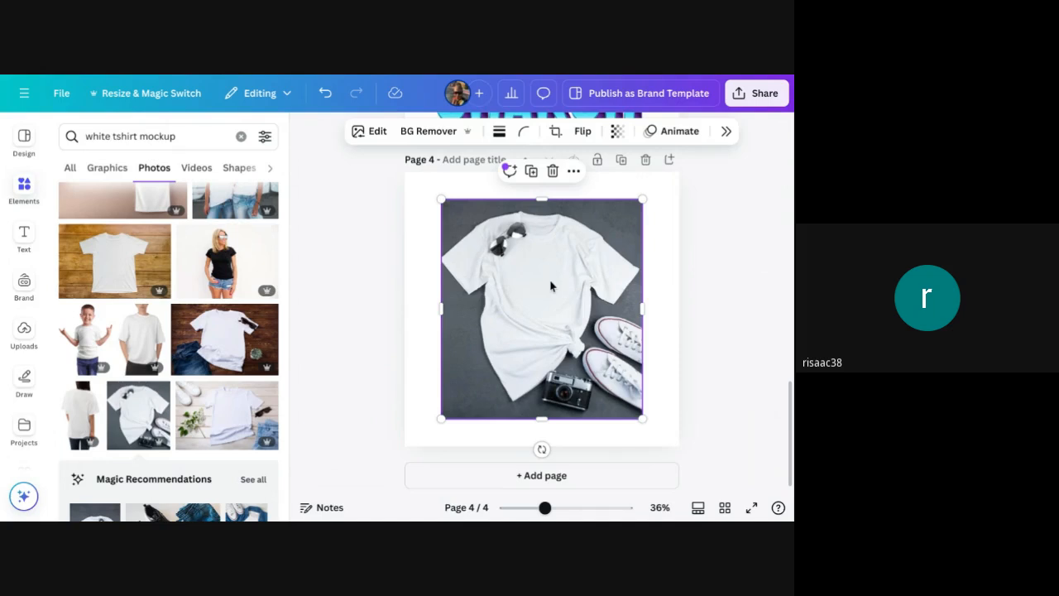
right_click(621, 252)
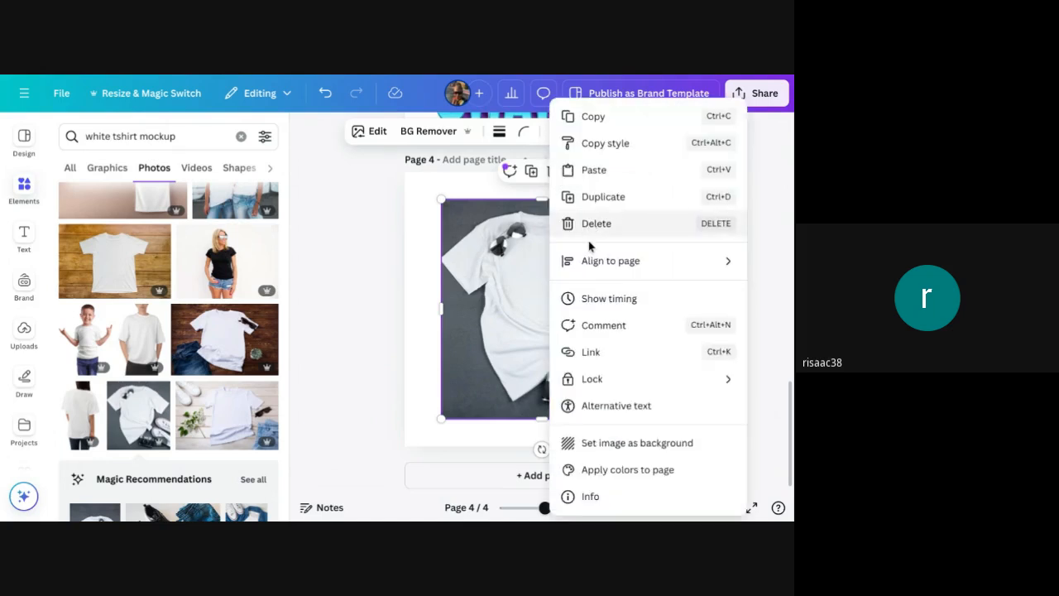
click(654, 443)
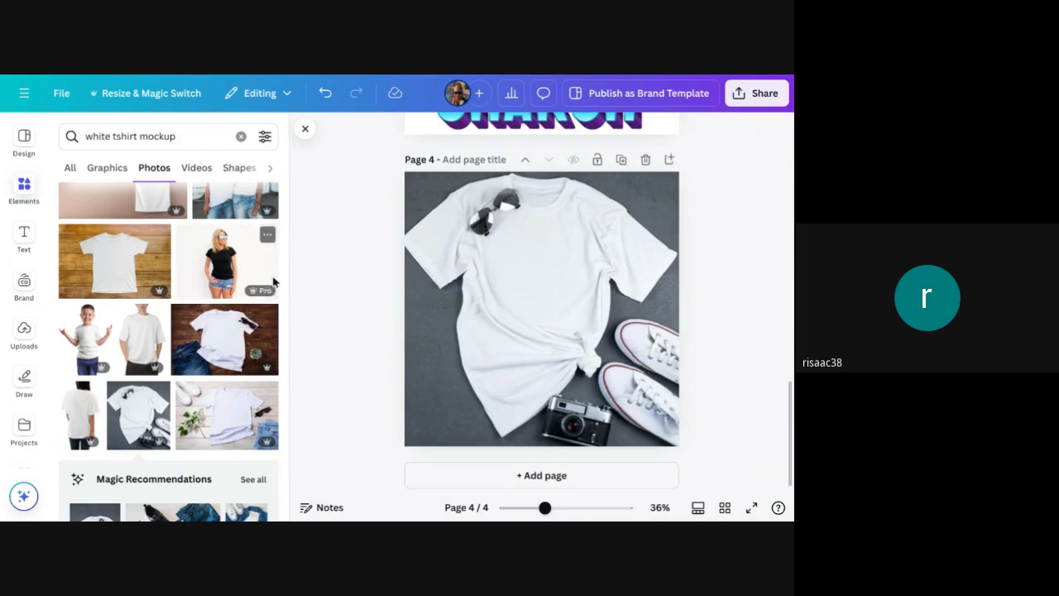
- Copy the grouped 2PAC SHAKUR collage from page 3 and paste it over the T-shirt on page 4
scroll(638, 306, up, 5)
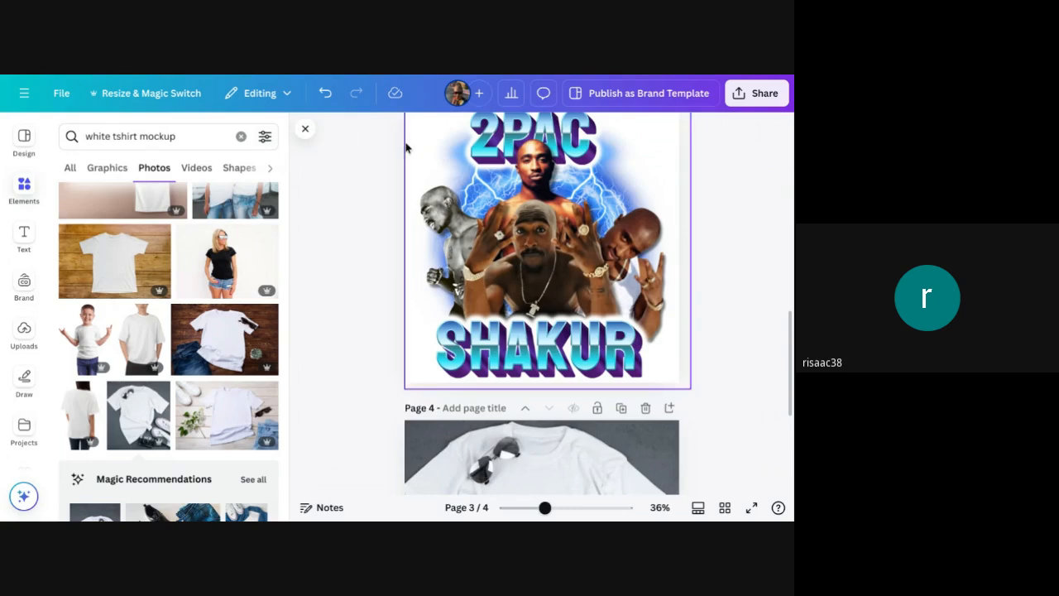
drag(363, 113, 692, 396)
scroll(689, 315, up, 2)
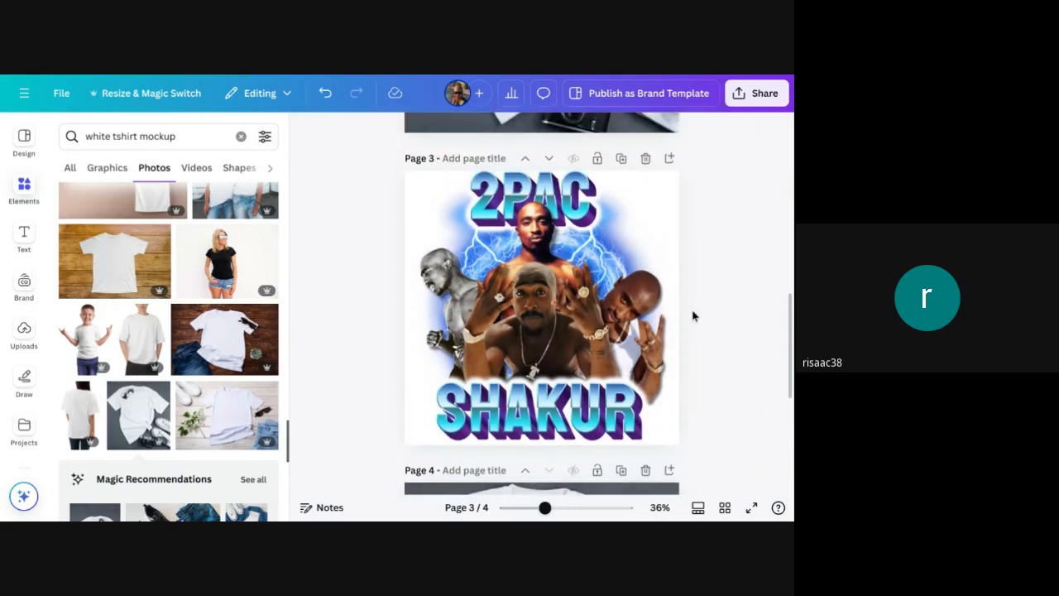
click(518, 214)
right_click(643, 205)
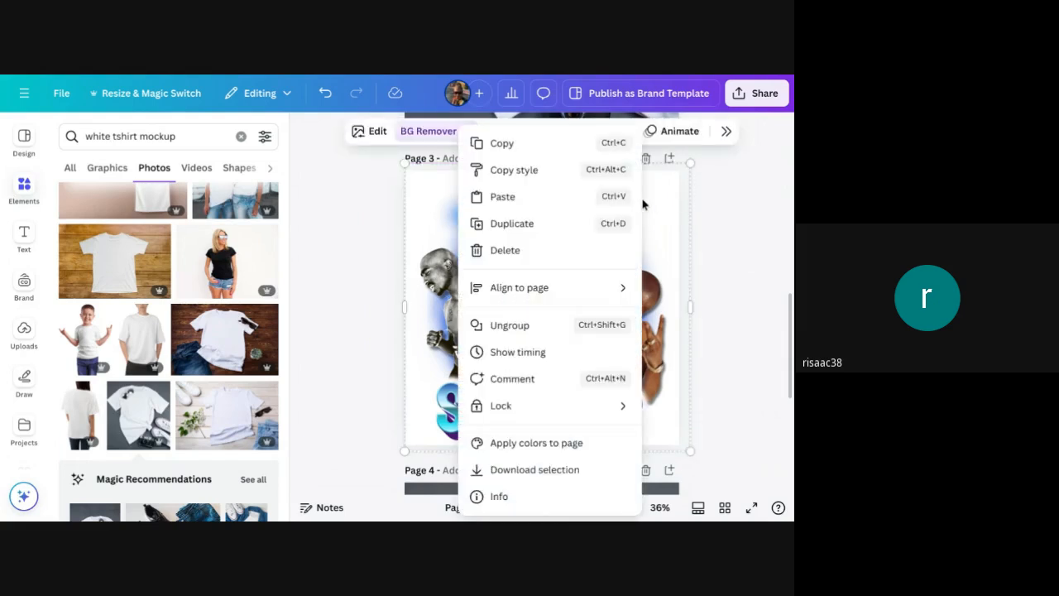
click(525, 147)
scroll(603, 291, down, 3)
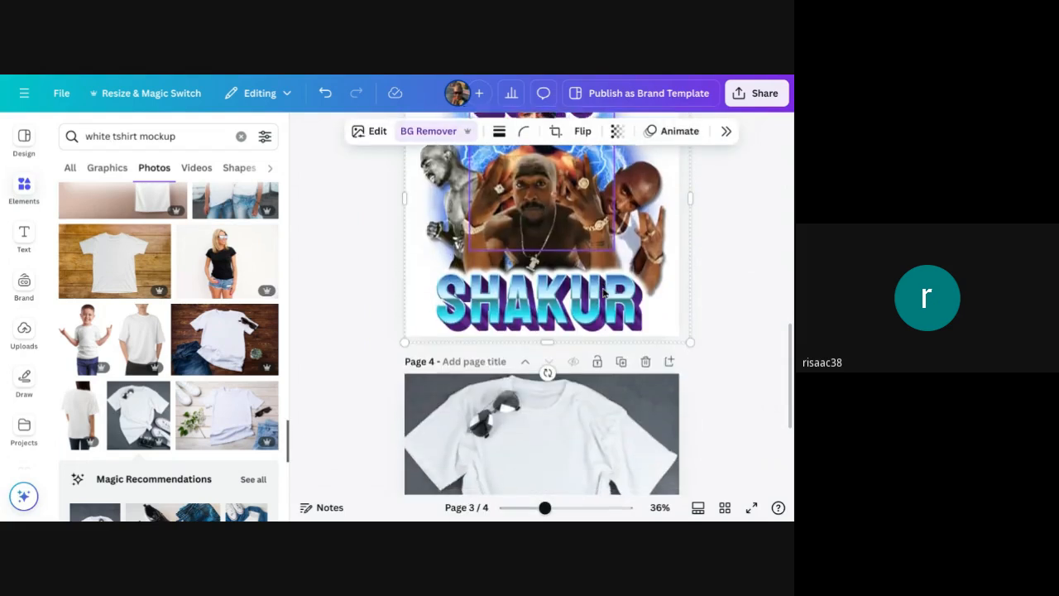
scroll(604, 291, down, 3)
click(530, 343)
right_click(529, 343)
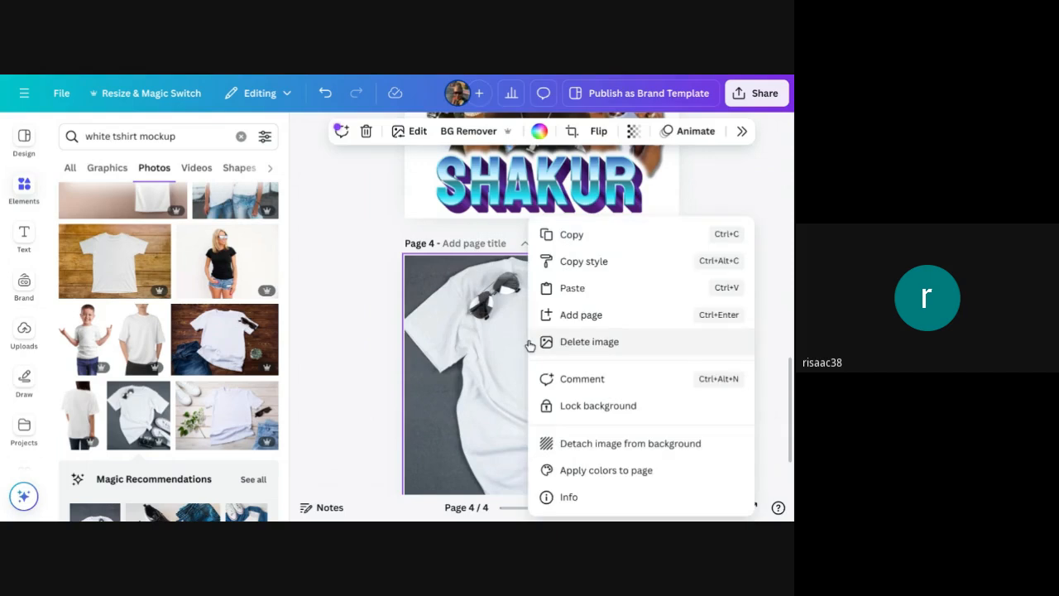
click(572, 288)
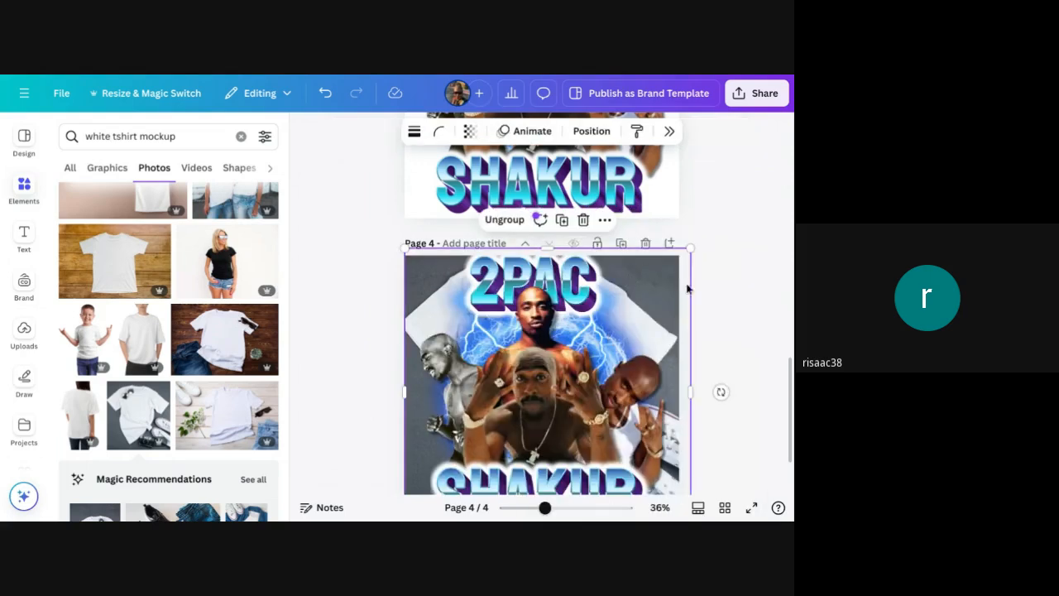
- Shrink the pasted collage to fit the T-shirt's front and place it on the chest below the collar
drag(682, 260, 573, 366)
drag(513, 453, 556, 396)
drag(447, 479, 476, 445)
drag(571, 428, 567, 426)
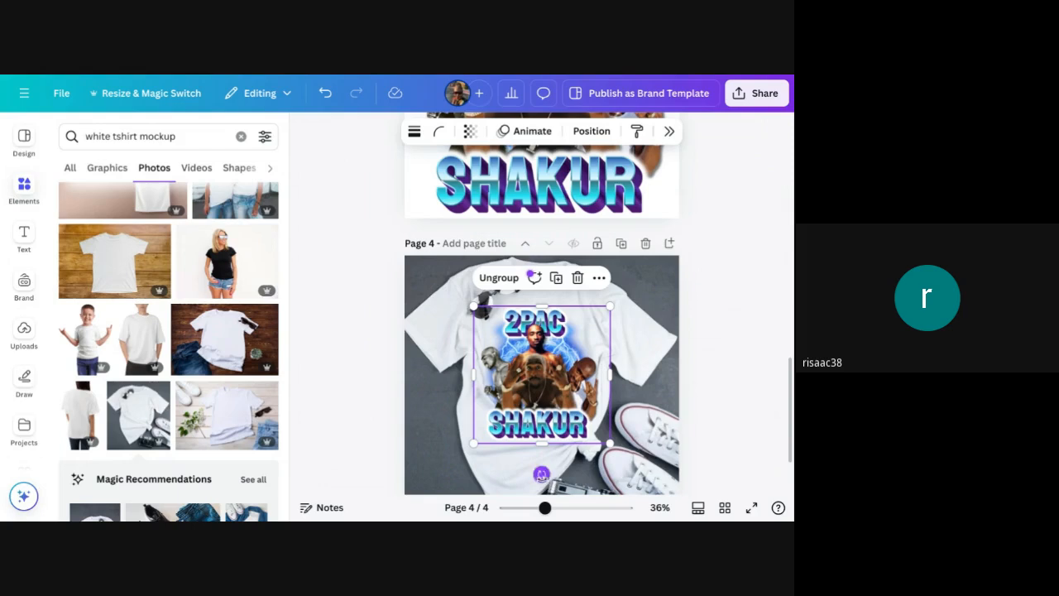
- Nudge the collage slightly left on the shirt and rotate it a little clockwise to follow the T-shirt's angle
drag(542, 475, 556, 508)
click(575, 420)
scroll(749, 321, down, 2)
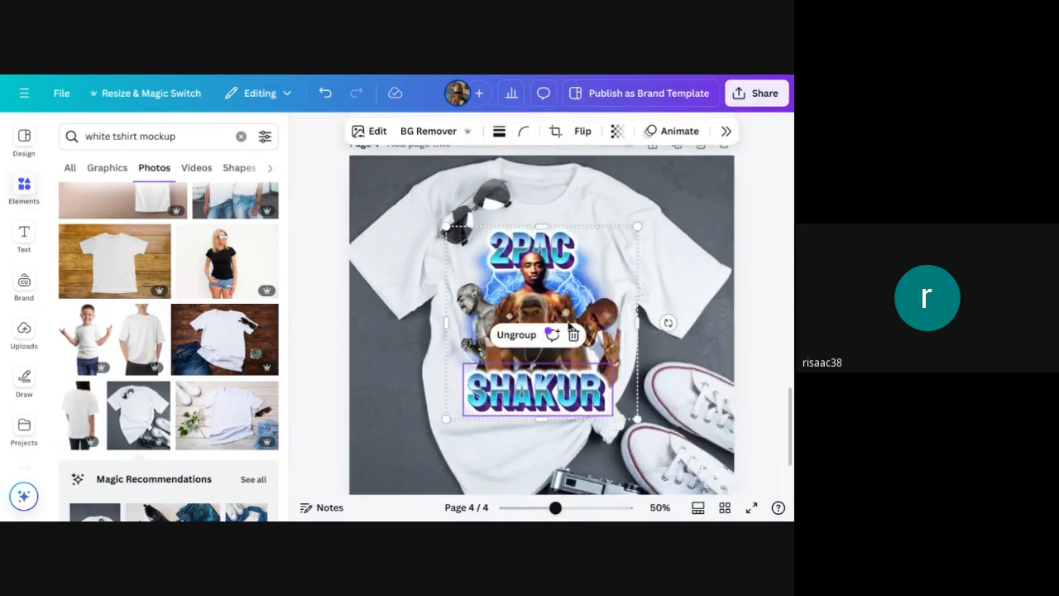
drag(615, 293, 621, 321)
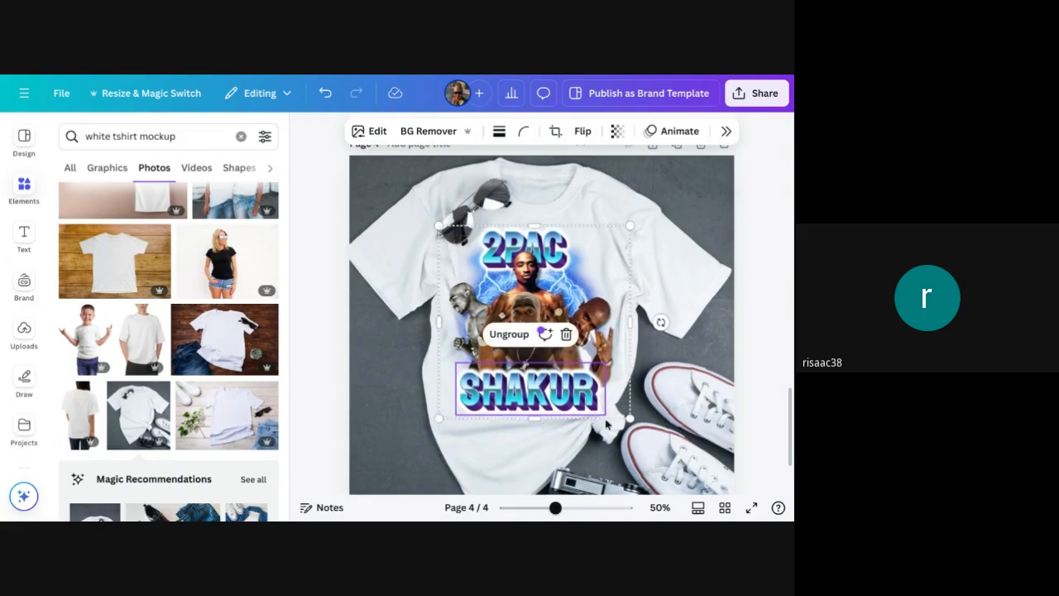
drag(665, 321, 666, 324)
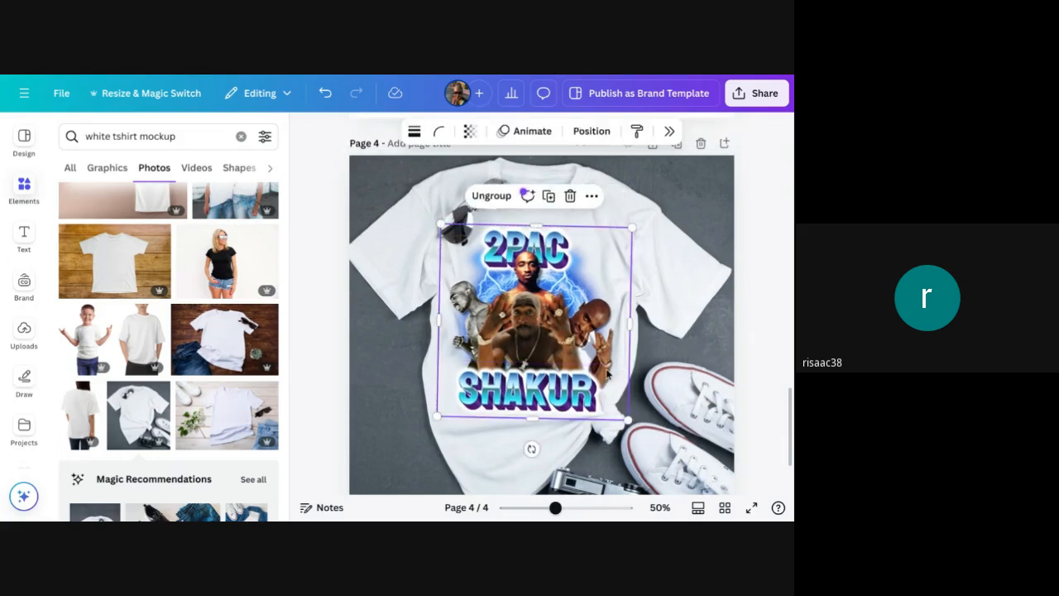
click(745, 309)
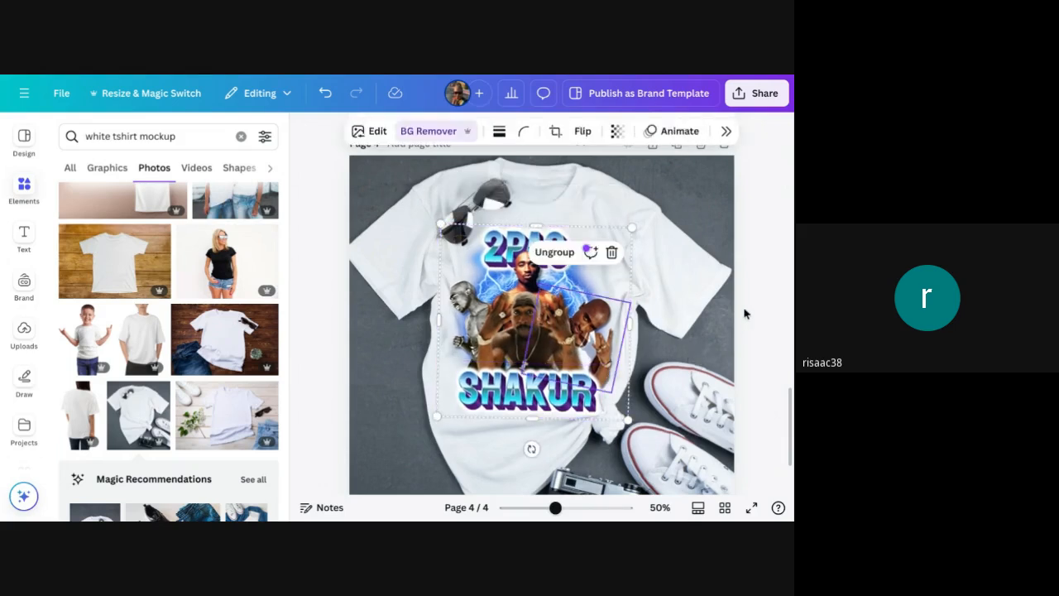
drag(579, 345, 574, 339)
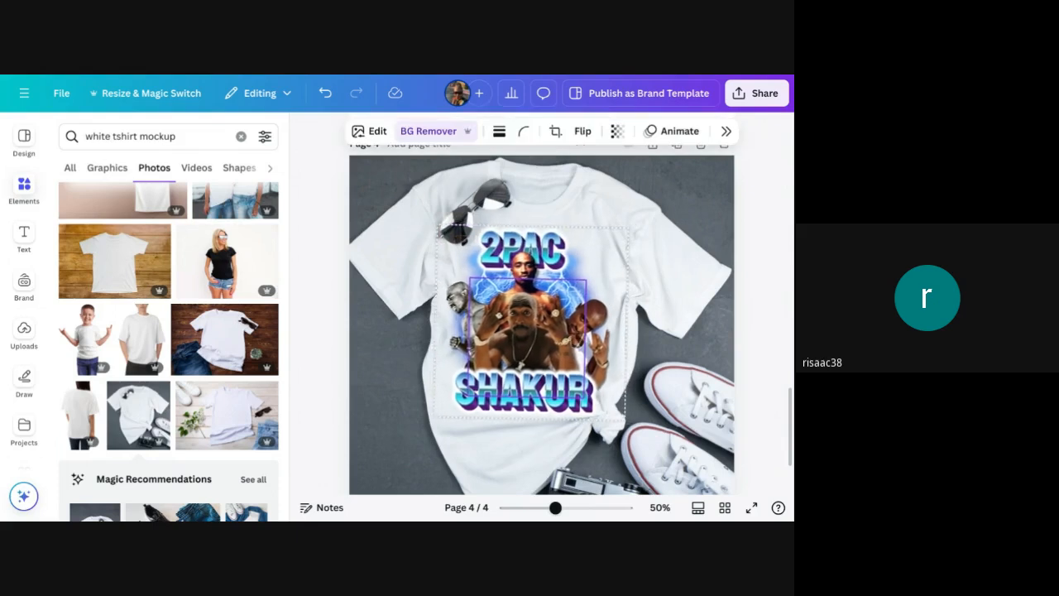
drag(574, 339, 576, 337)
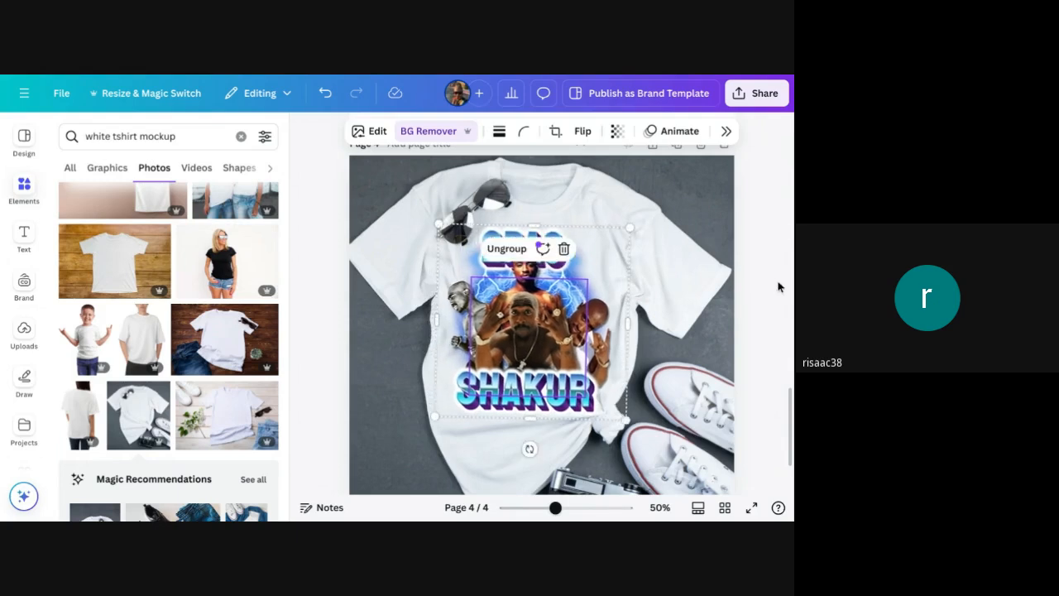
click(775, 288)
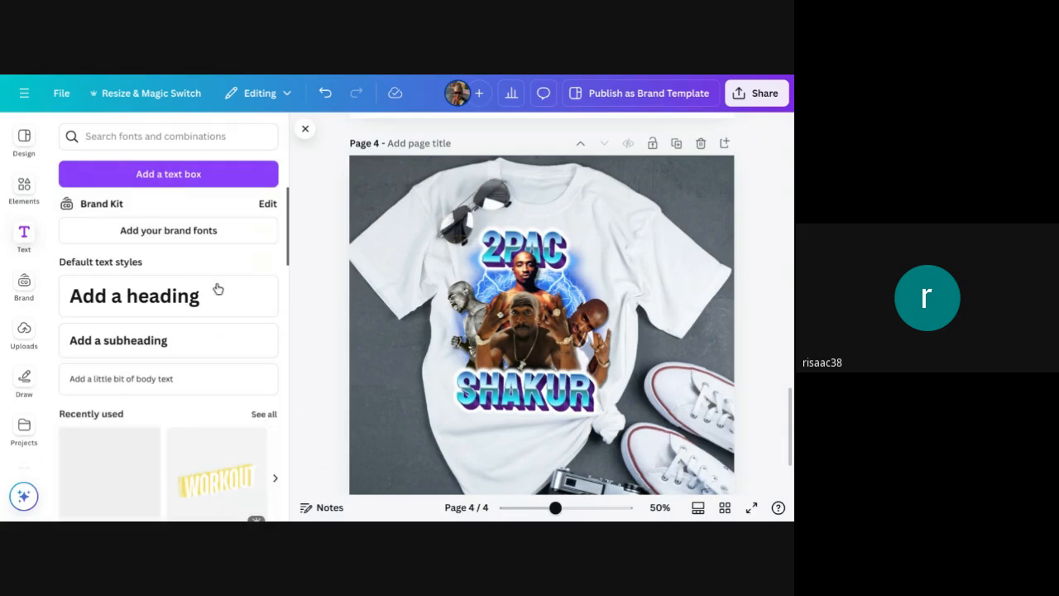
- Add the recently used "Super Mom!" text combination to page 4, move it below the collage, and ungroup it
scroll(149, 319, down, 1)
scroll(133, 321, up, 1)
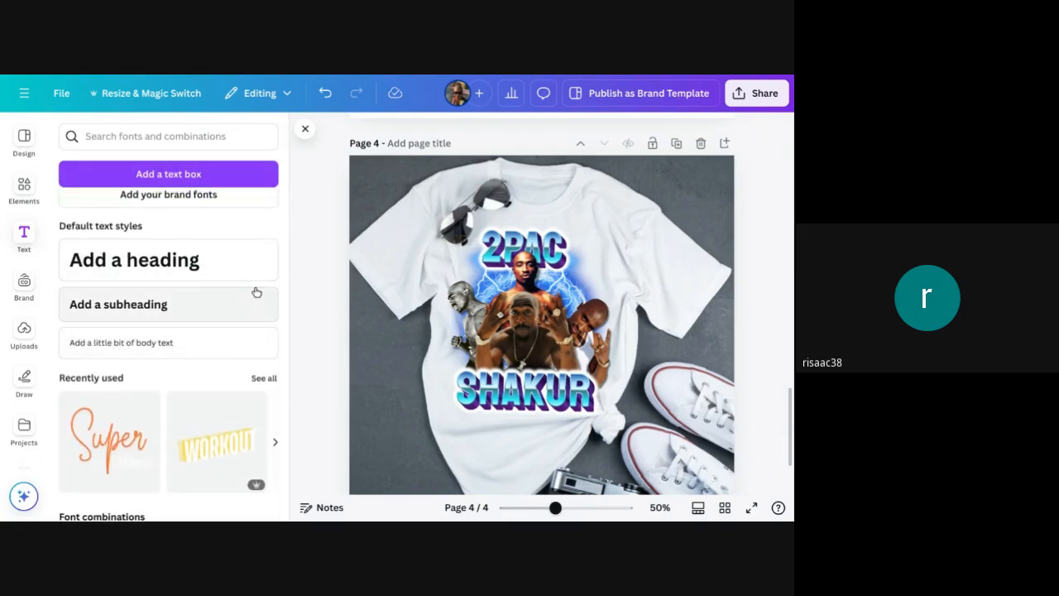
click(108, 438)
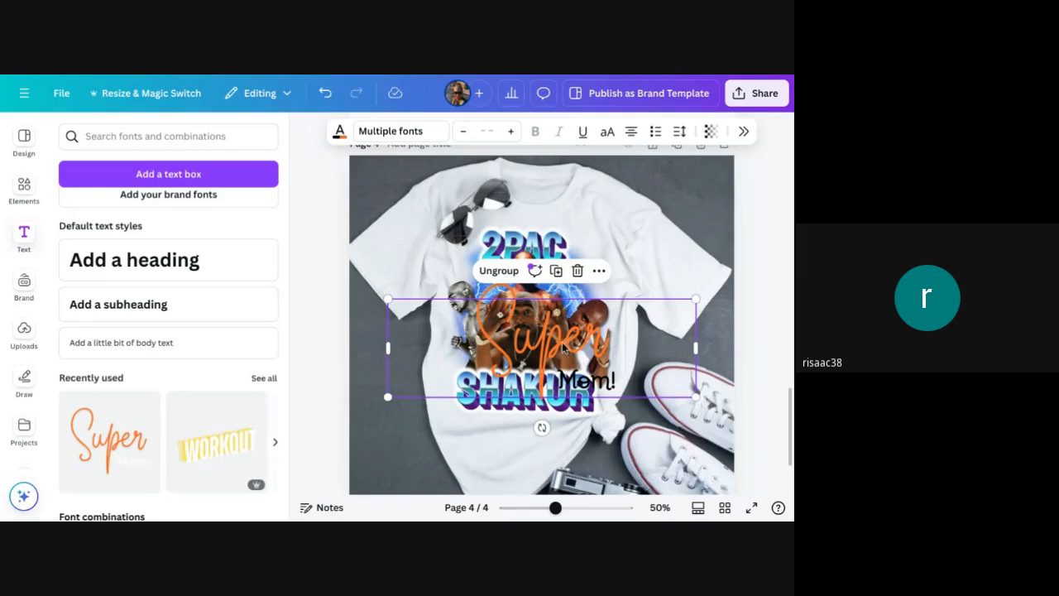
drag(544, 364, 506, 457)
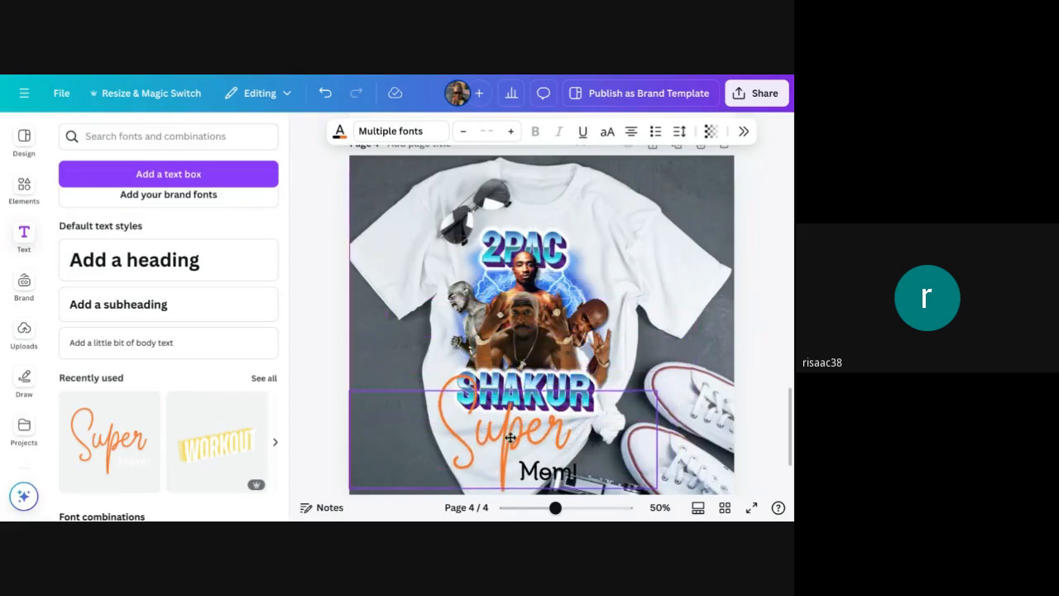
click(460, 364)
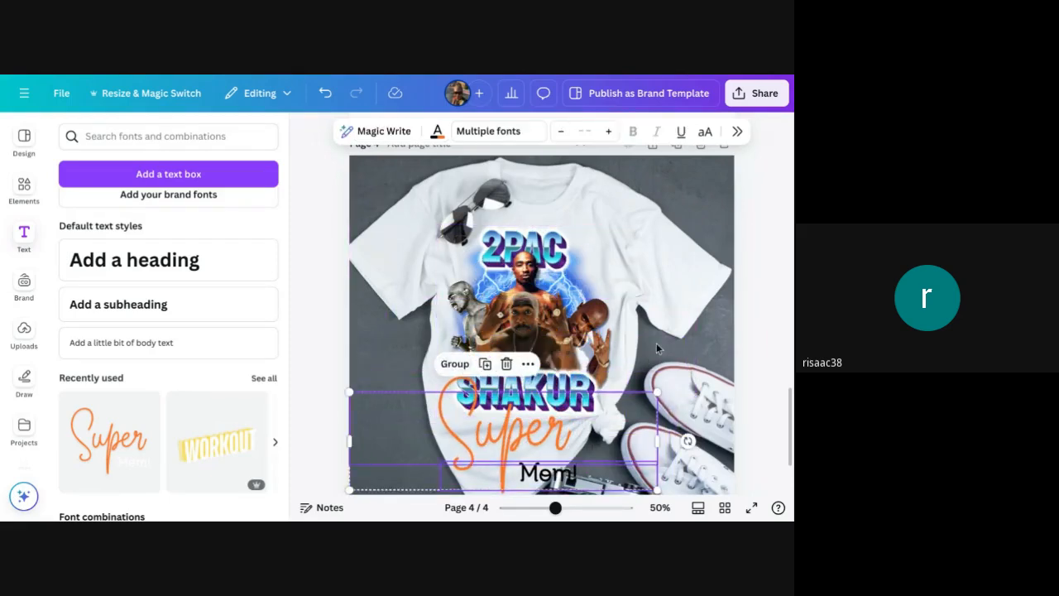
click(718, 321)
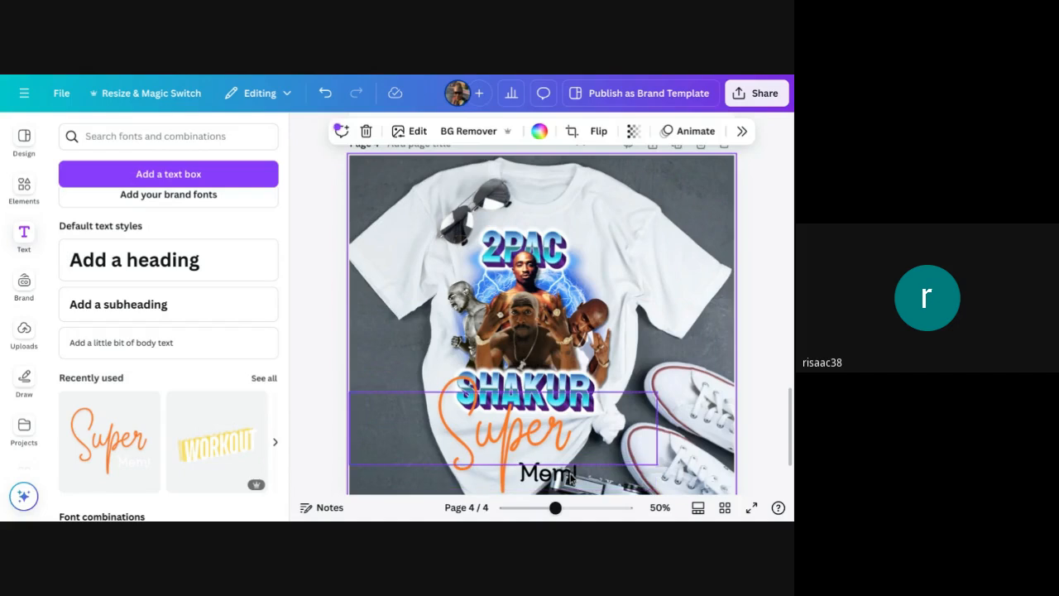
click(574, 427)
click(514, 365)
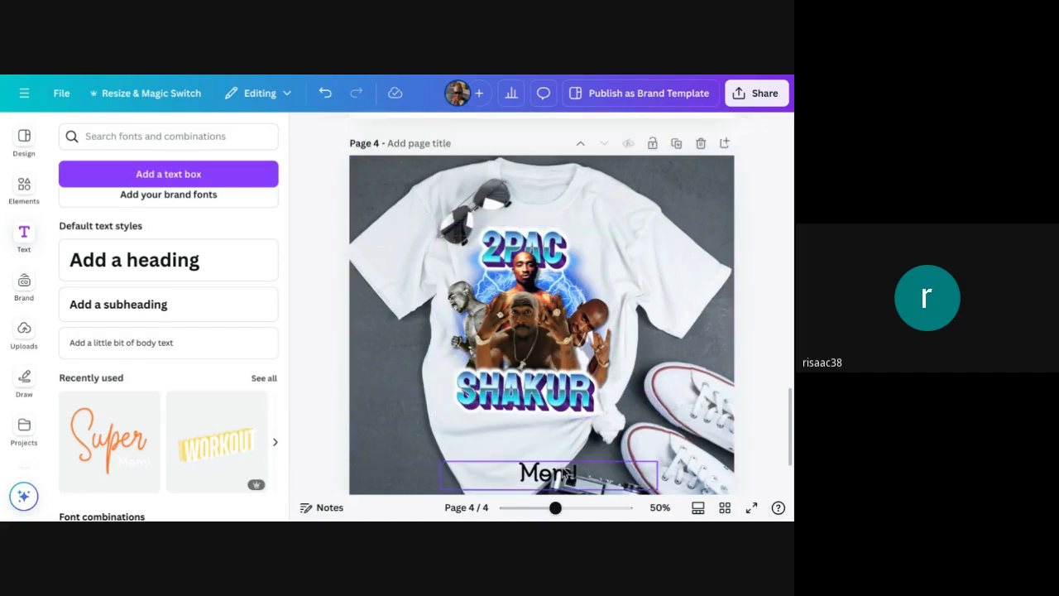
click(325, 93)
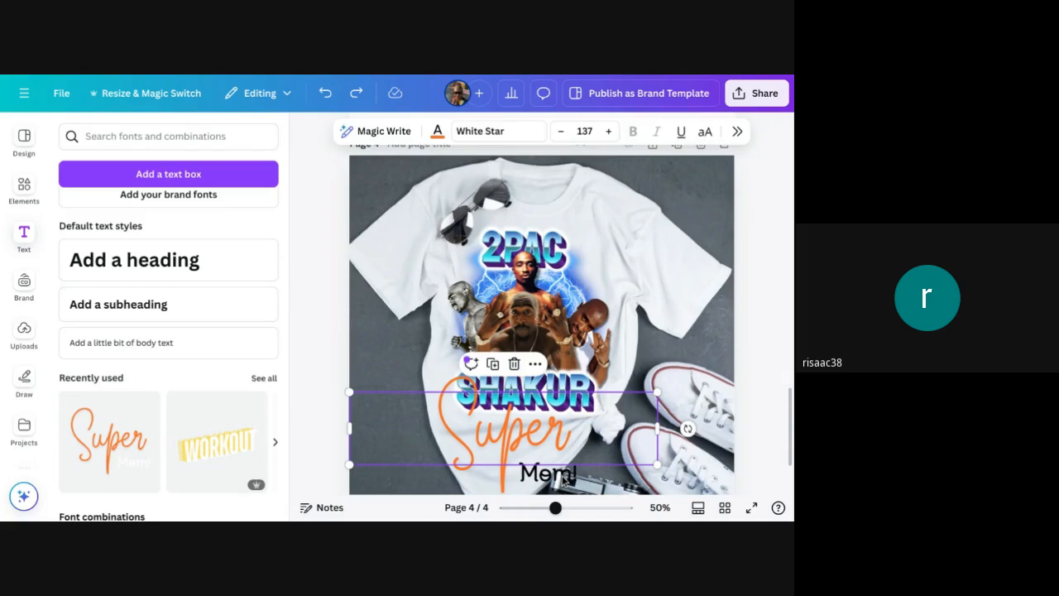
- Delete the "Mom!" text from the ungrouped combination on page 4
click(681, 348)
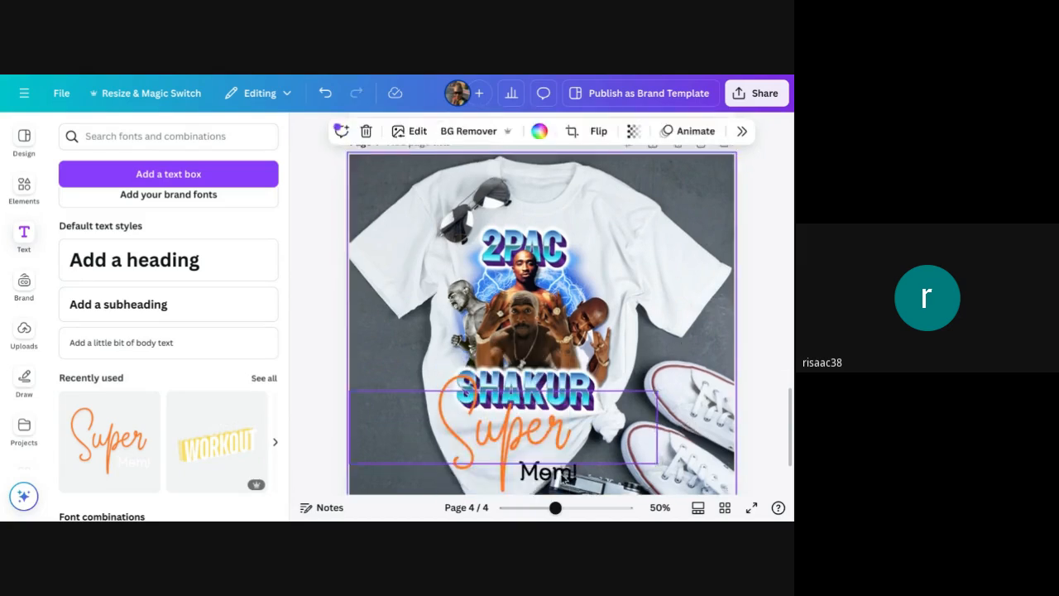
click(579, 459)
click(575, 483)
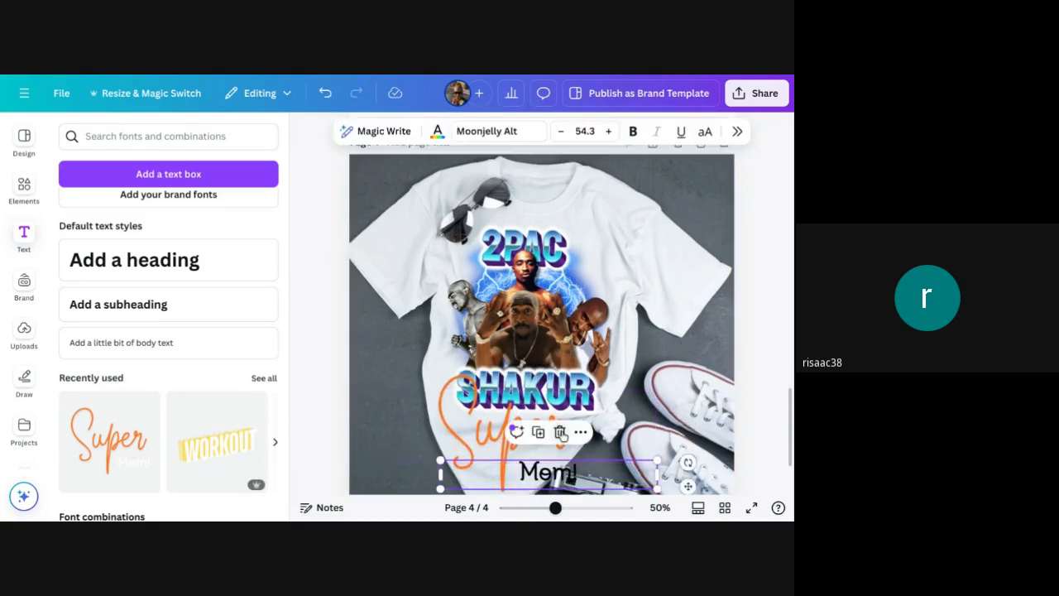
click(560, 432)
- Replace the orange script word "Super" with "2Sweet Designz"
click(656, 435)
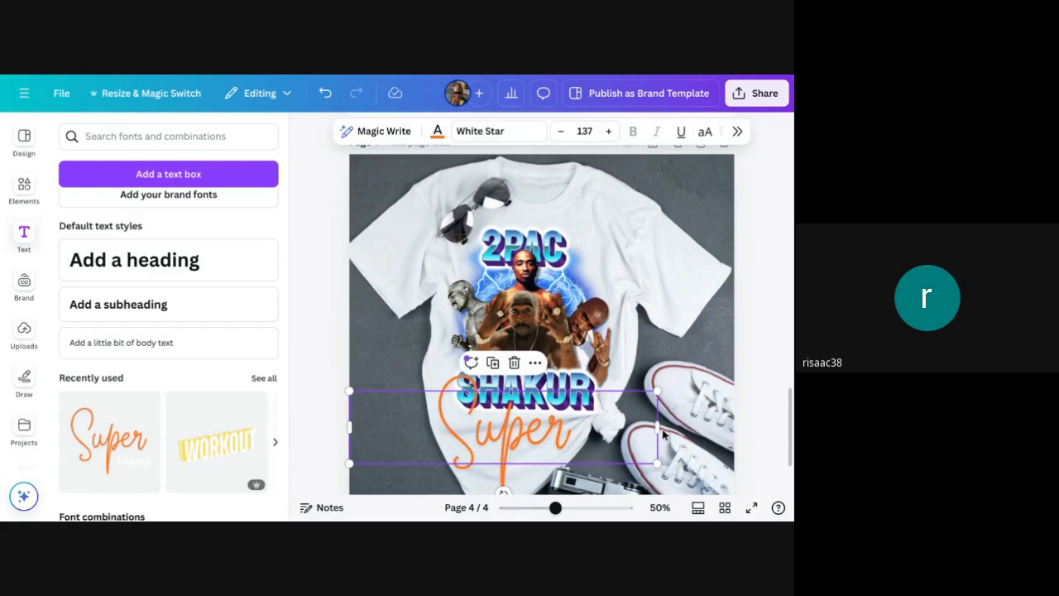
double_click(540, 436)
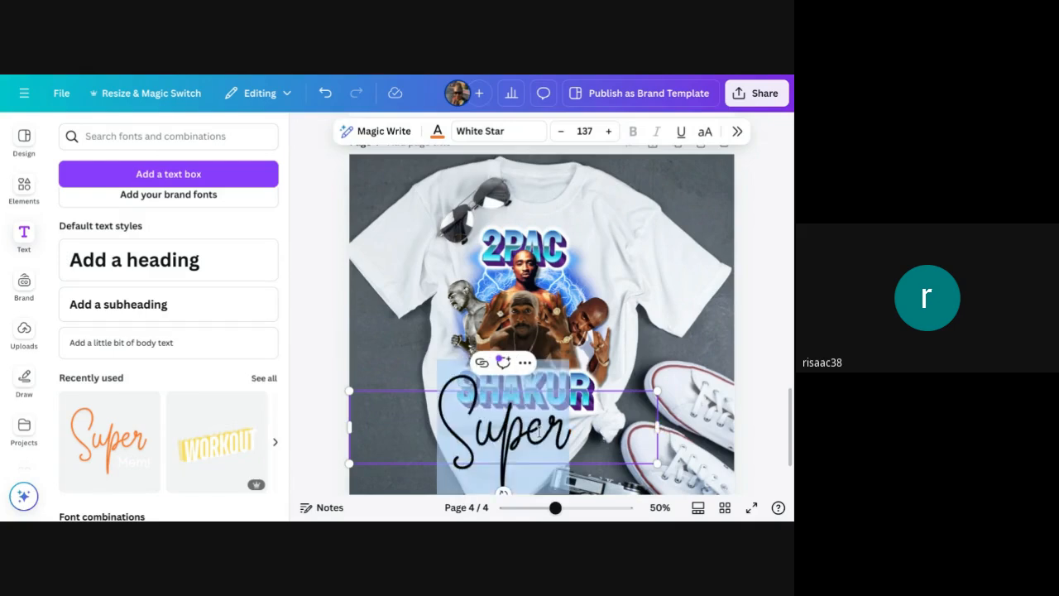
text(25)
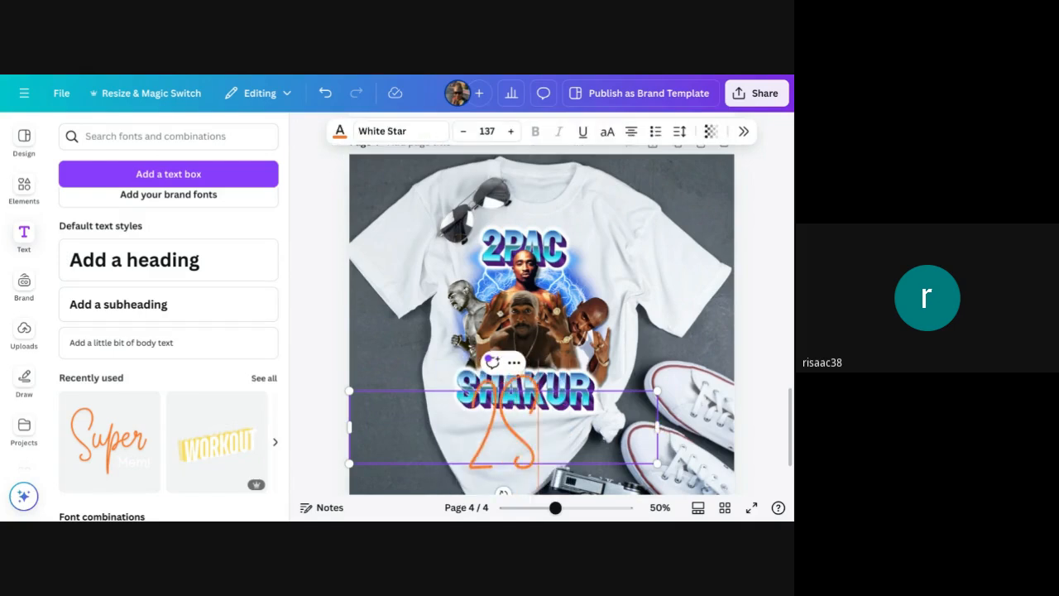
text(weet)
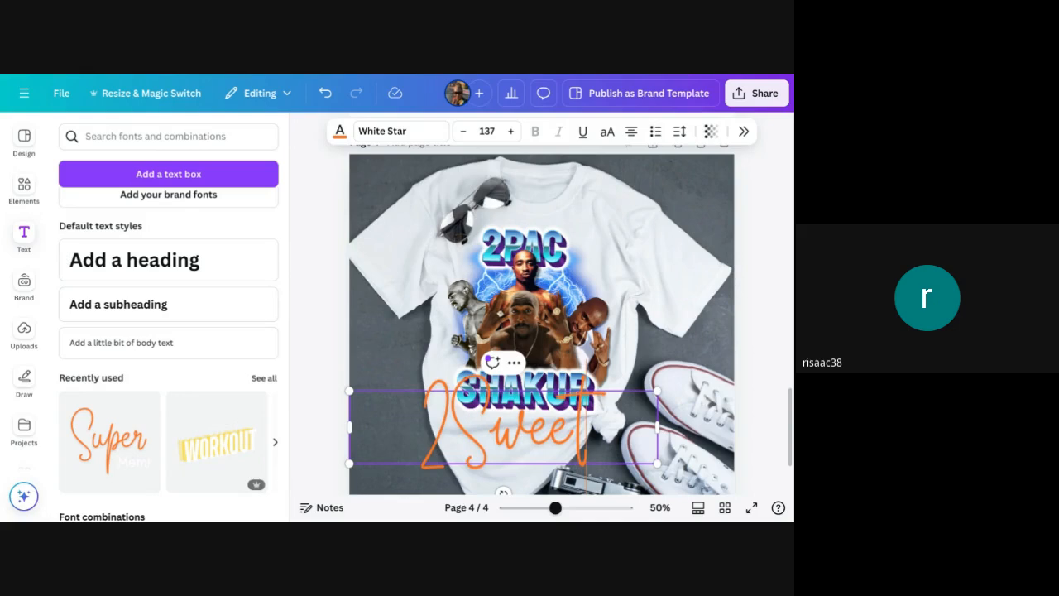
text( Design)
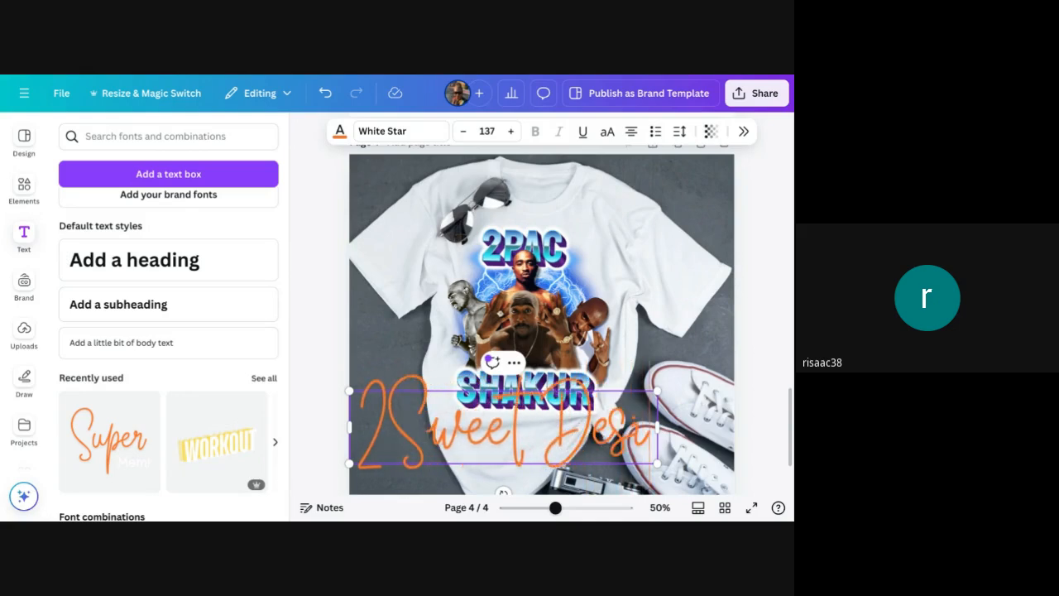
text(z)
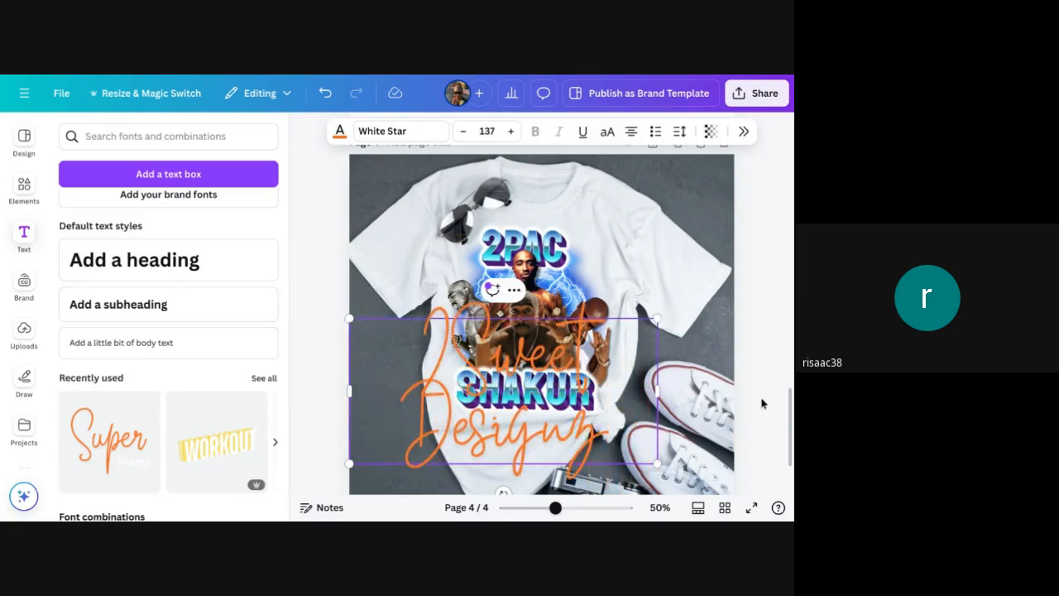
- Widen the script text box to fit one line, scale the text to about size 66.5, and place it just below SHAKUR
drag(656, 389, 763, 427)
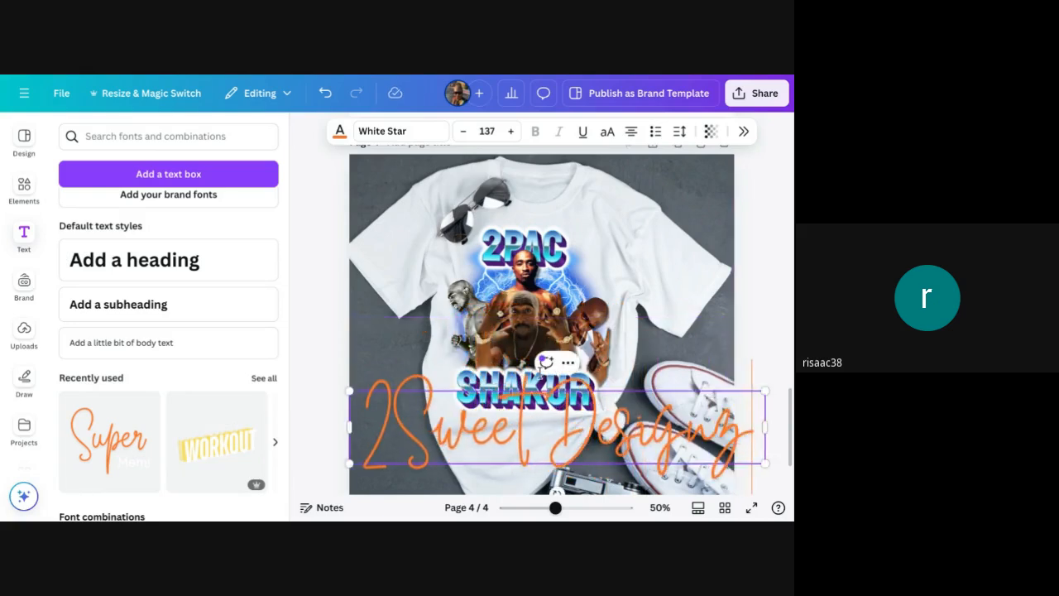
drag(763, 390, 550, 429)
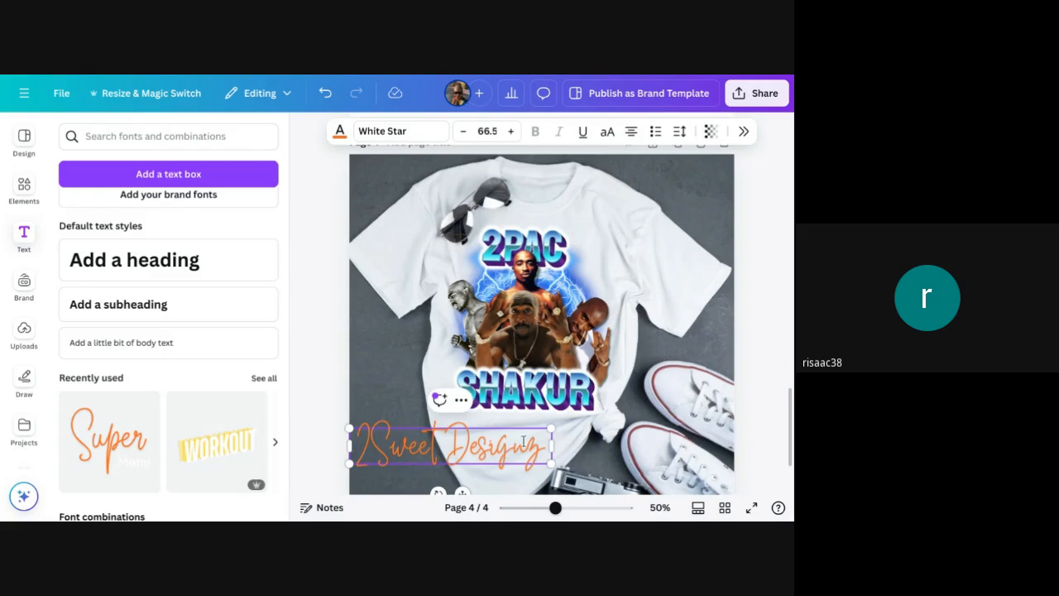
click(487, 458)
drag(495, 453, 559, 445)
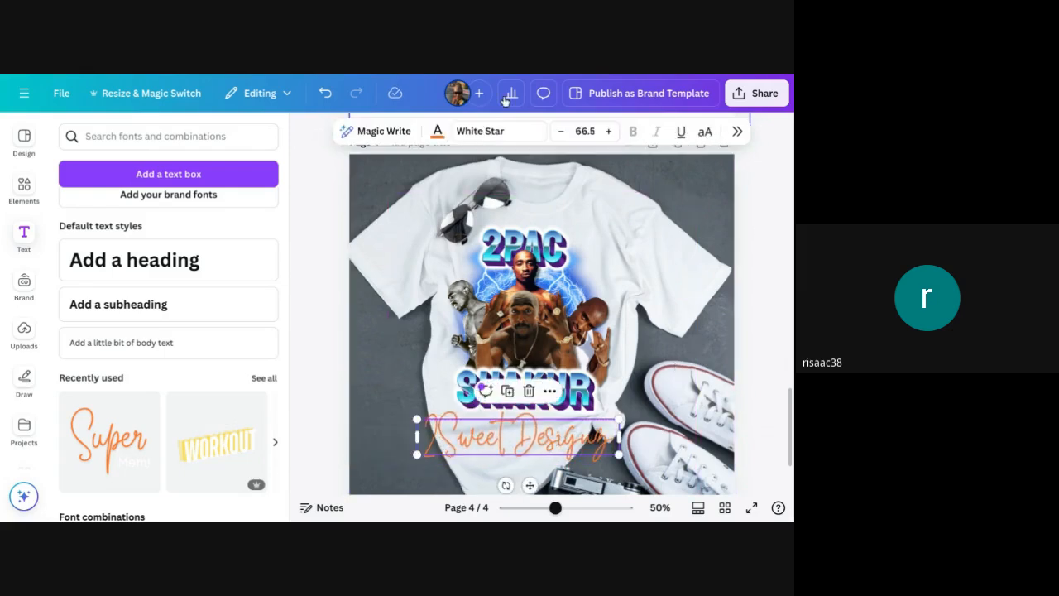
- Change the "2Sweet Designz" text colour to black
click(438, 133)
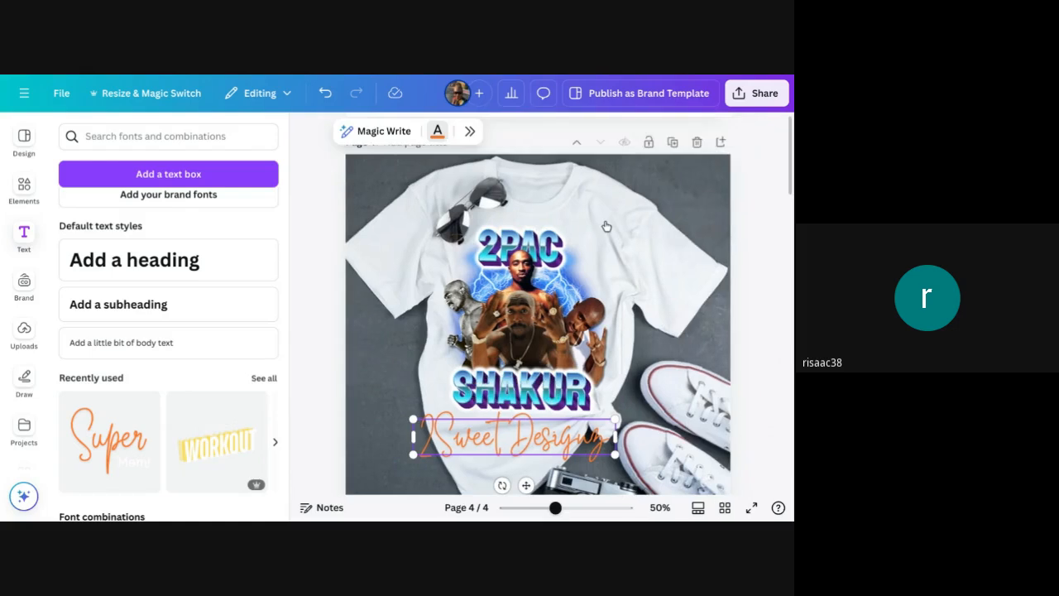
click(636, 235)
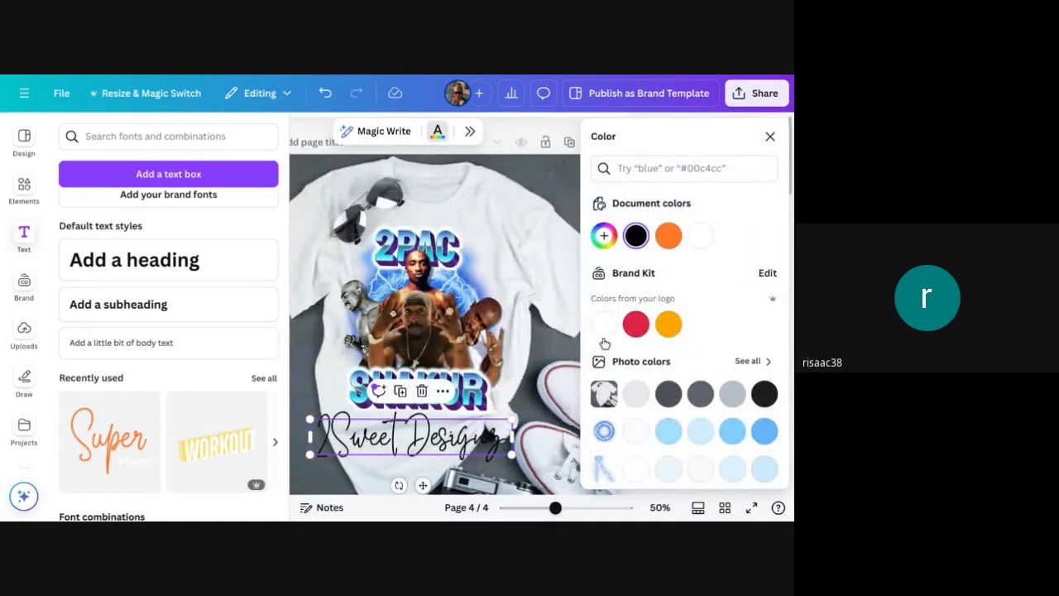
click(772, 137)
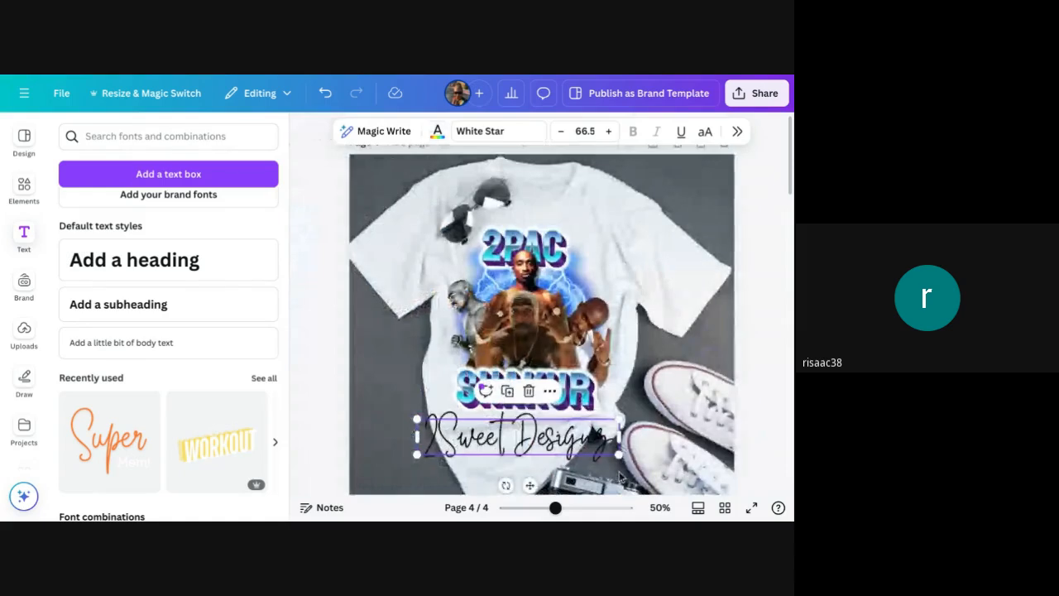
- Scale the script text down to size 52 and rotate it slightly clockwise, centring it beneath the collage
drag(620, 456, 563, 442)
drag(499, 480, 495, 481)
drag(596, 423, 561, 442)
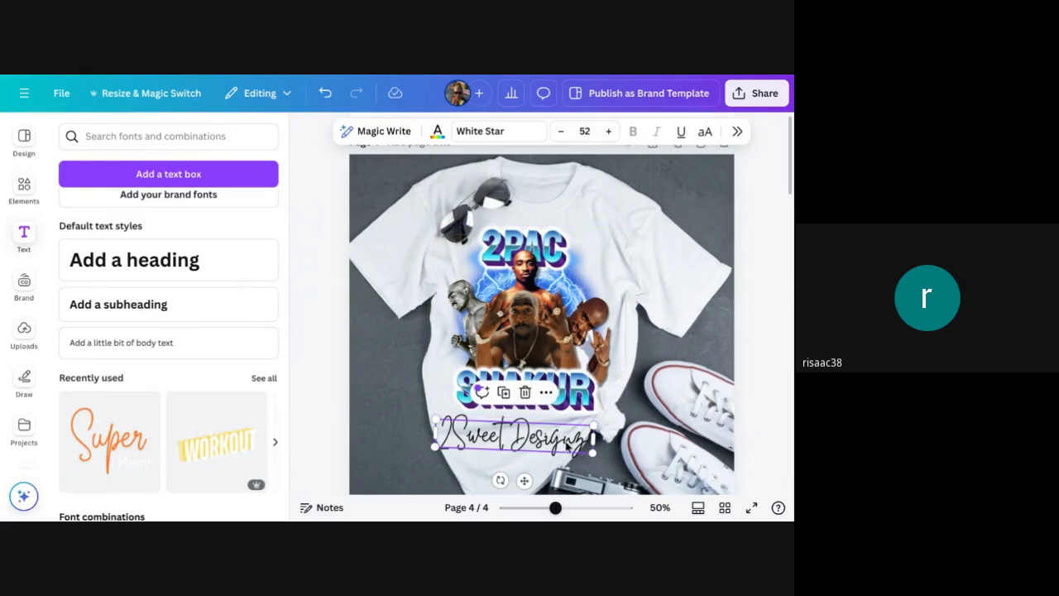
- Apply the Outline effect to the "2Sweet Designz" text
click(745, 225)
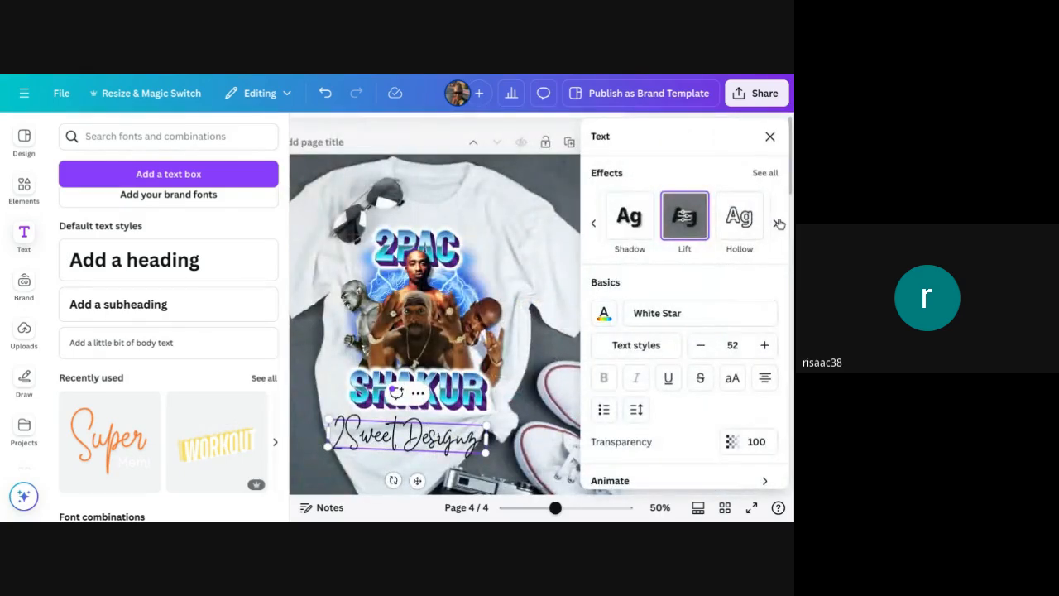
click(766, 174)
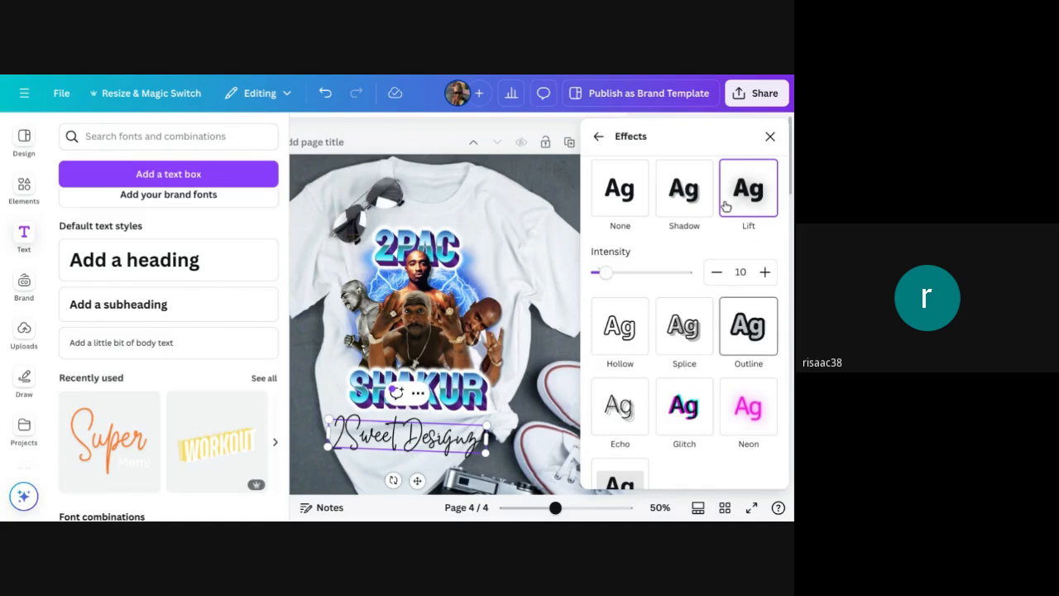
click(748, 328)
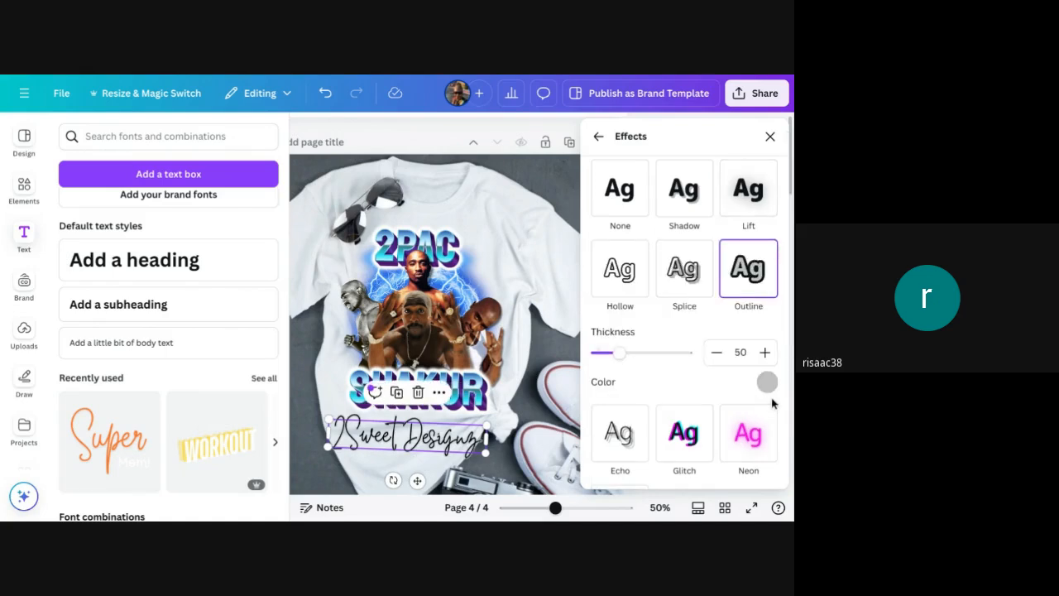
- Try the white document colour for the text outline, then reapply the Outline effect
click(767, 382)
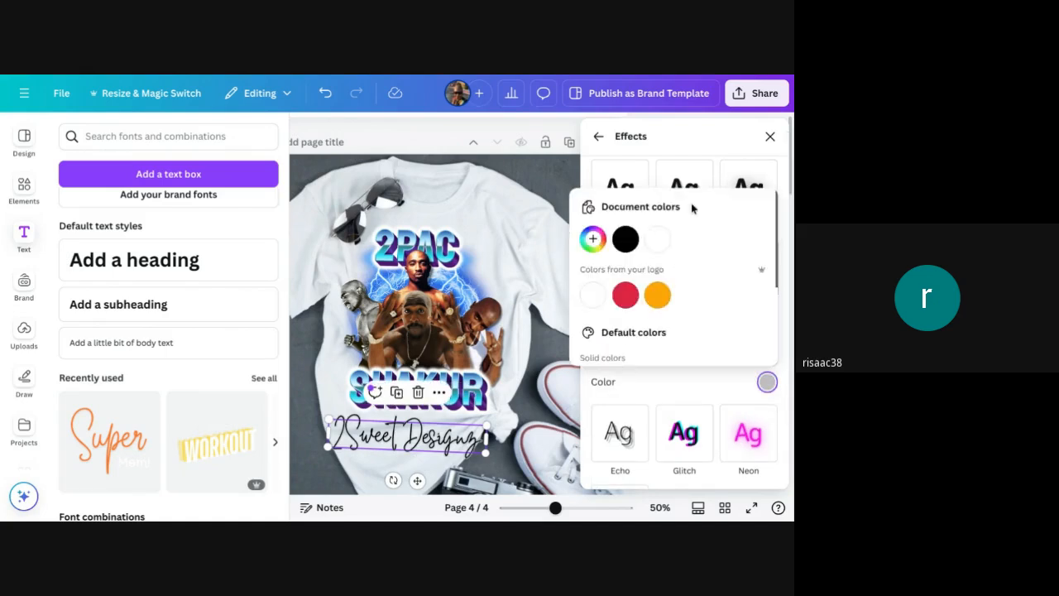
click(662, 242)
scroll(624, 353, down, 1)
scroll(669, 286, down, 3)
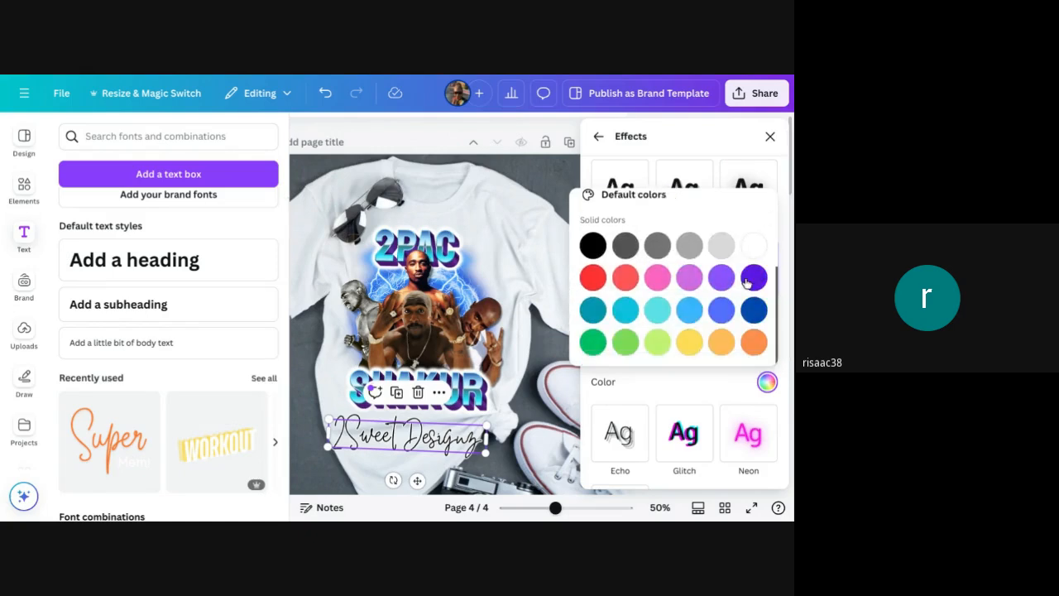
scroll(748, 282, up, 3)
click(735, 155)
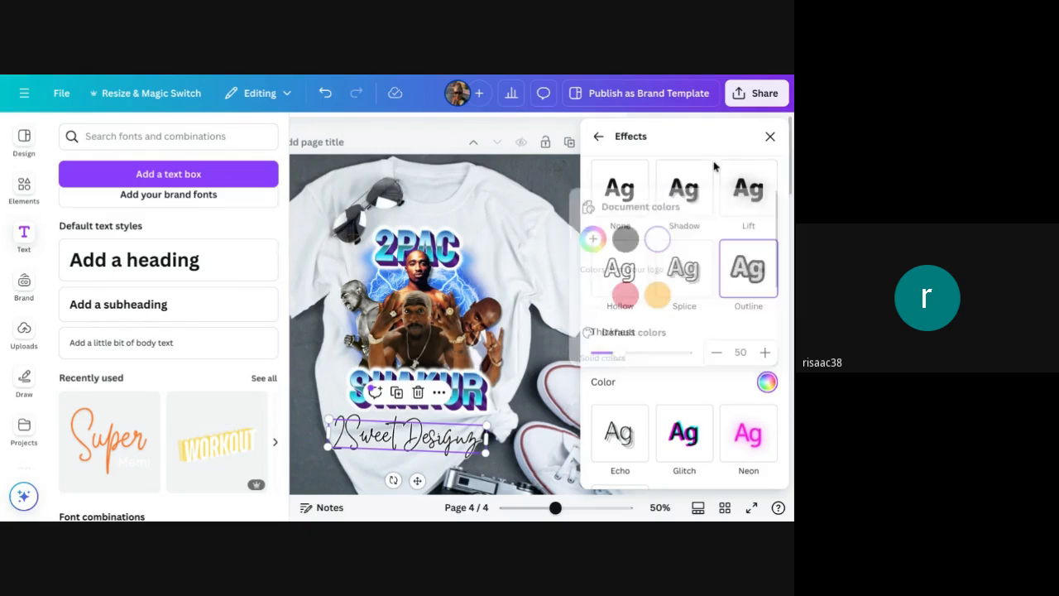
click(754, 279)
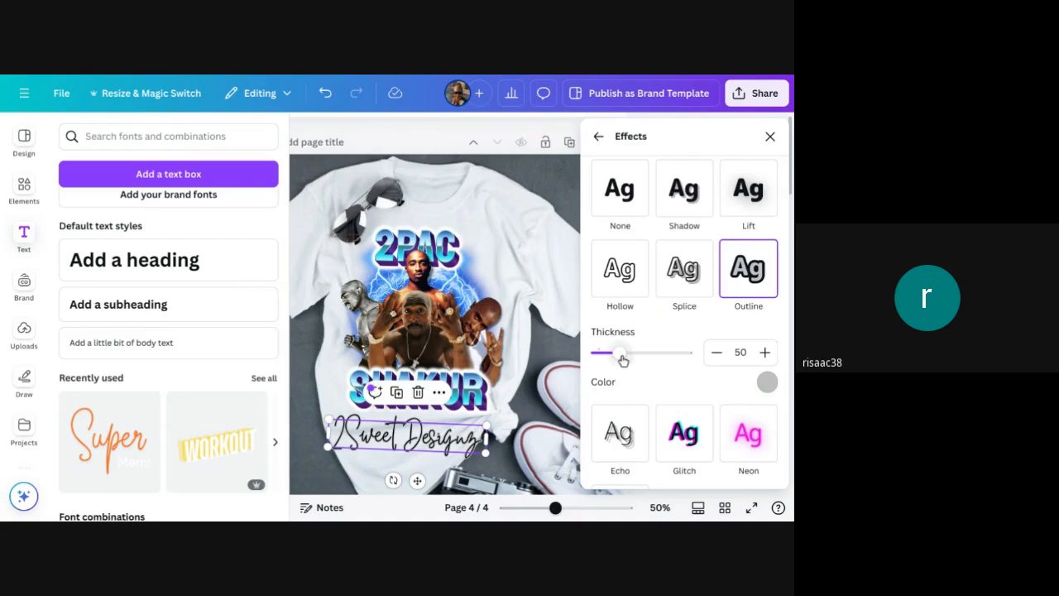
- Set the script text's outline to the white logo colour with a thickness of 197
click(766, 381)
click(592, 295)
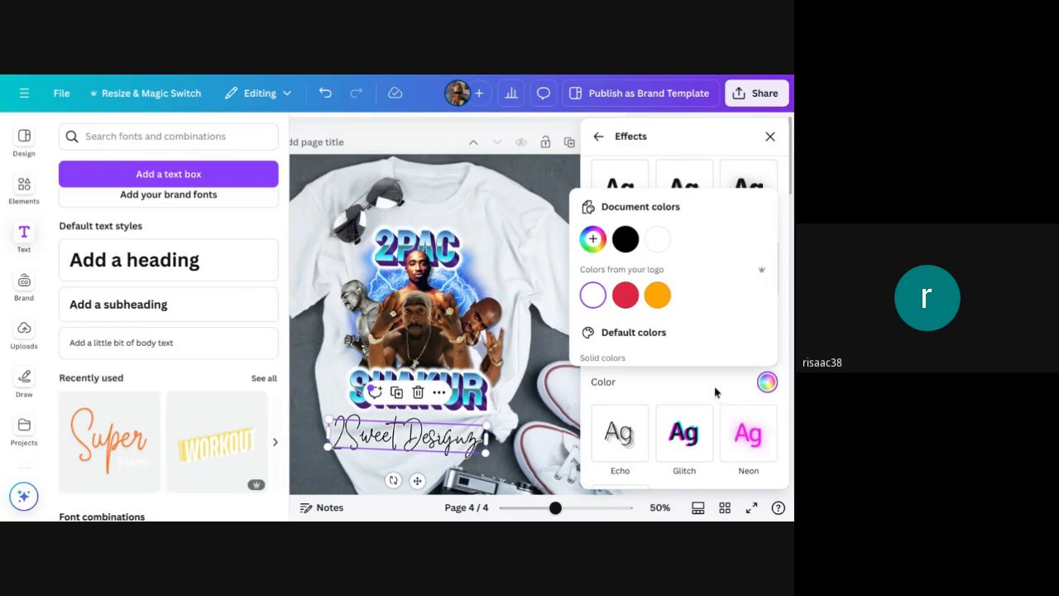
click(694, 378)
drag(618, 356, 686, 355)
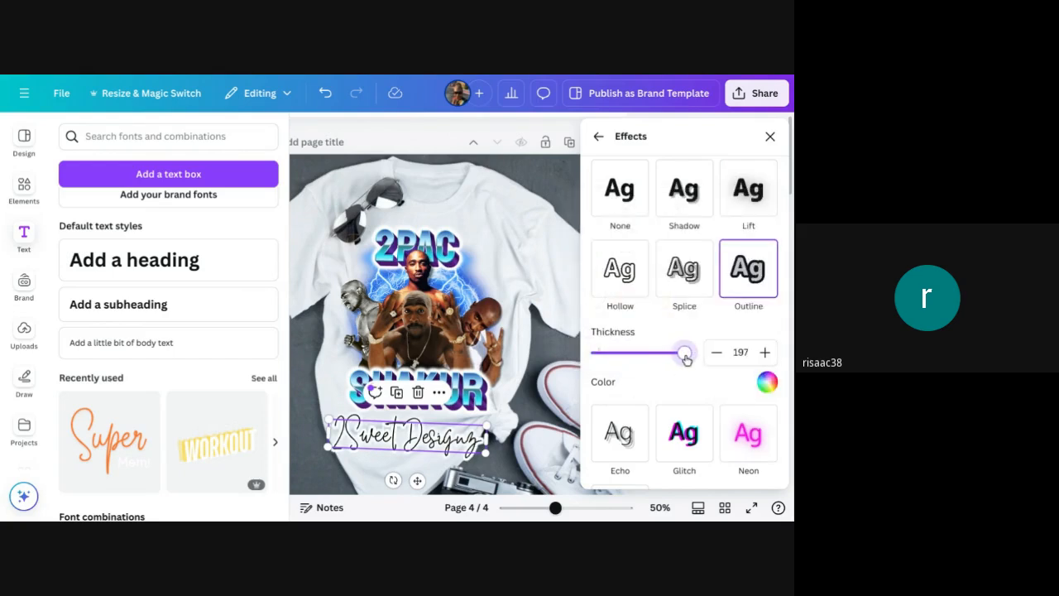
click(770, 137)
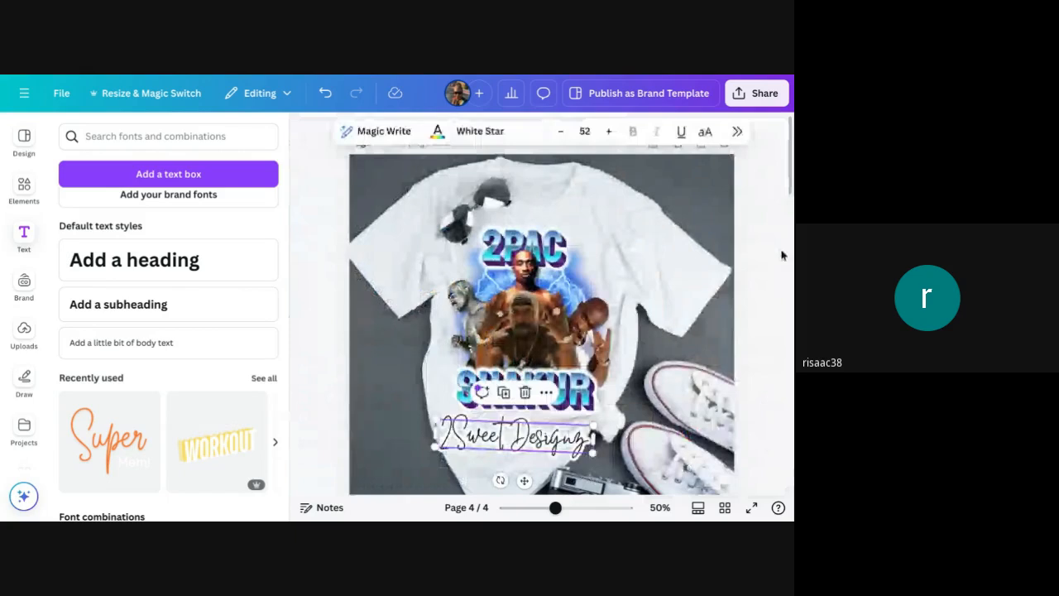
click(772, 277)
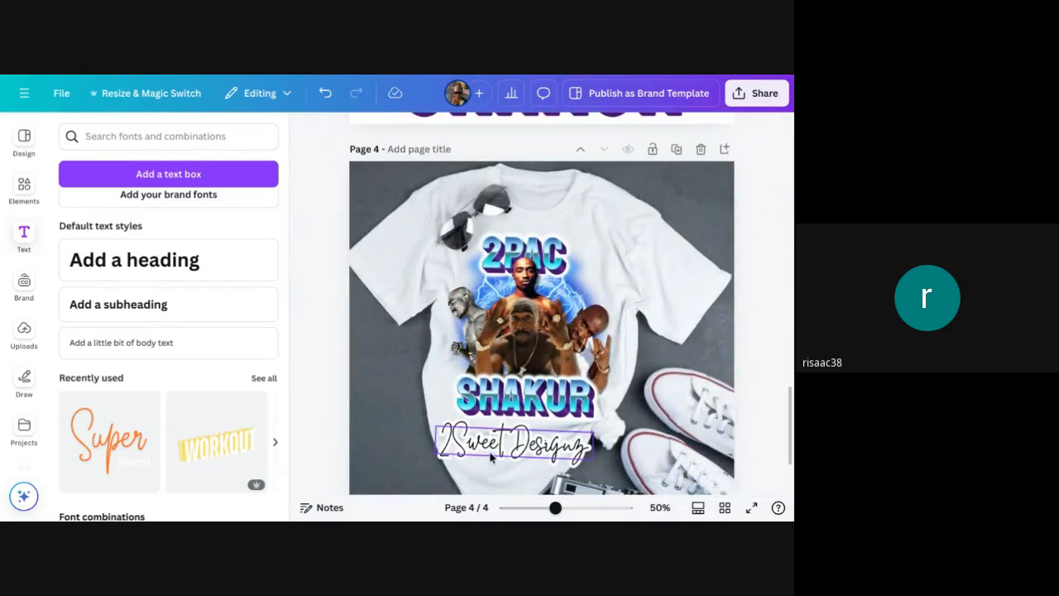
- Shrink the "2Sweet Designz" text a little from both ends so it sits centred beneath SHAKUR, and deselect it
click(437, 454)
drag(436, 457, 447, 453)
drag(592, 455, 582, 454)
click(770, 287)
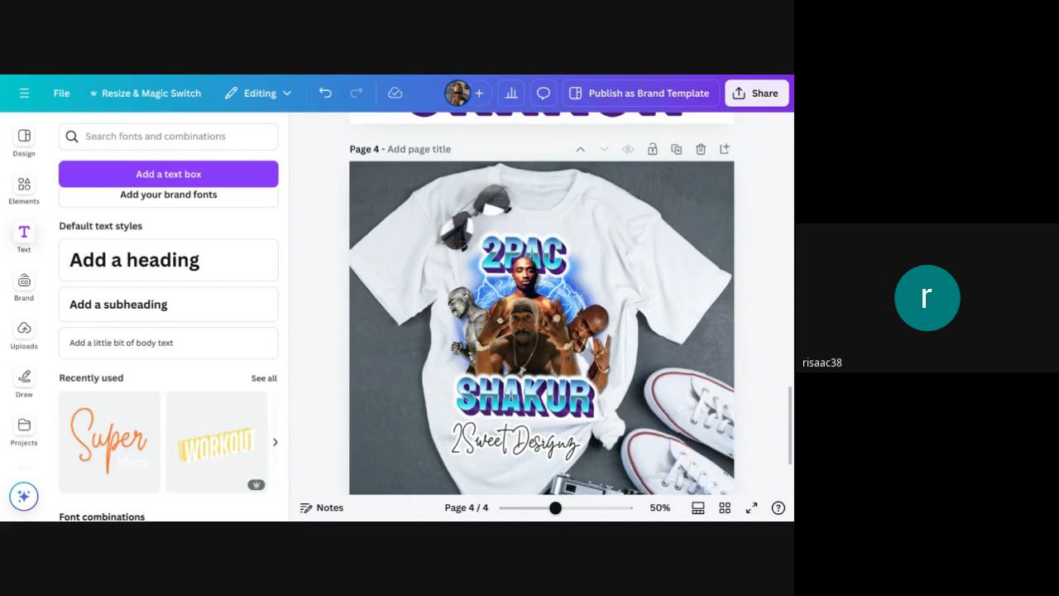
- Switch to the Google Meet call and open its recording controls
mouse_move(485, 78)
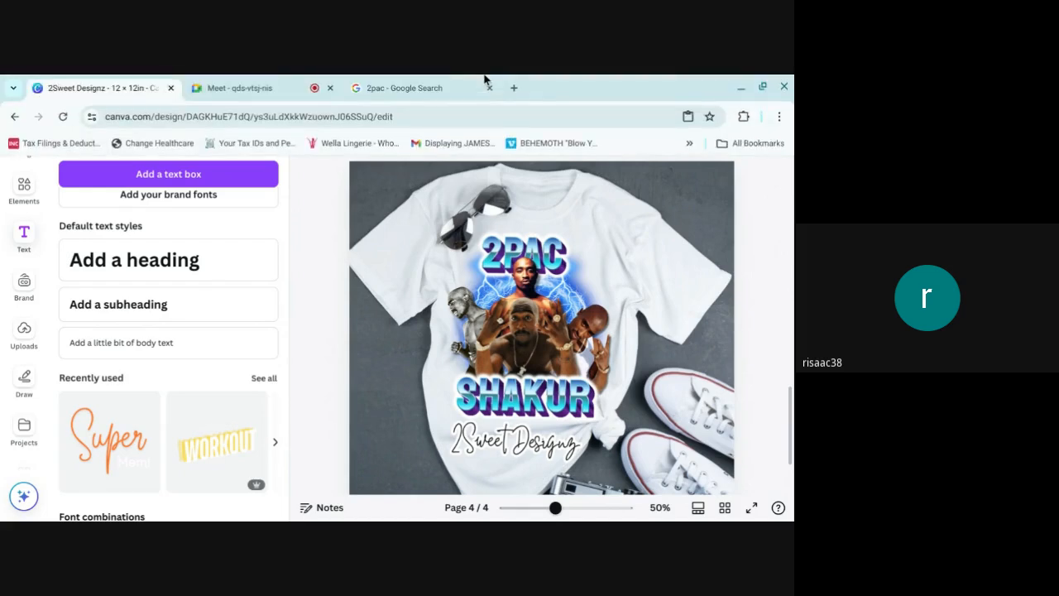
click(405, 88)
click(236, 88)
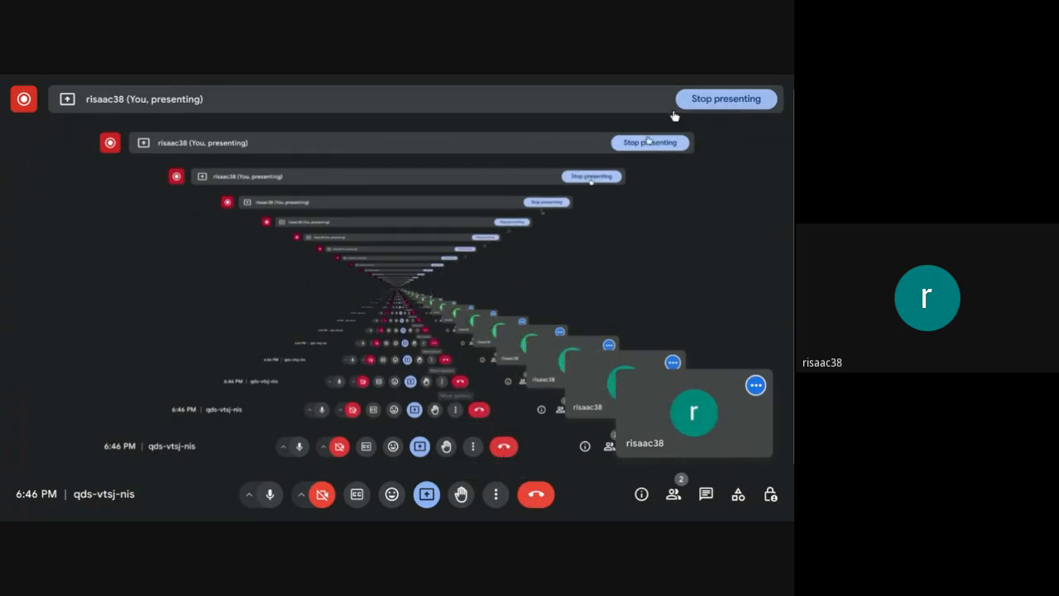
click(496, 495)
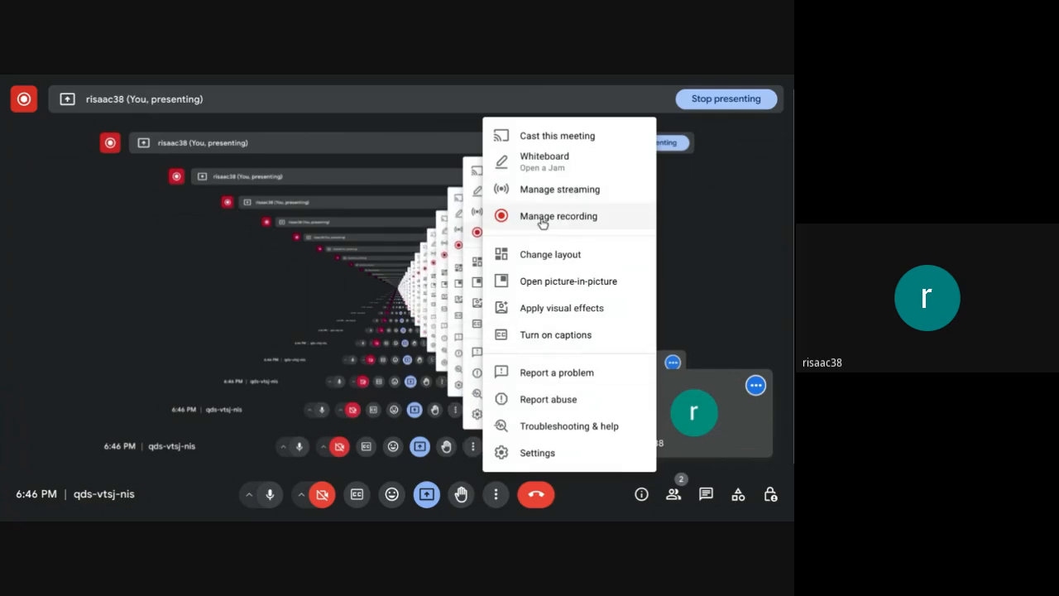
click(542, 218)
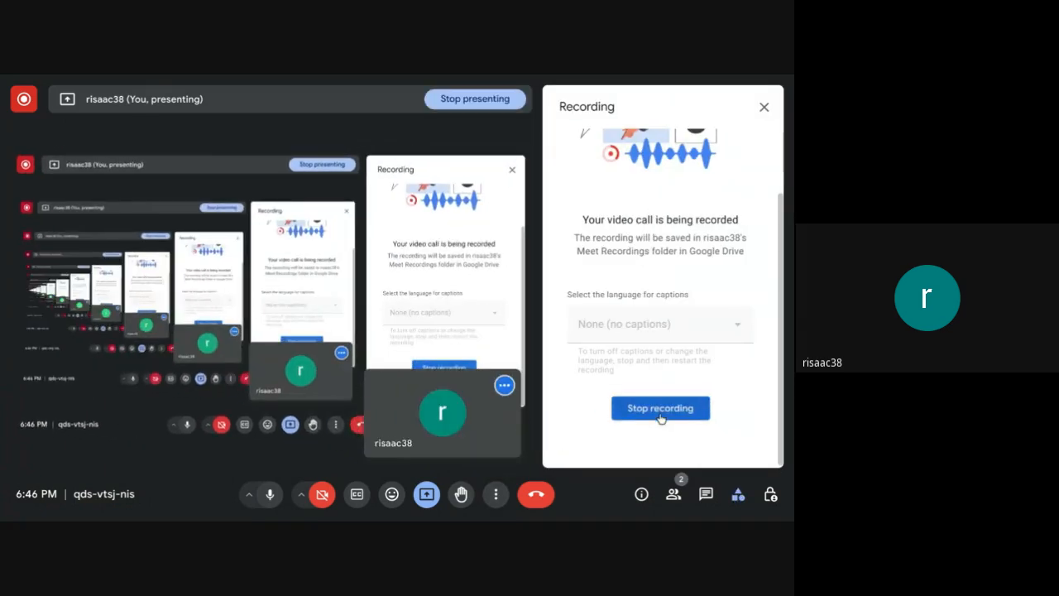